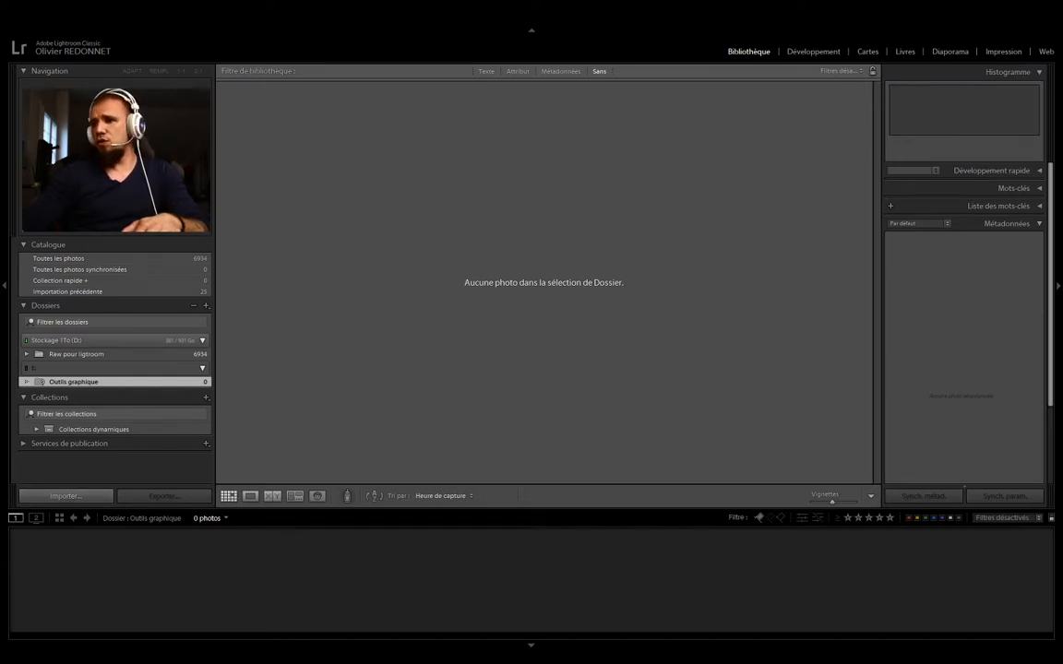
# Step: Open the photo import window, test checking all the photos in DCIM, and leave them all unchecked
pyautogui.click(63, 498)
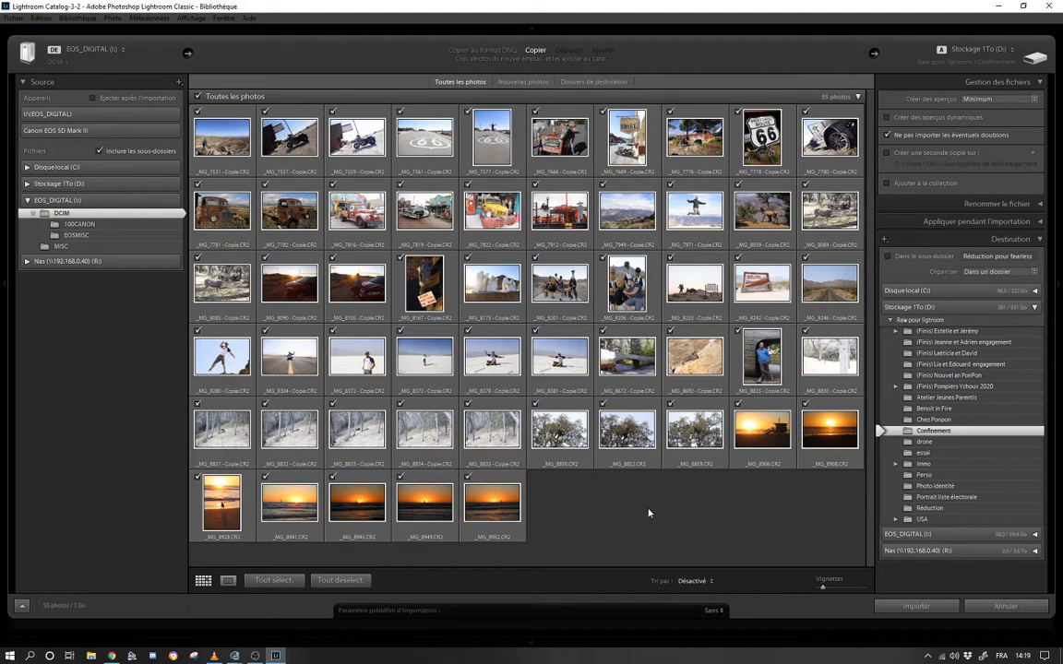
pyautogui.click(204, 144)
pyautogui.click(343, 580)
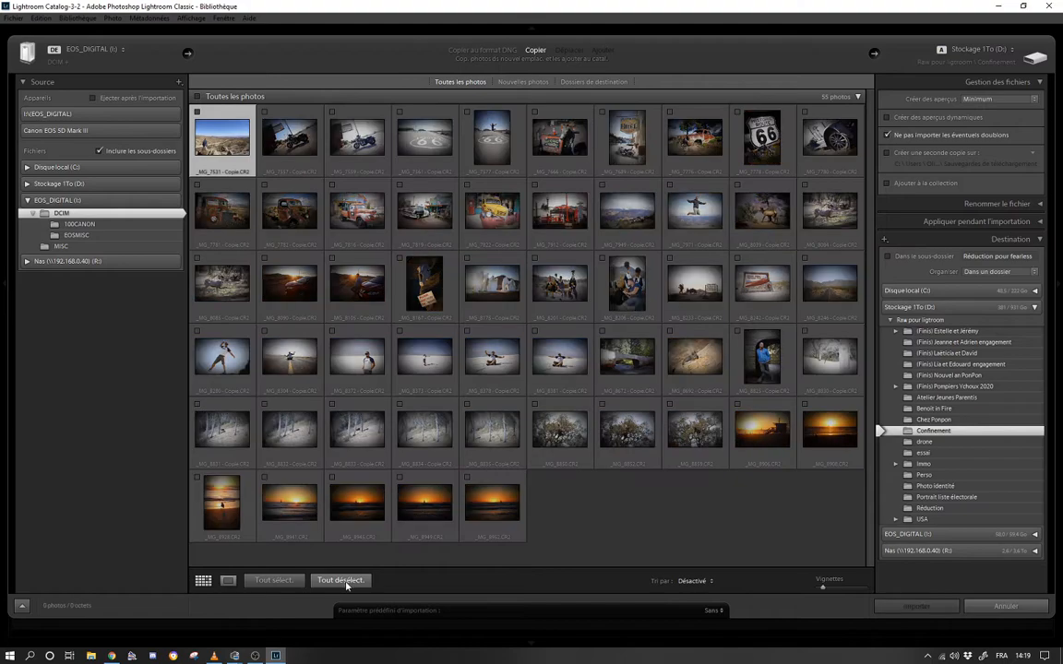
pyautogui.click(271, 579)
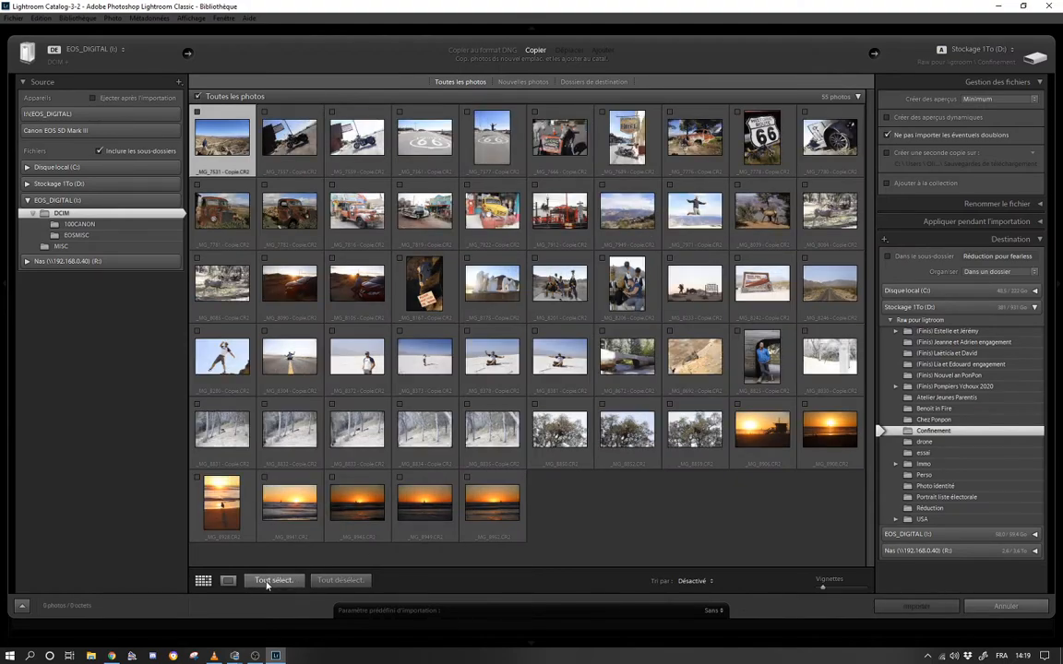
pyautogui.click(343, 580)
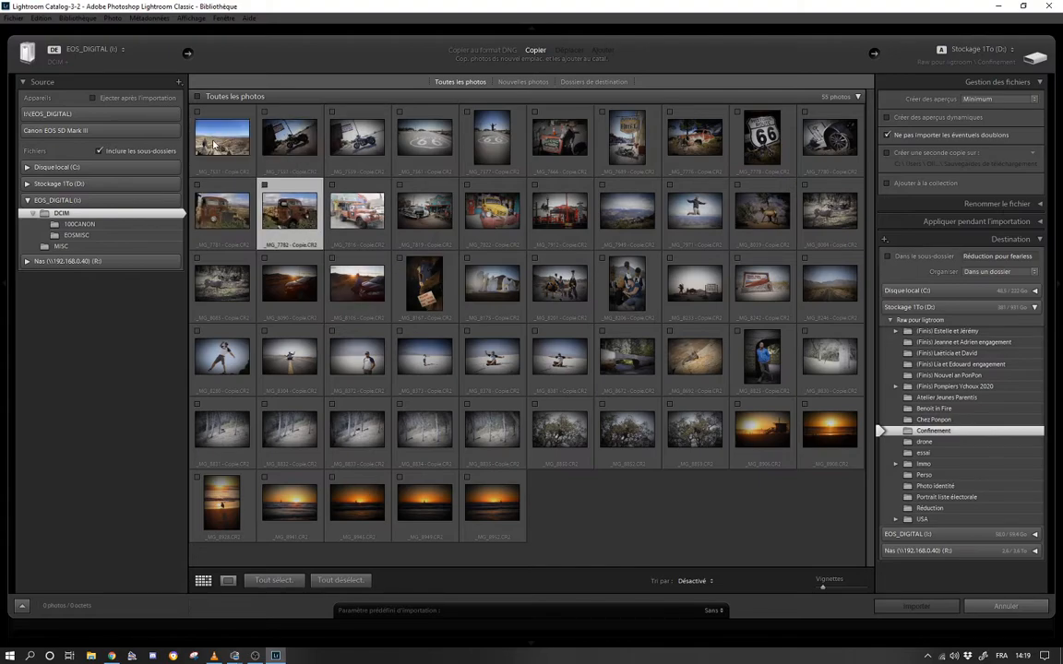
# Step: Check the range of photos from the first one through _MG_8201, and then mark all photos for import
pyautogui.keyDown('shift'); pyautogui.click(508, 269); pyautogui.keyUp('shift')
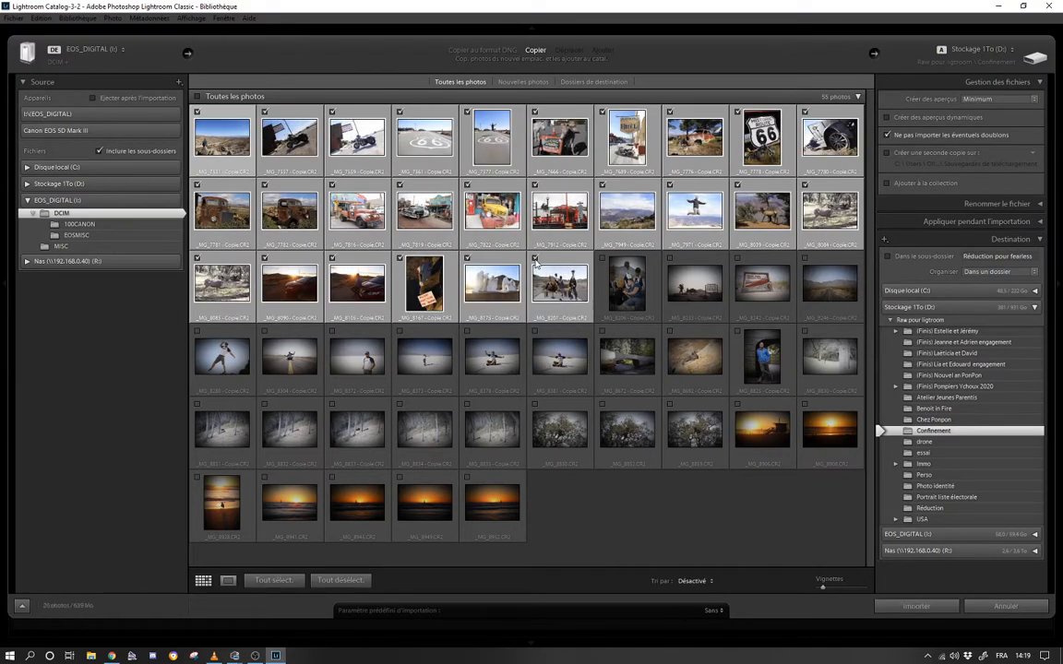
pyautogui.click(534, 258)
pyautogui.click(273, 580)
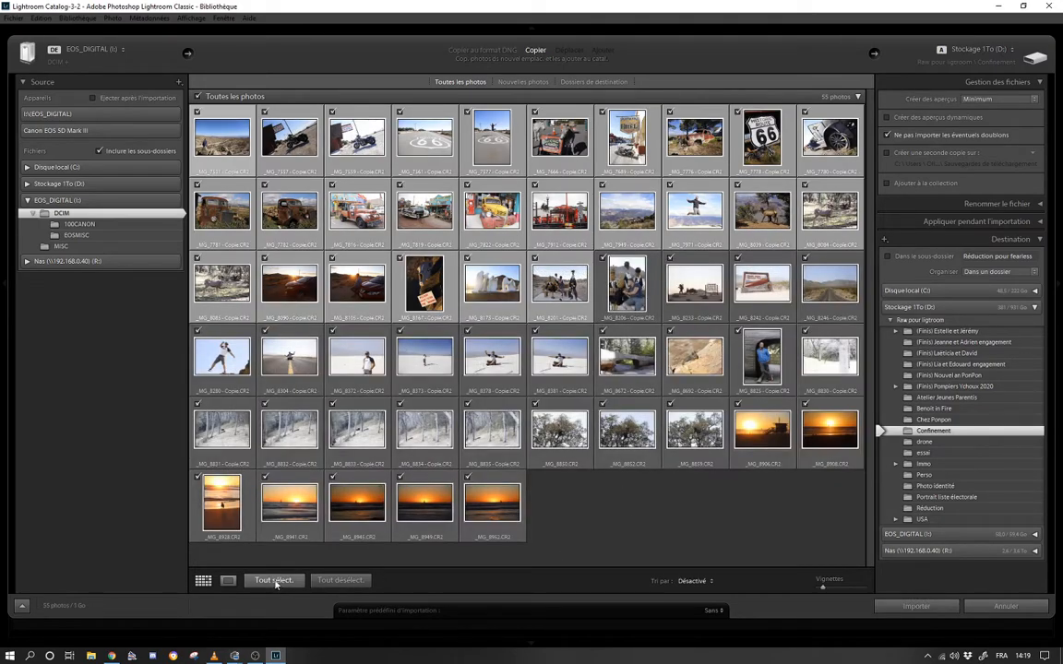
# Step: Enlarge the import thumbnails slightly and browse the photos in loupe and grid views
pyautogui.moveTo(823, 590)
pyautogui.mouseDown()
pyautogui.moveTo(839, 592)
pyautogui.moveTo(811, 598)
pyautogui.moveTo(854, 595)
pyautogui.moveTo(825, 596)
pyautogui.mouseUp()
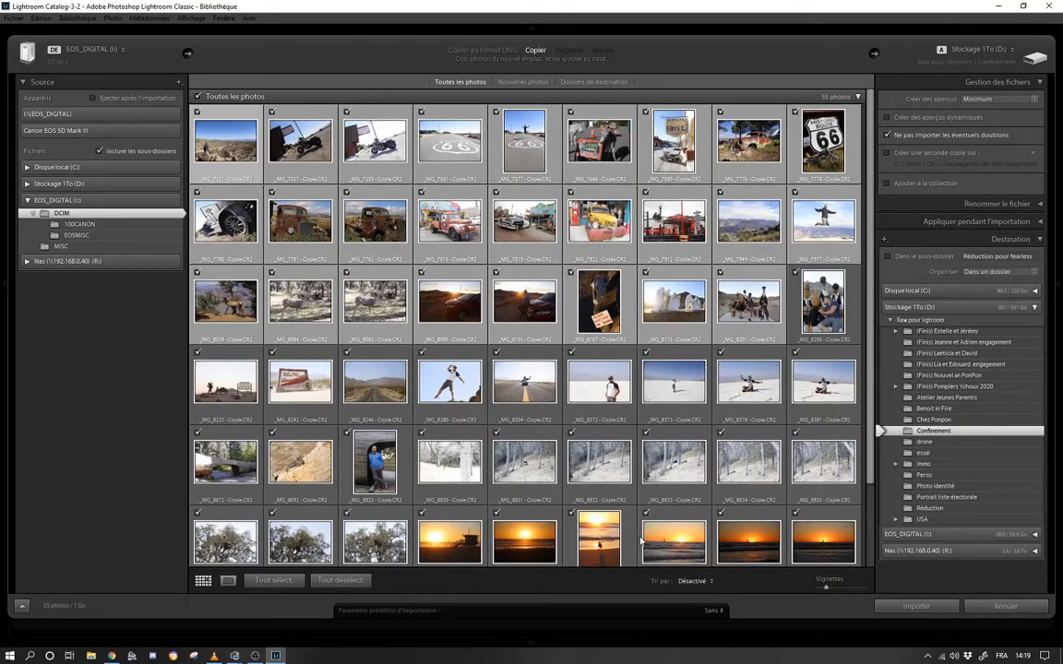
pyautogui.click(227, 580)
pyautogui.click(203, 581)
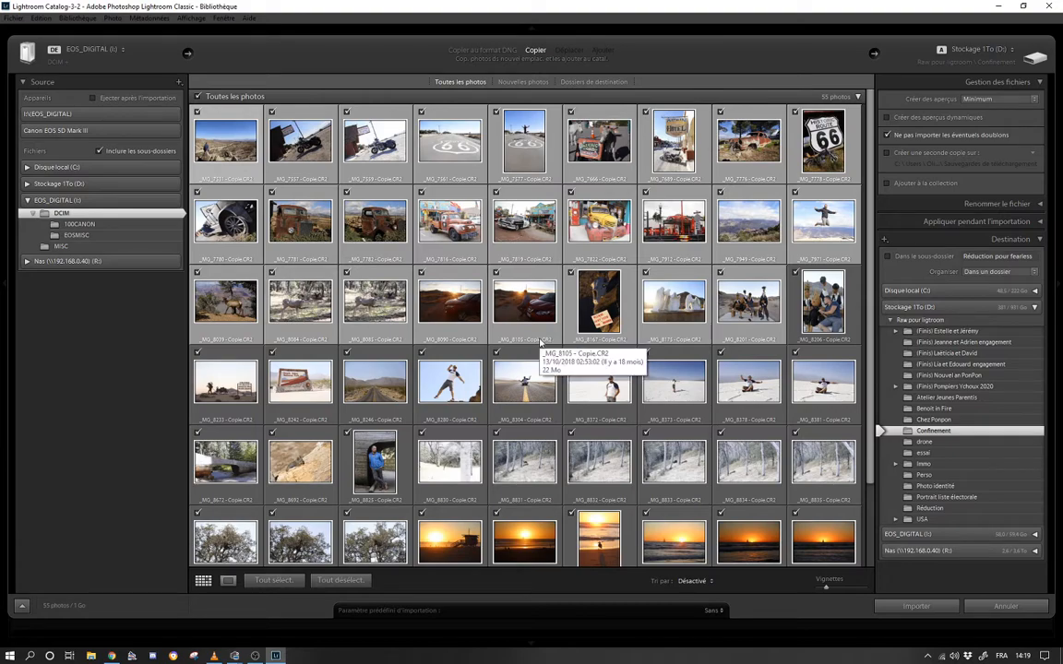
pyautogui.scroll(-1, 524, 392)
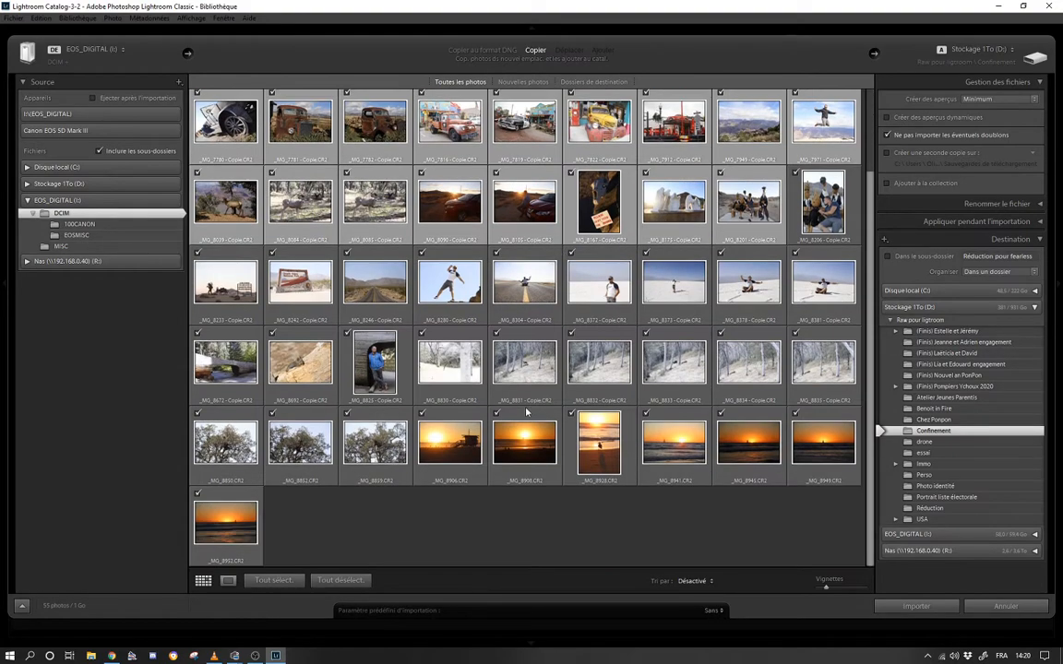
pyautogui.click(907, 60)
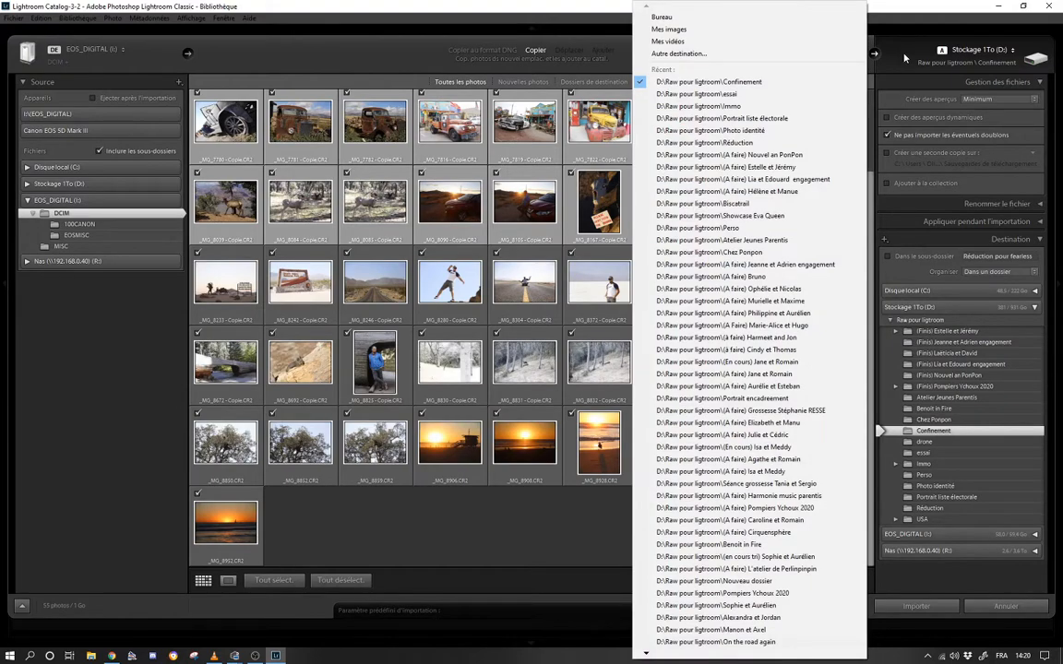
pyautogui.click(479, 37)
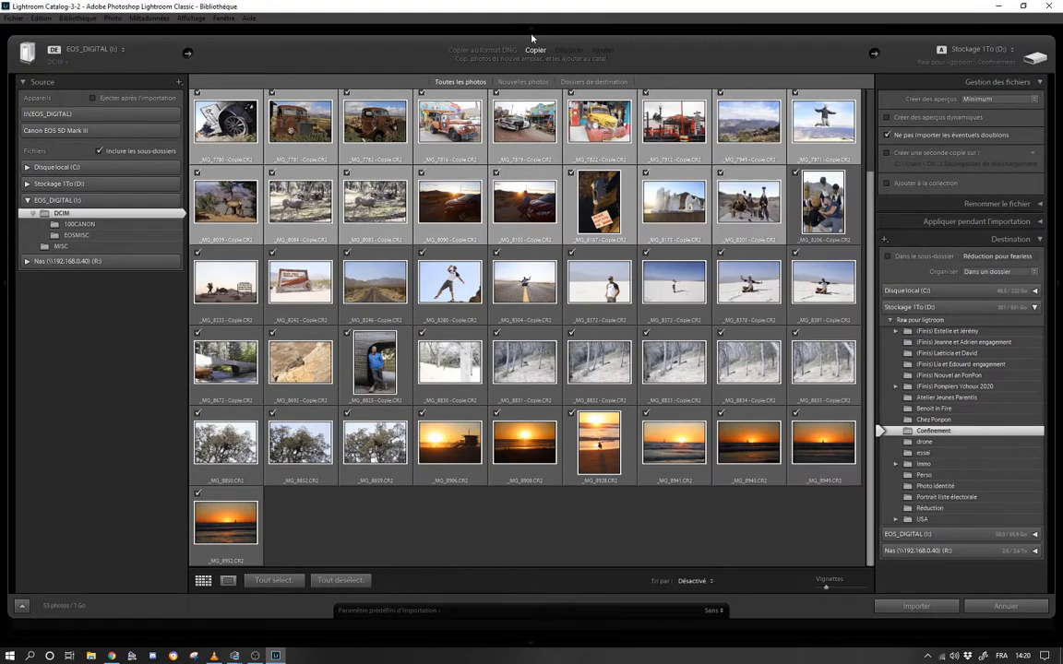
pyautogui.click(945, 60)
pyautogui.click(945, 60)
pyautogui.click(945, 60)
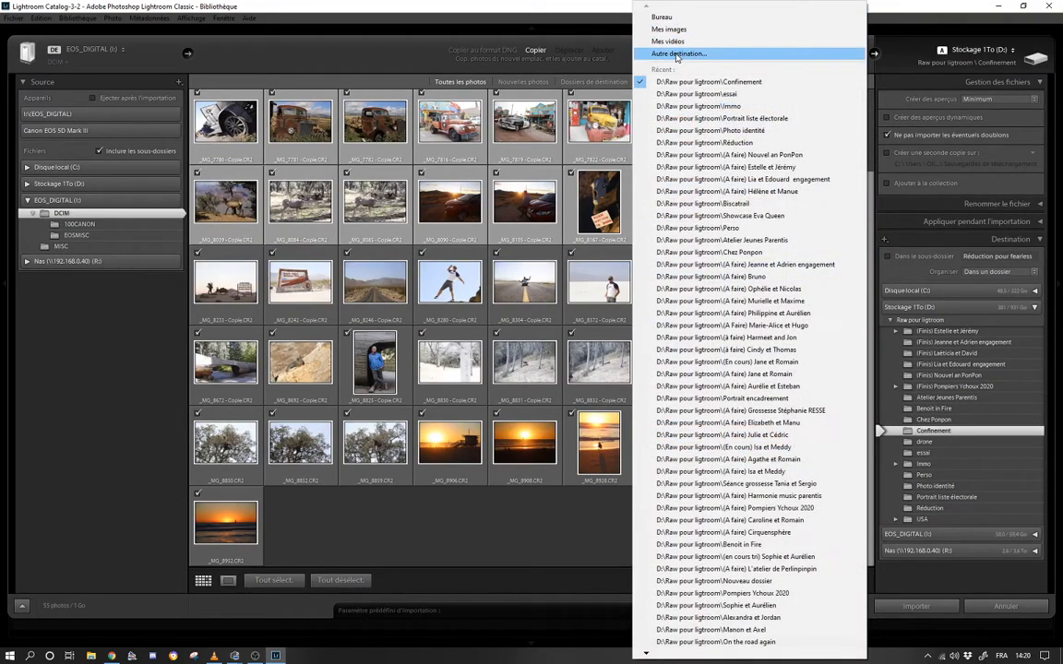
pyautogui.click(623, 54)
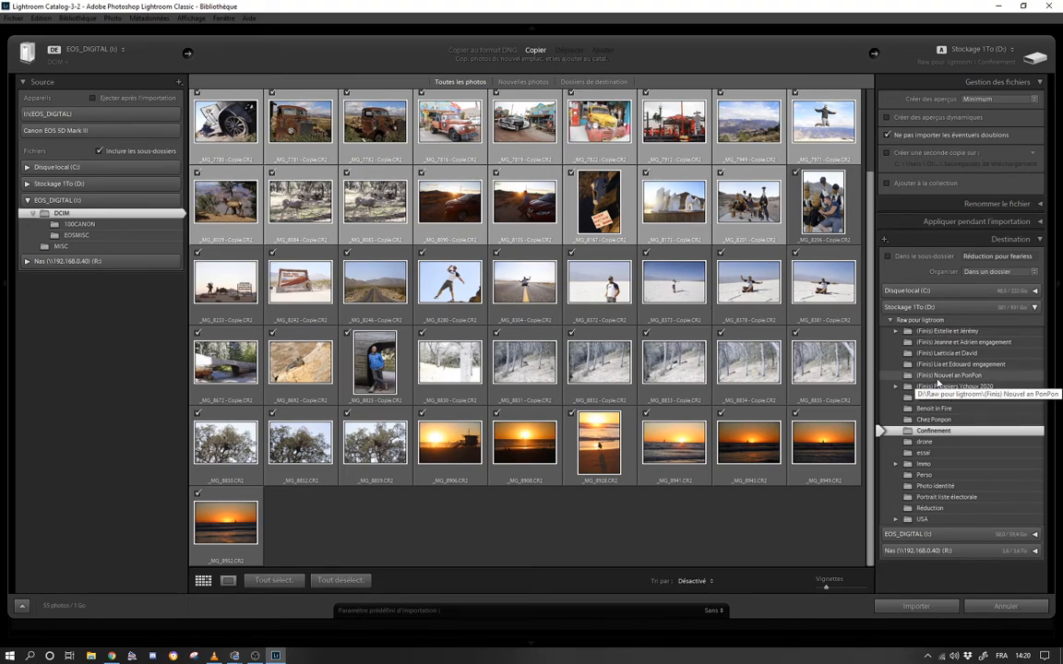
# Step: Create a new folder named Stream inside Raw pour ligtroom while choosing another import destination
pyautogui.click(923, 62)
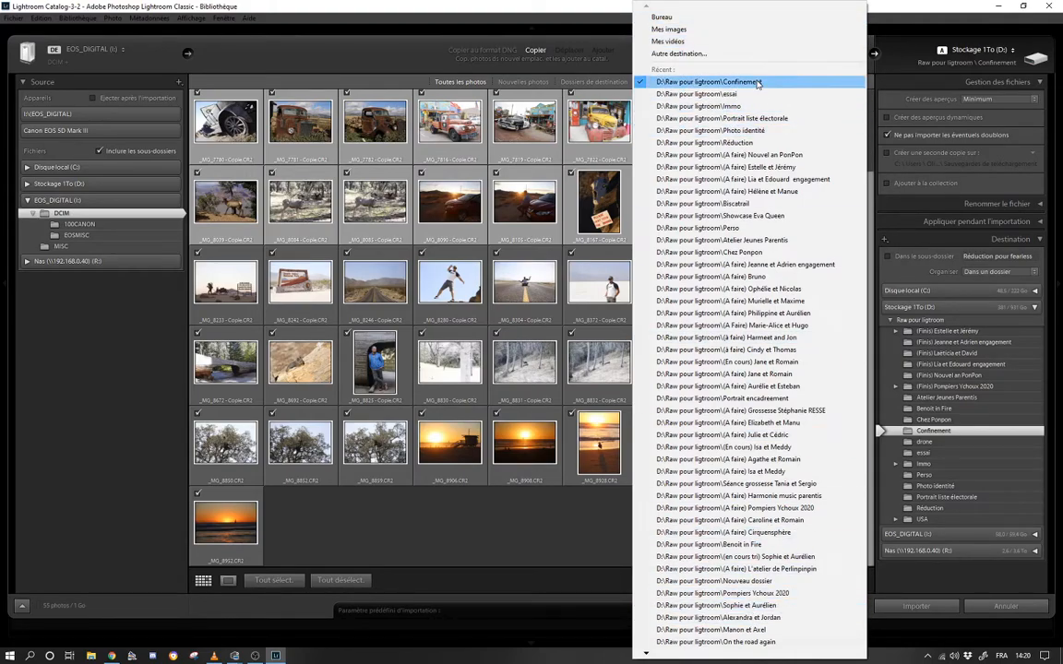
pyautogui.click(679, 53)
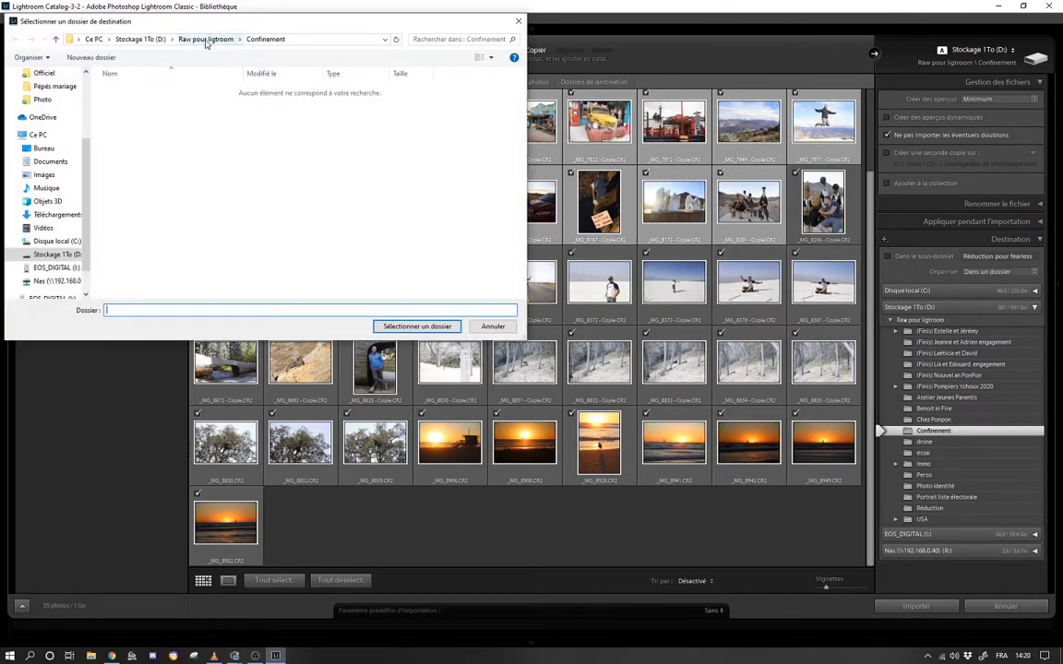
pyautogui.click(206, 39)
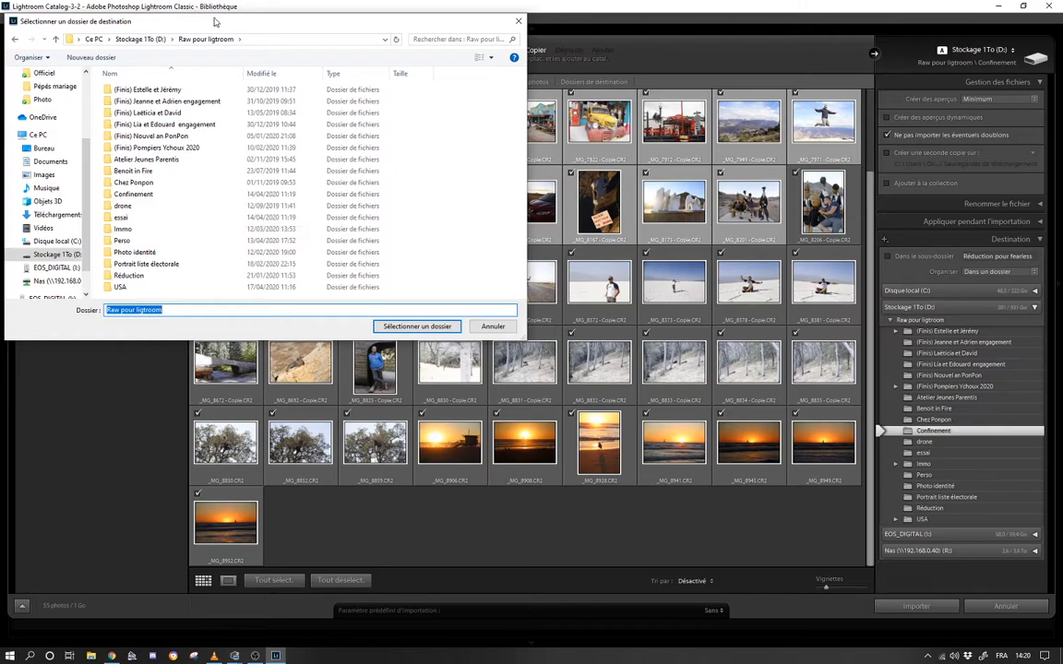
pyautogui.rightClick(441, 239)
pyautogui.moveTo(379, 369)
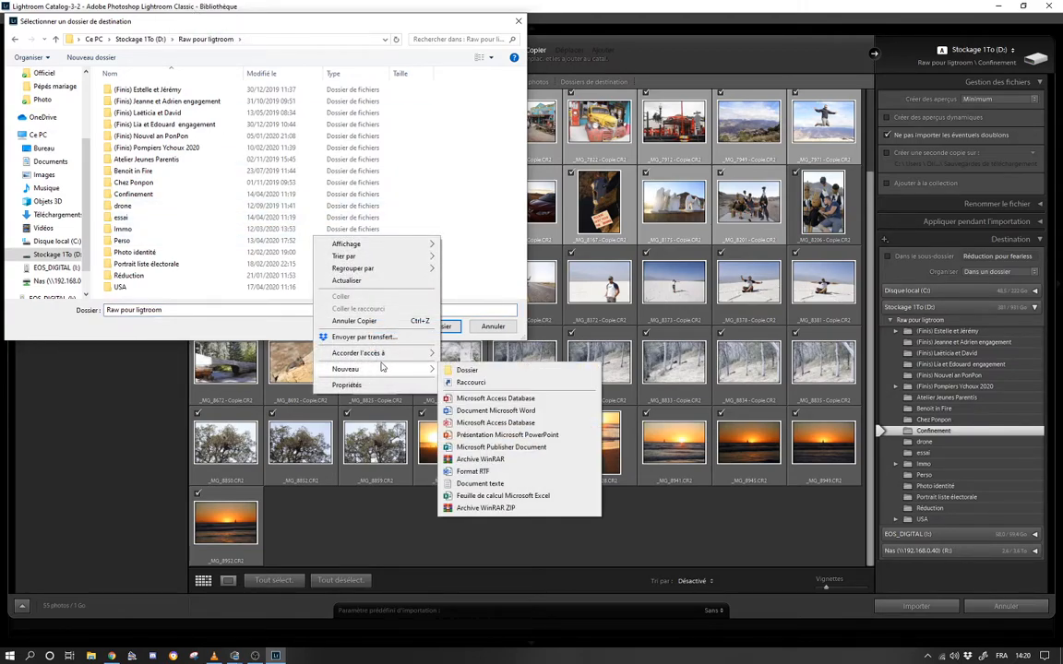
pyautogui.click(478, 372)
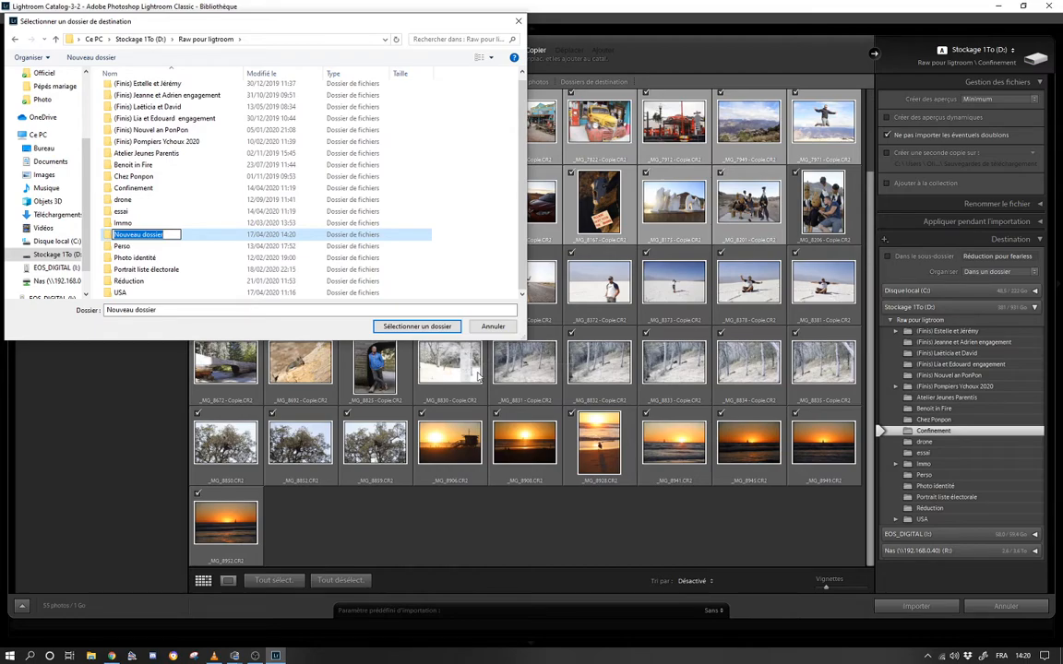
pyautogui.write('Stream')
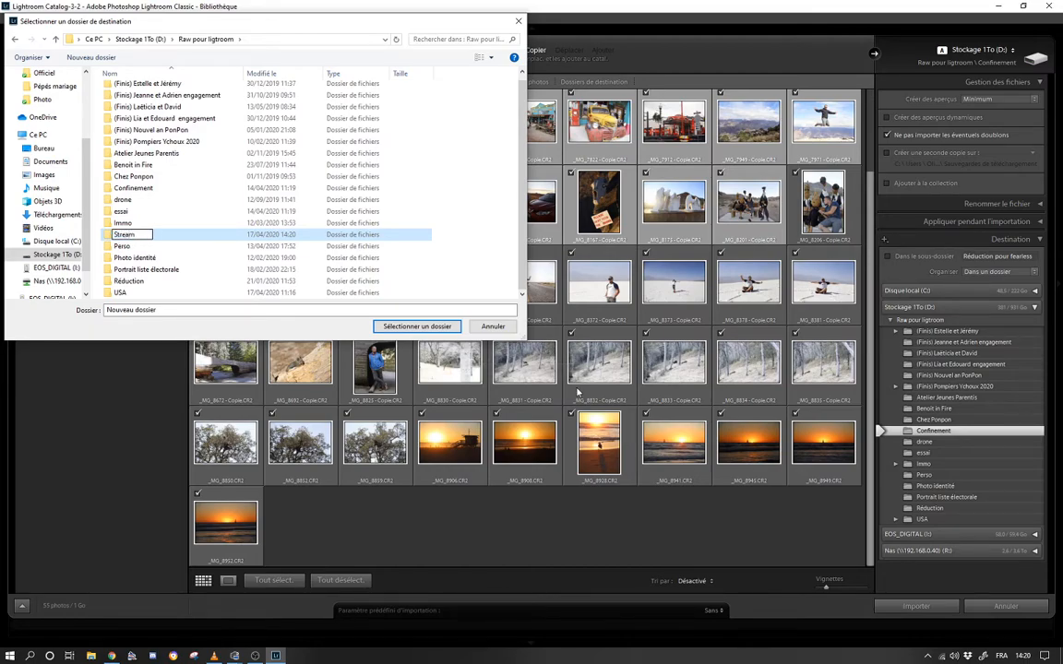
# Step: Set the import destination to the Perso folder in Raw pour ligtroom
pyautogui.click(108, 244)
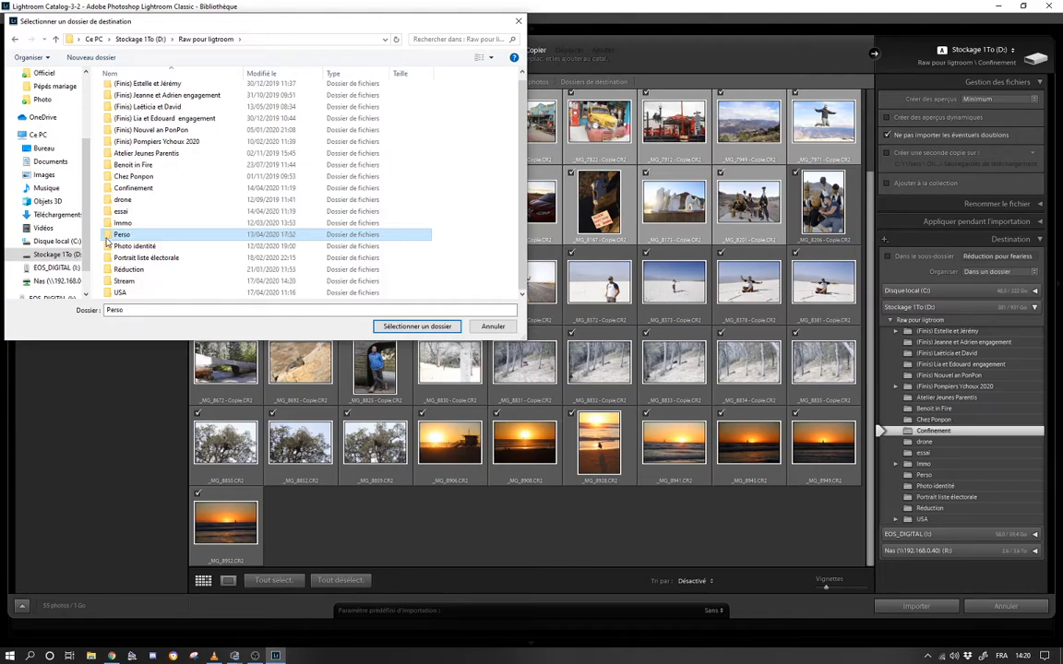
pyautogui.click(401, 328)
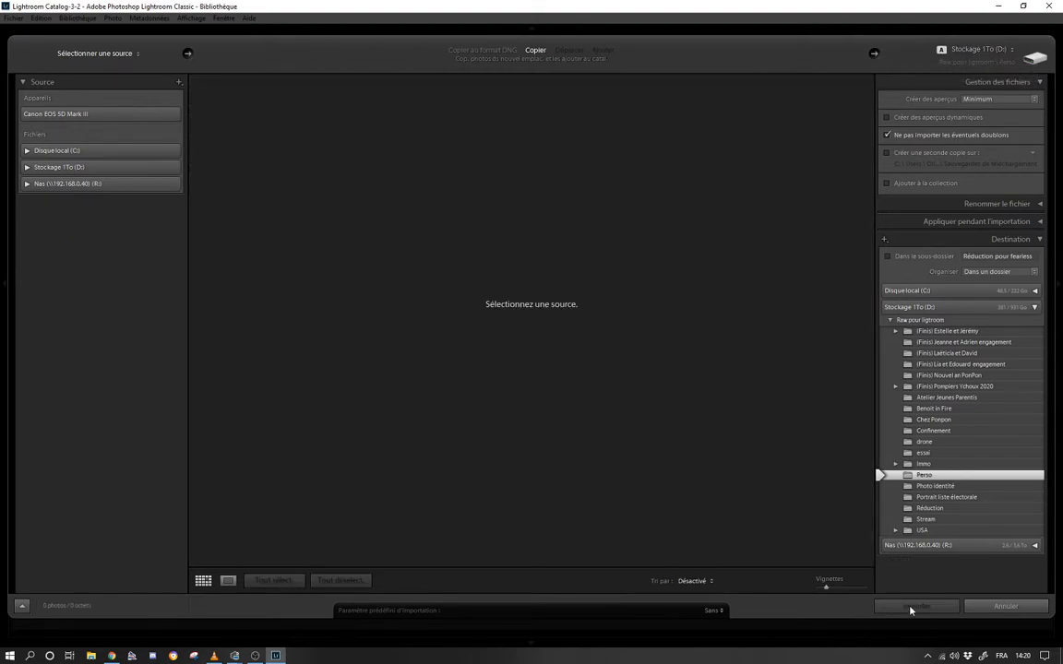
# Step: Choose the DCIM folder on the EOS_DIGITAL (I:) card as the import source
pyautogui.click(64, 166)
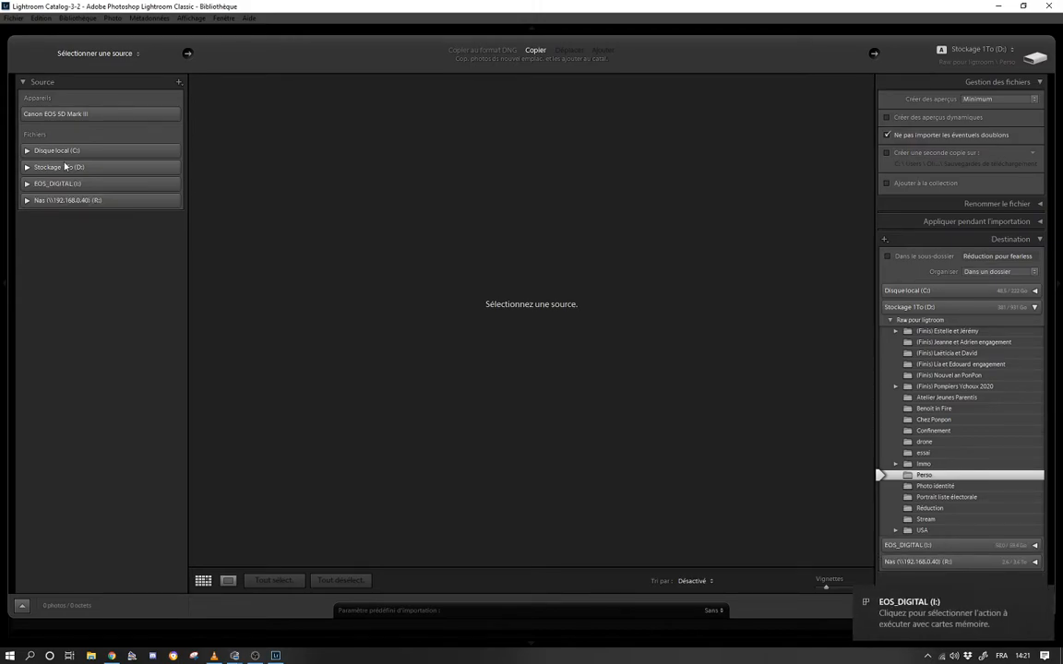
pyautogui.click(26, 184)
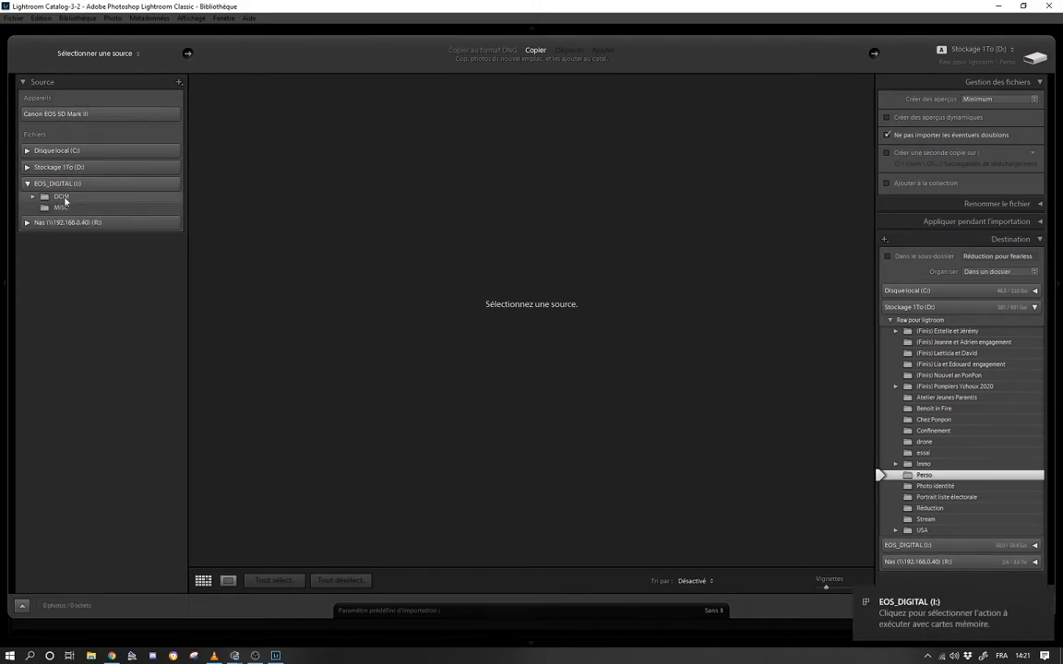
pyautogui.click(63, 198)
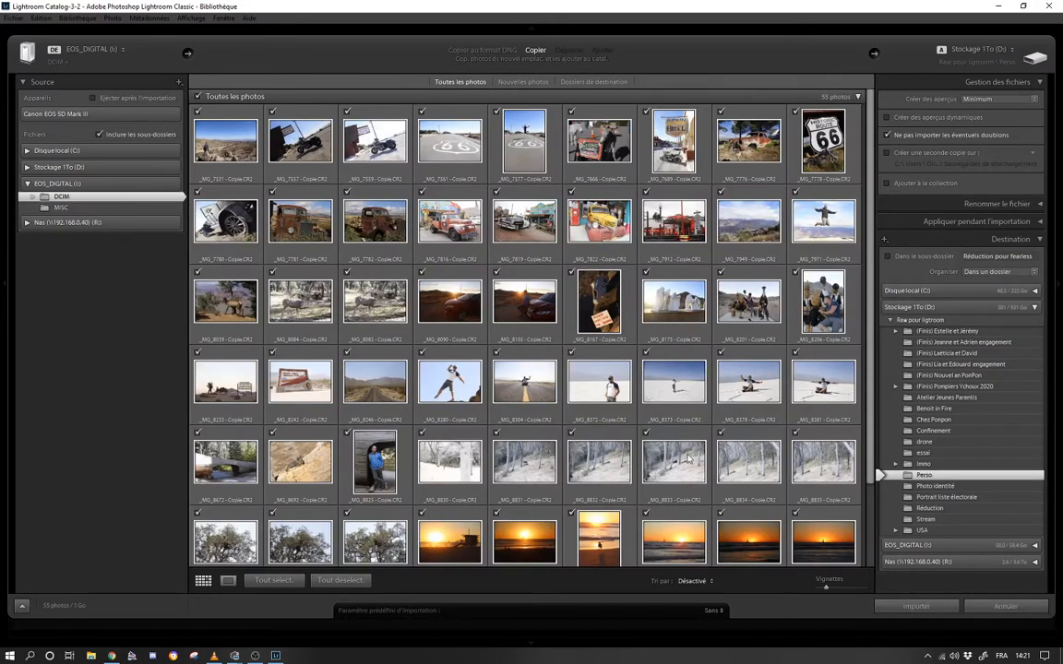
# Step: Set the import destination to the Stream folder in Raw pour ligtroom and import all the checked photos
pyautogui.click(947, 60)
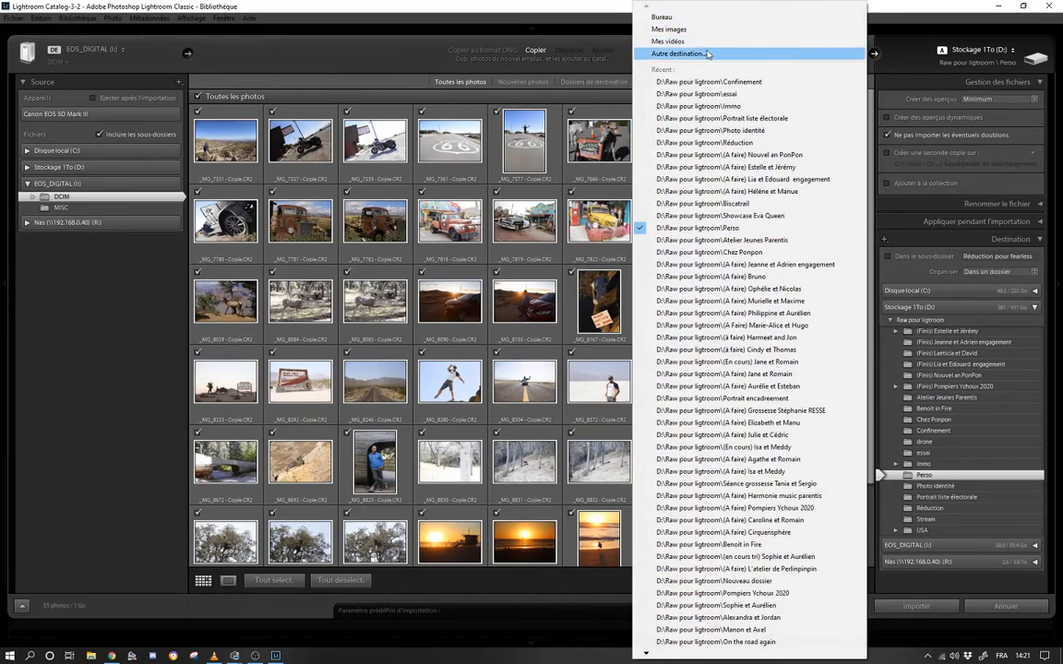
pyautogui.click(707, 53)
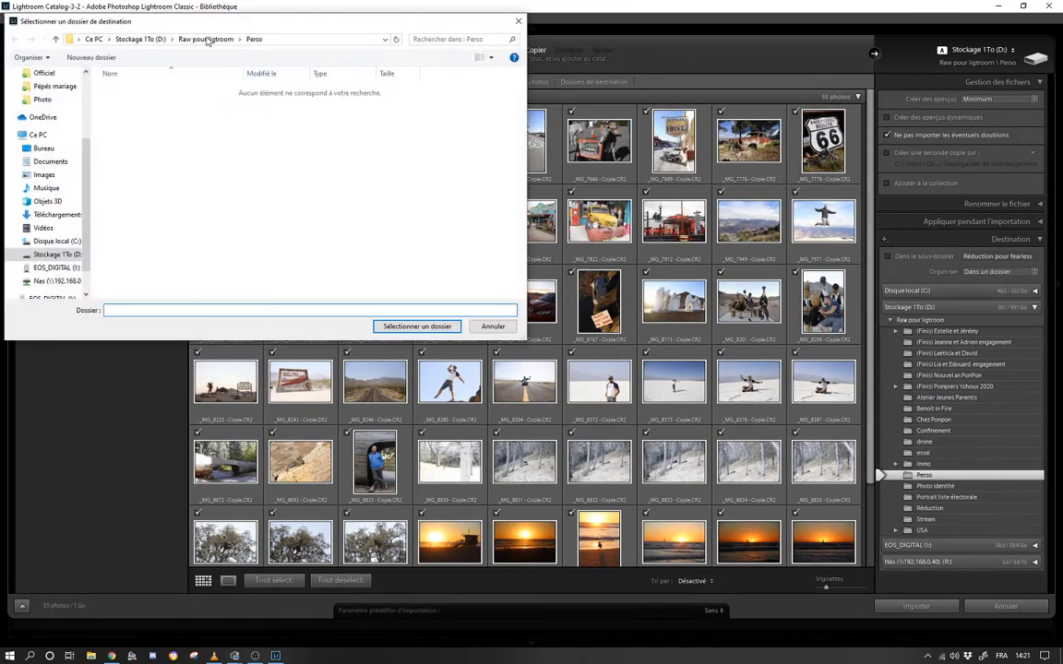
pyautogui.click(207, 39)
pyautogui.click(134, 282)
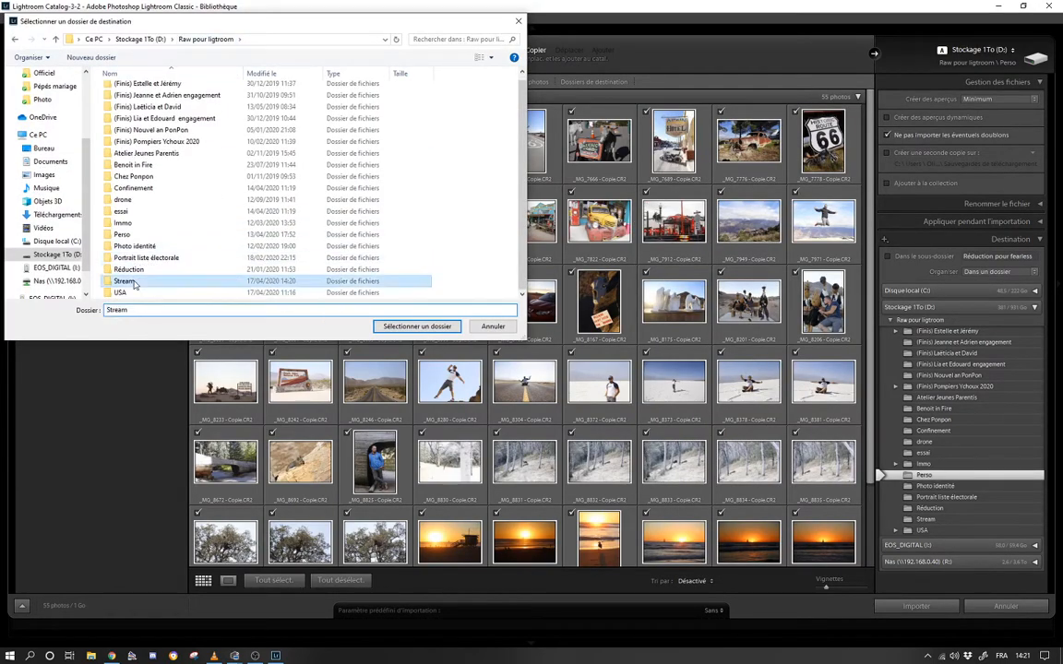
pyautogui.click(406, 326)
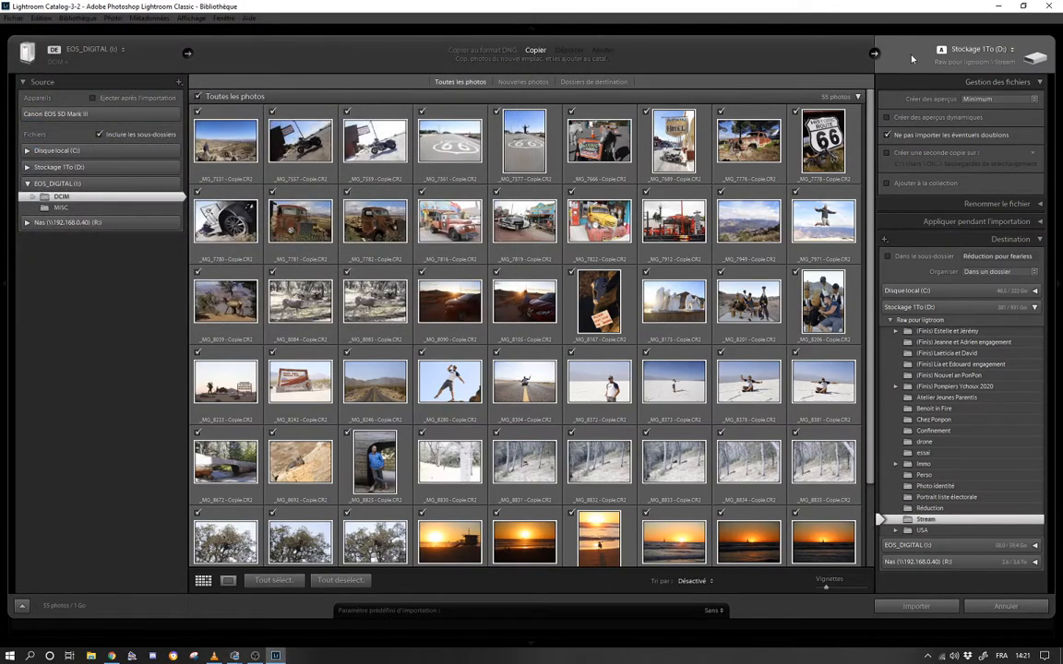
pyautogui.click(916, 606)
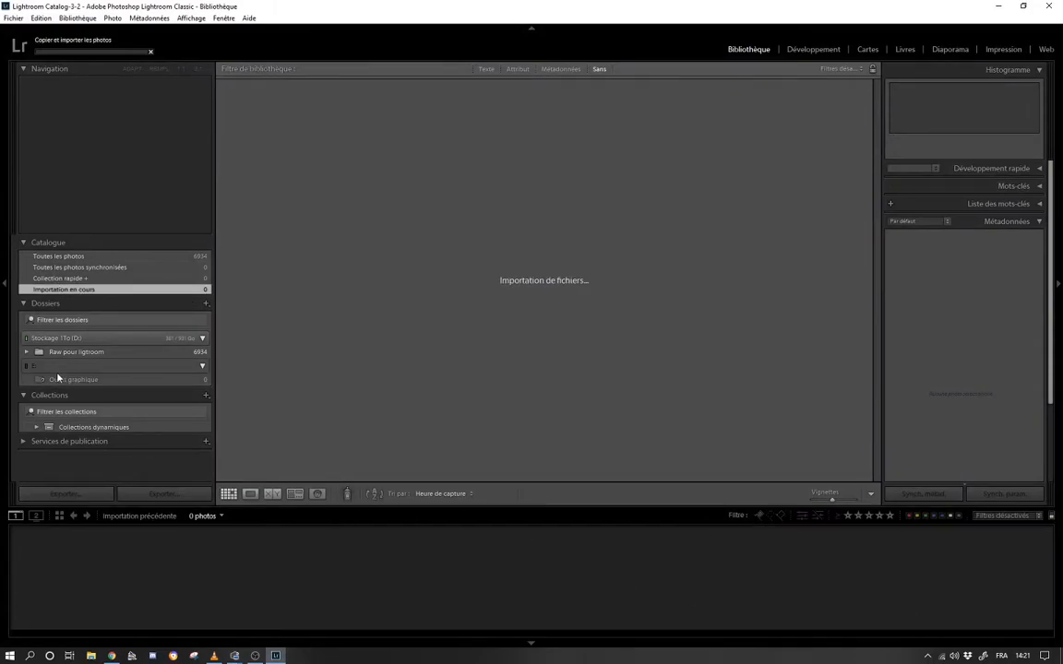
# Step: Display the photos of the Stream subfolder in Raw pour ligtroom and enlarge the grid thumbnails
pyautogui.click(27, 352)
pyautogui.scroll(-5, 30, 351)
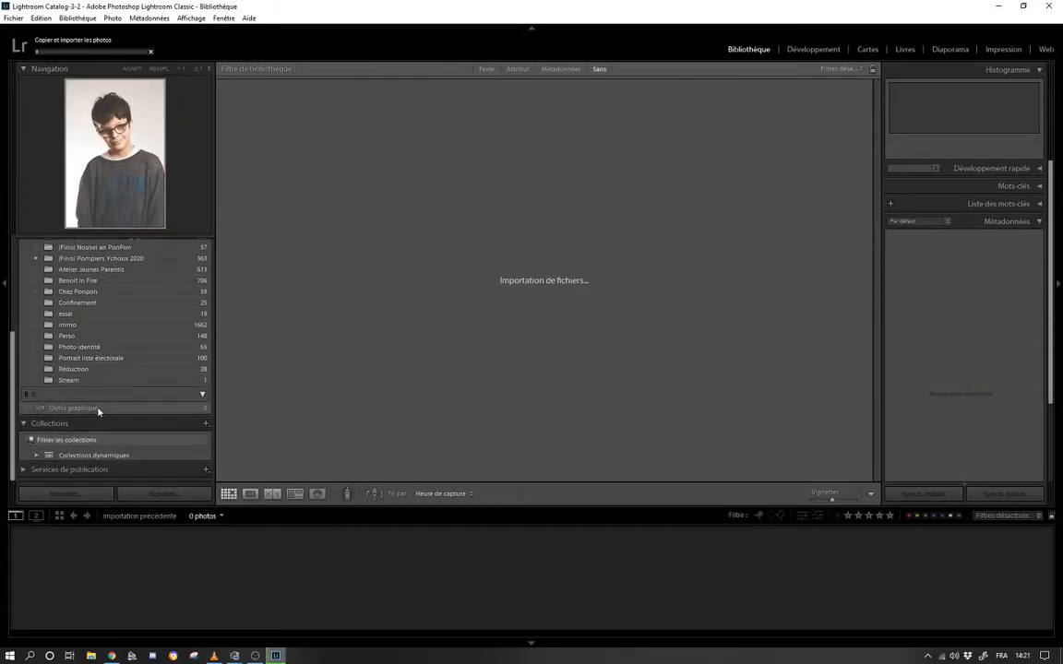
pyautogui.scroll(4, 65, 369)
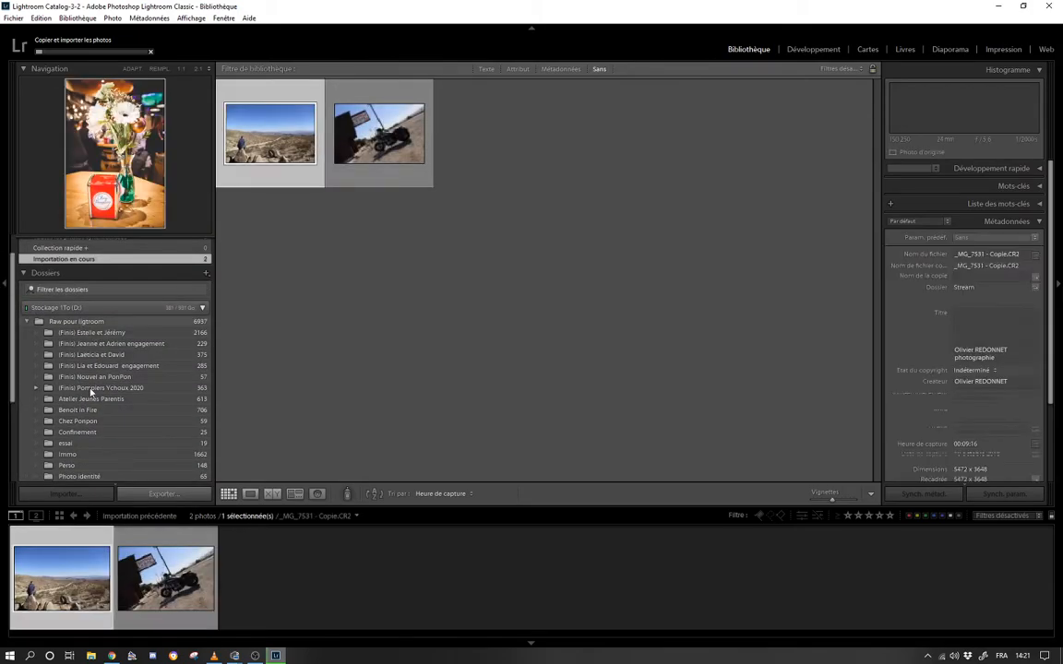
pyautogui.scroll(-3, 81, 404)
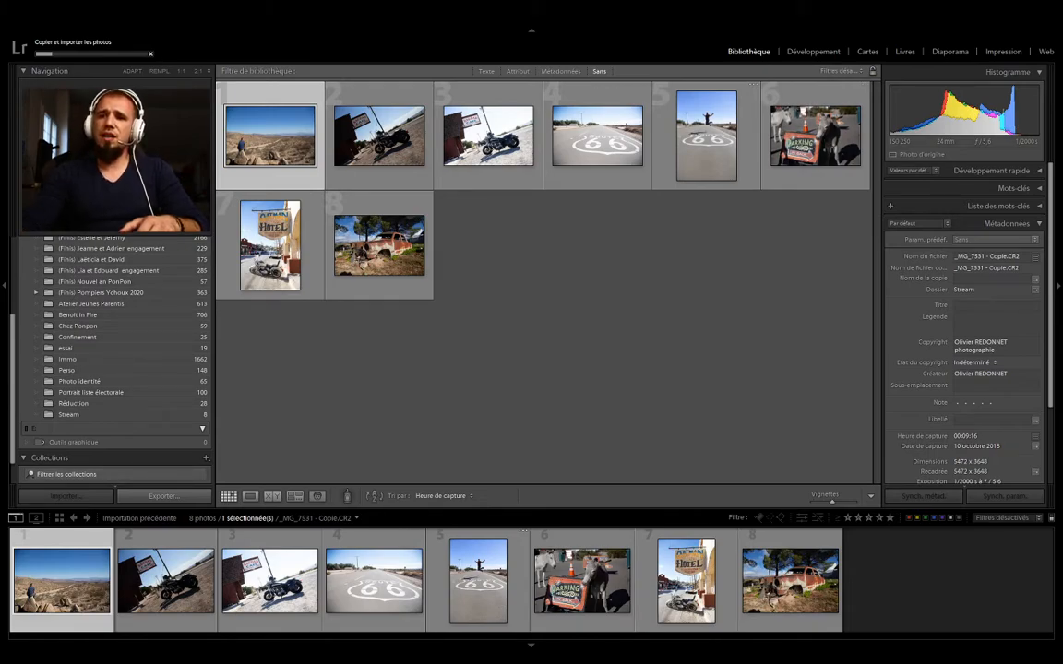
pyautogui.scroll(3, 111, 369)
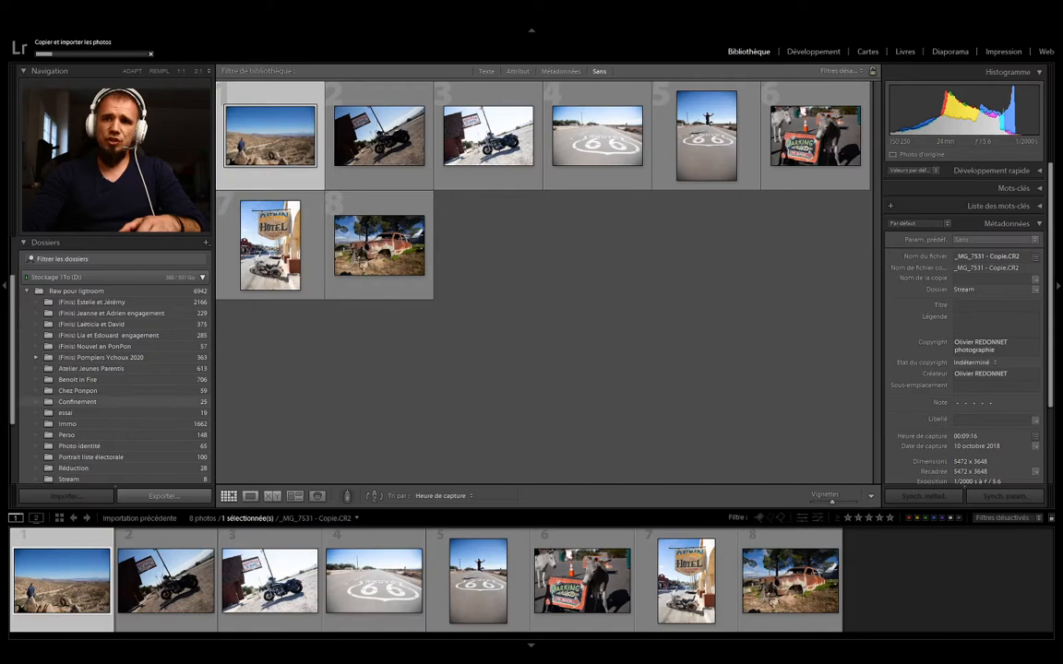
pyautogui.scroll(-4, 111, 369)
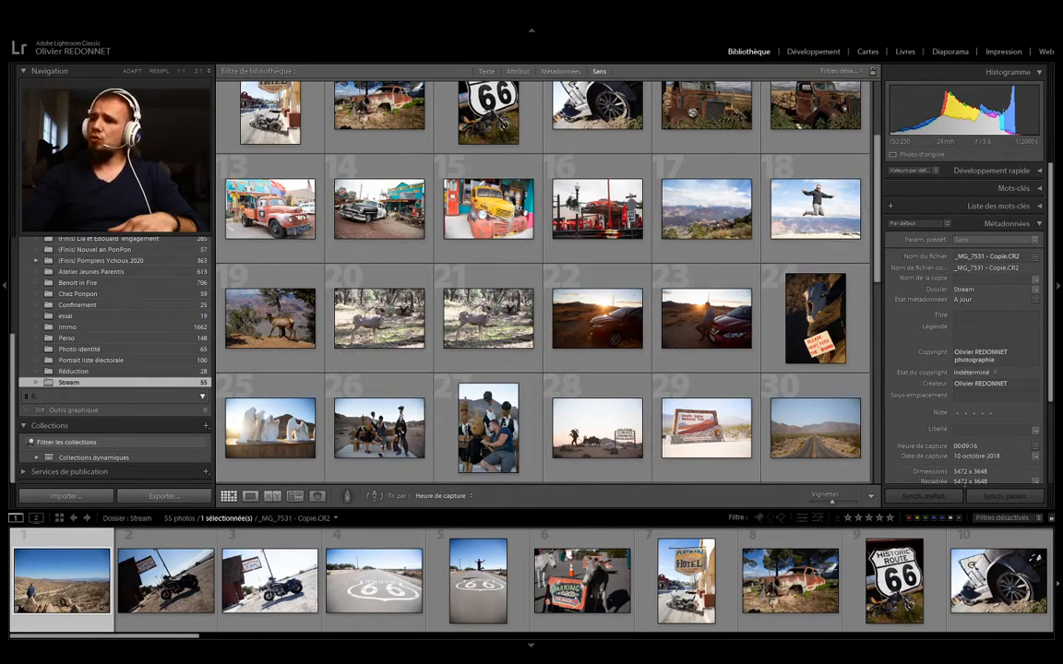
pyautogui.moveTo(823, 503); pyautogui.dragTo(839, 503)
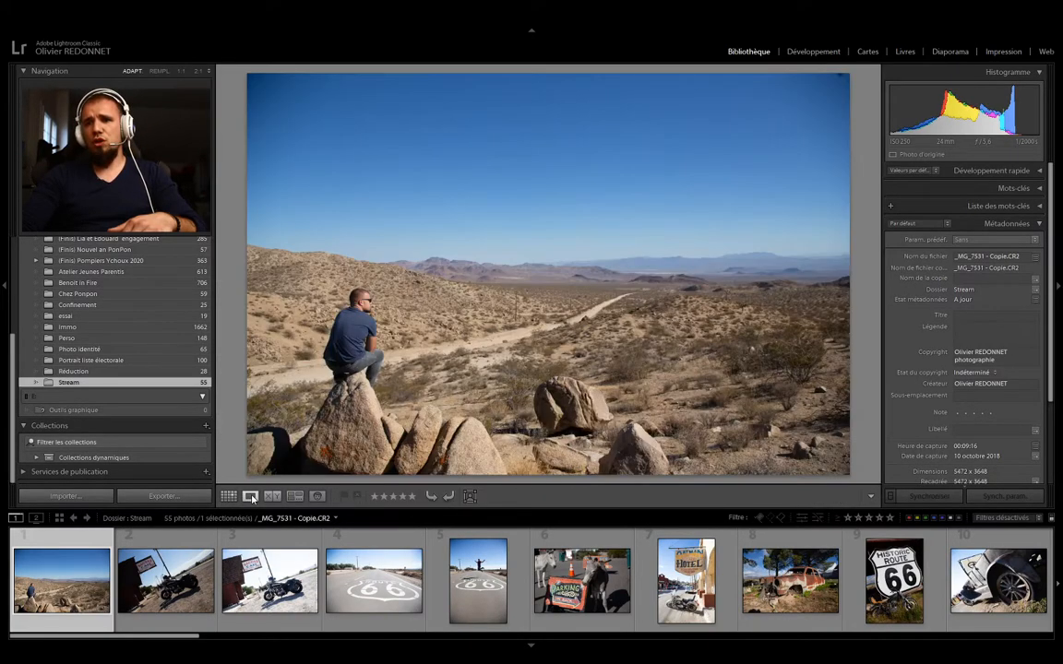
# Step: Open the first Stream photo in the Develop module and collapse the 03 -Moodie-vintage preset group
pyautogui.press('e')
pyautogui.click(228, 496)
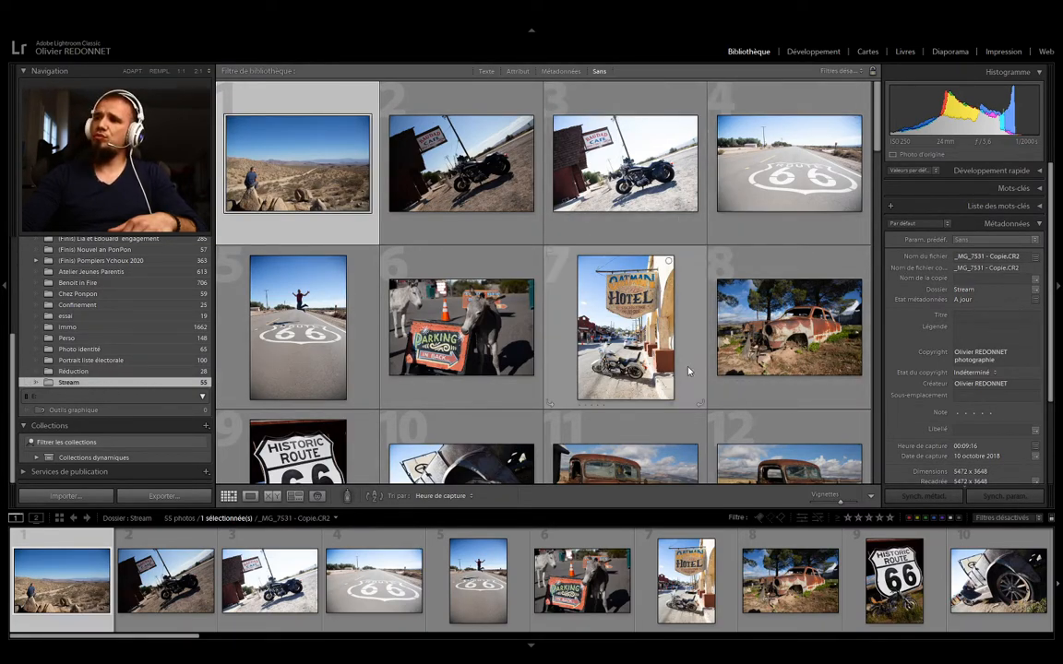
pyautogui.click(806, 53)
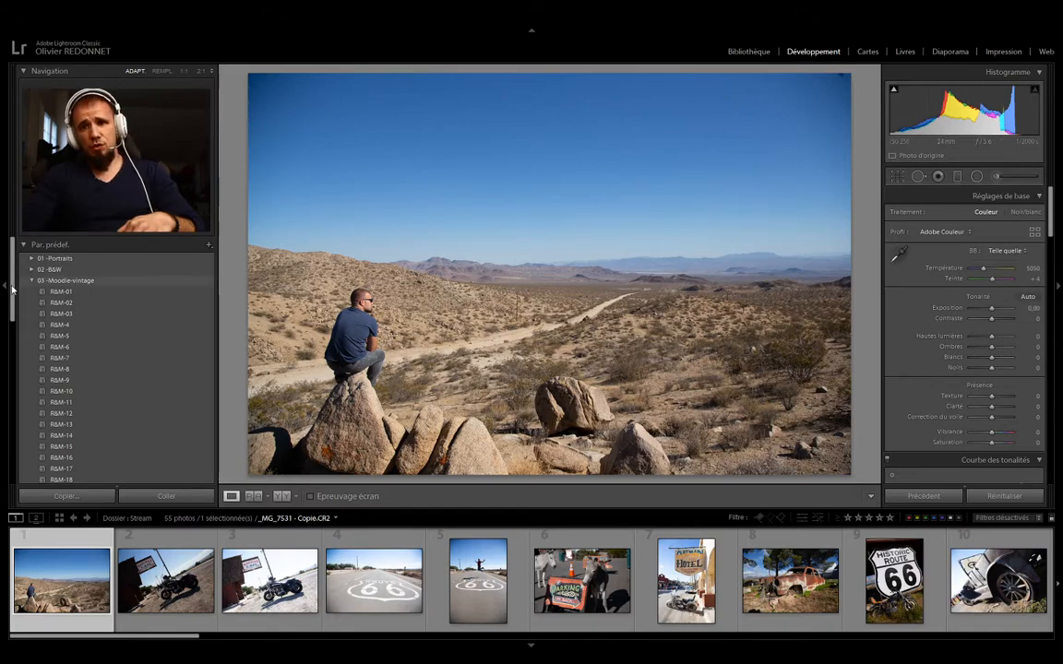
pyautogui.click(55, 281)
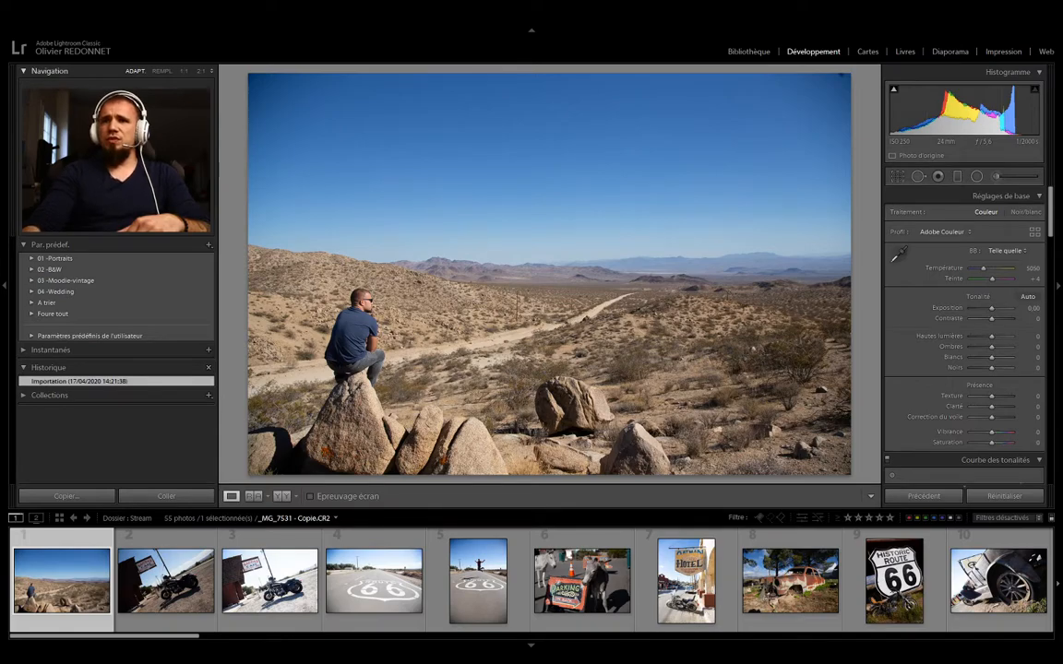
# Step: View the desert photo at 2:1, 1:8 and 1:16 zoom, returning to the fitted view
pyautogui.click(200, 72)
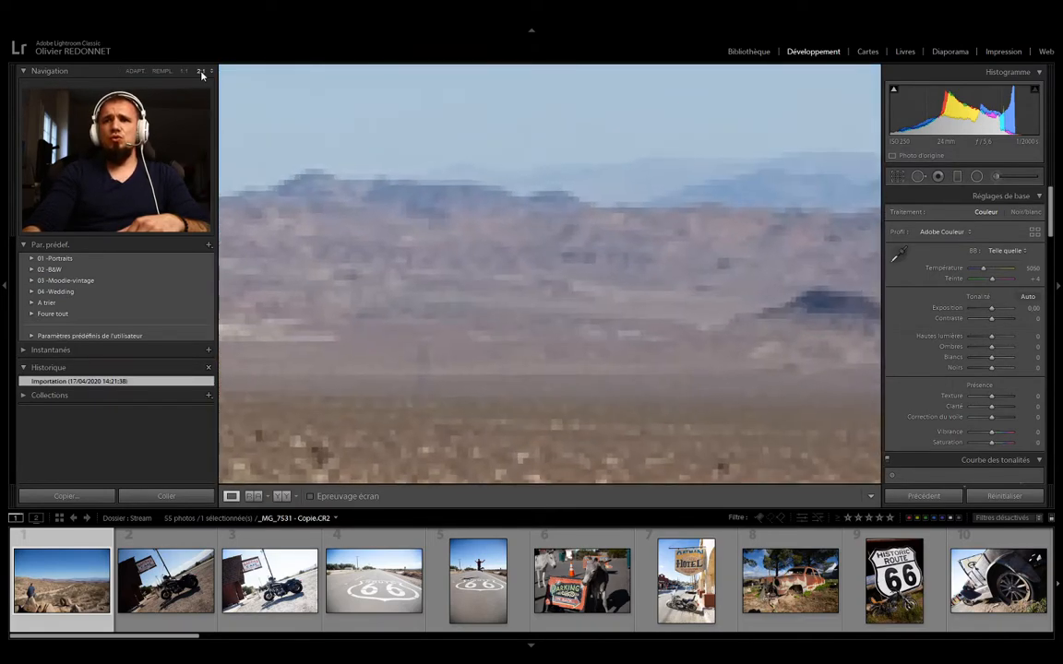
pyautogui.click(356, 124)
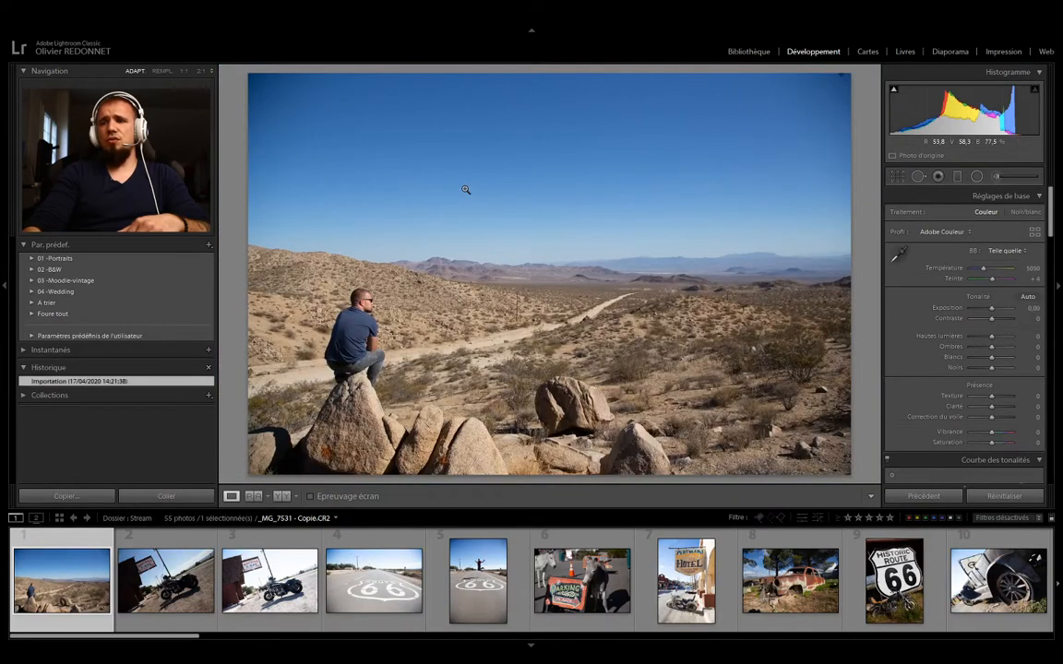
pyautogui.click(464, 189)
pyautogui.click(463, 188)
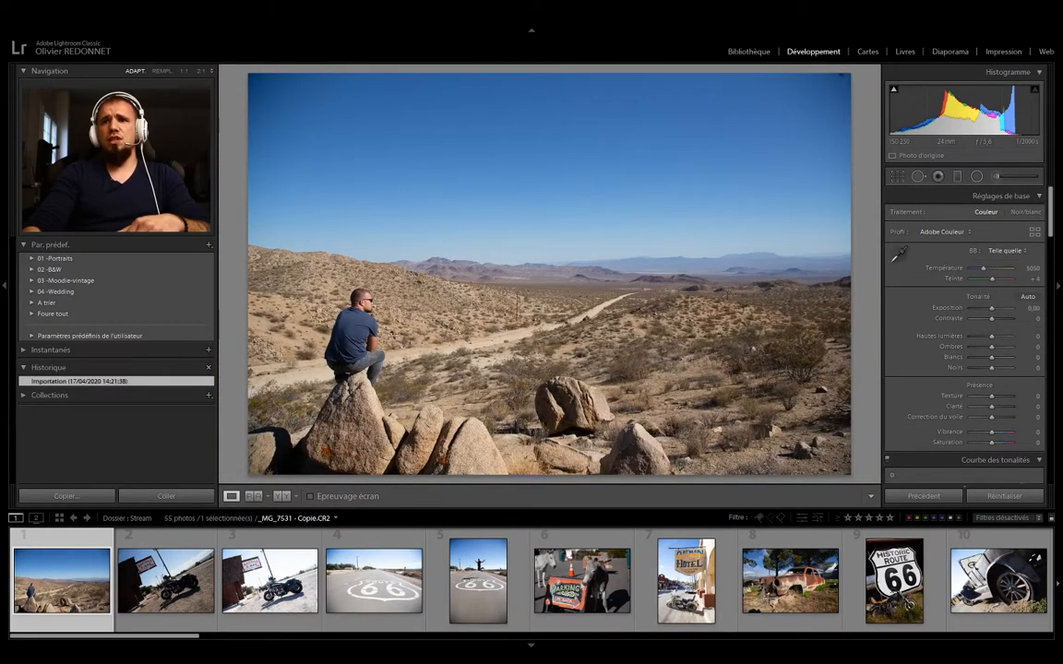
pyautogui.click(211, 71)
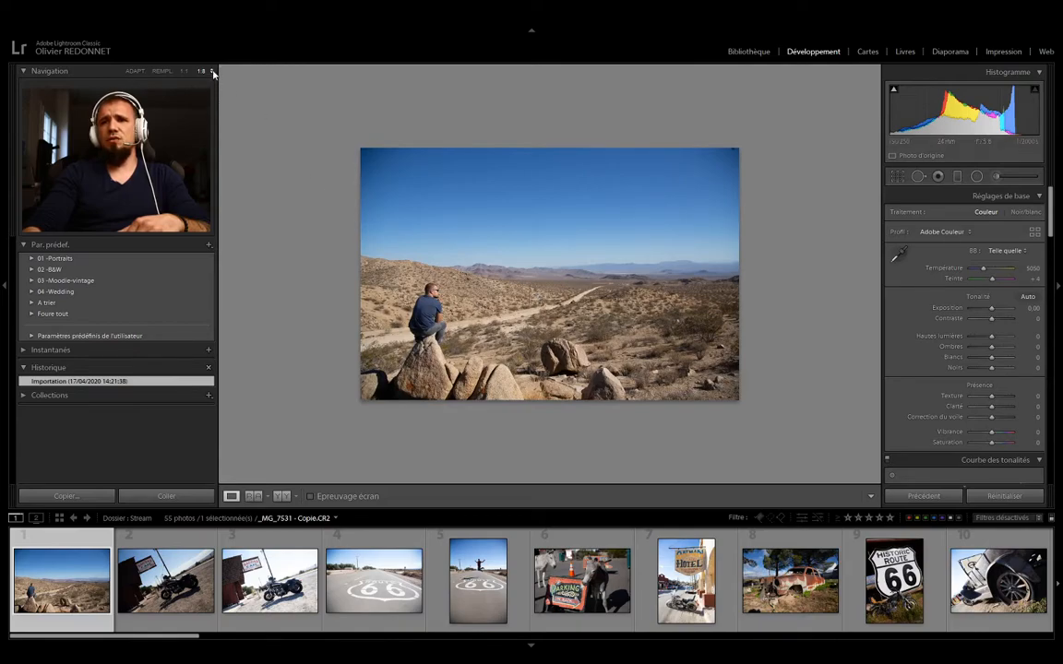
pyautogui.click(190, 87)
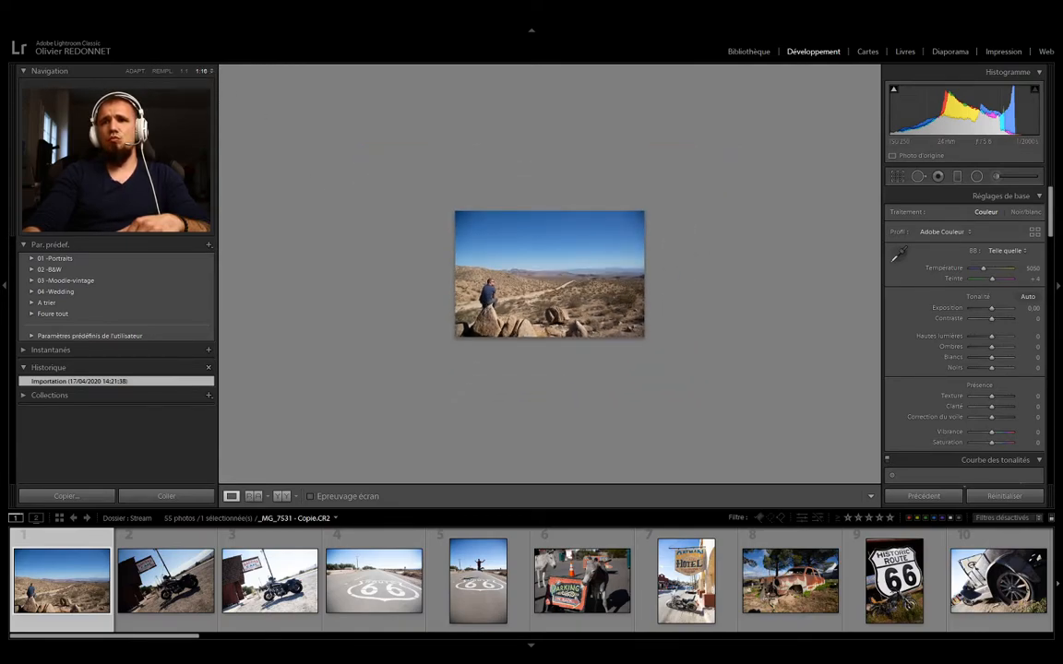
pyautogui.click(466, 207)
pyautogui.click(466, 207)
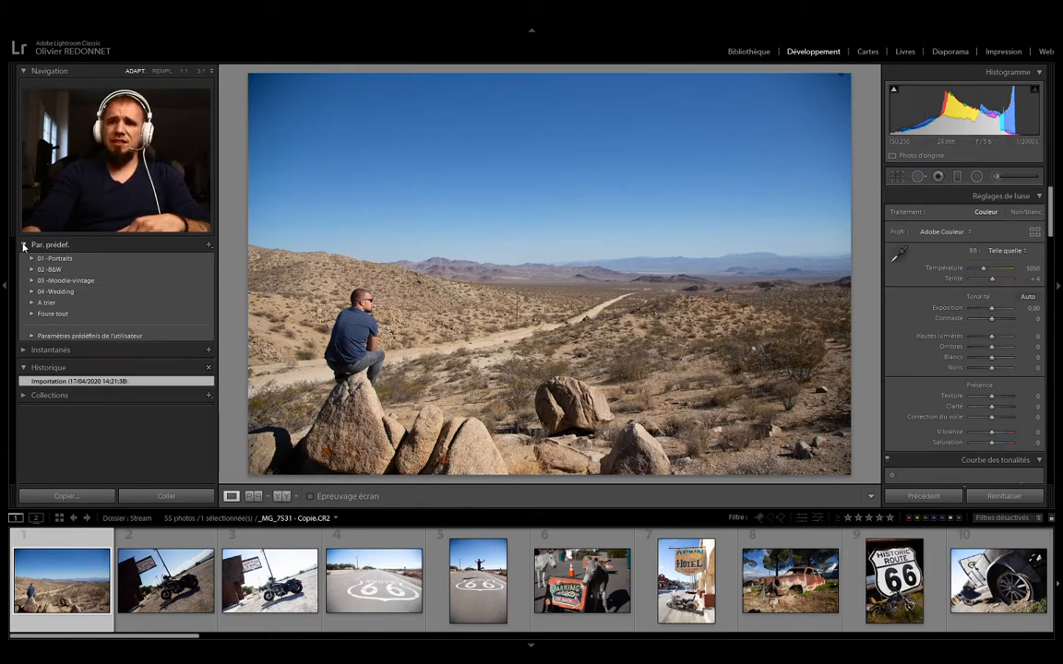
# Step: Collapse and expand the presets section, and check the contents of the Collections section before closing it
pyautogui.click(24, 246)
pyautogui.click(24, 246)
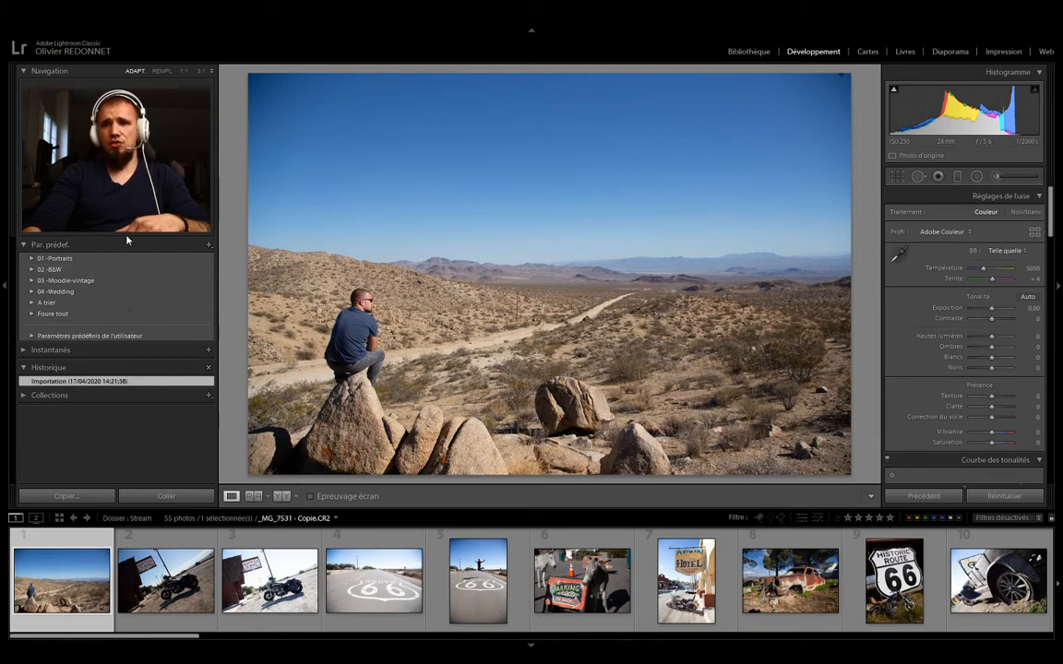
pyautogui.click(201, 245)
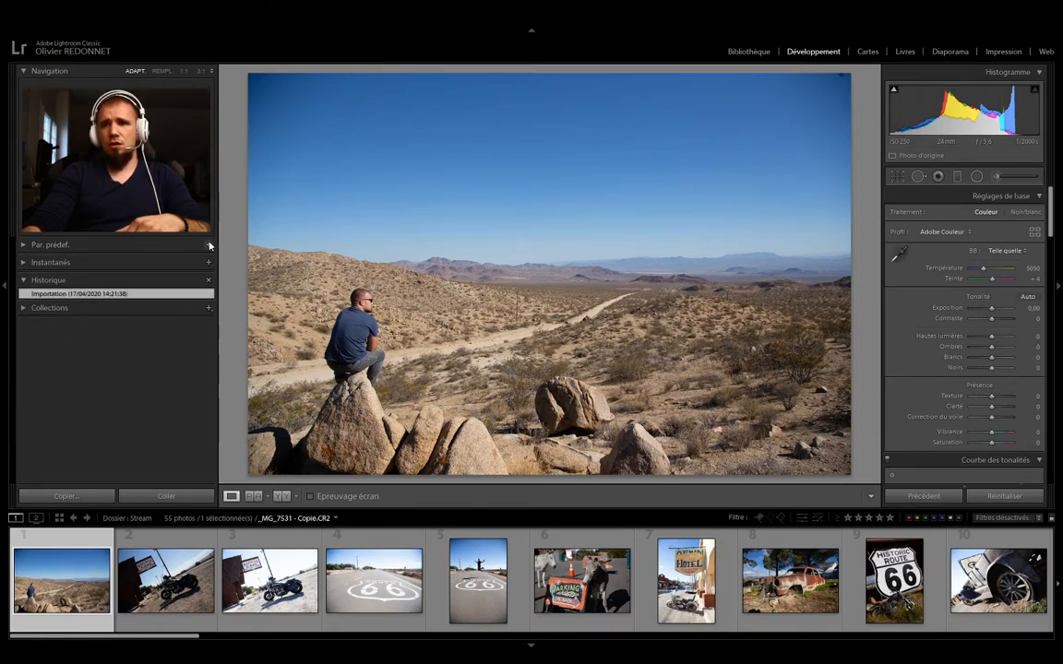
pyautogui.click(25, 244)
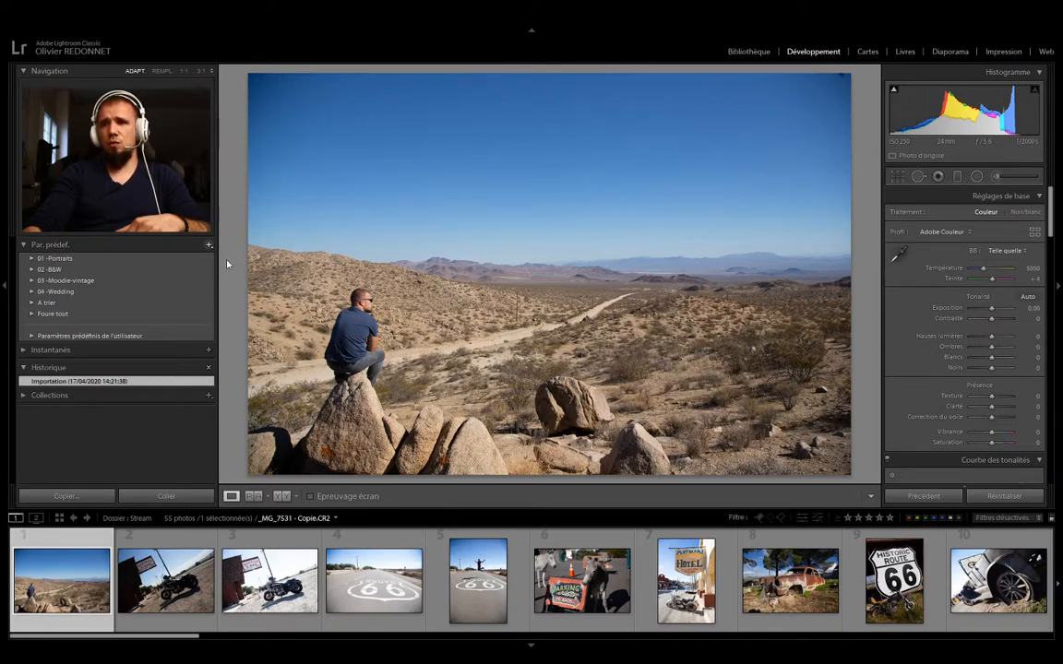
pyautogui.click(109, 245)
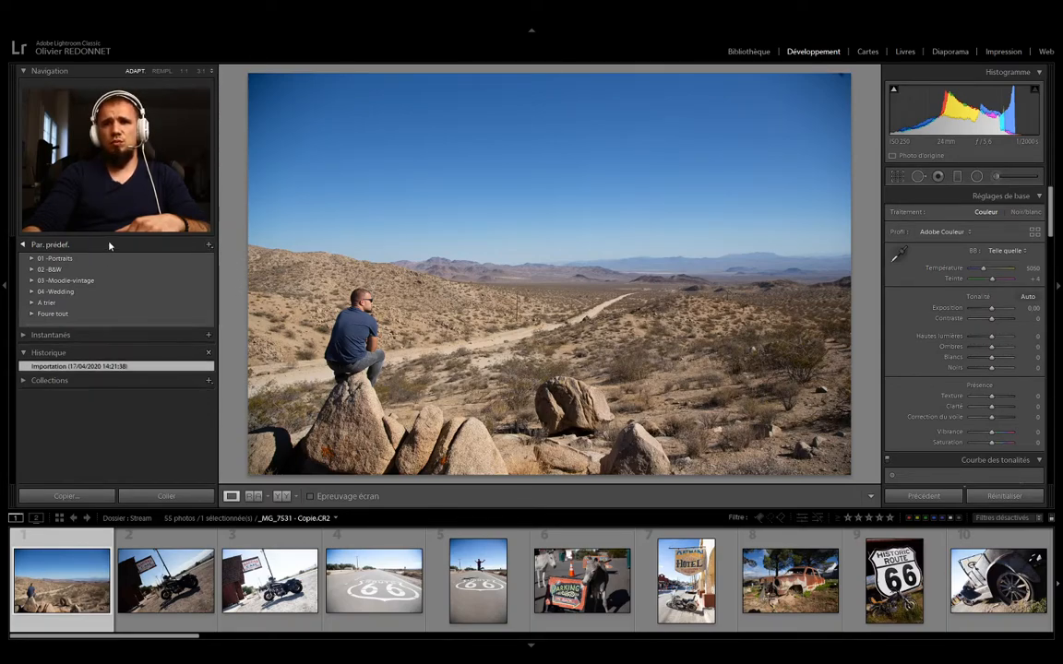
pyautogui.click(148, 245)
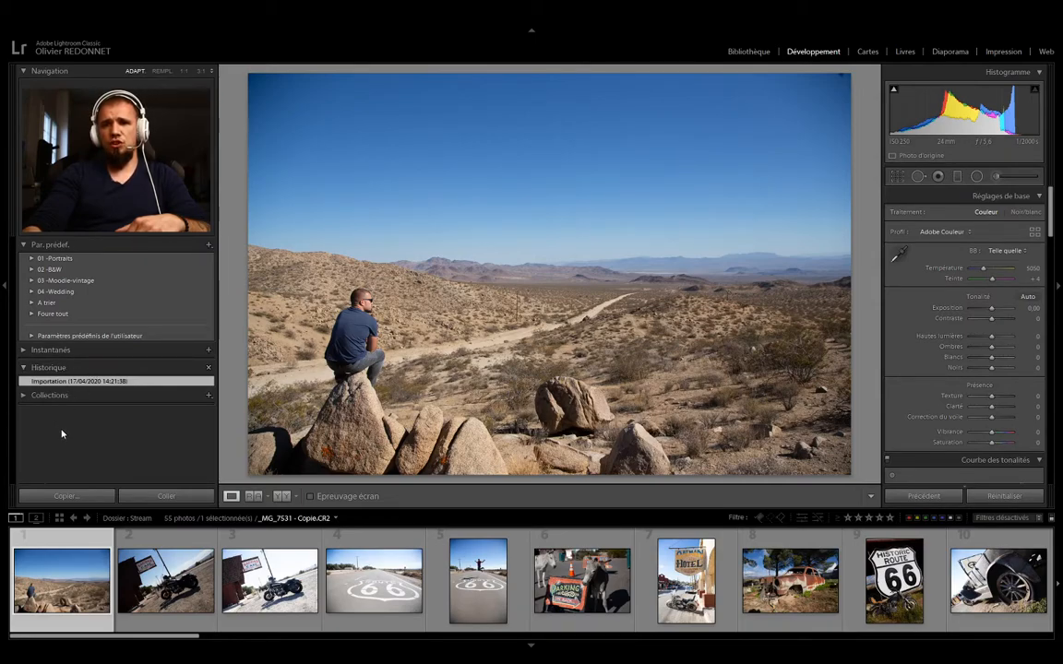
pyautogui.click(23, 395)
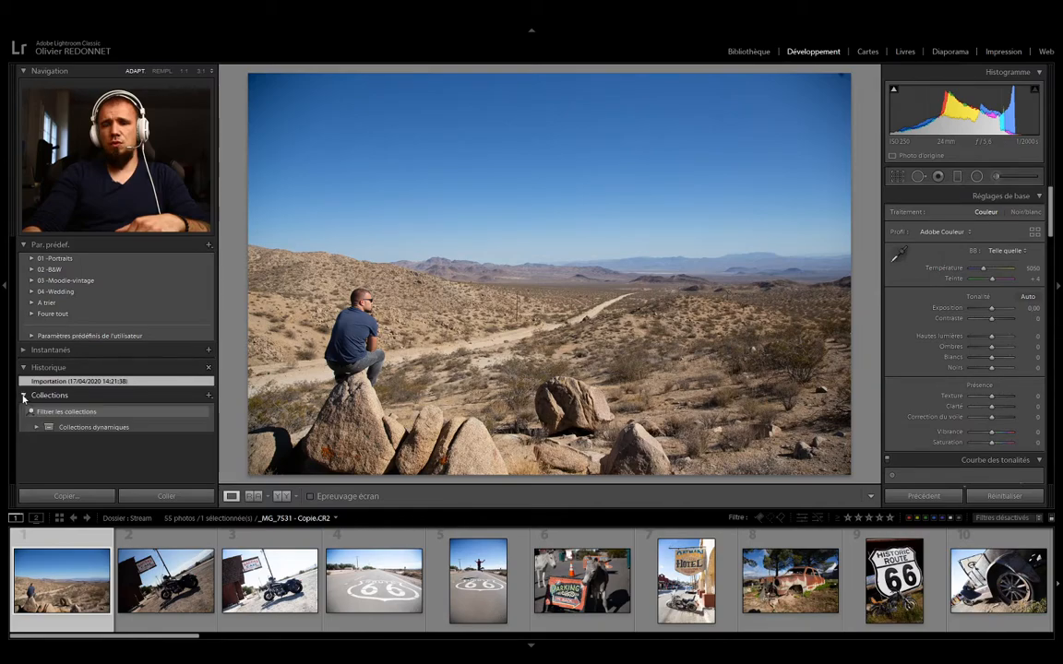
pyautogui.click(23, 396)
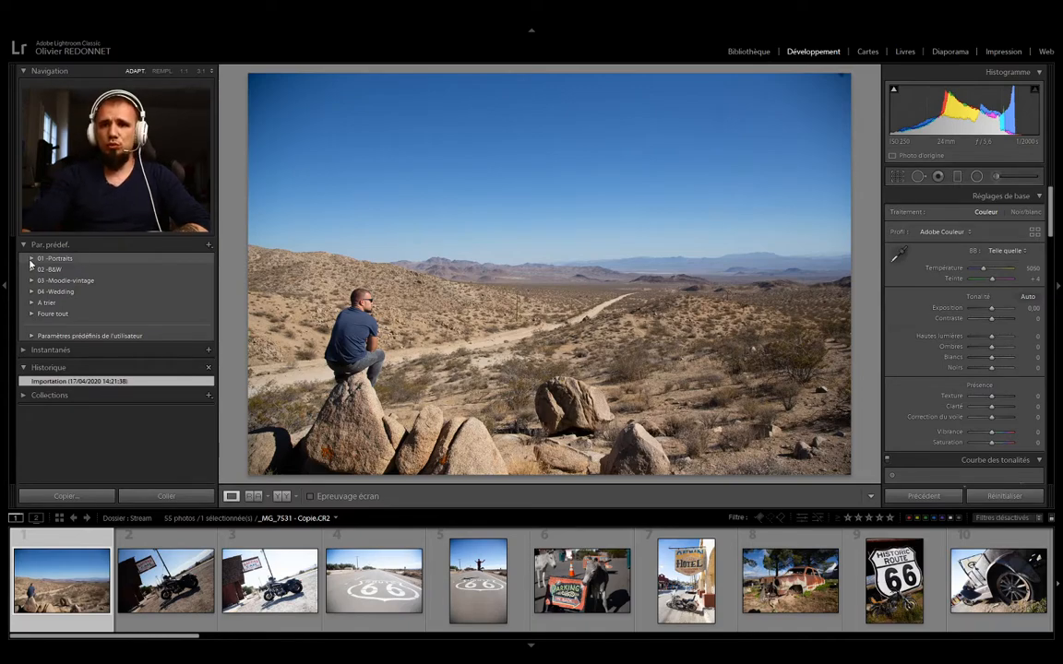
# Step: Preview the Wedding Light presets of the 04 -Wedding group on the desert photo, and collapse the group again
pyautogui.click(31, 293)
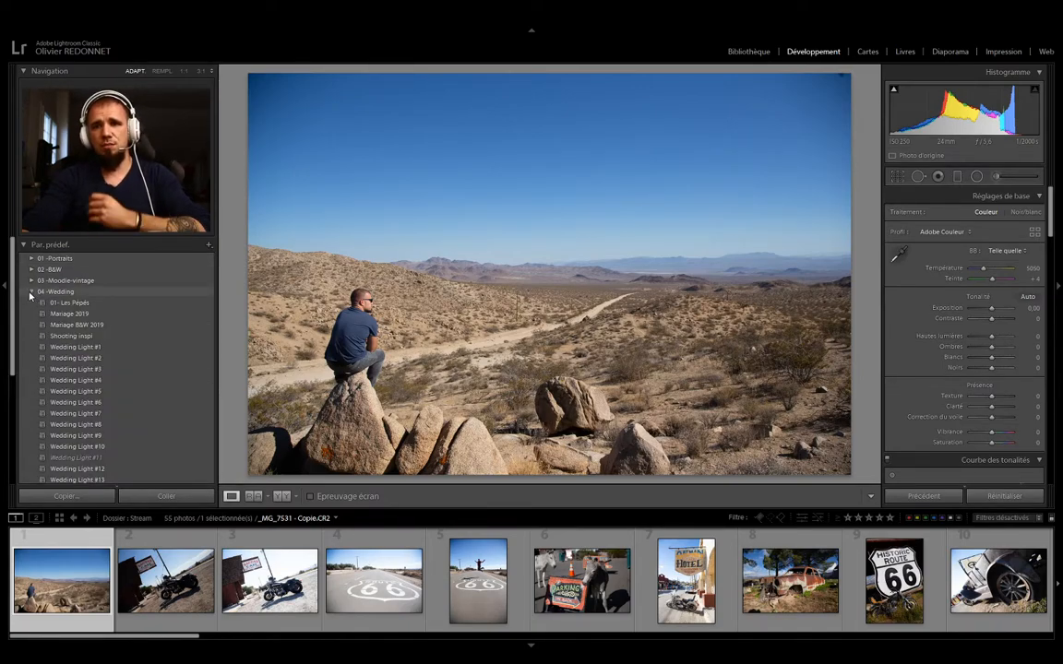
pyautogui.scroll(-3, 87, 343)
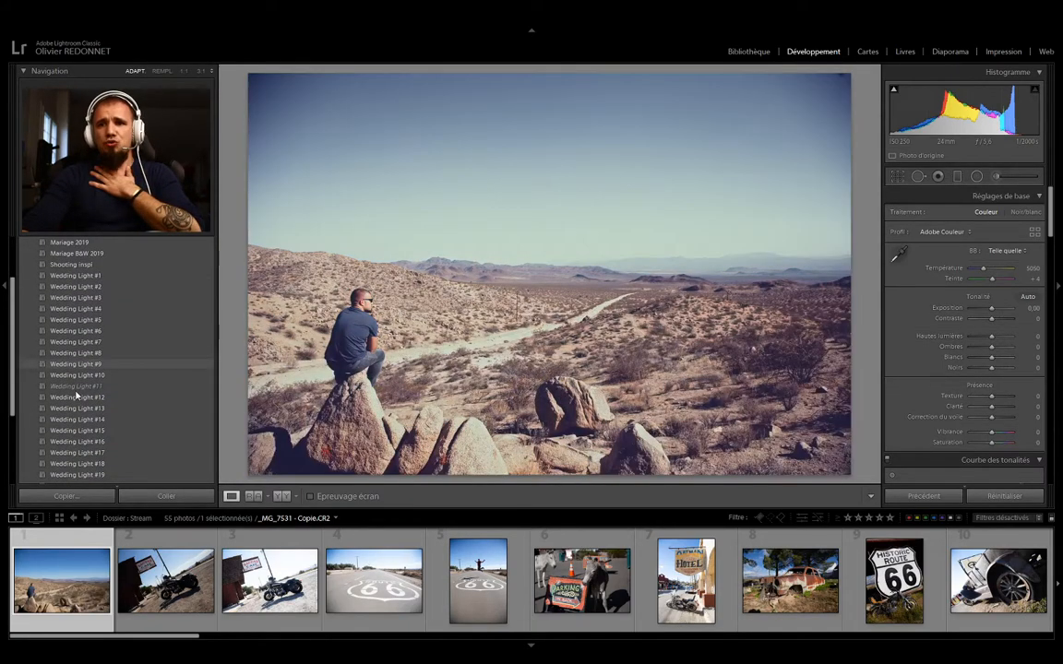
pyautogui.scroll(3, 76, 395)
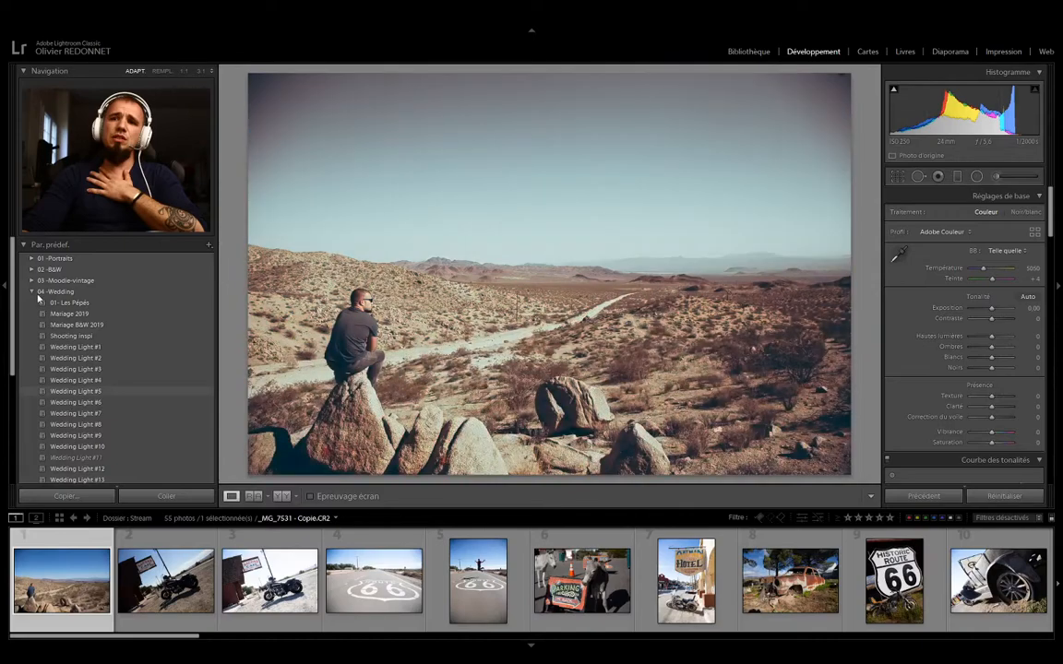
pyautogui.click(33, 292)
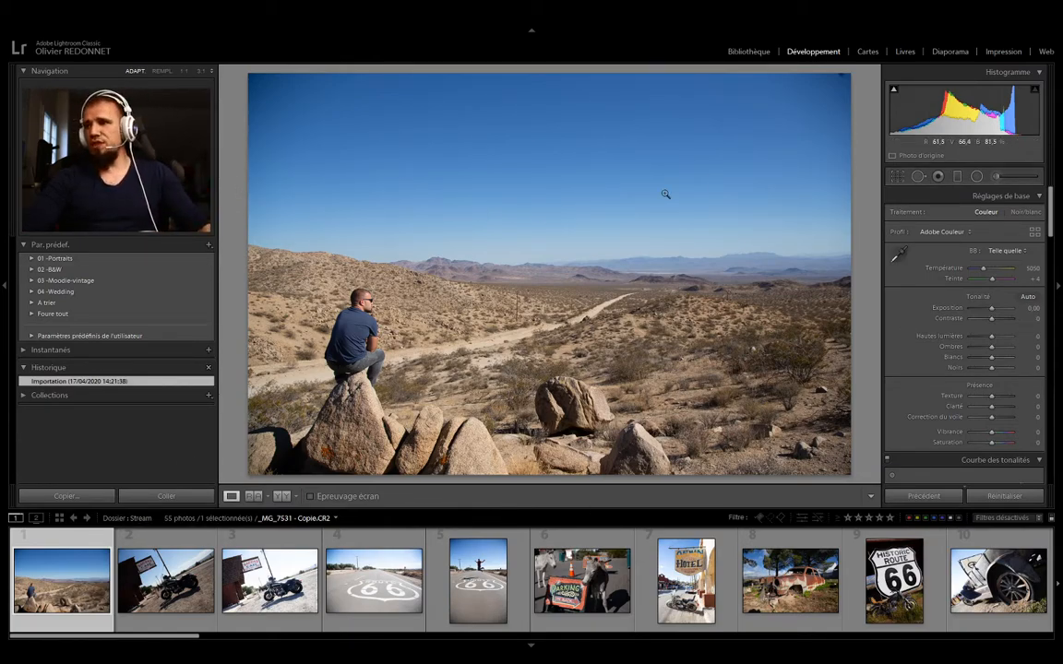
# Step: Hide both side panels around the desert photo and show them again
pyautogui.press('Tab')
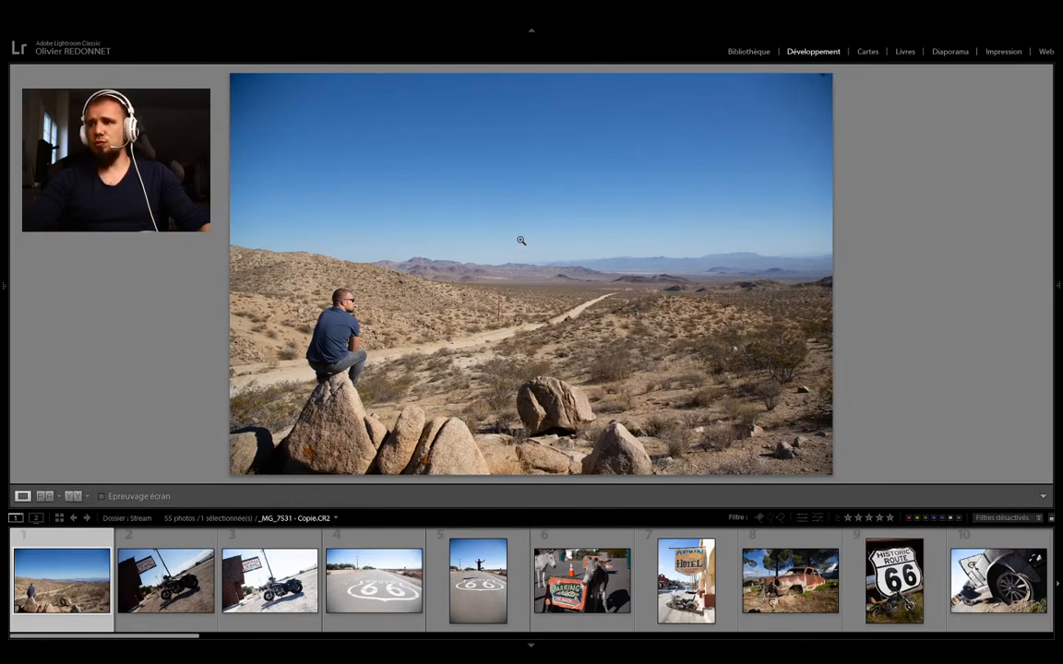
pyautogui.press('Tab')
pyautogui.press('Tab')
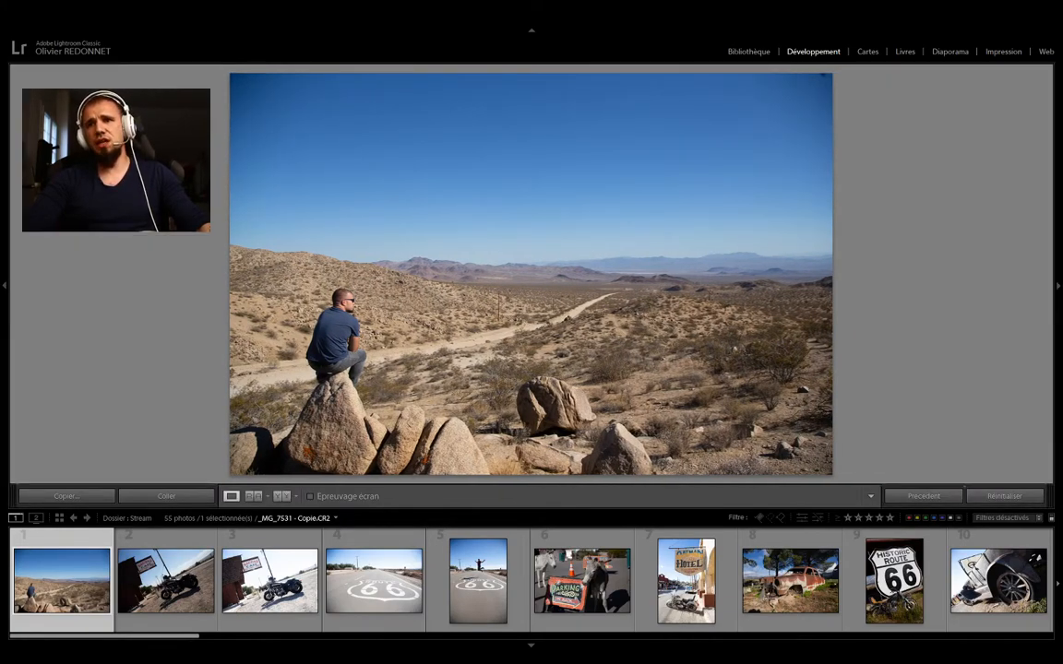
pyautogui.press('Tab')
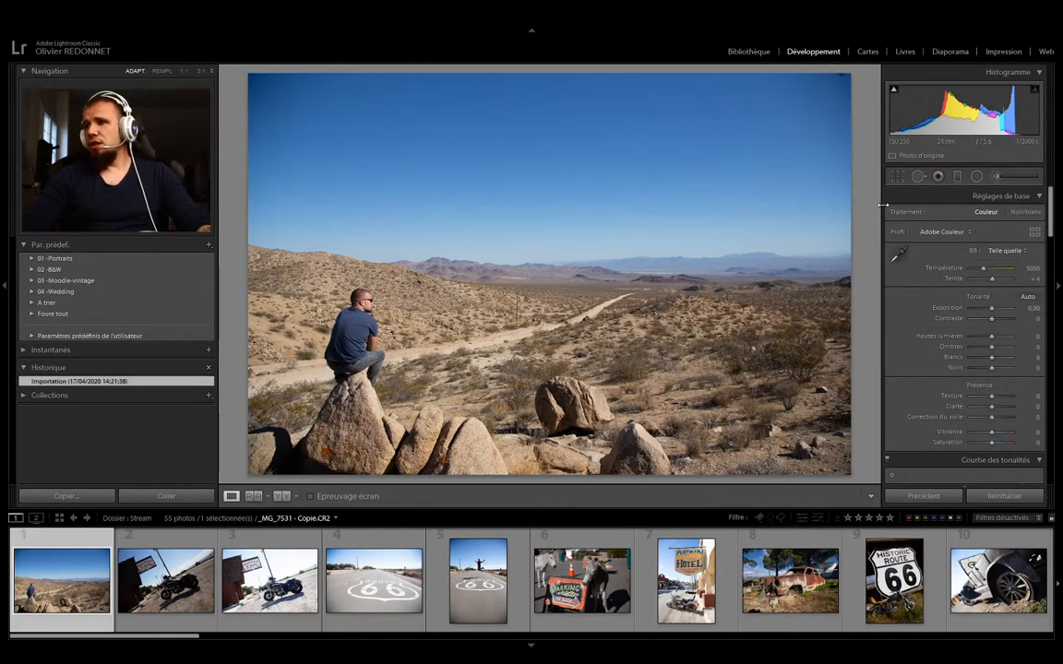
# Step: Widen the column of develop settings and look through its adjustment sections from Réglages de base down to Détail
pyautogui.moveTo(883, 199); pyautogui.dragTo(685, 238)
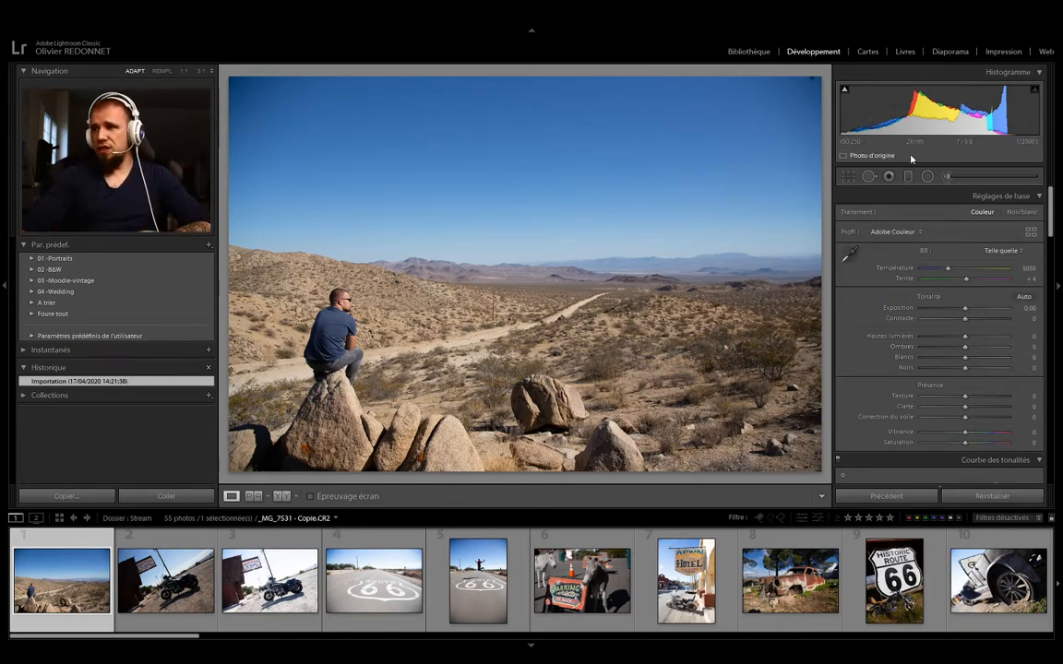
pyautogui.scroll(-10, 874, 360)
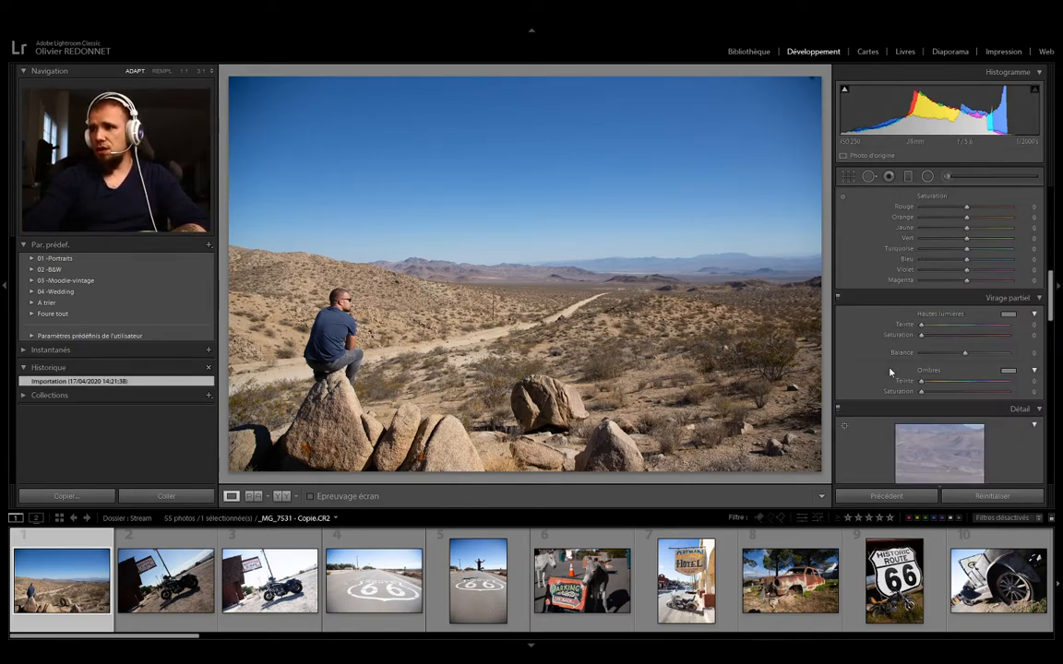
pyautogui.scroll(10, 889, 371)
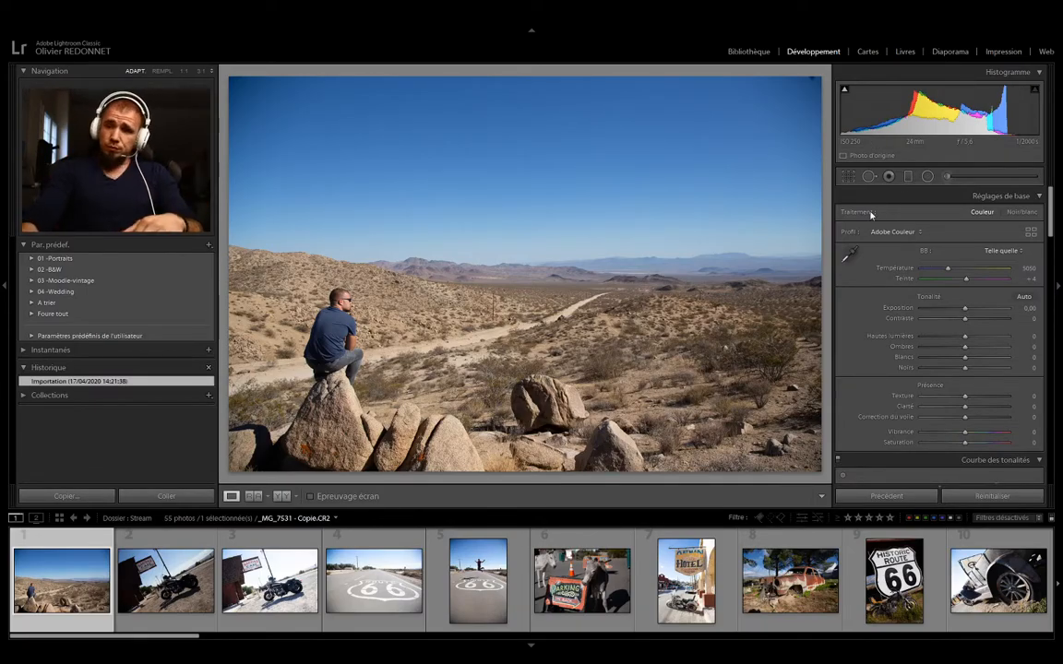
pyautogui.moveTo(276, 454); pyautogui.dragTo(430, 327)
pyautogui.moveTo(432, 380); pyautogui.dragTo(432, 380)
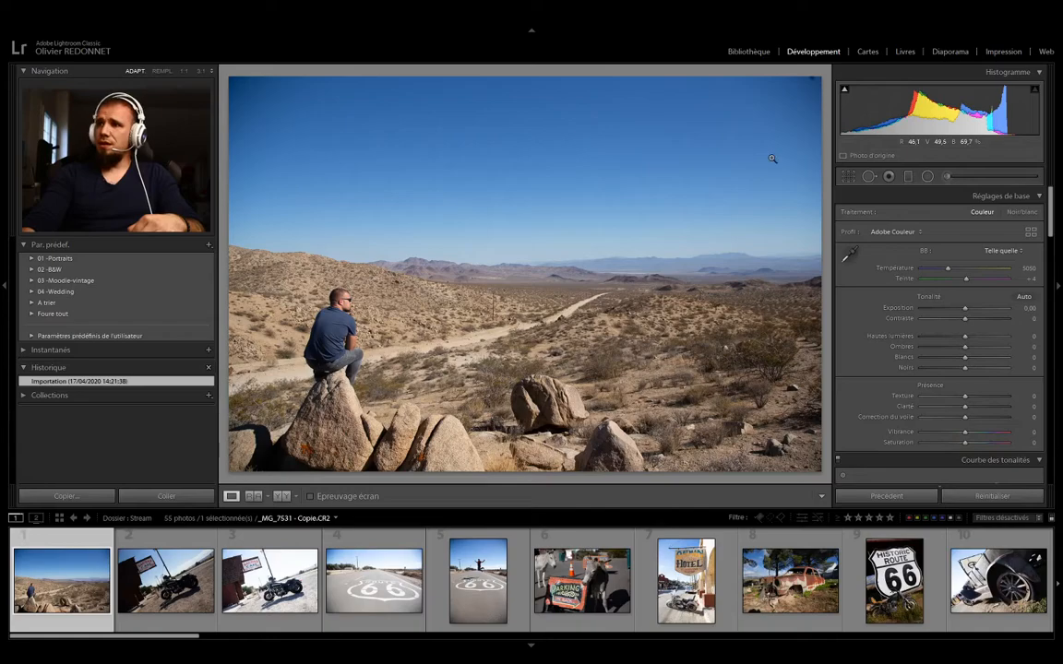
# Step: Turn on the shadow clipping overlay and examine the dark gap between the foreground rocks at 3:1 zoom
pyautogui.moveTo(843, 92)
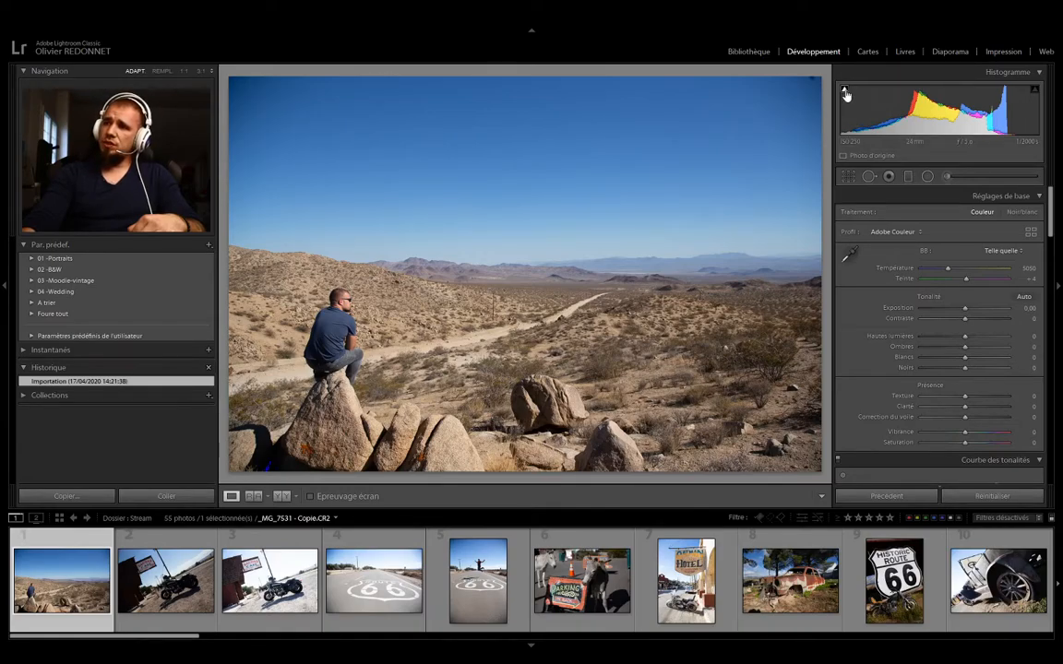
pyautogui.click(843, 92)
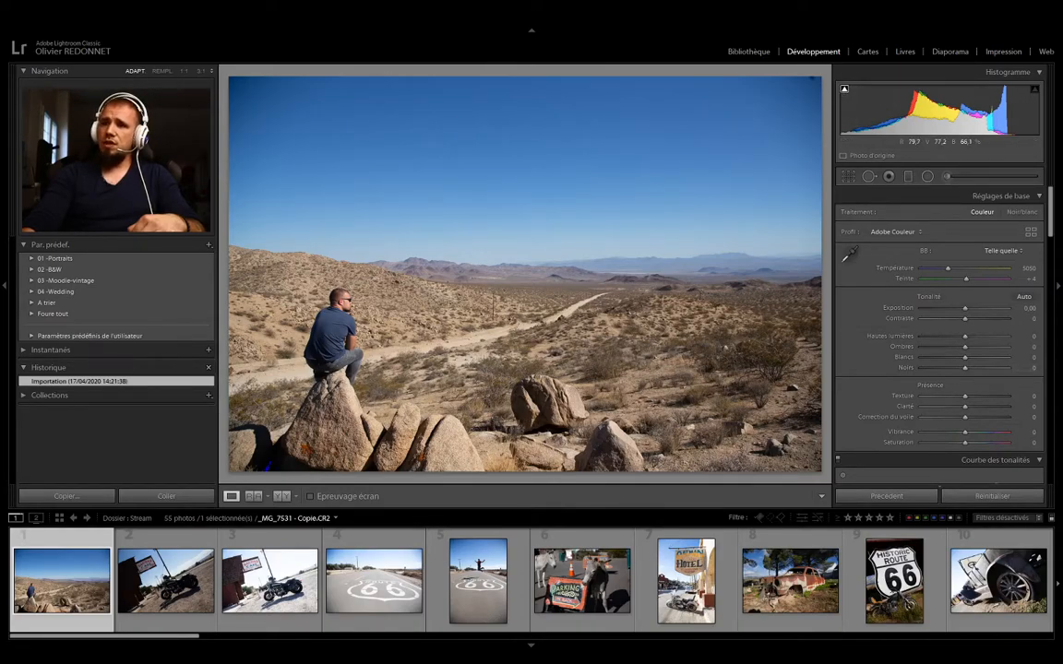
pyautogui.click(266, 471)
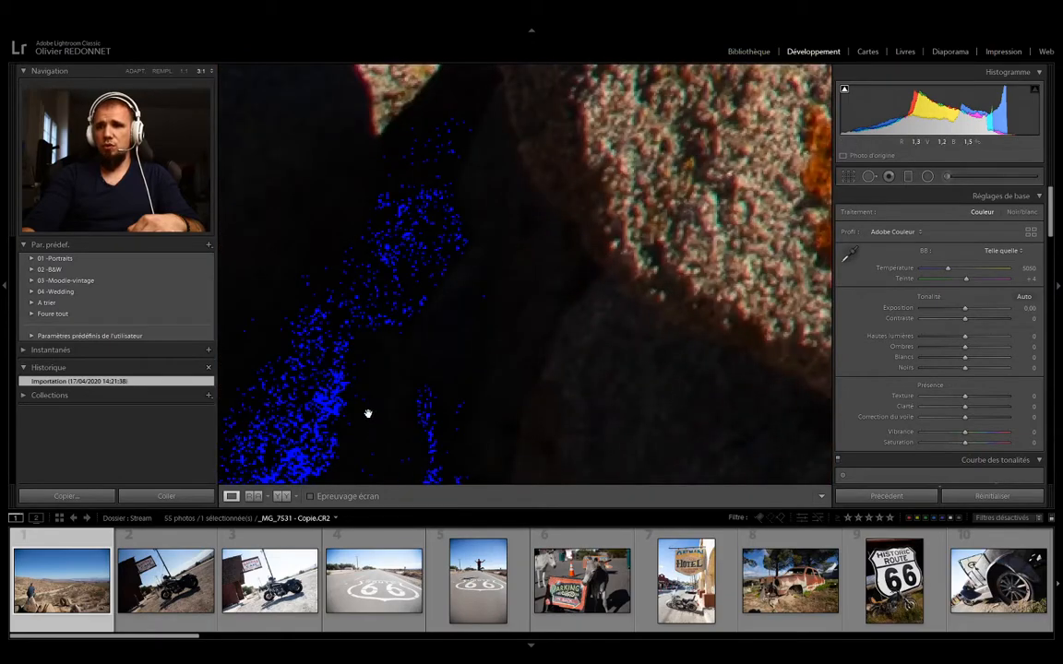
pyautogui.moveTo(367, 414); pyautogui.dragTo(444, 396)
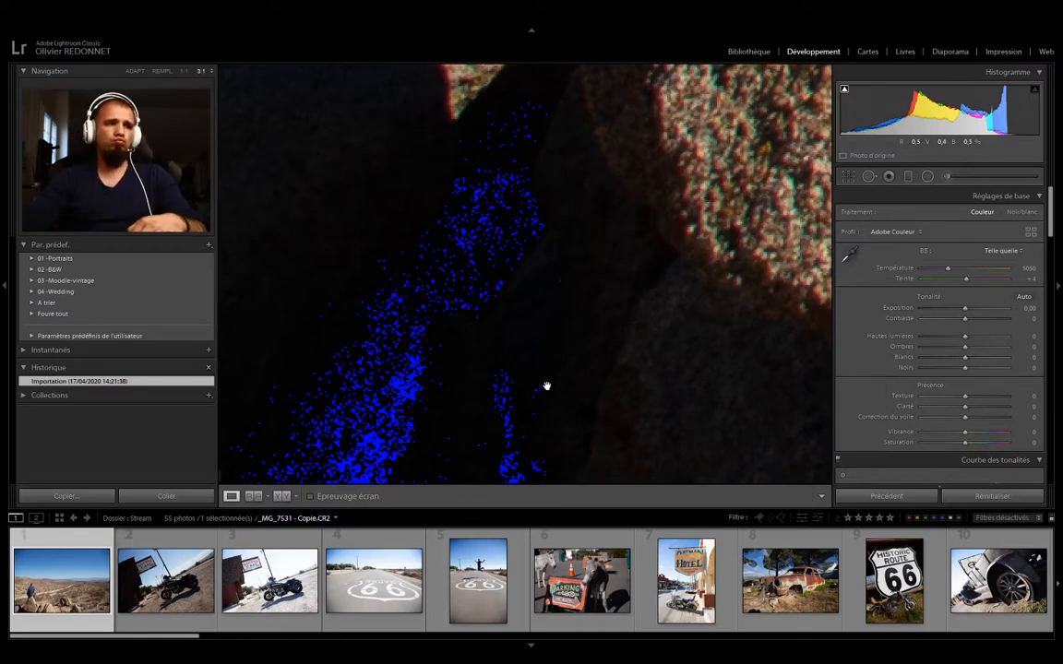
pyautogui.click(371, 338)
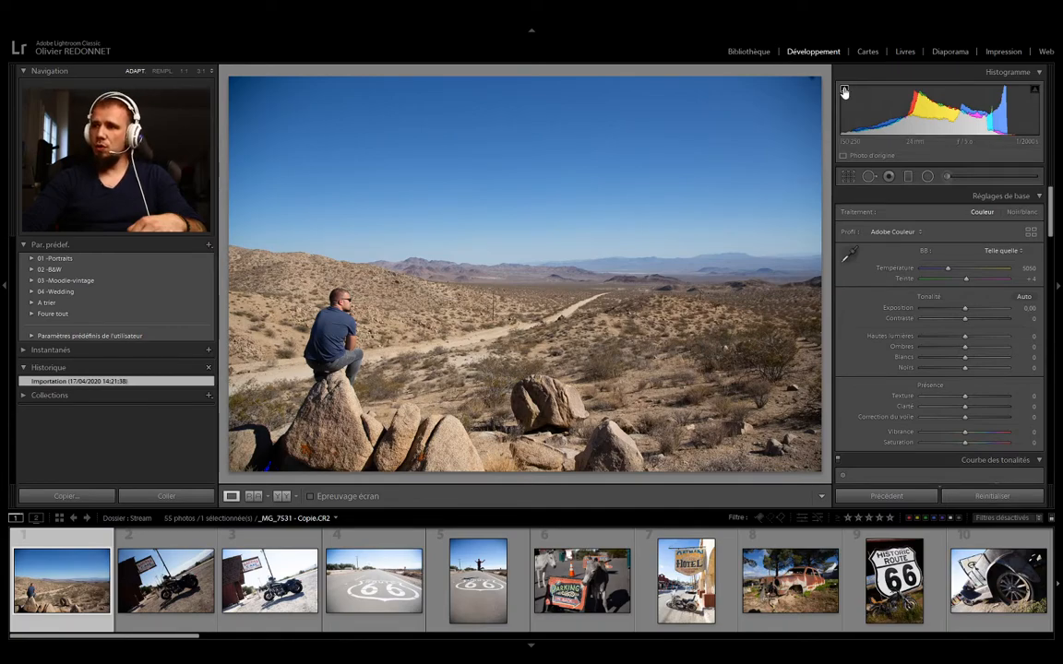
# Step: Open the Bagdad Cafe motorcycle photo _MG_7559 - Copie.CR2, check its sky with the highlight clipping overlay, and switch the overlay off
pyautogui.click(269, 581)
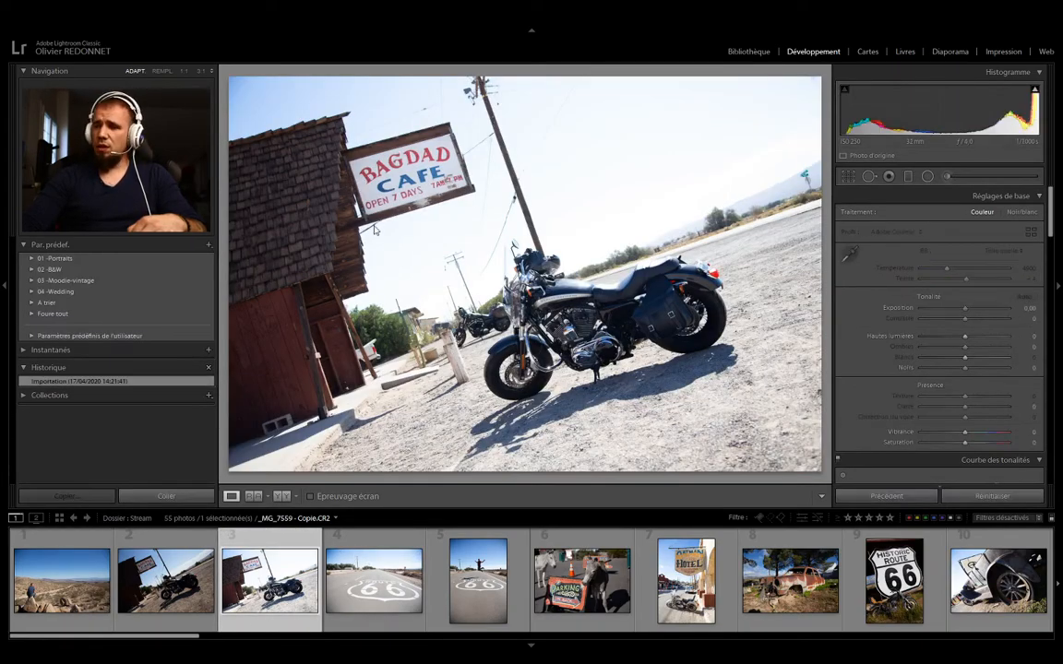
pyautogui.moveTo(1035, 92)
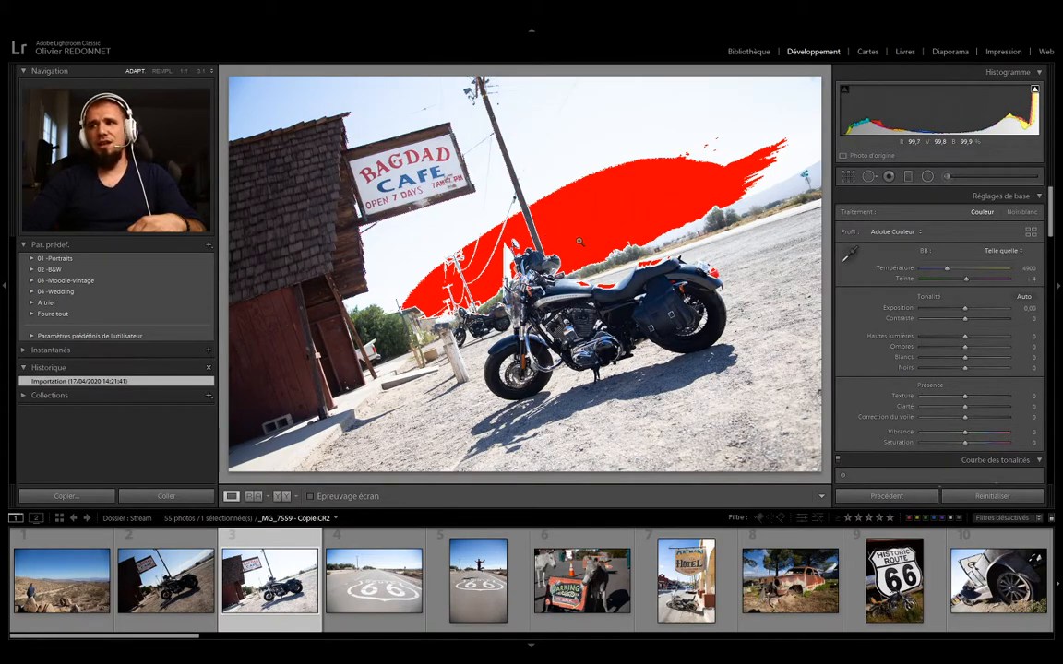
pyautogui.click(1035, 92)
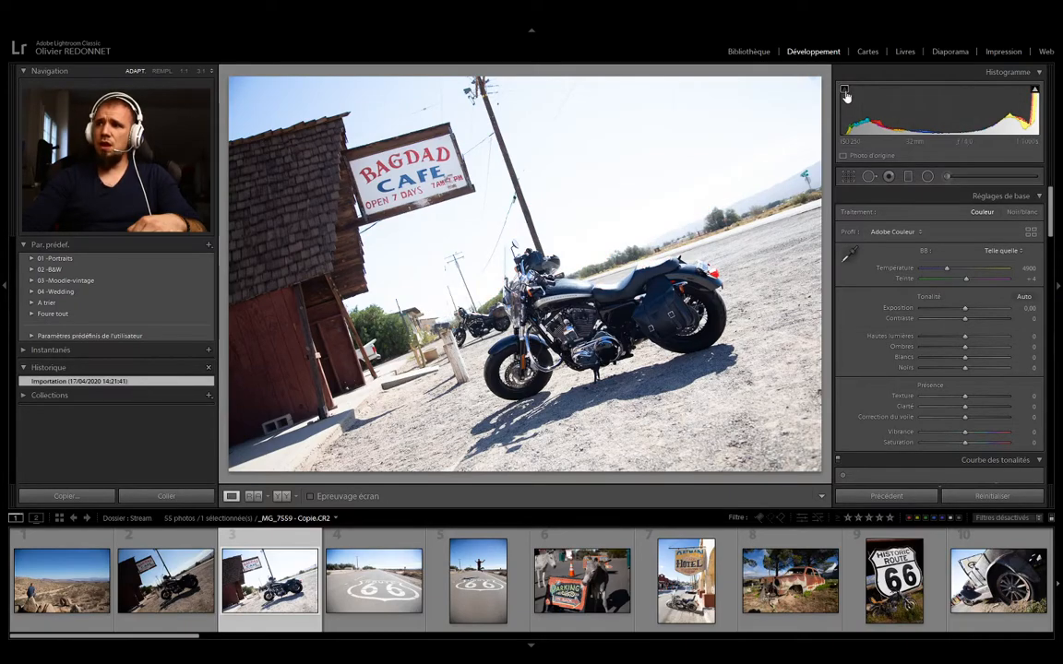
# Step: Check the bright Bagdad Cafe photo with the clipping overlays, compare it with the darker _MG_7557 - Copie.CR2, and return to the desert photo
pyautogui.press('j')
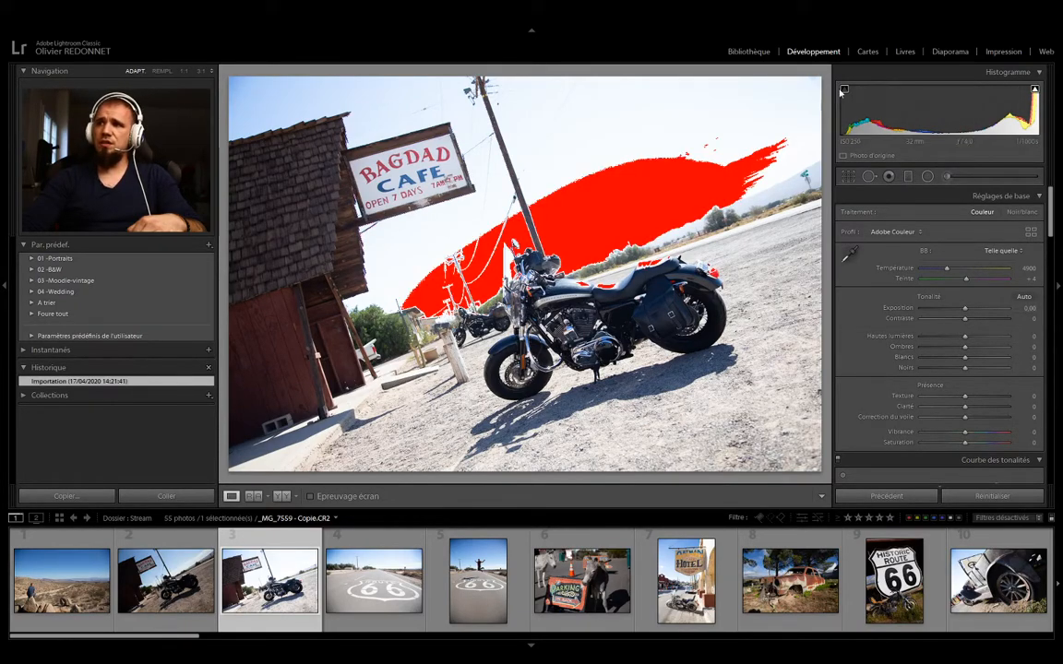
pyautogui.press('j')
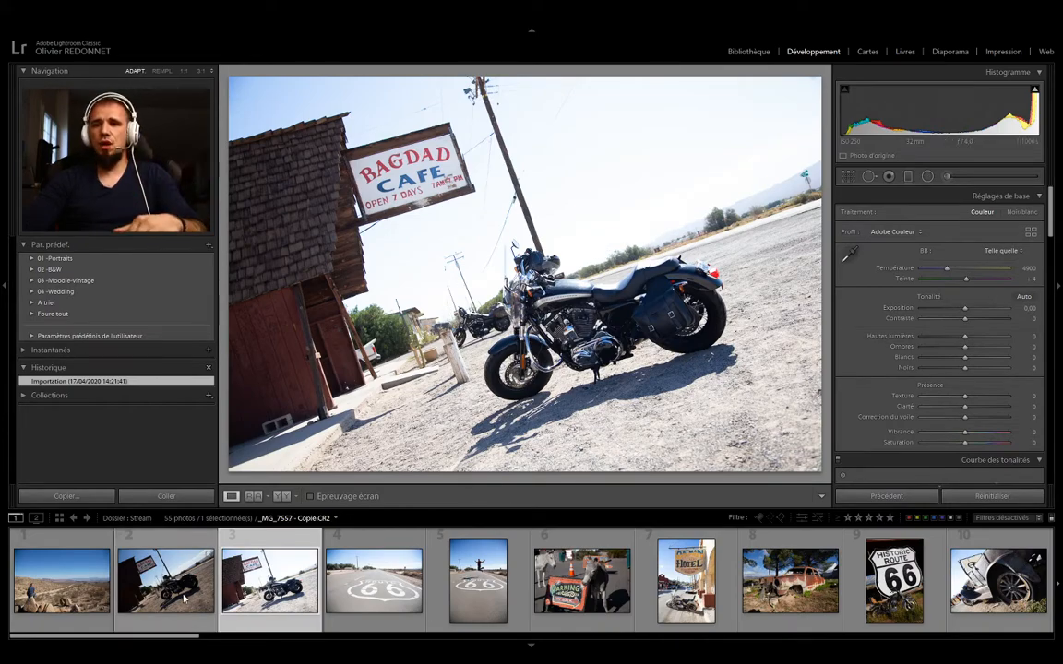
pyautogui.click(167, 540)
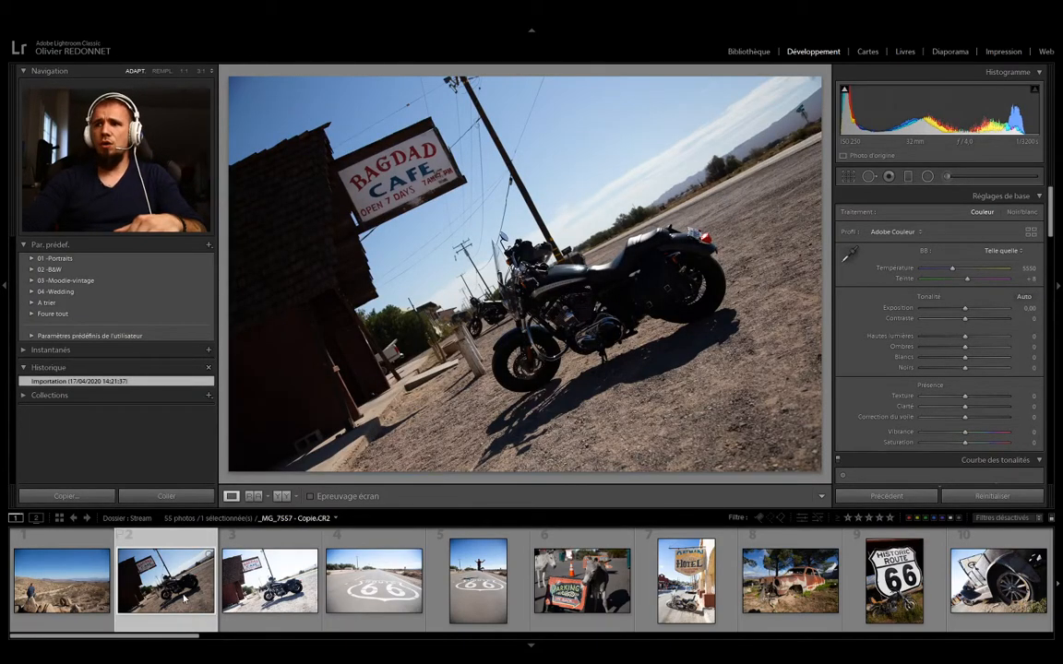
pyautogui.click(231, 597)
pyautogui.click(198, 598)
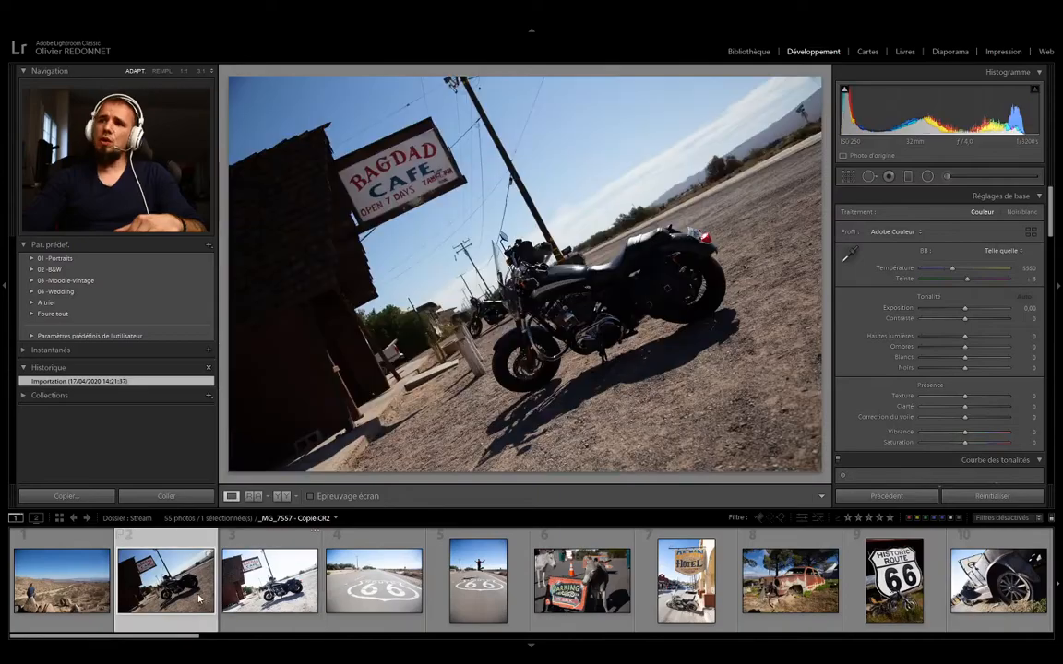
pyautogui.click(235, 581)
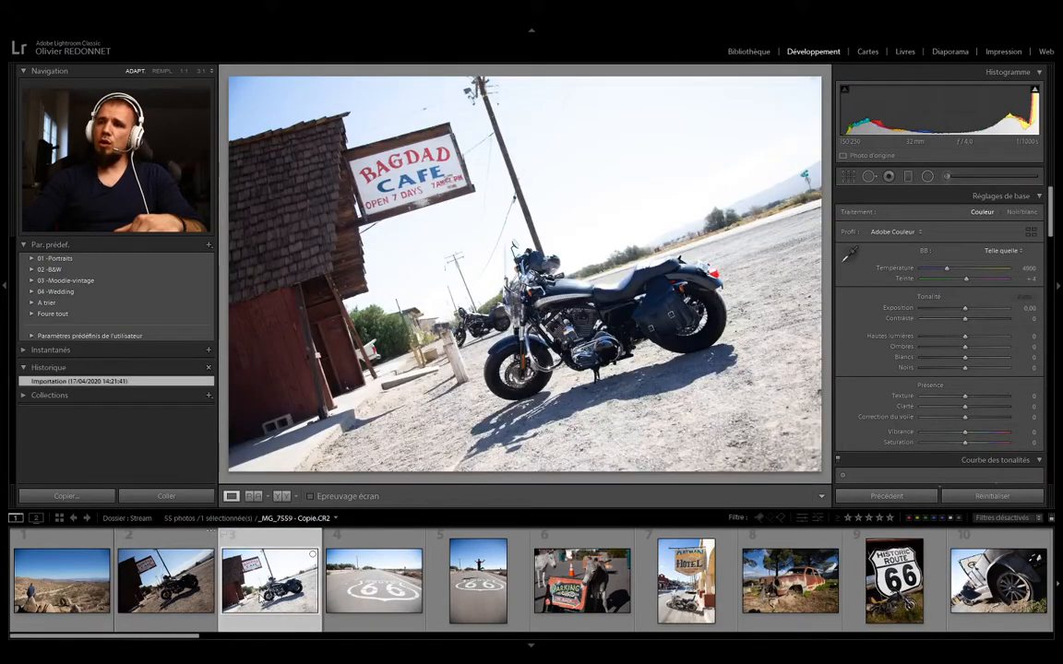
pyautogui.click(183, 600)
pyautogui.click(233, 598)
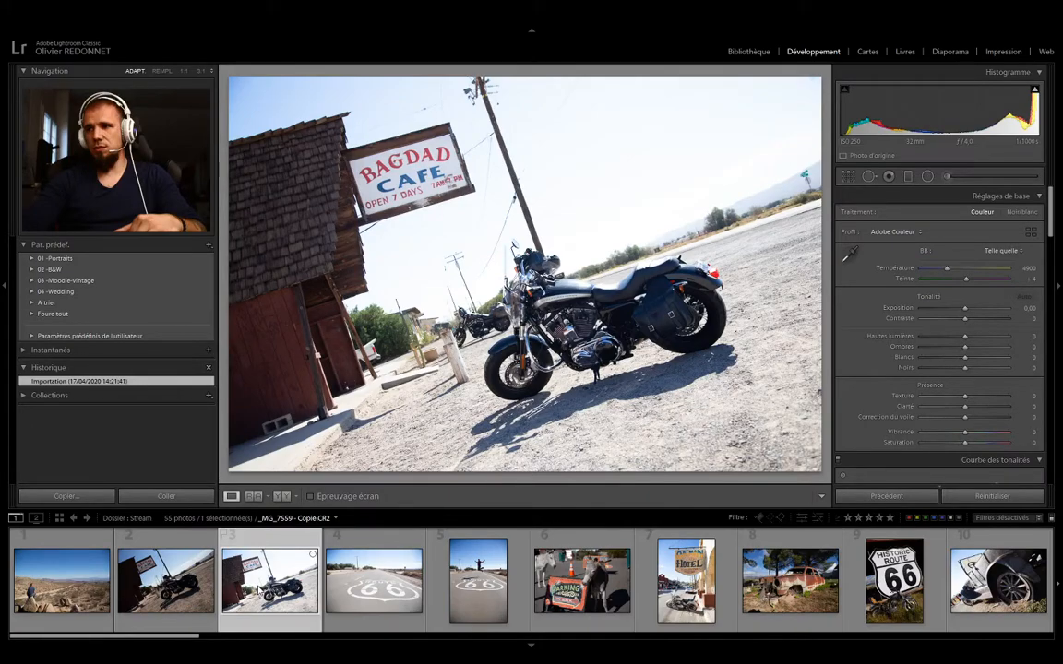
pyautogui.click(166, 590)
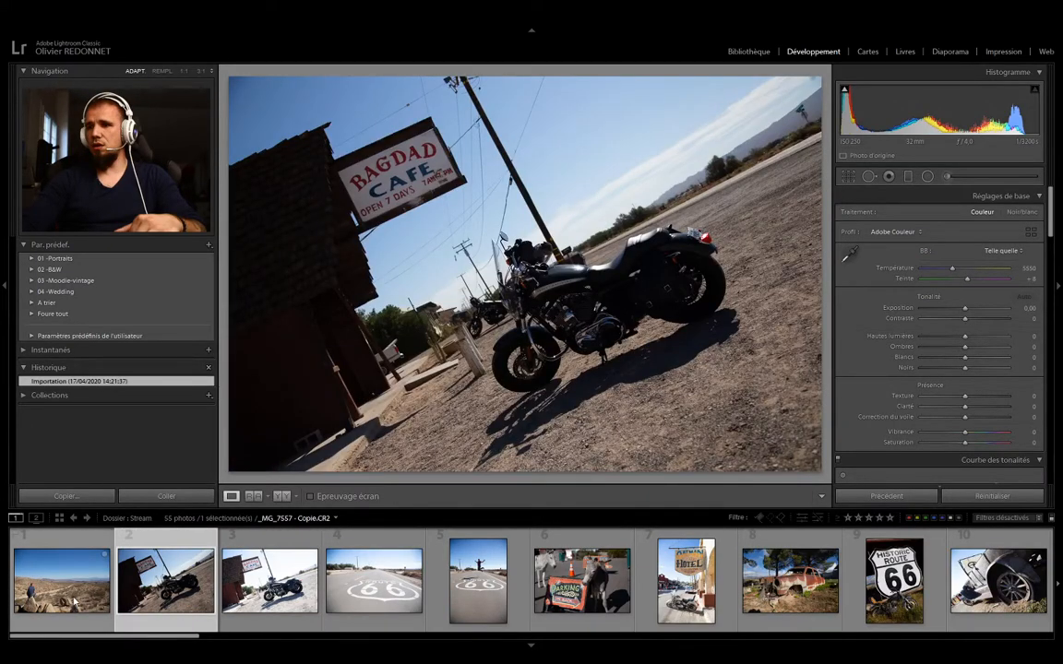
pyautogui.click(74, 601)
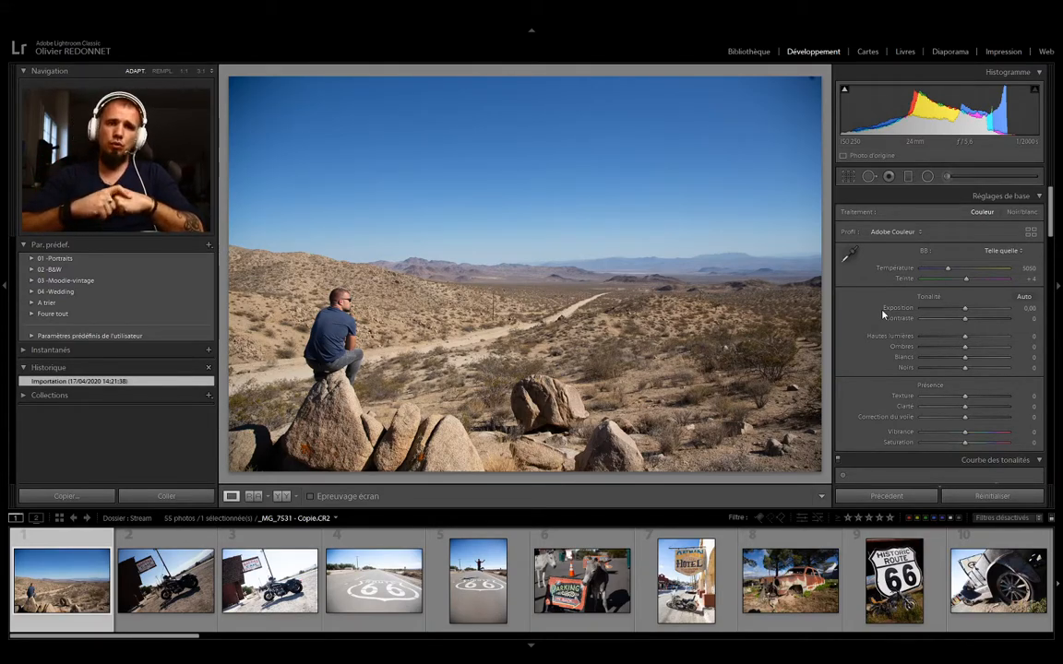
# Step: Activate the Crop tool and open the salt-flat photo _MG_8381 - Copie.CR2 with its crop frame
pyautogui.click(848, 176)
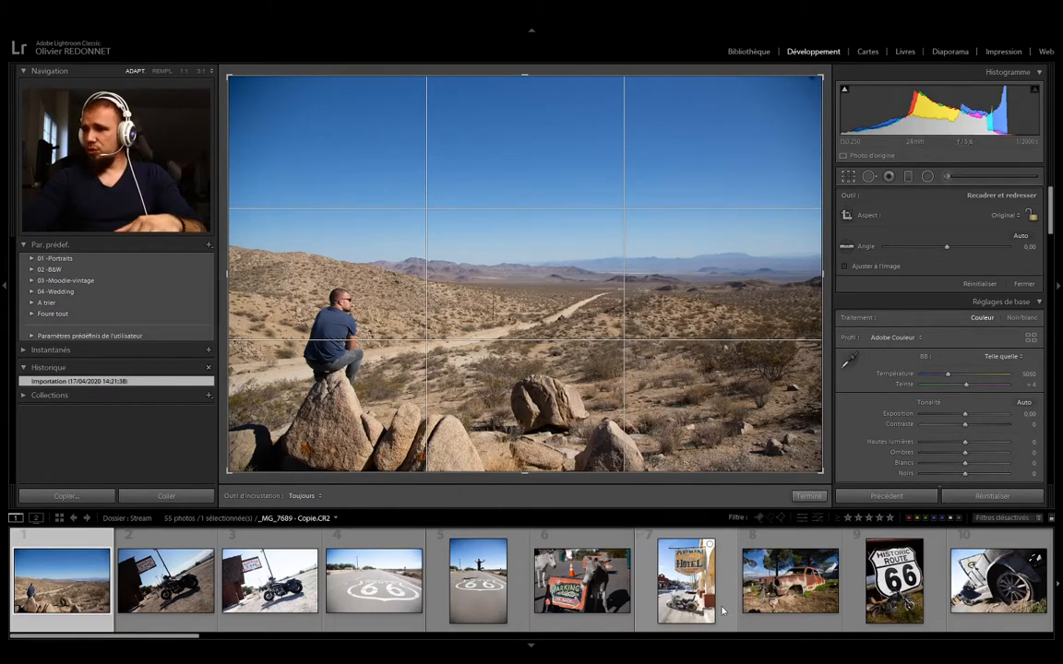
pyautogui.moveTo(133, 635); pyautogui.dragTo(721, 635)
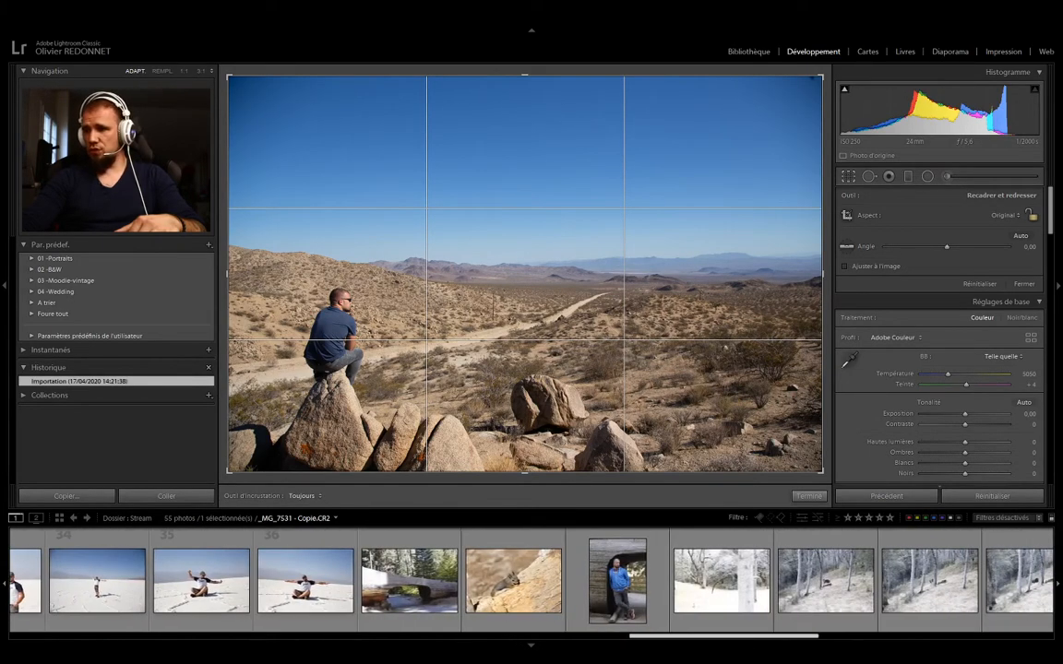
pyautogui.click(307, 606)
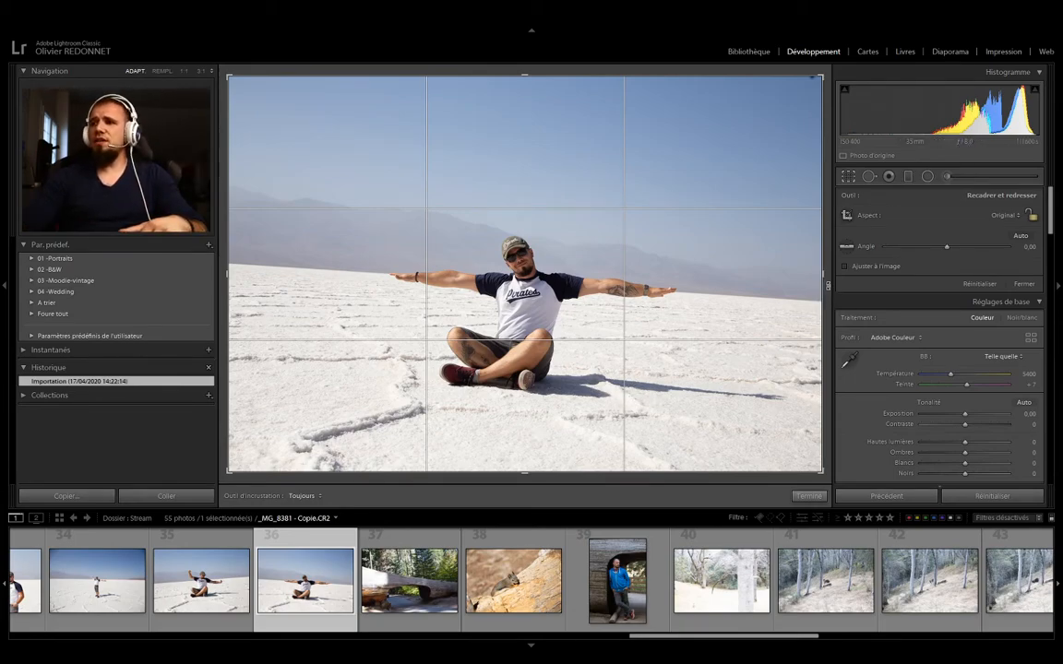
pyautogui.click(828, 286)
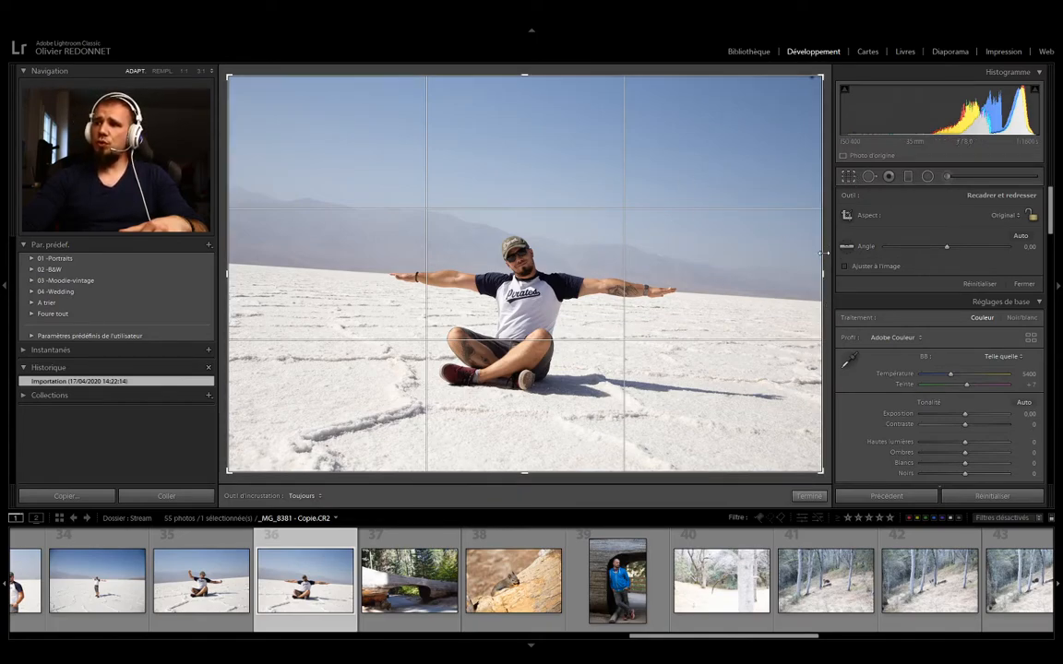
# Step: Try levelling the salt-flat photo at an angle of -3.71 with a tighter custom-ratio crop, and reset the crop
pyautogui.moveTo(817, 251); pyautogui.dragTo(760, 240)
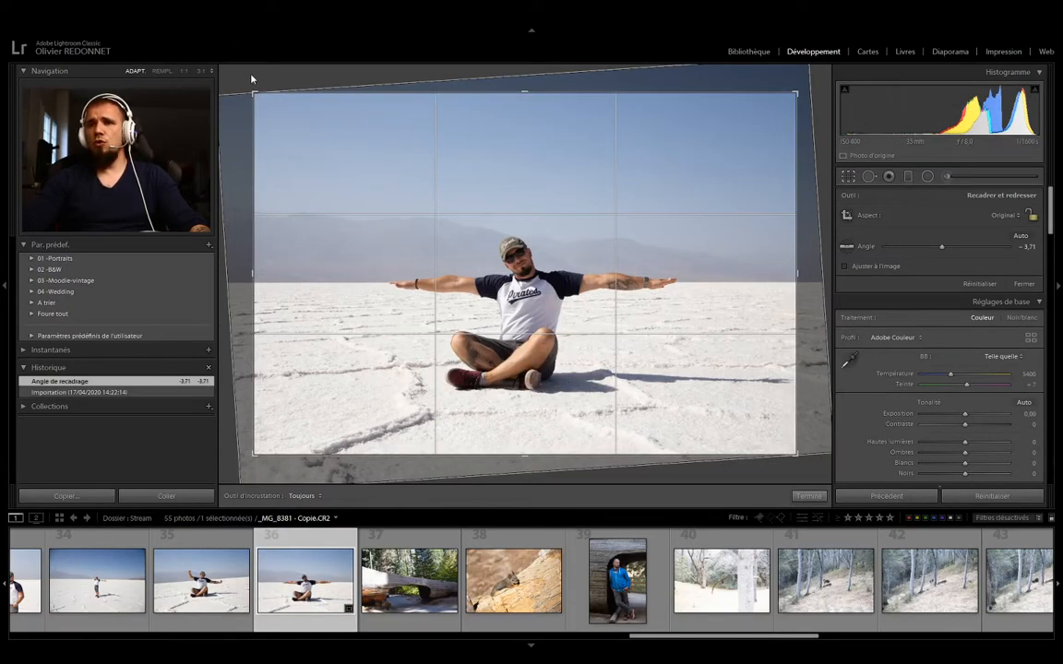
pyautogui.moveTo(254, 92); pyautogui.dragTo(353, 240)
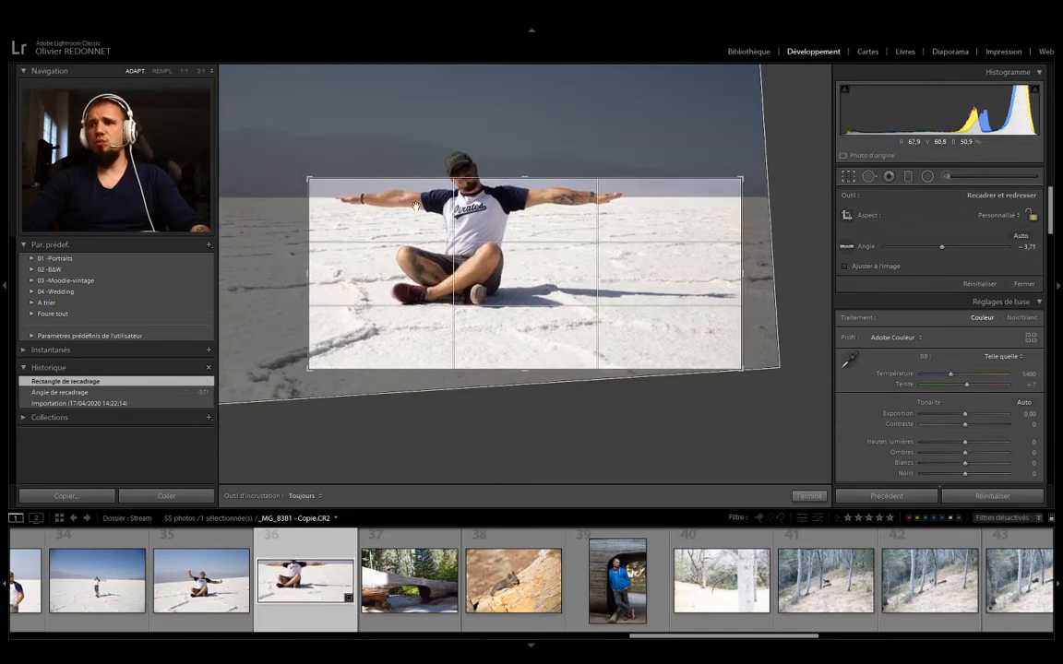
pyautogui.moveTo(312, 183); pyautogui.dragTo(282, 154)
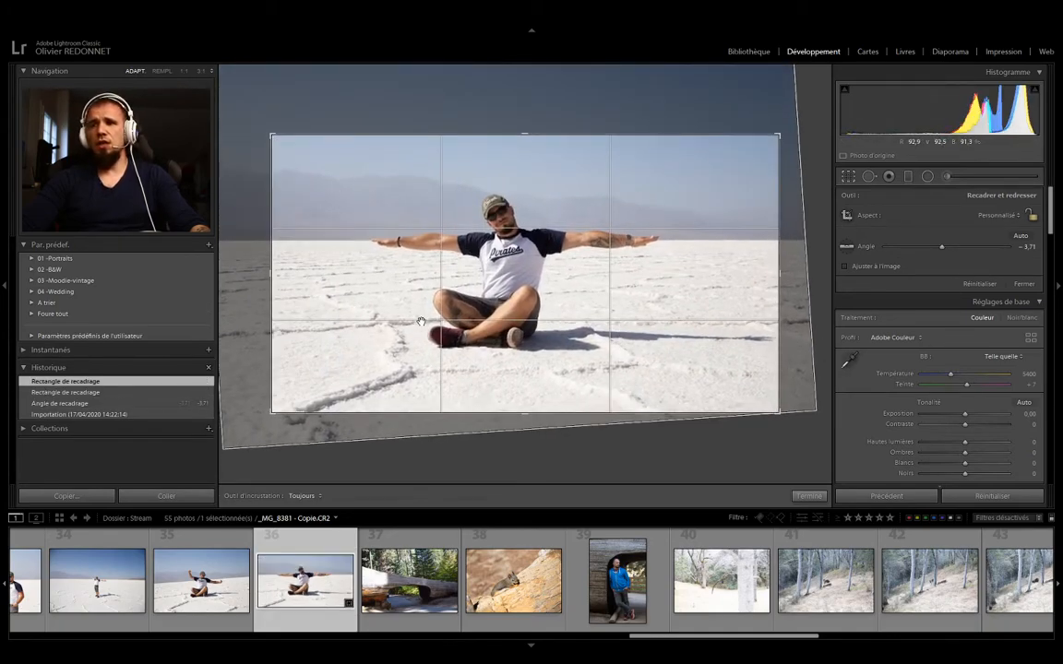
pyautogui.moveTo(495, 299)
pyautogui.mouseDown()
pyautogui.moveTo(515, 303)
pyautogui.moveTo(495, 303)
pyautogui.mouseUp()
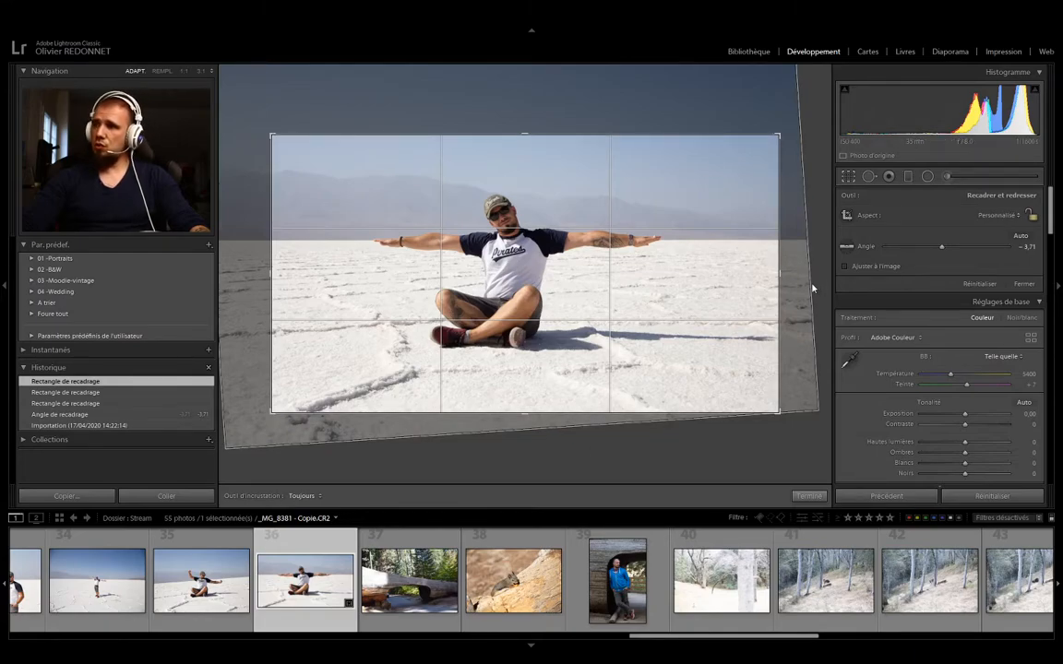
pyautogui.click(978, 284)
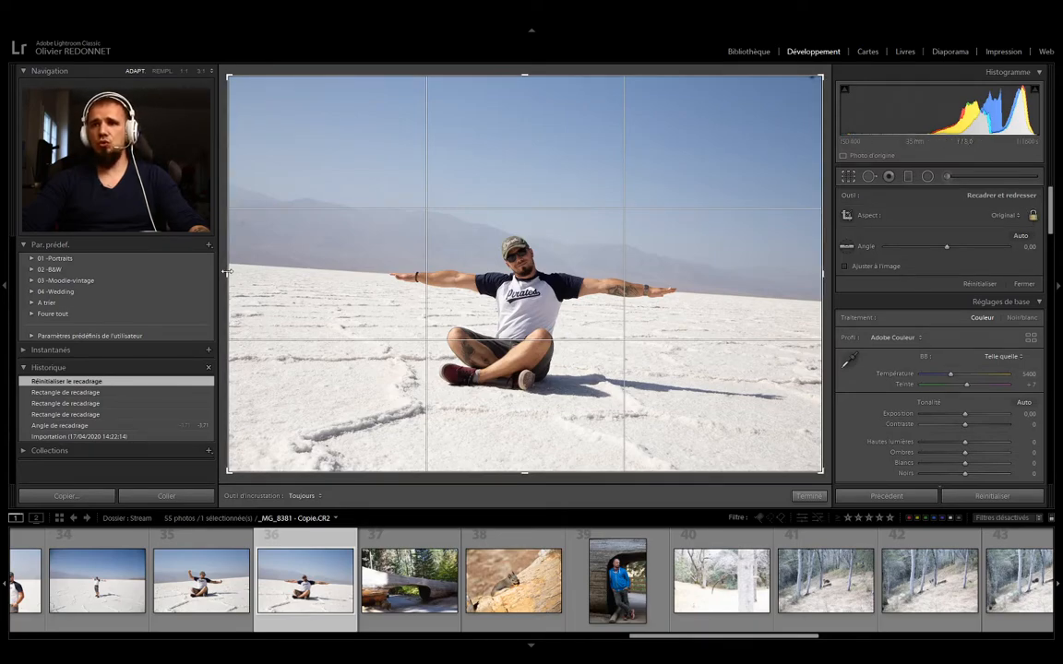
# Step: Crop the salt-flat photo tighter around the seated man at the original aspect ratio, level it at -3.07, and apply the crop
pyautogui.moveTo(253, 274); pyautogui.dragTo(290, 287)
pyautogui.moveTo(799, 257); pyautogui.dragTo(799, 238)
pyautogui.moveTo(501, 272); pyautogui.dragTo(542, 243)
pyautogui.moveTo(802, 259); pyautogui.dragTo(802, 263)
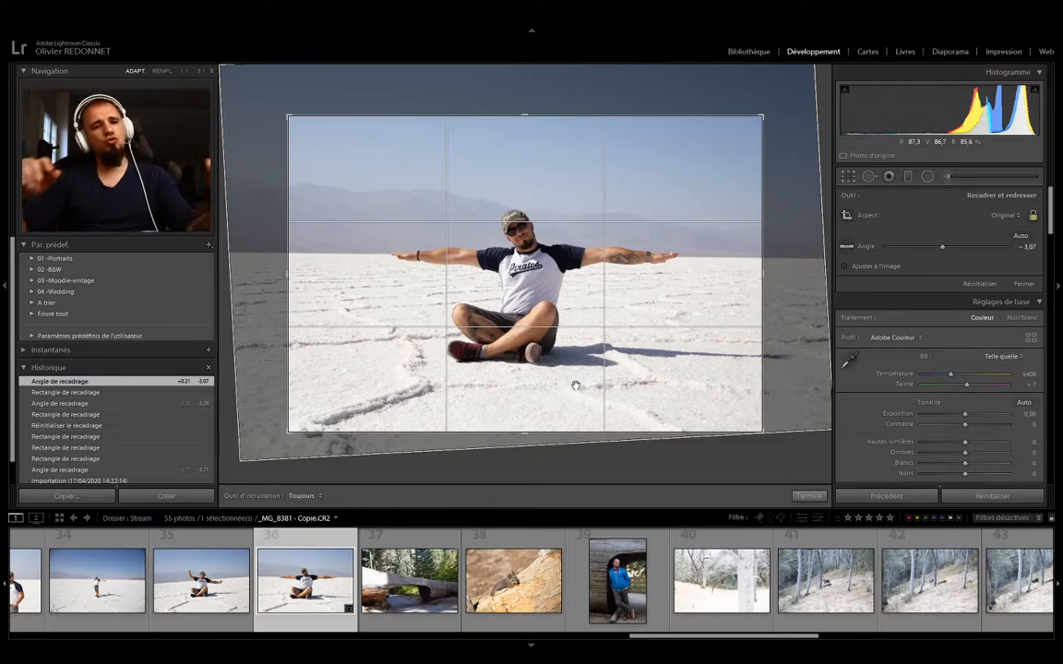
pyautogui.press('Return')
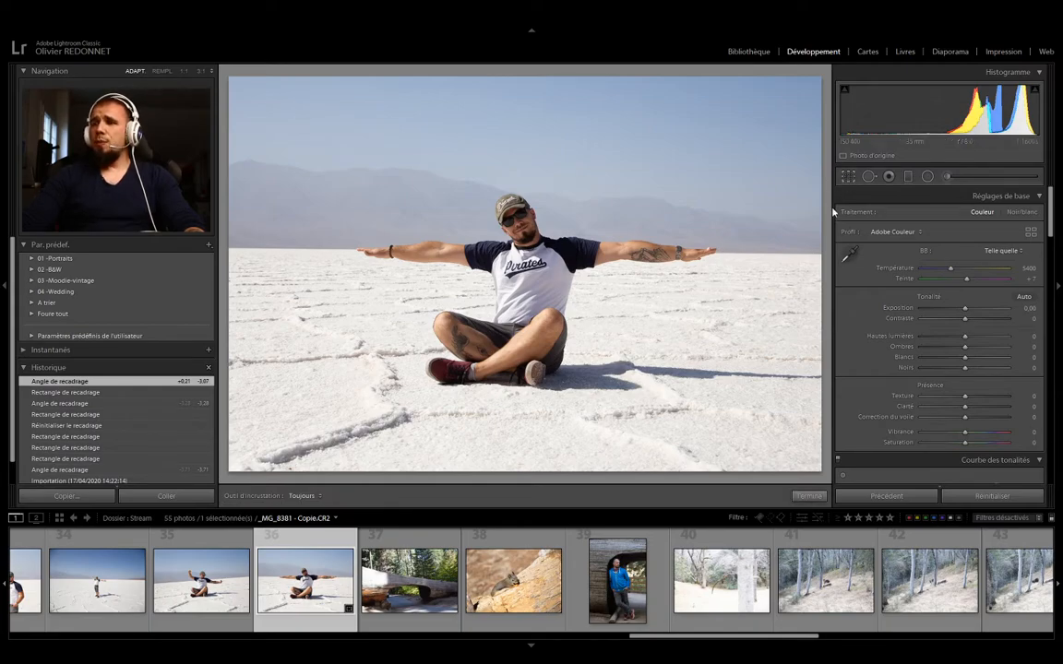
# Step: Tilt the salt-flat crop to 9.43, straighten it along the horizon with the angle ruler to -3.84, and apply it
pyautogui.press('r')
pyautogui.moveTo(788, 225)
pyautogui.mouseDown()
pyautogui.moveTo(782, 339)
pyautogui.moveTo(802, 212)
pyautogui.mouseUp()
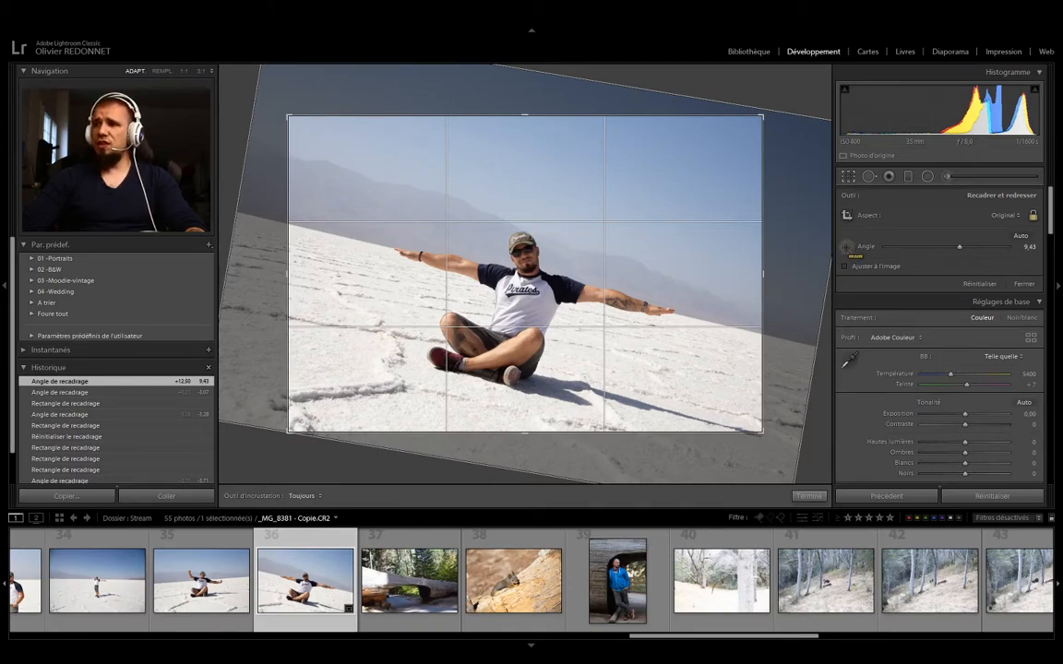
pyautogui.click(845, 247)
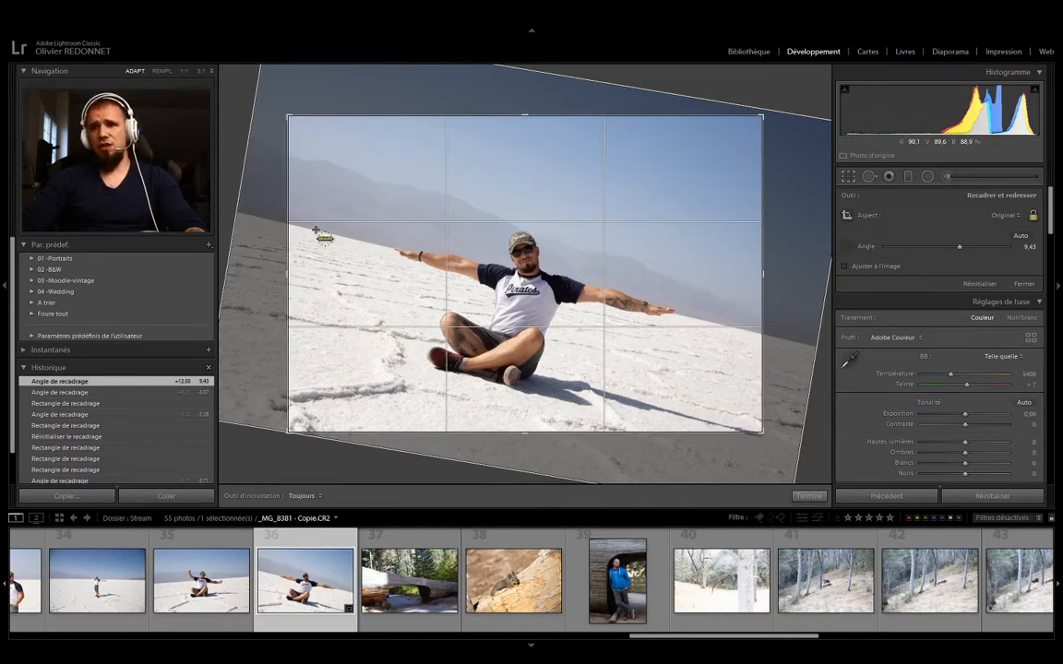
pyautogui.moveTo(315, 231); pyautogui.dragTo(674, 311)
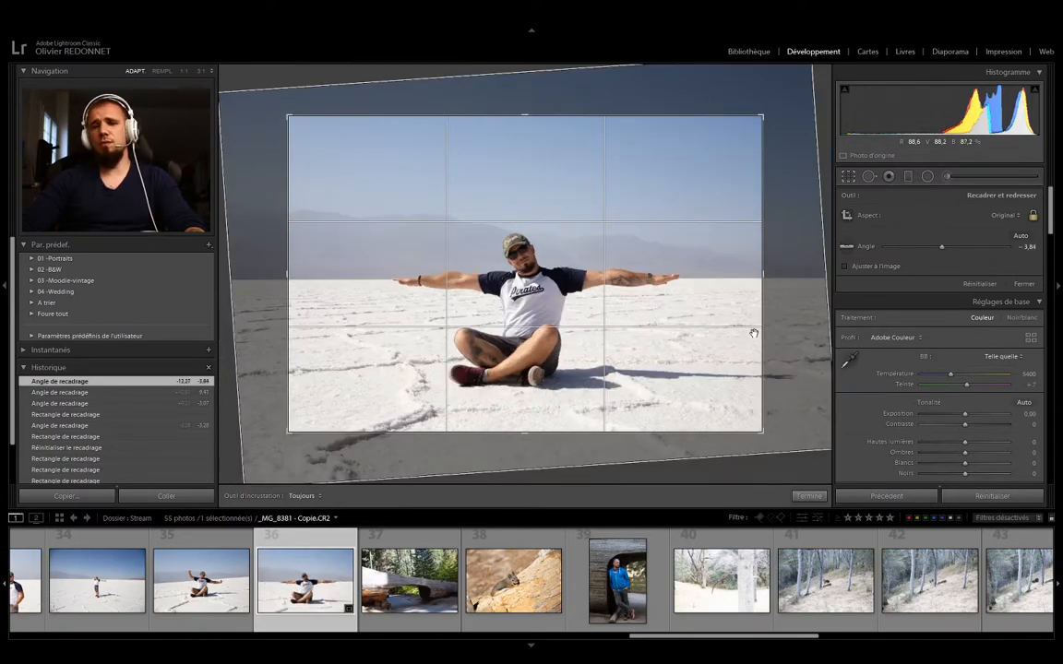
pyautogui.press('Return')
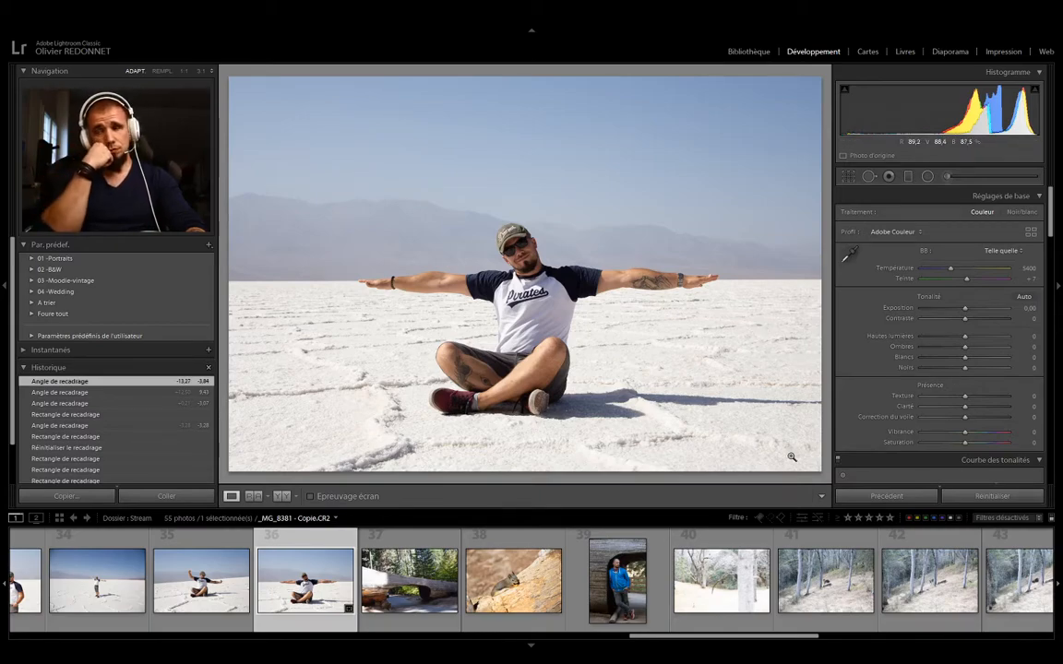
# Step: Show and hide the options of the Crop tool and the Spot Removal tool
pyautogui.click(848, 179)
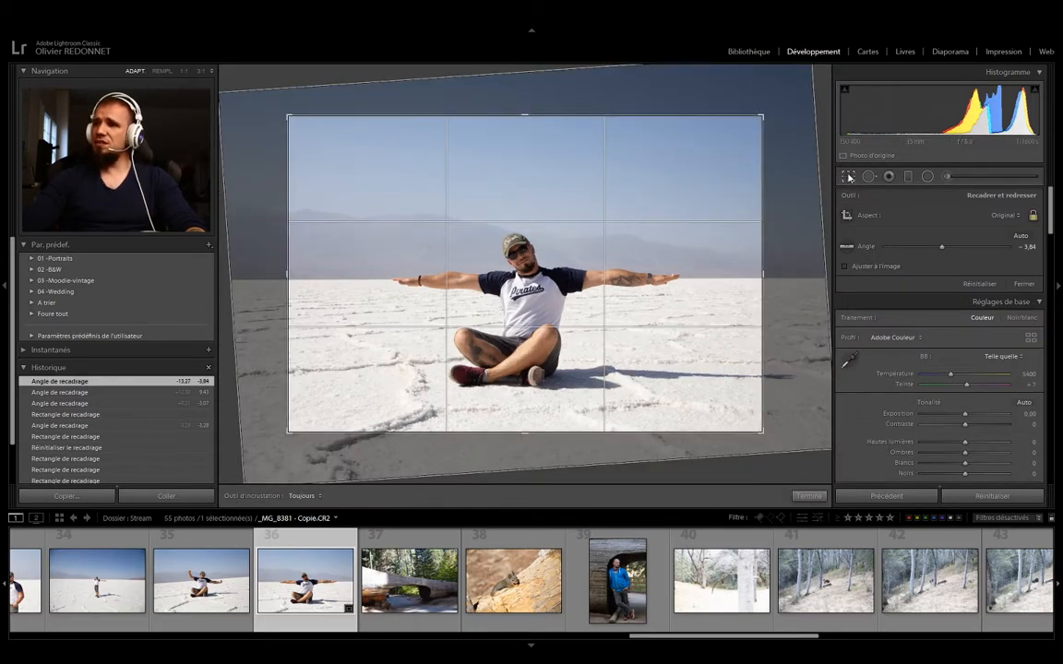
pyautogui.click(849, 178)
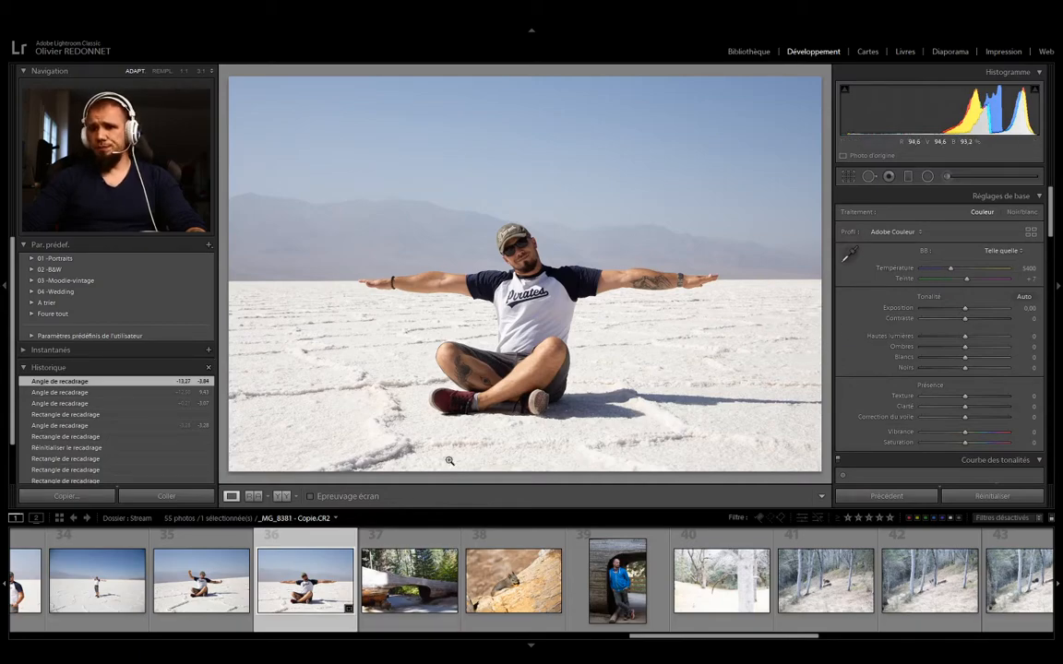
pyautogui.click(866, 177)
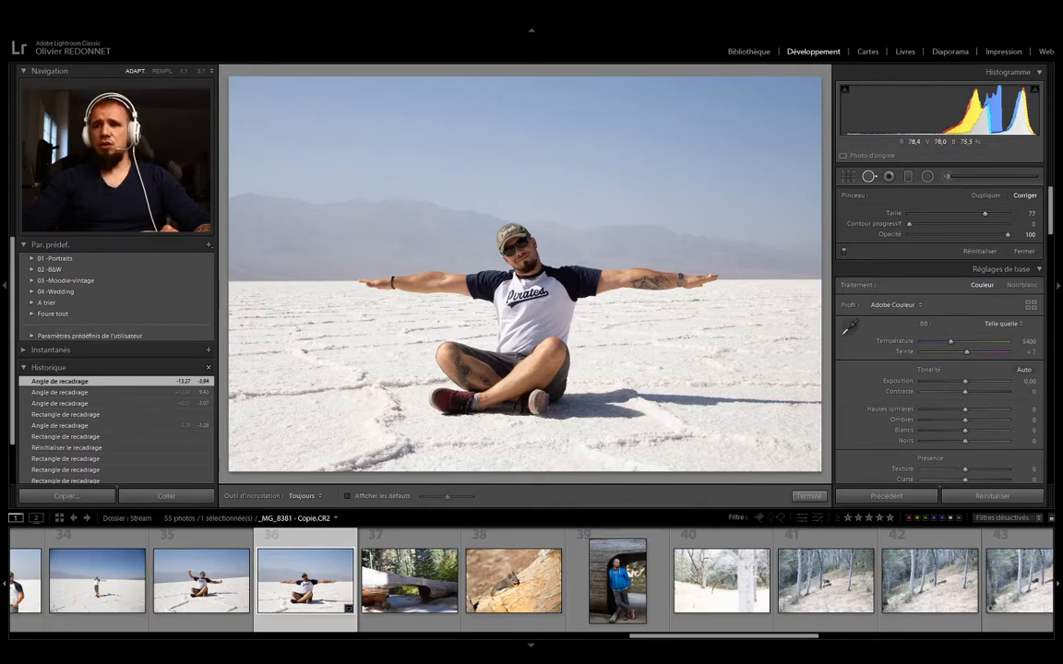
pyautogui.click(868, 176)
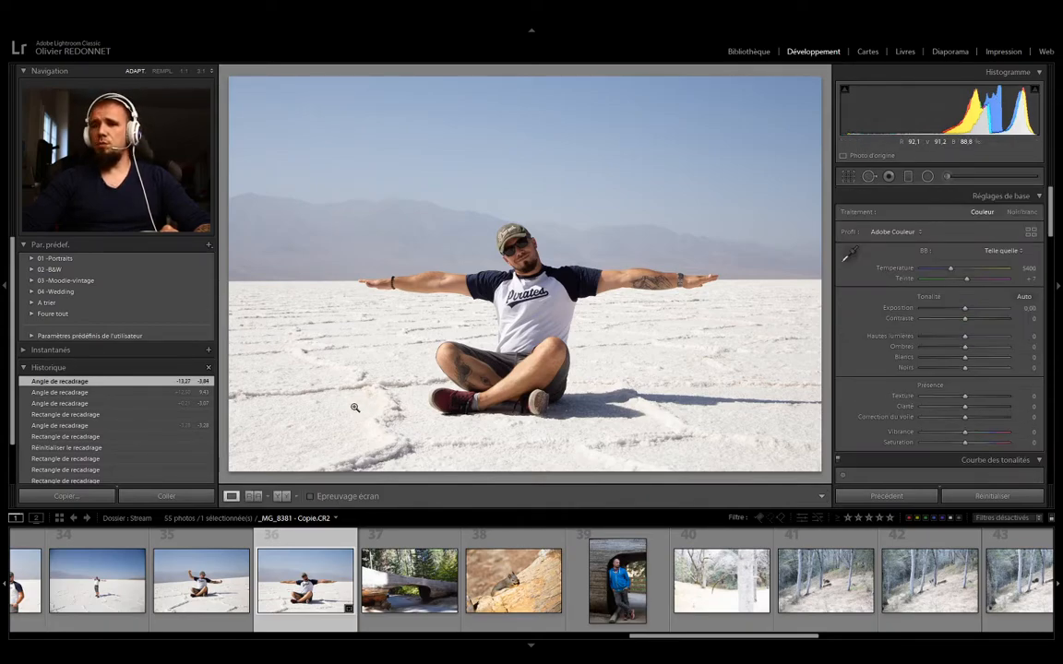
# Step: Correct the dark stone in the salt foreground with a size 66 Spot Removal brush at 3:1 zoom and adjust its source area
pyautogui.click(287, 423)
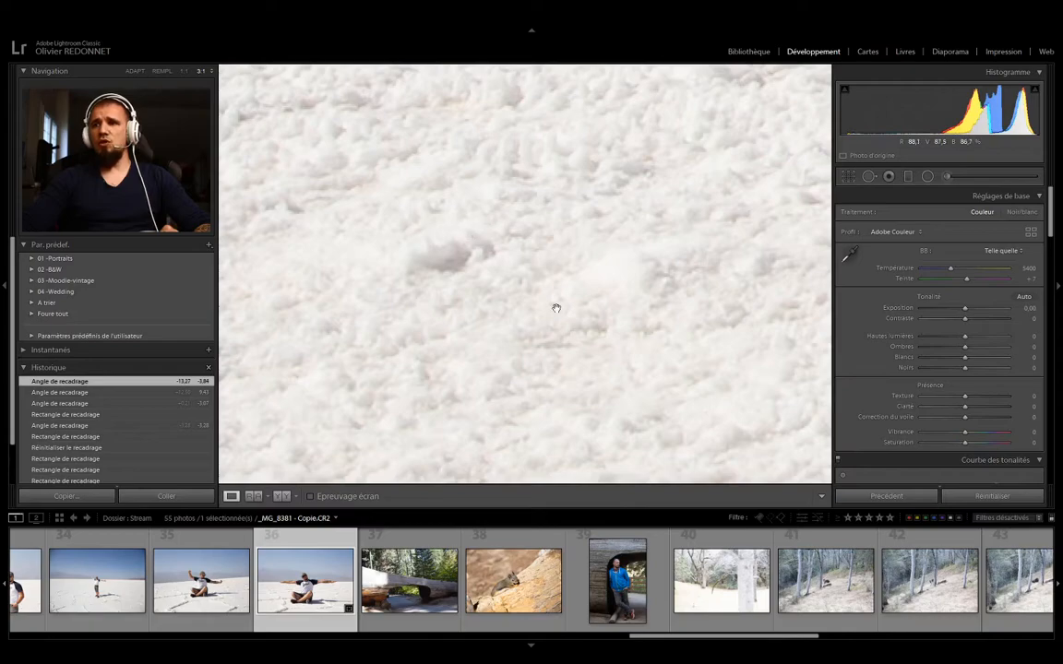
pyautogui.press('k')
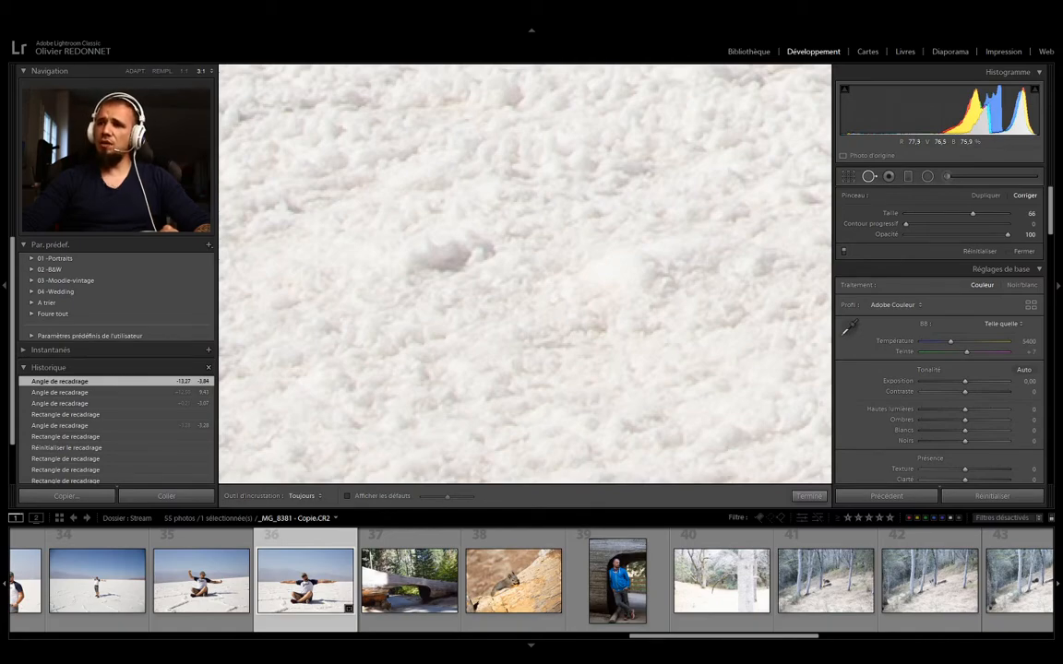
pyautogui.click(449, 257)
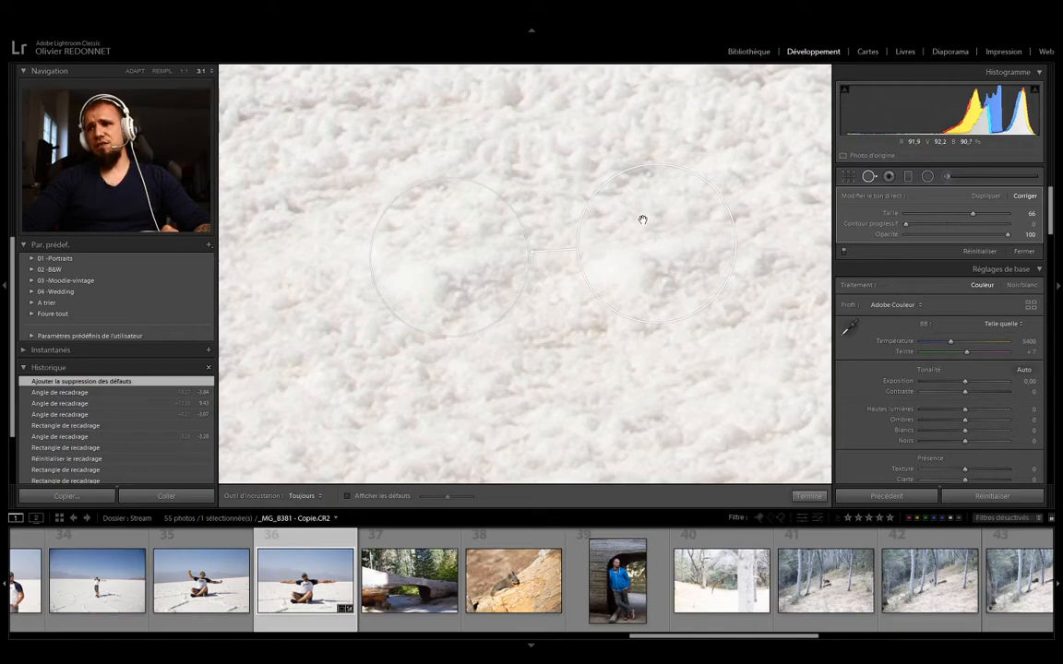
pyautogui.moveTo(661, 245)
pyautogui.mouseDown()
pyautogui.moveTo(642, 200)
pyautogui.moveTo(651, 291)
pyautogui.moveTo(624, 207)
pyautogui.moveTo(653, 213)
pyautogui.mouseUp()
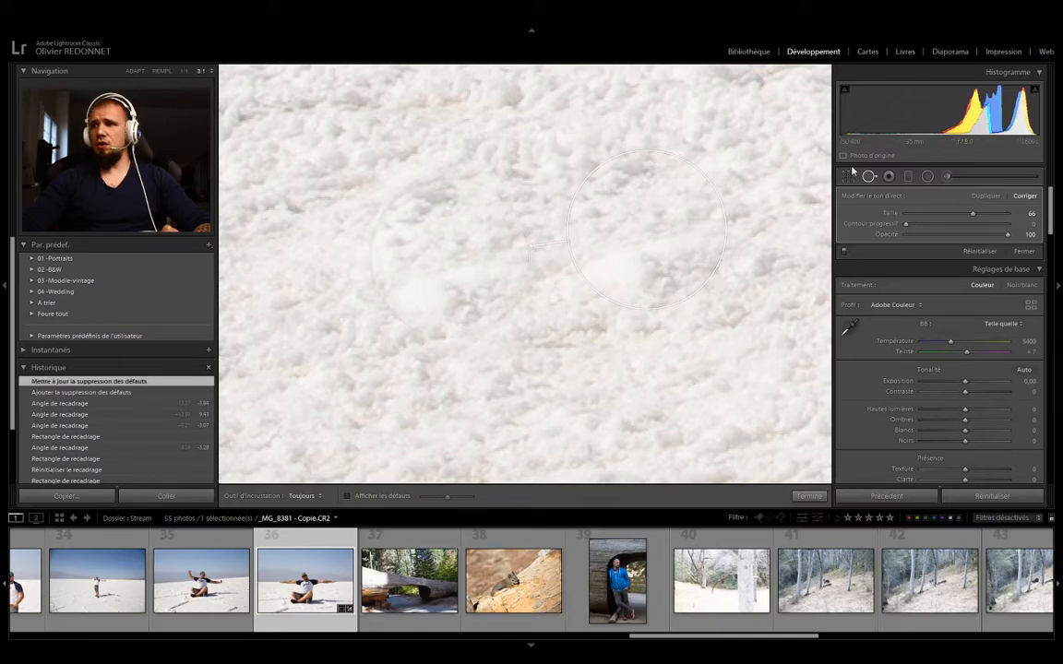
pyautogui.click(867, 176)
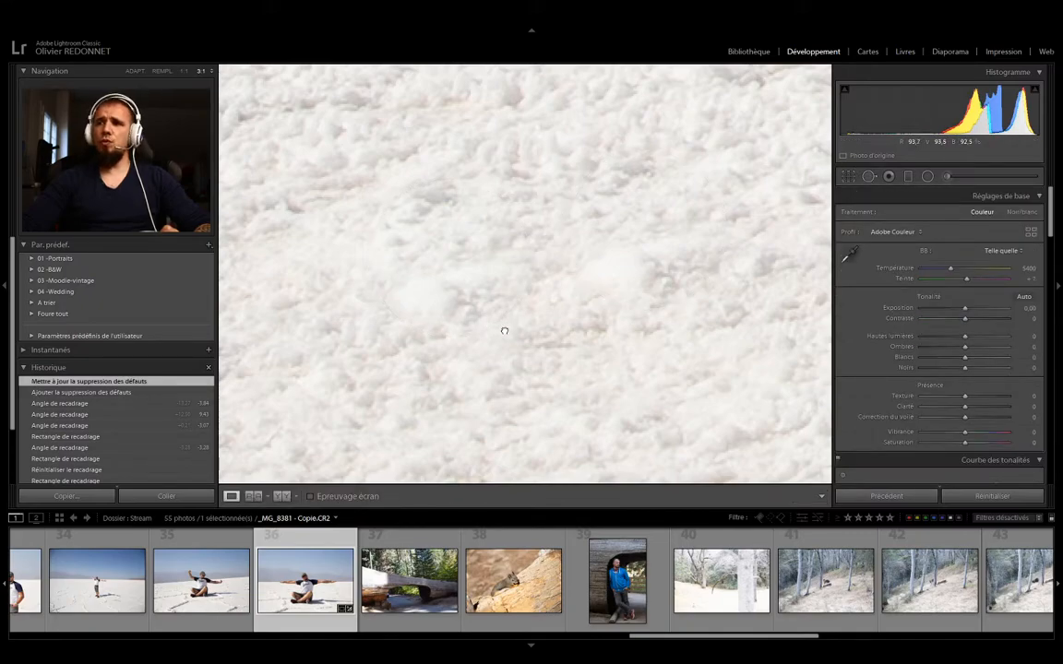
pyautogui.click(503, 331)
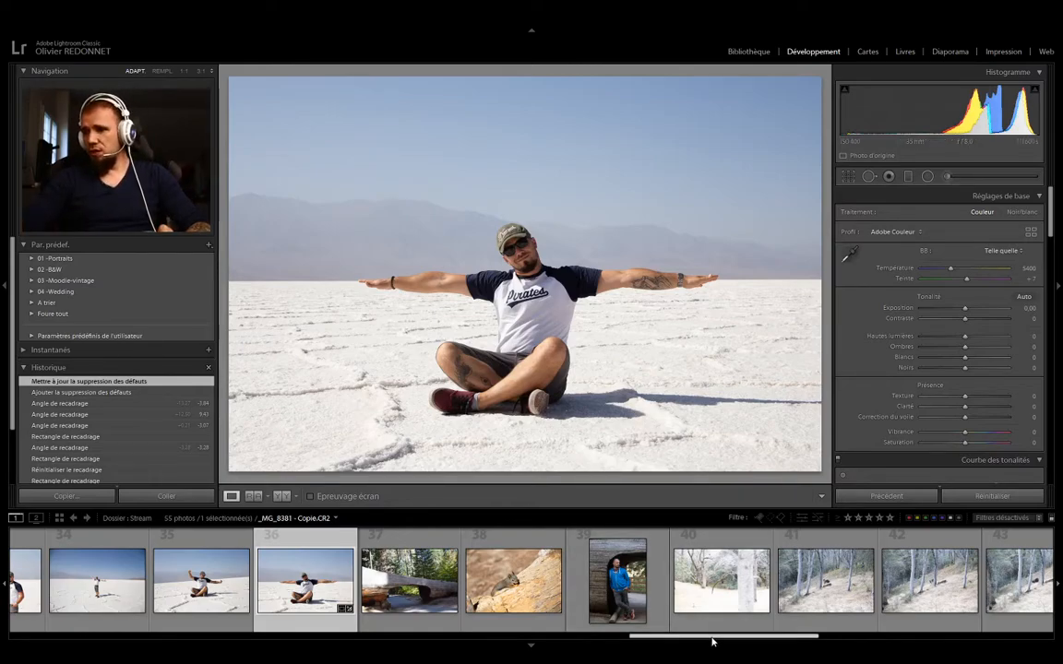
# Step: Open the first desert photo, _MG_7531, and examine the utility pole in the middle distance at 3:1 zoom
pyautogui.moveTo(711, 636); pyautogui.dragTo(65, 643)
pyautogui.click(57, 581)
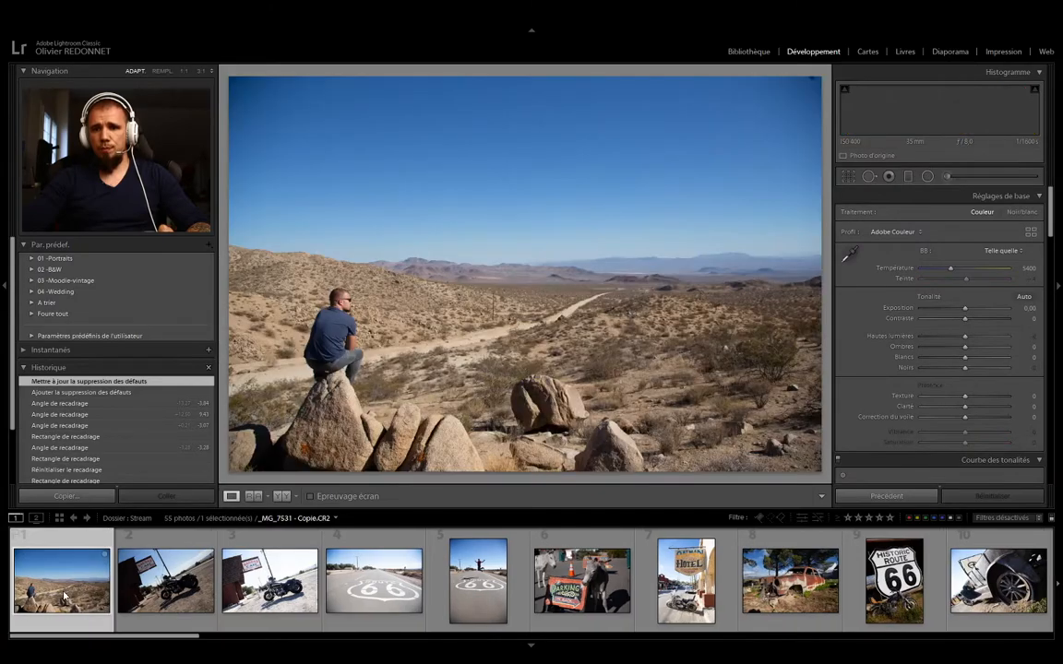
pyautogui.click(480, 312)
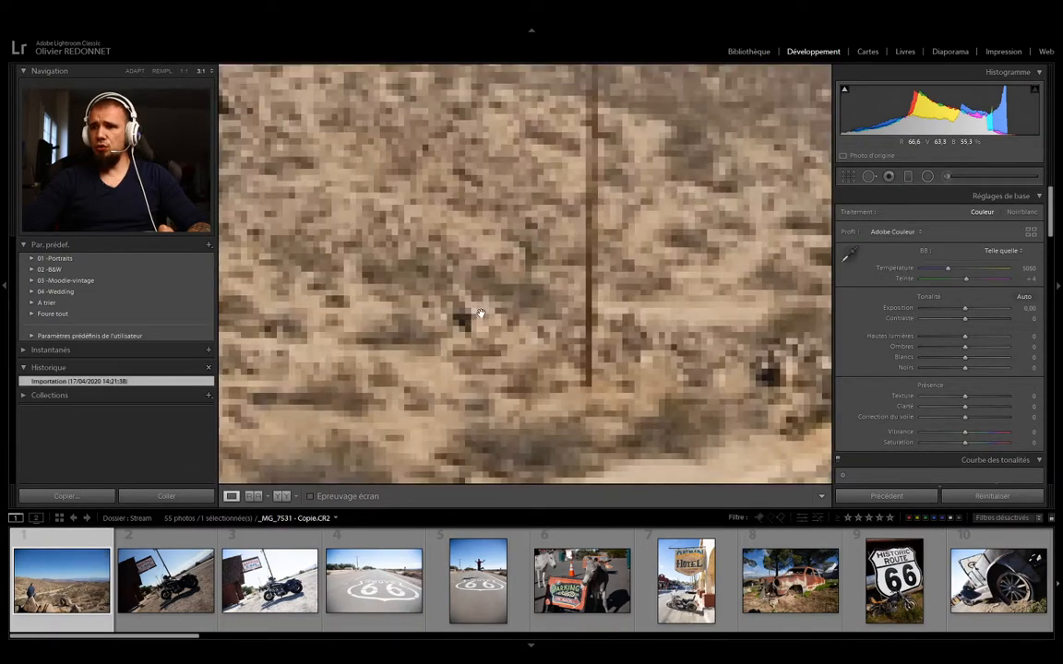
pyautogui.click(479, 313)
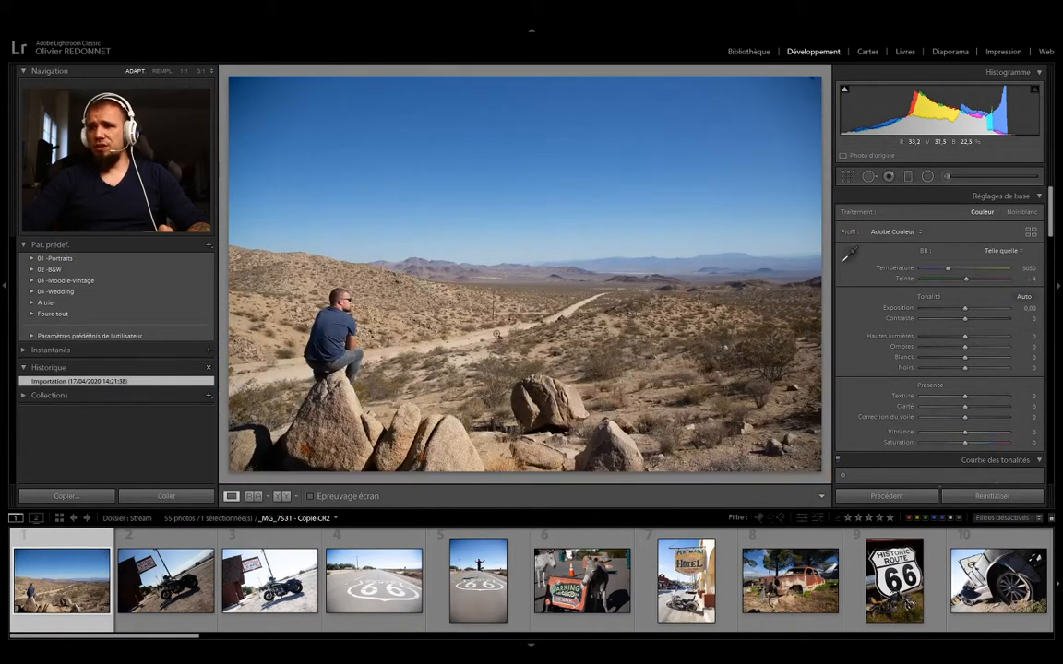
pyautogui.click(465, 287)
pyautogui.moveTo(650, 380); pyautogui.dragTo(599, 334)
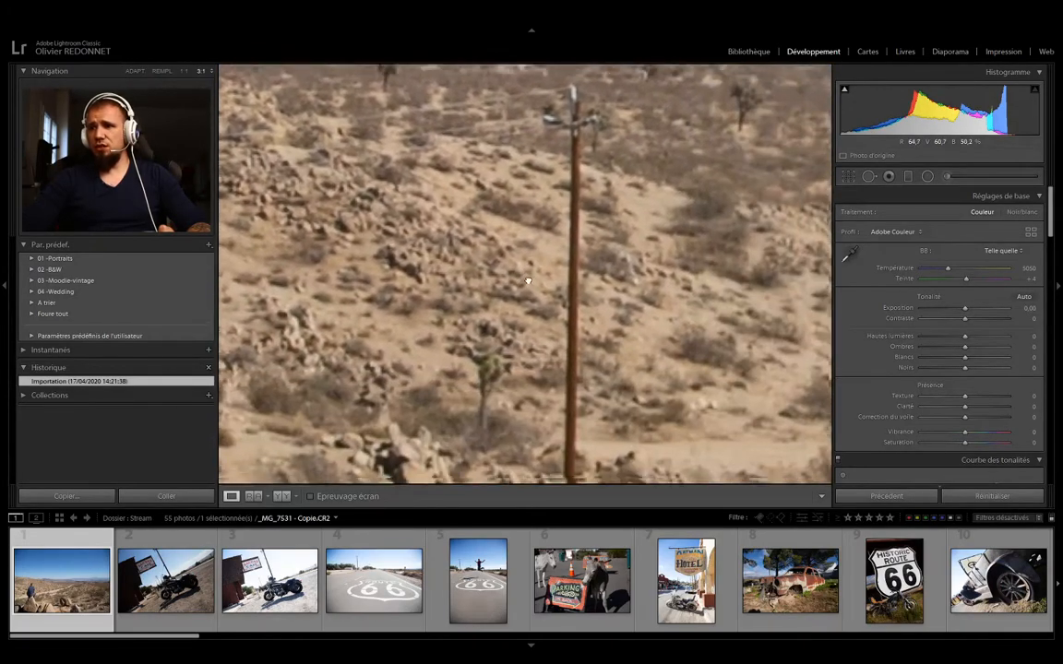
pyautogui.click(543, 303)
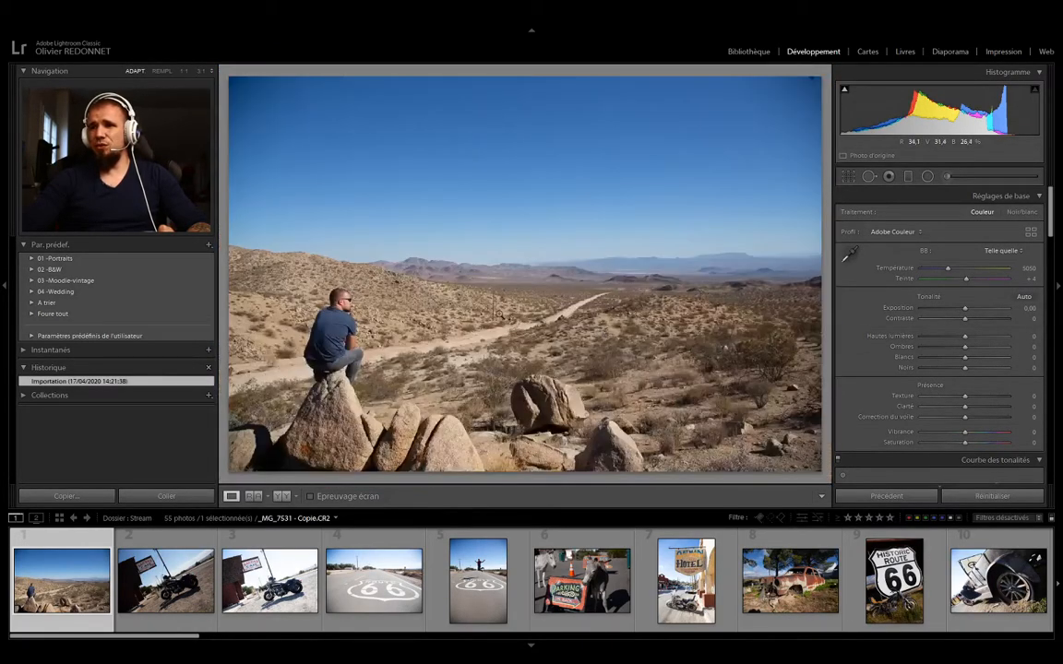
# Step: Paint over the utility pole at 2:1 zoom with a size 41 Spot Removal brush and move its source area to the terrain right of the pole
pyautogui.click(198, 72)
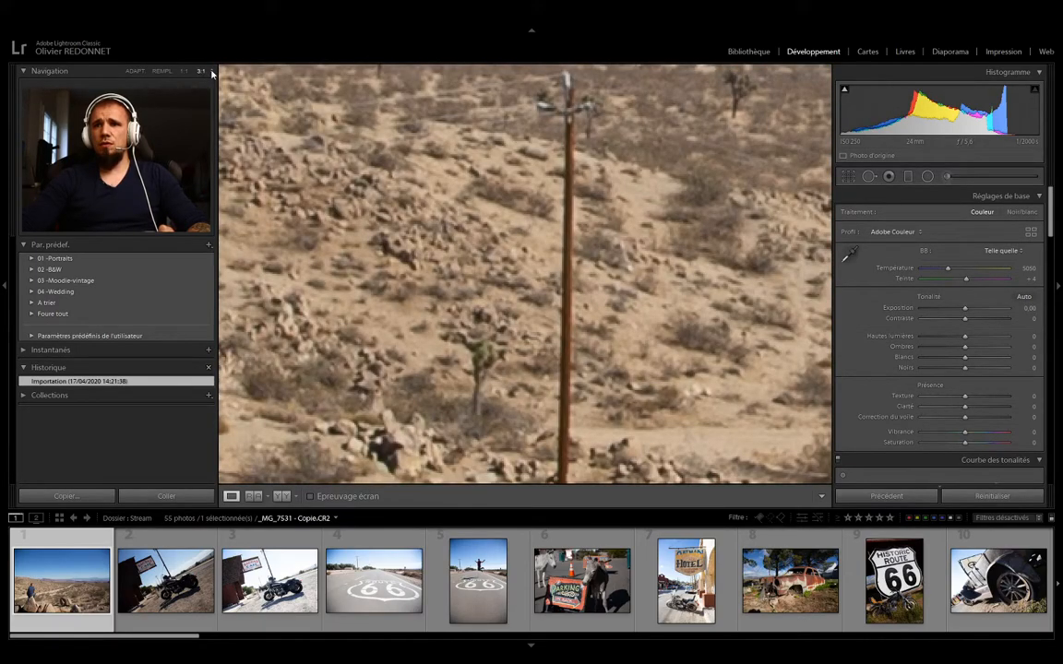
pyautogui.hotkey('ctrl', '-')
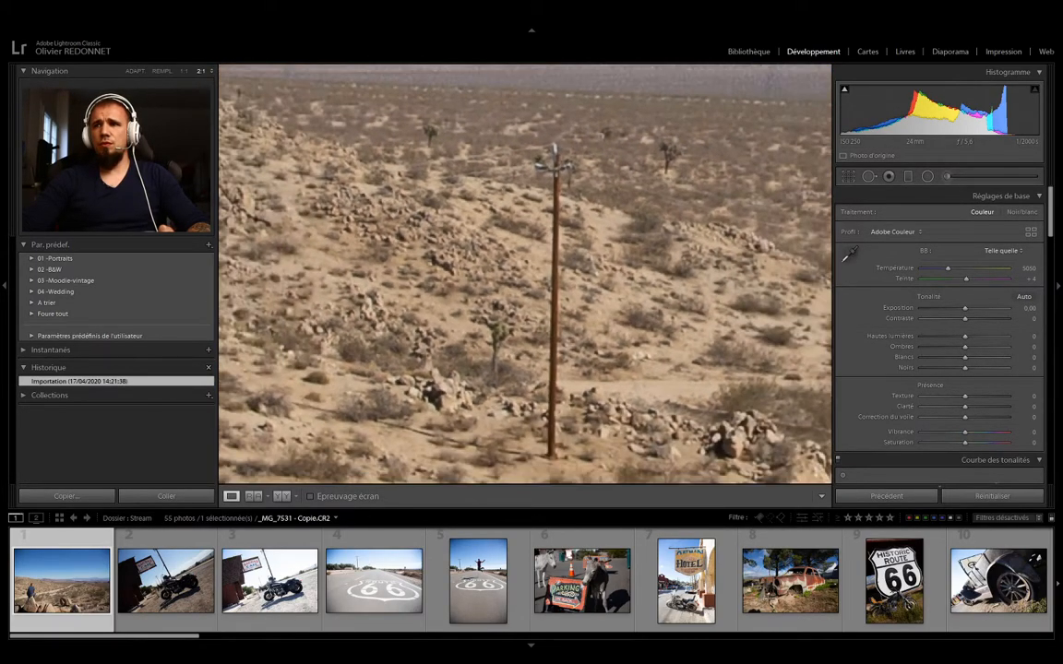
pyautogui.press('q')
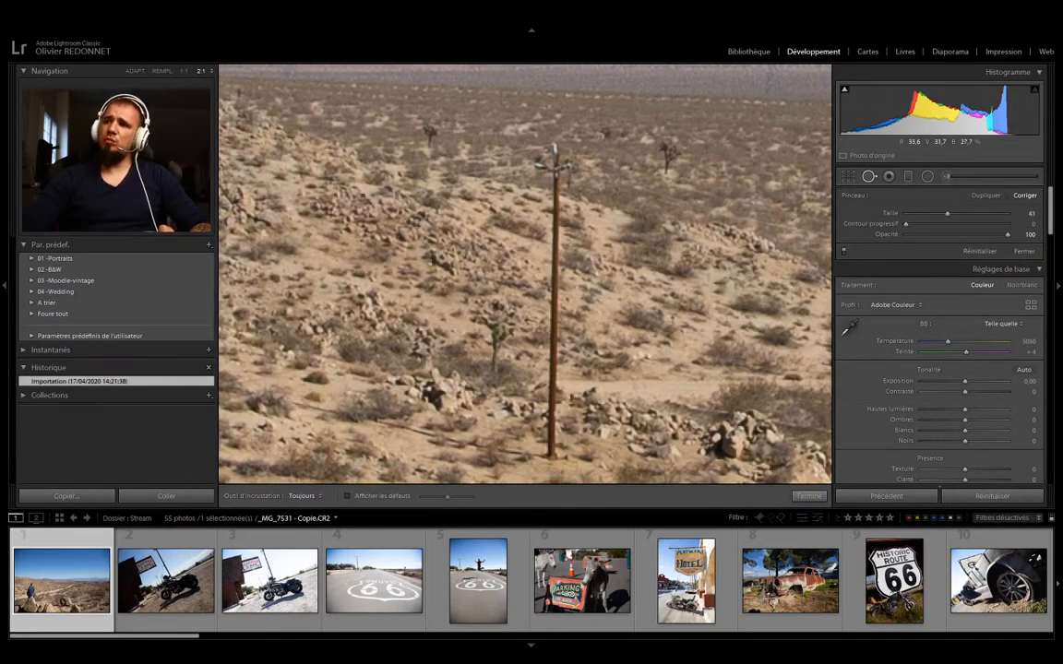
pyautogui.scroll(5, 552, 166)
pyautogui.moveTo(552, 164); pyautogui.dragTo(542, 440)
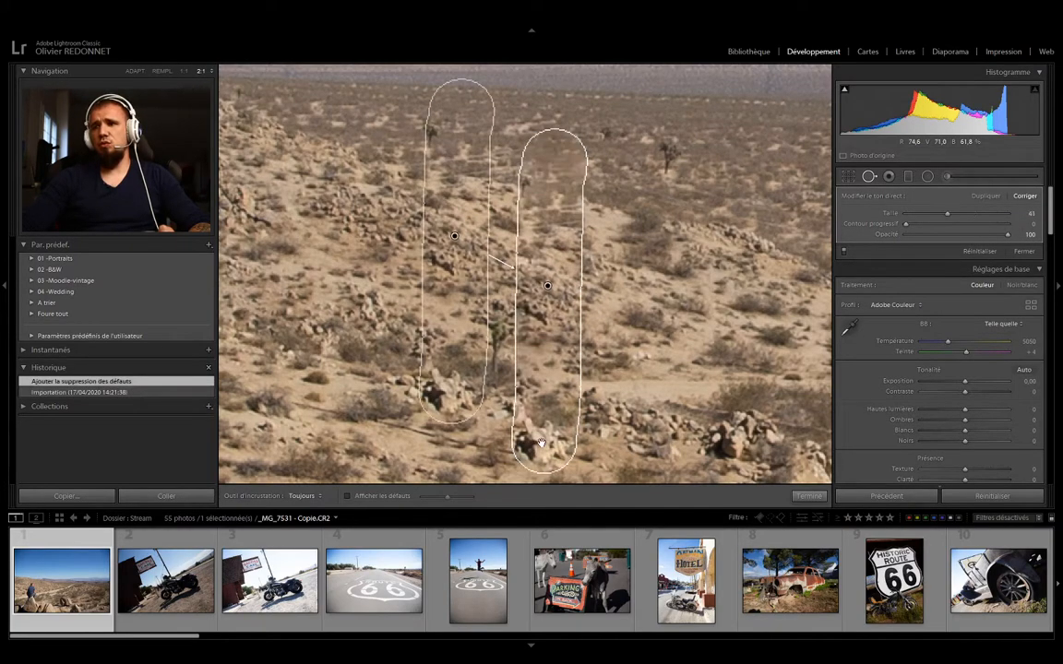
pyautogui.moveTo(456, 433)
pyautogui.mouseDown()
pyautogui.moveTo(646, 434)
pyautogui.moveTo(628, 390)
pyautogui.moveTo(633, 398)
pyautogui.mouseUp()
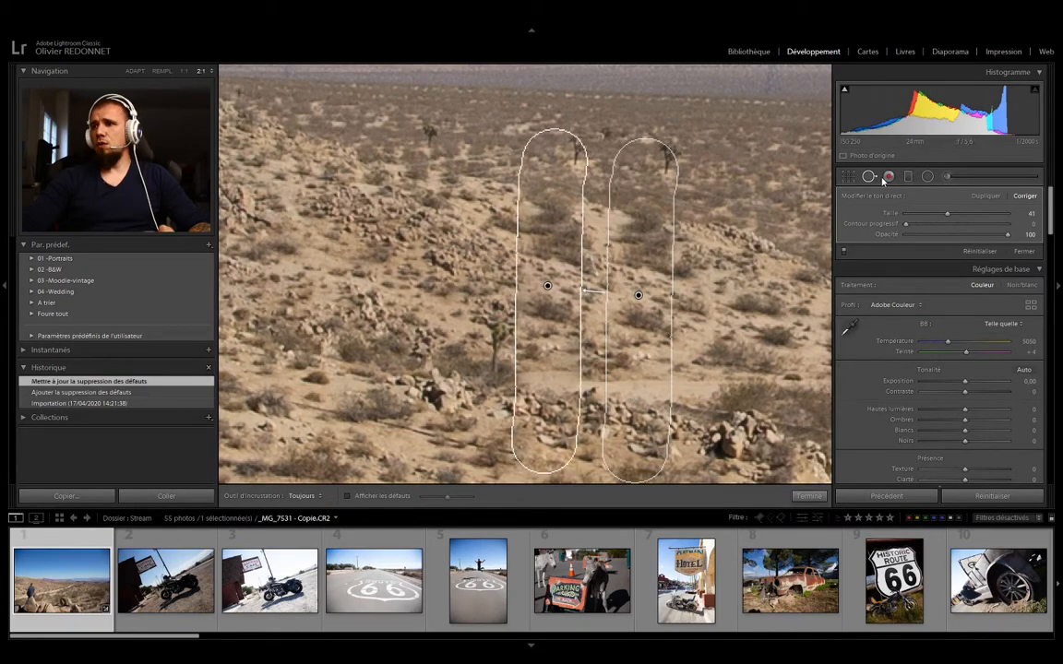
pyautogui.press('q')
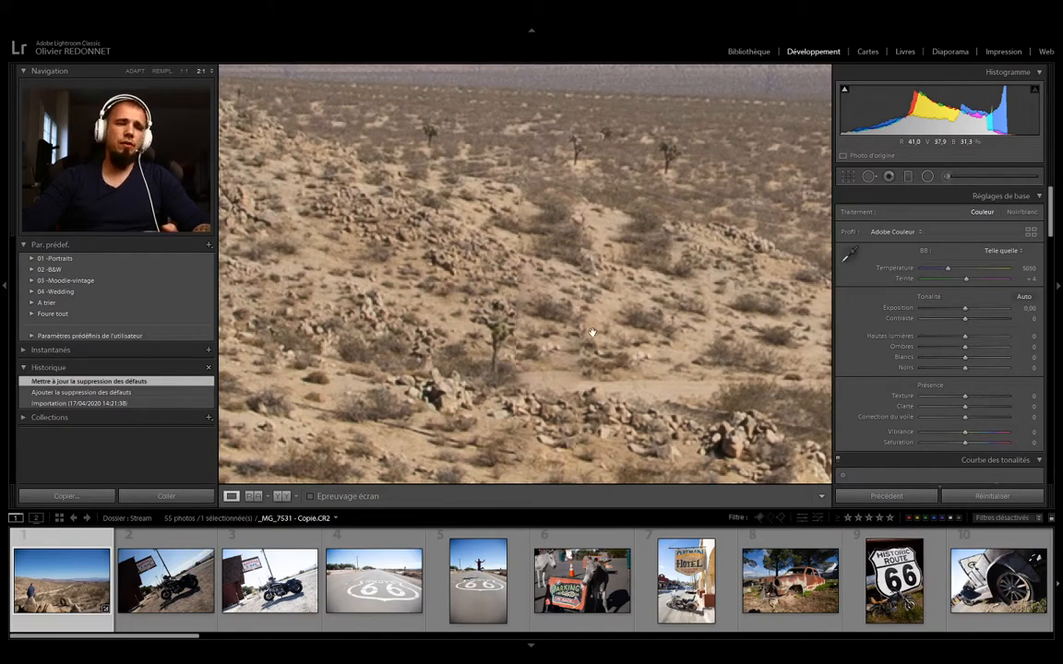
# Step: Compare the corrected hillside in full and zoomed views, and delete the pole's Spot Removal correction
pyautogui.click(624, 136)
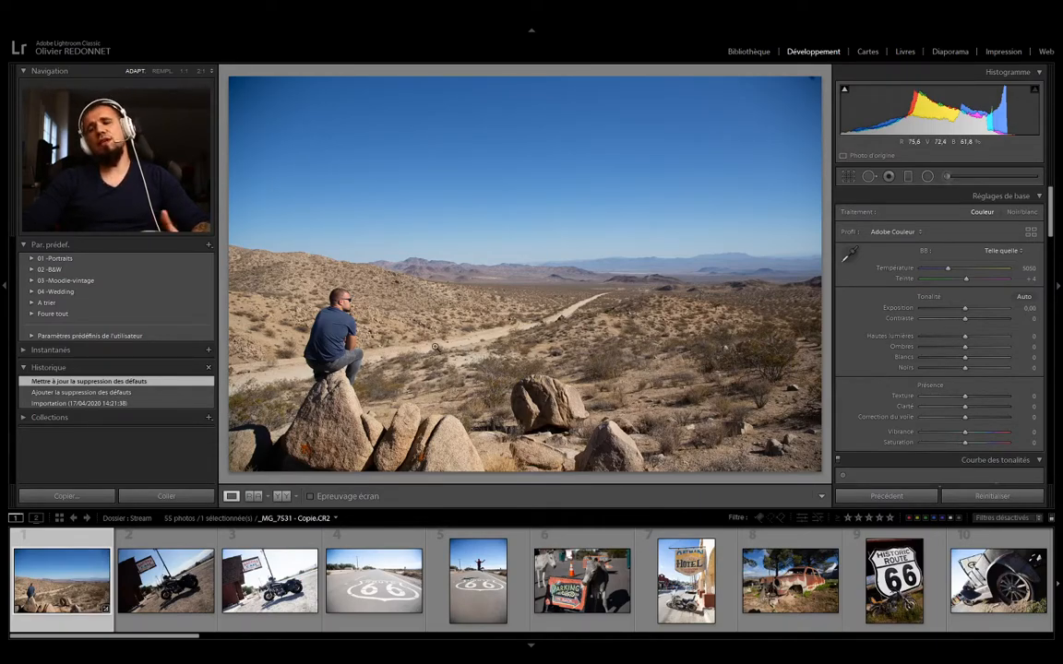
pyautogui.click(429, 273)
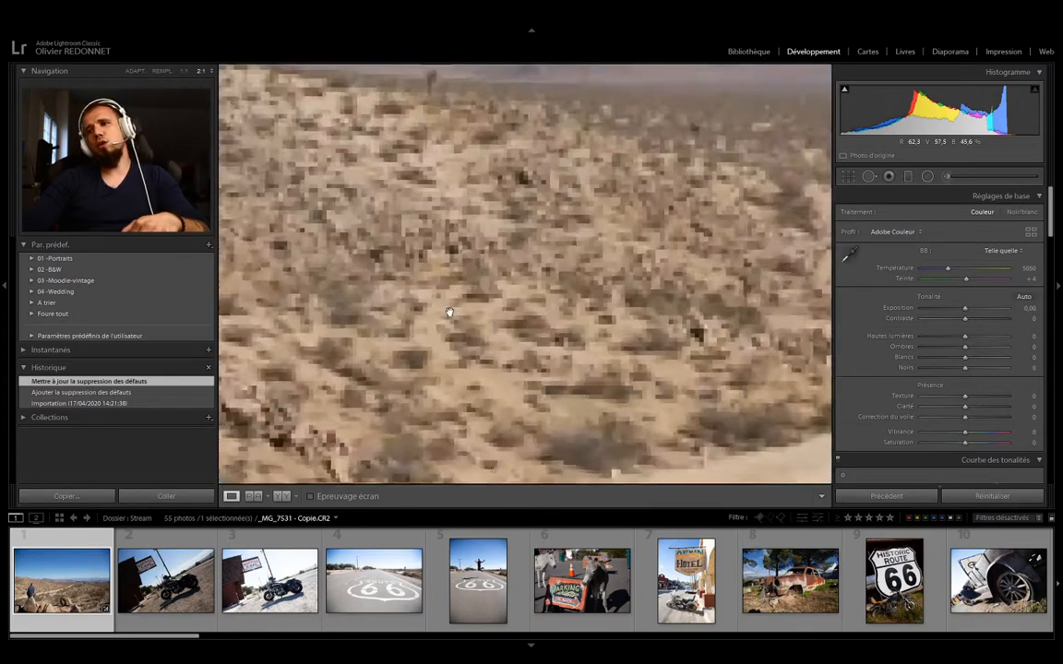
pyautogui.click(449, 311)
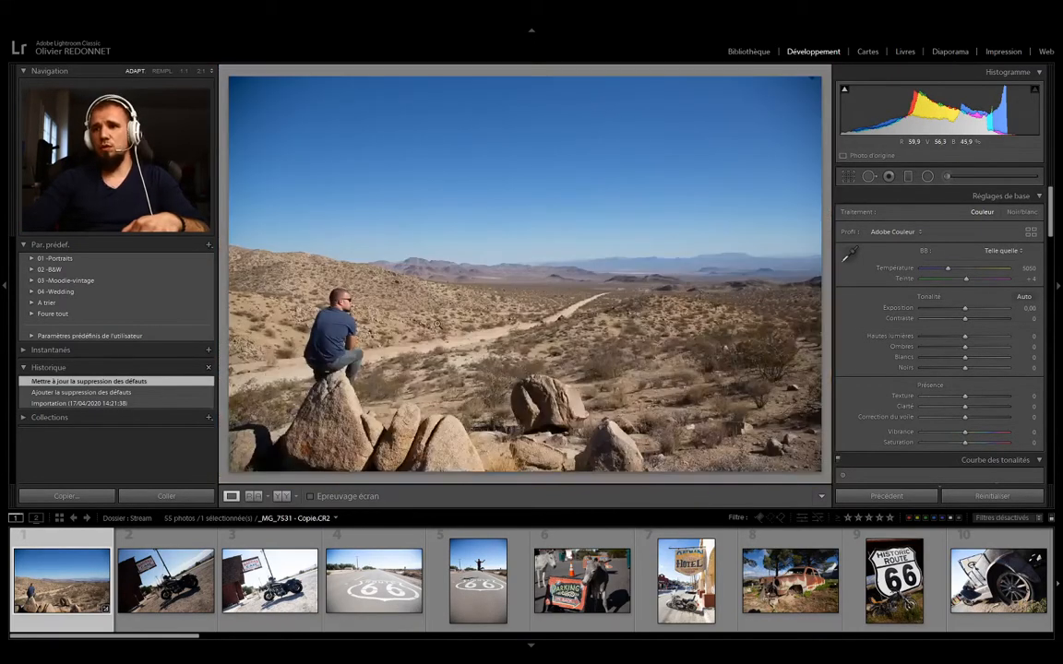
pyautogui.click(443, 313)
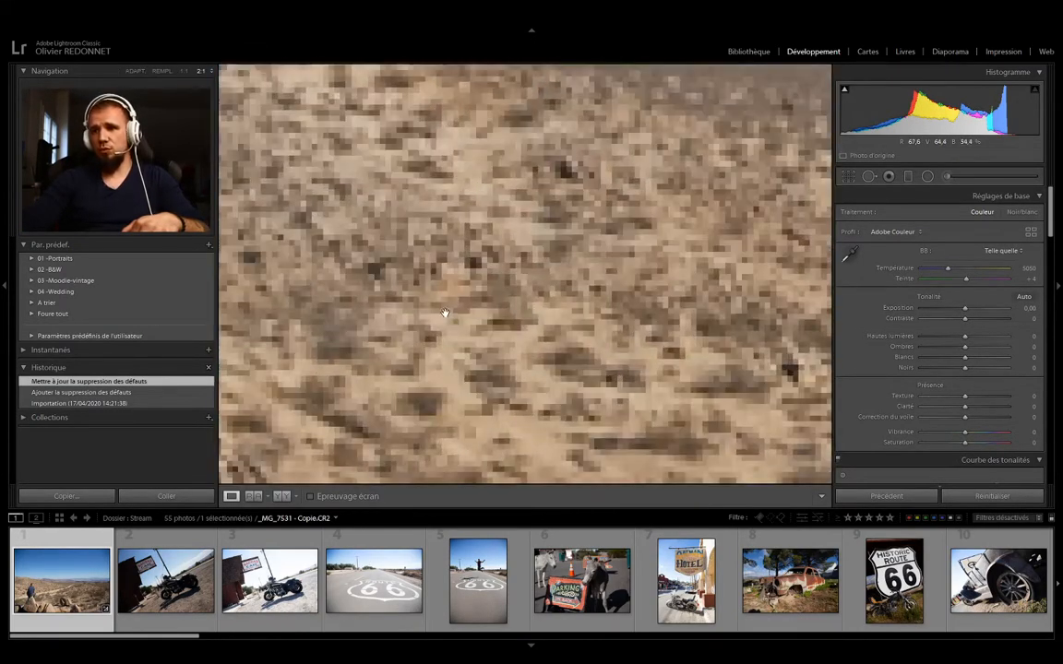
pyautogui.click(443, 314)
pyautogui.press('q')
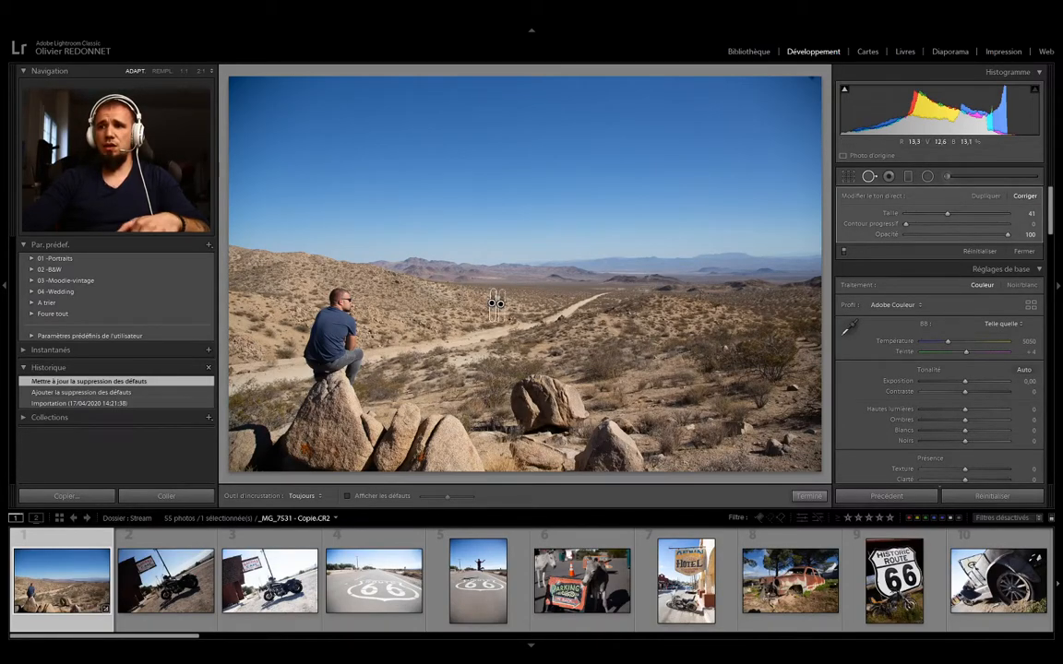
pyautogui.press('Delete')
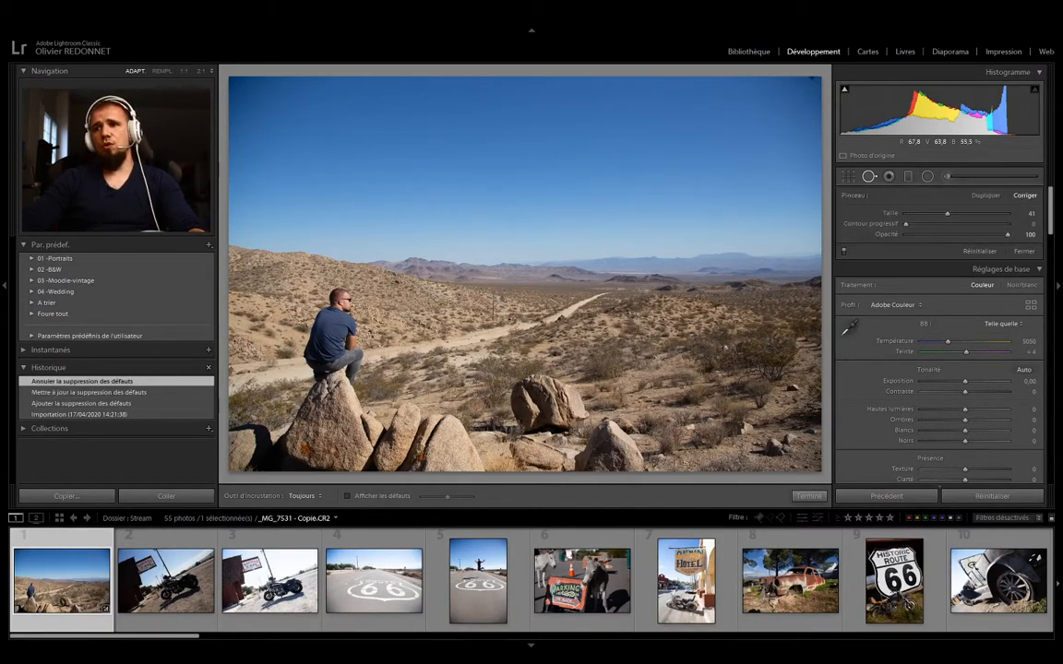
pyautogui.press('q')
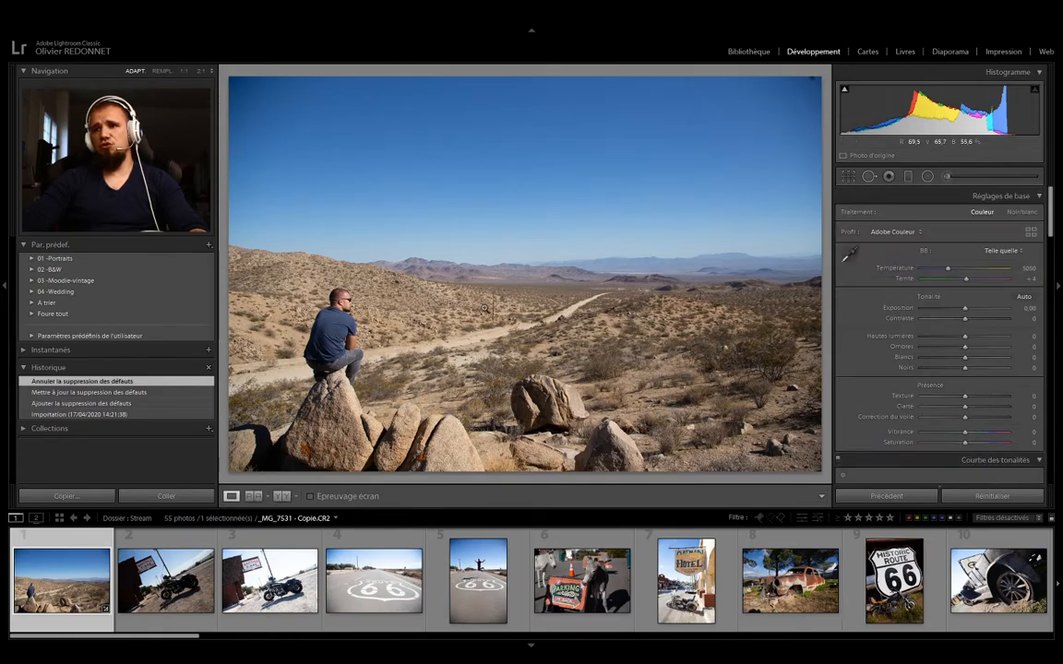
pyautogui.click(484, 295)
pyautogui.click(506, 321)
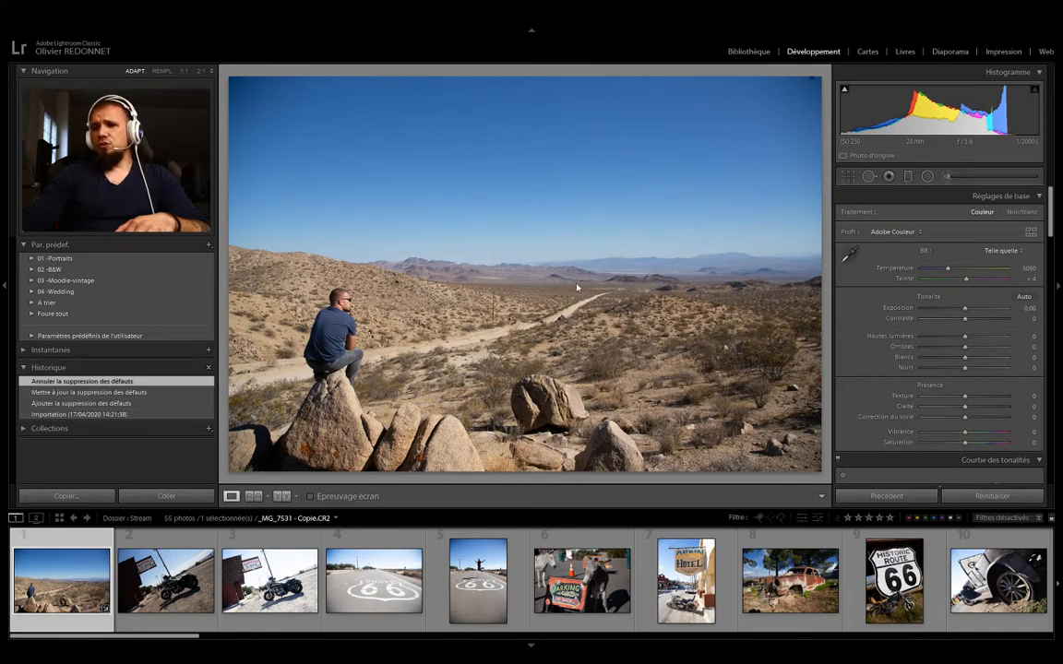
# Step: Draw a diagonal Graduated Filter from the sky down across the desert horizon and delete it
pyautogui.moveTo(124, 635); pyautogui.dragTo(879, 452)
pyautogui.click(908, 178)
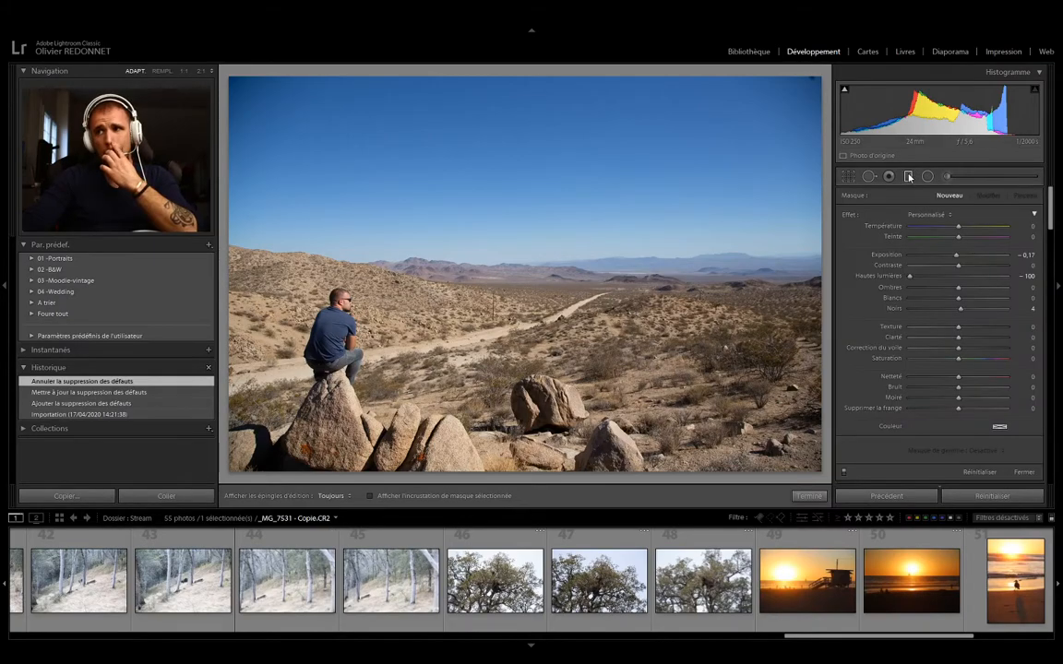
pyautogui.moveTo(436, 200); pyautogui.dragTo(488, 363)
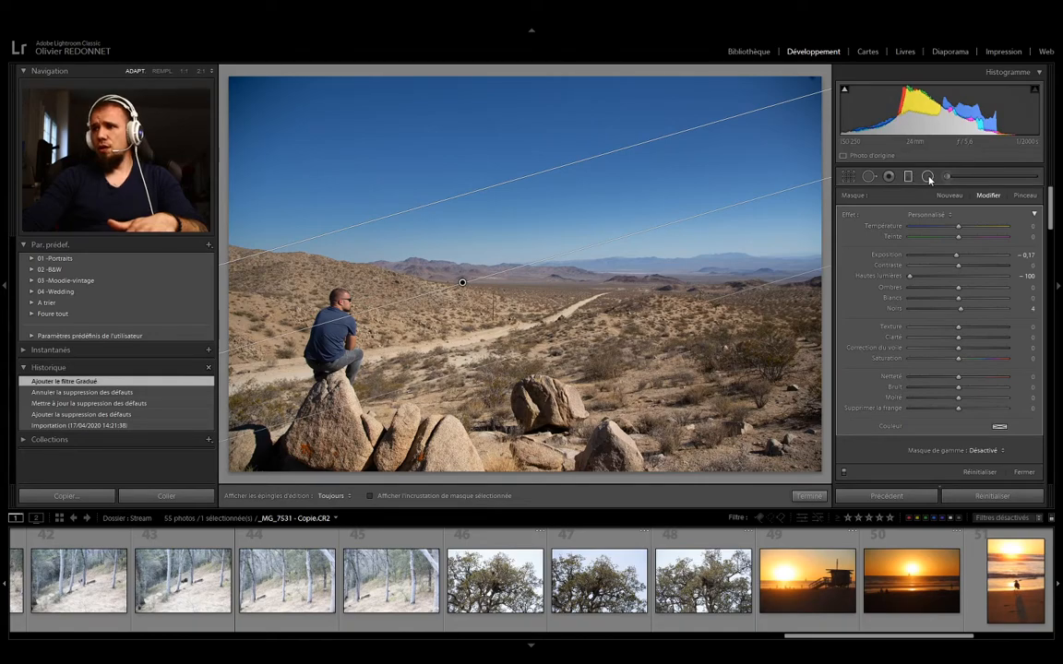
pyautogui.press('Delete')
# Step: Draw an oval Radial Filter over the desert horizon, widen and heighten it, move it down toward the road, and delete it
pyautogui.hotkey('shift', 'm')
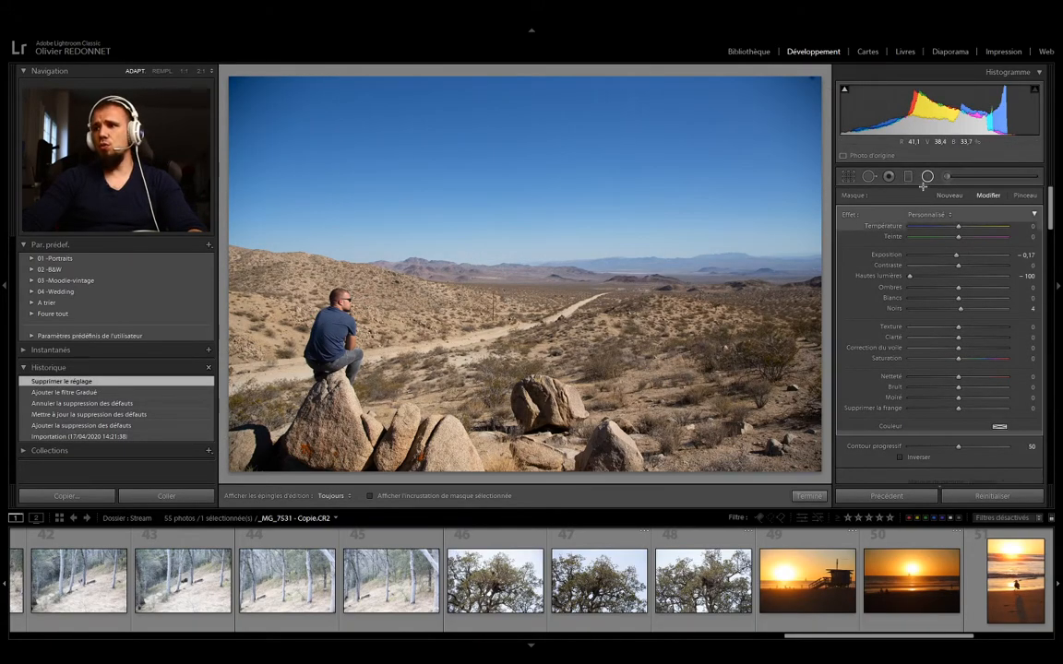
pyautogui.moveTo(469, 247); pyautogui.dragTo(504, 293)
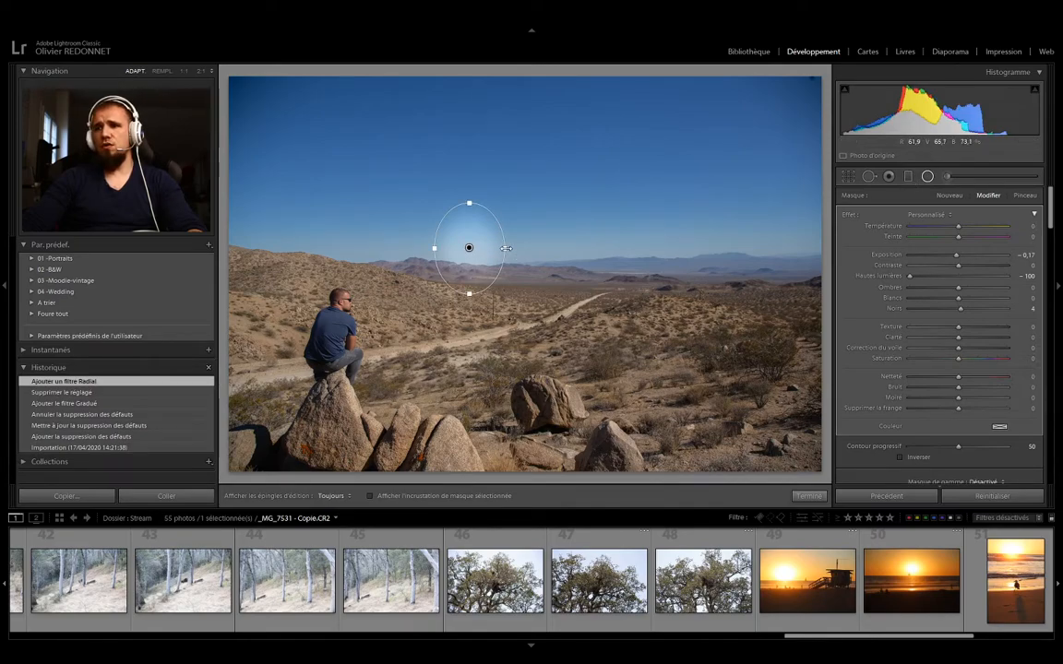
pyautogui.moveTo(505, 247); pyautogui.dragTo(561, 247)
pyautogui.moveTo(468, 295); pyautogui.dragTo(469, 323)
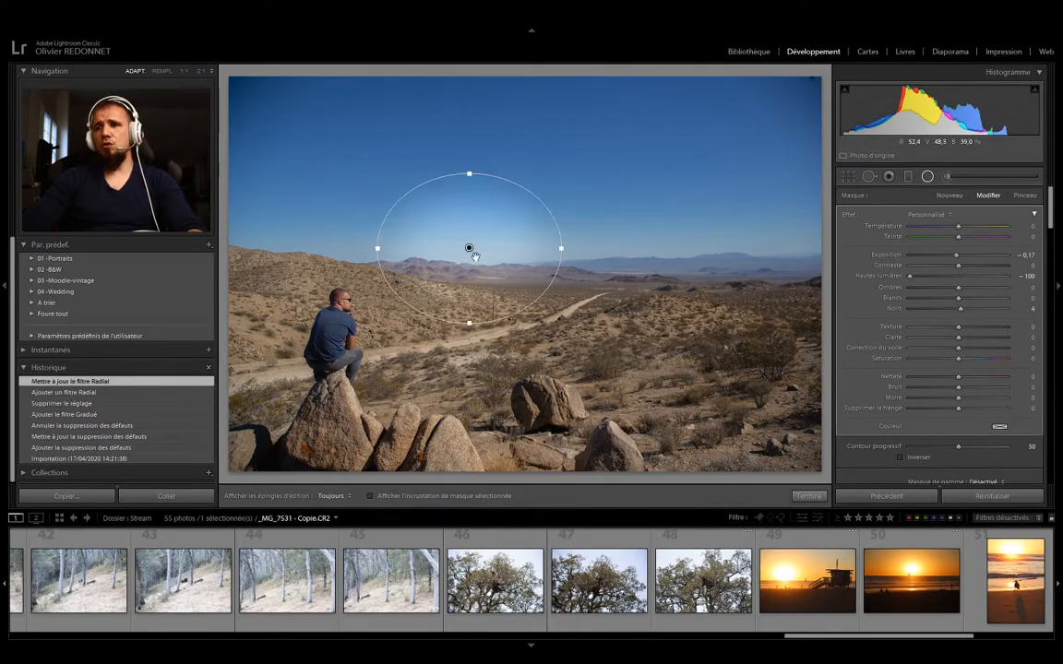
pyautogui.moveTo(469, 247); pyautogui.dragTo(507, 284)
pyautogui.press('Delete')
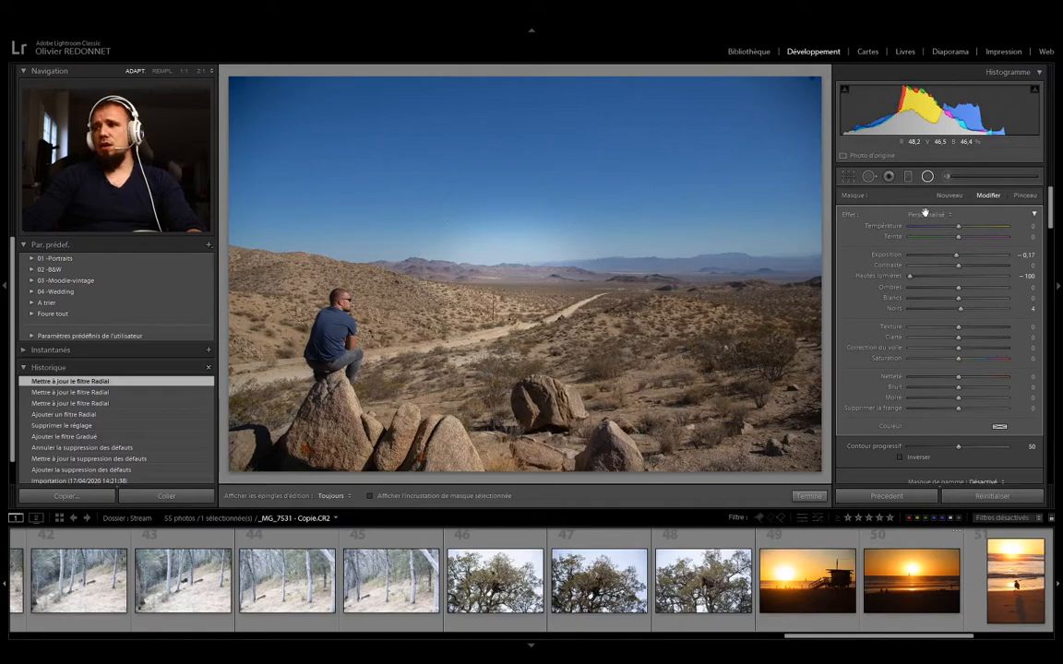
# Step: Open the sailboat sunset photo _MG_8941, tilt its crop to -0.54, straighten it along the horizon with the angle ruler to -0.93, and apply it
pyautogui.click(910, 178)
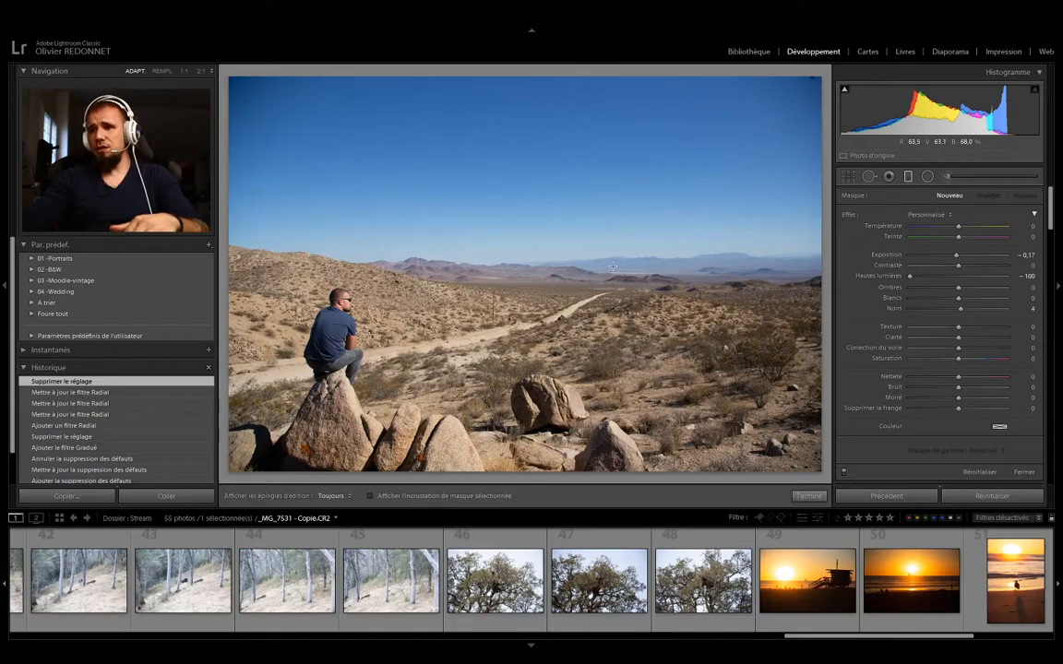
pyautogui.moveTo(835, 635); pyautogui.dragTo(902, 641)
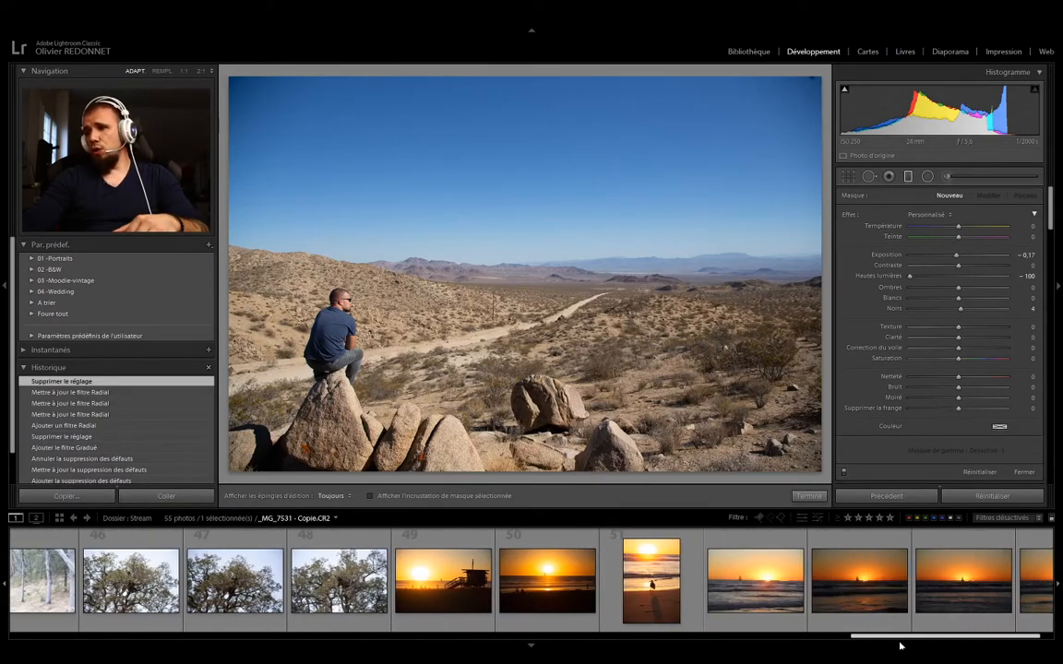
pyautogui.click(743, 620)
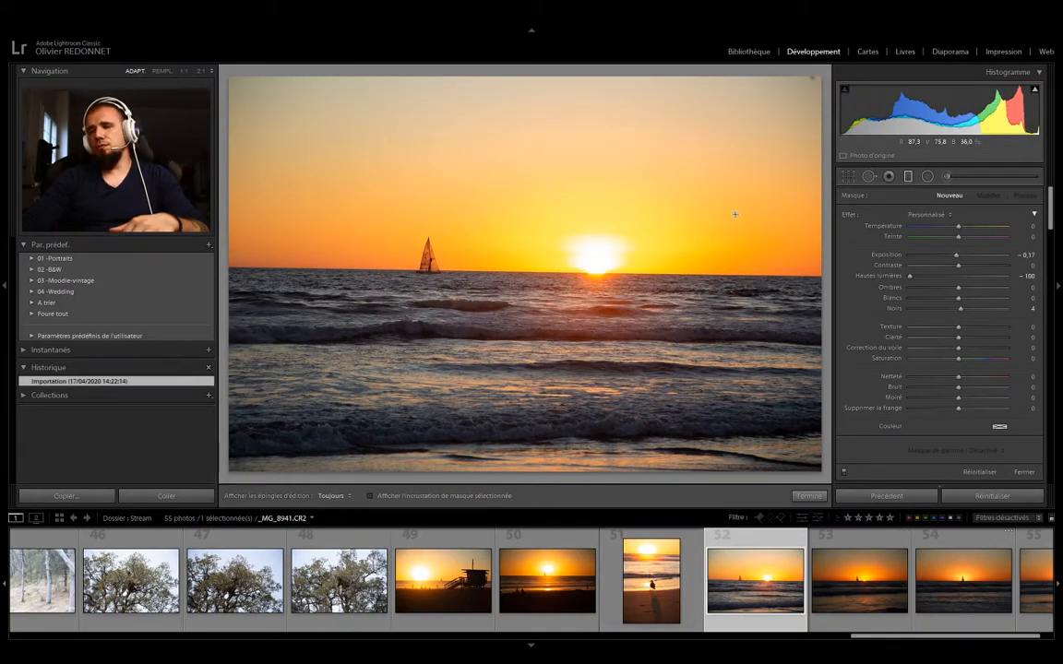
pyautogui.click(847, 177)
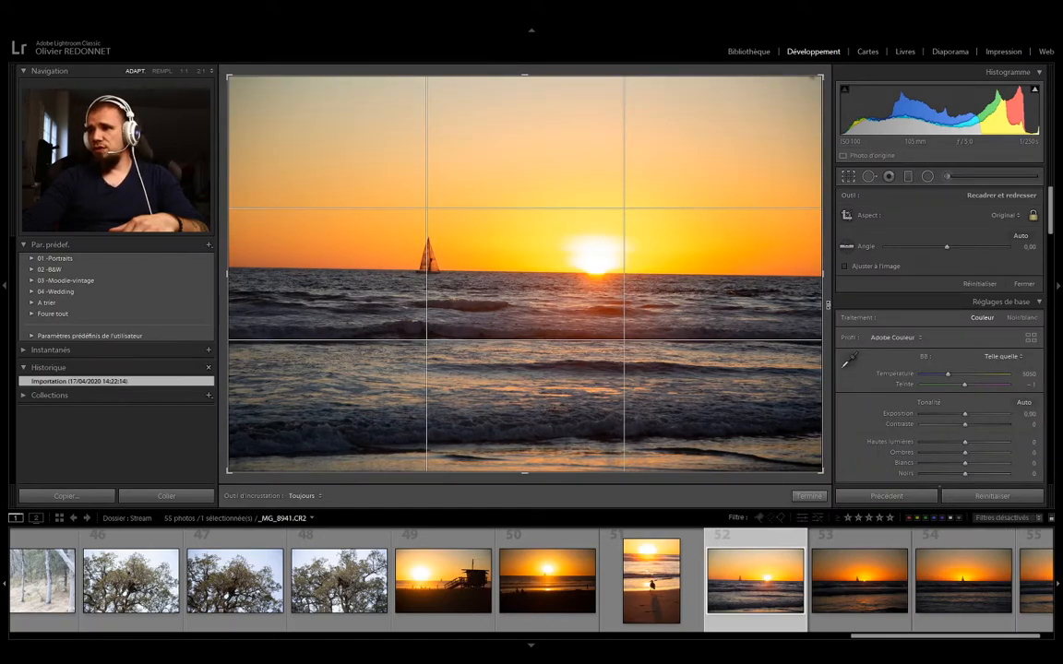
pyautogui.moveTo(828, 314); pyautogui.dragTo(828, 308)
pyautogui.click(846, 246)
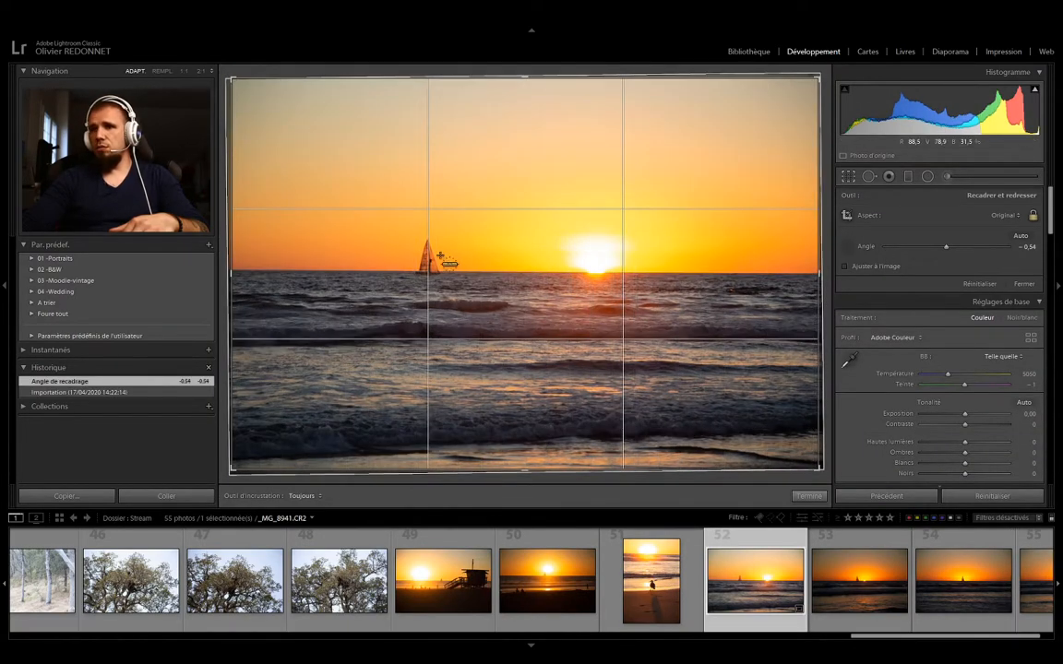
pyautogui.moveTo(240, 270); pyautogui.dragTo(758, 279)
pyautogui.click(845, 177)
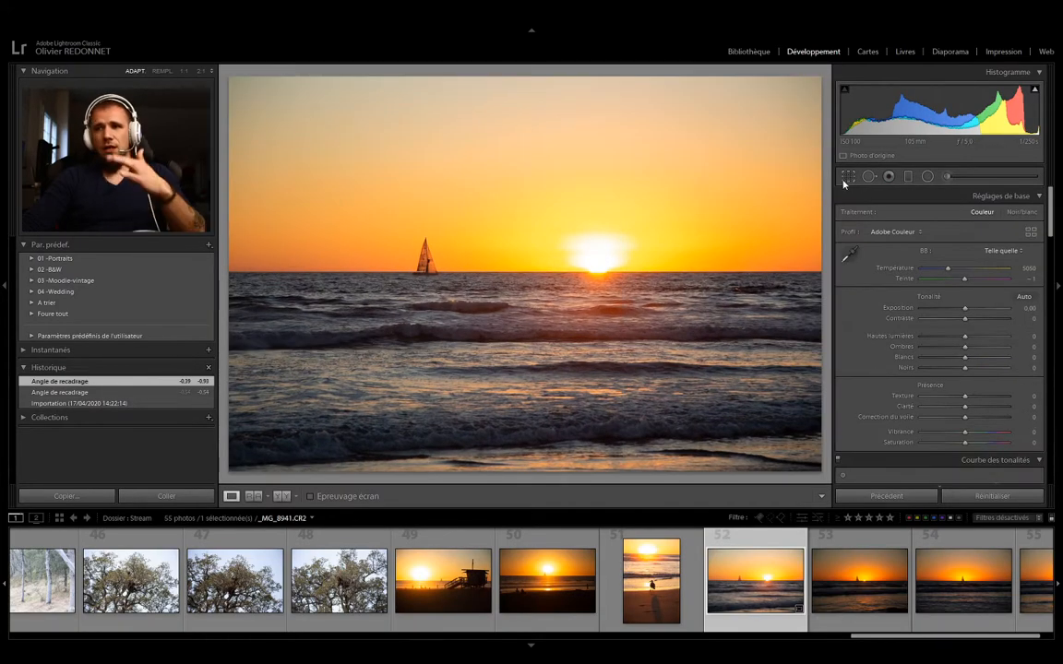
# Step: Draw a near-horizontal Graduated Filter from the sunset sky down into the sea and move its center line up to the horizon
pyautogui.click(908, 177)
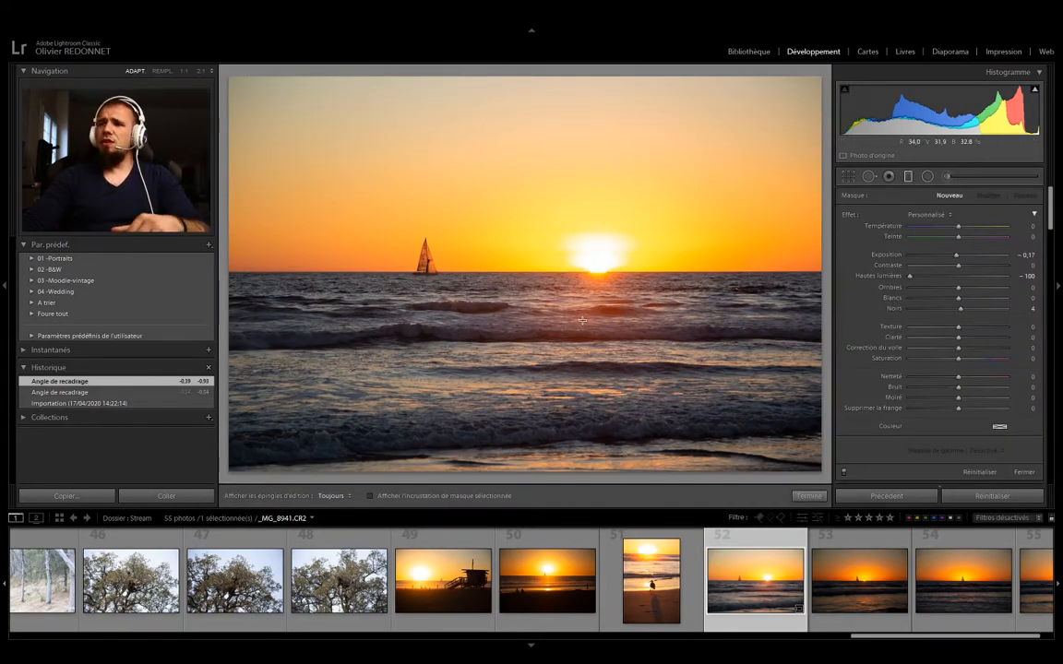
pyautogui.moveTo(472, 201)
pyautogui.mouseDown()
pyautogui.moveTo(478, 311)
pyautogui.moveTo(472, 278)
pyautogui.moveTo(465, 398)
pyautogui.moveTo(467, 305)
pyautogui.mouseUp()
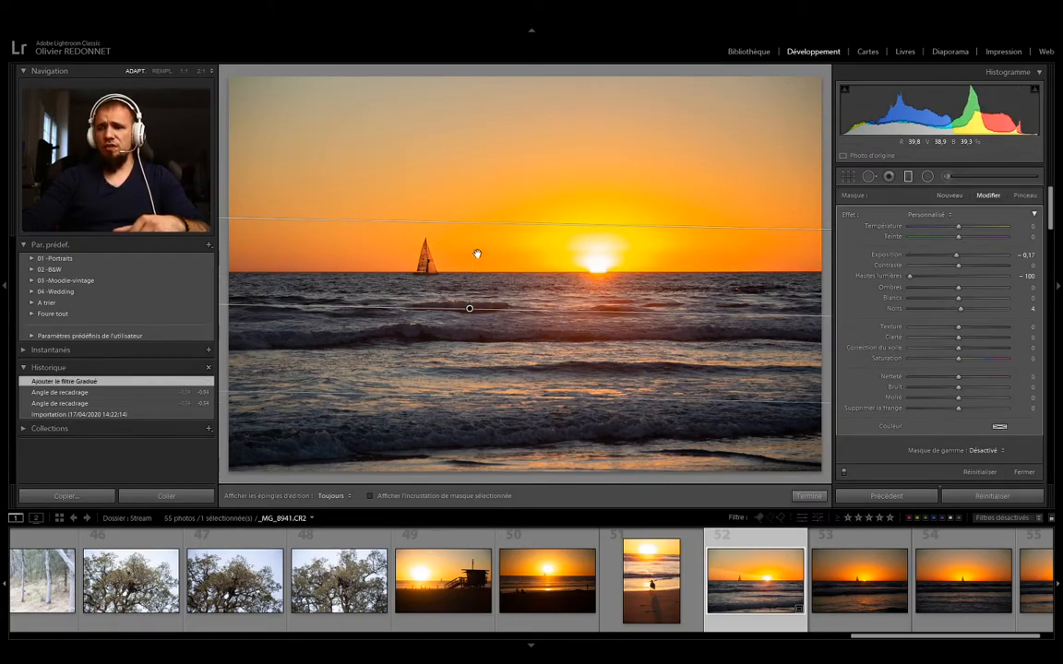
pyautogui.moveTo(475, 253)
pyautogui.mouseDown()
pyautogui.moveTo(477, 195)
pyautogui.moveTo(488, 308)
pyautogui.moveTo(479, 279)
pyautogui.moveTo(486, 297)
pyautogui.moveTo(486, 237)
pyautogui.moveTo(489, 266)
pyautogui.mouseUp()
# Step: Toggle the Graduated Filter's red mask overlay on and off to examine its coverage, and leave the overlay shown
pyautogui.press('o')
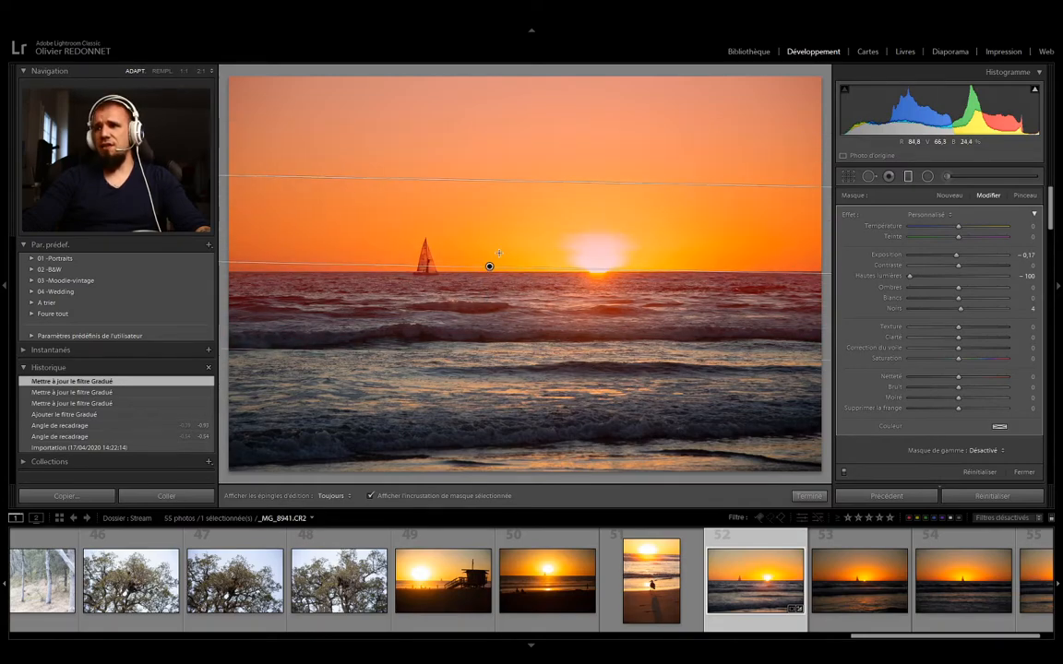
pyautogui.press('o')
pyautogui.press('o')
pyautogui.press('o')
pyautogui.press('o')
pyautogui.press('o')
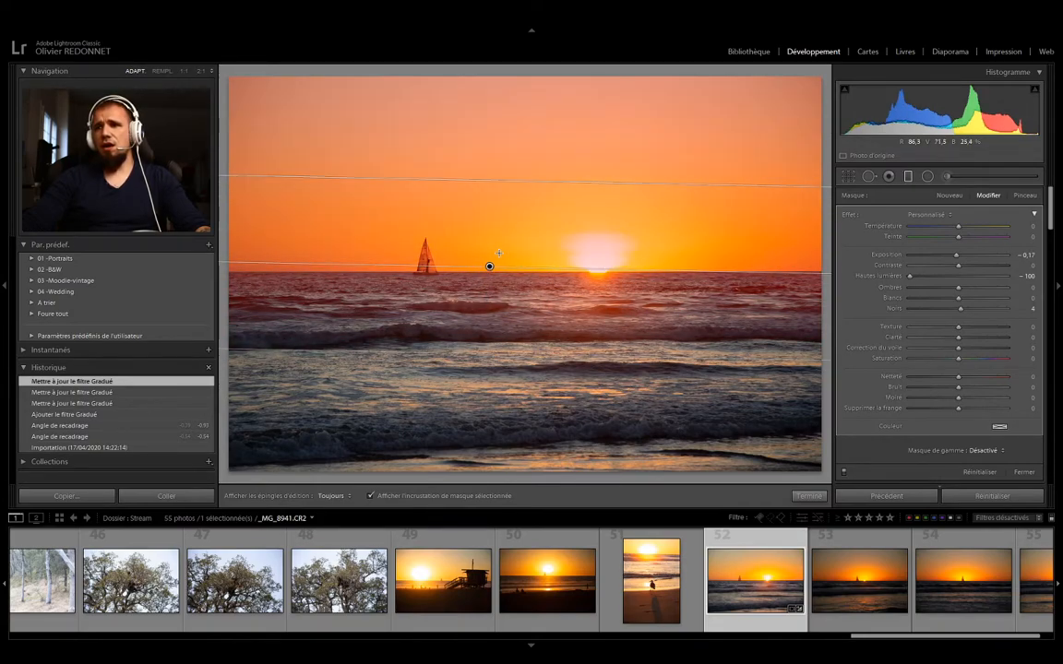
# Step: Compress the Graduated Filter's transition into a narrow band and align it with the sea horizon, checking coverage with the red mask overlay
pyautogui.press('o')
pyautogui.press('o')
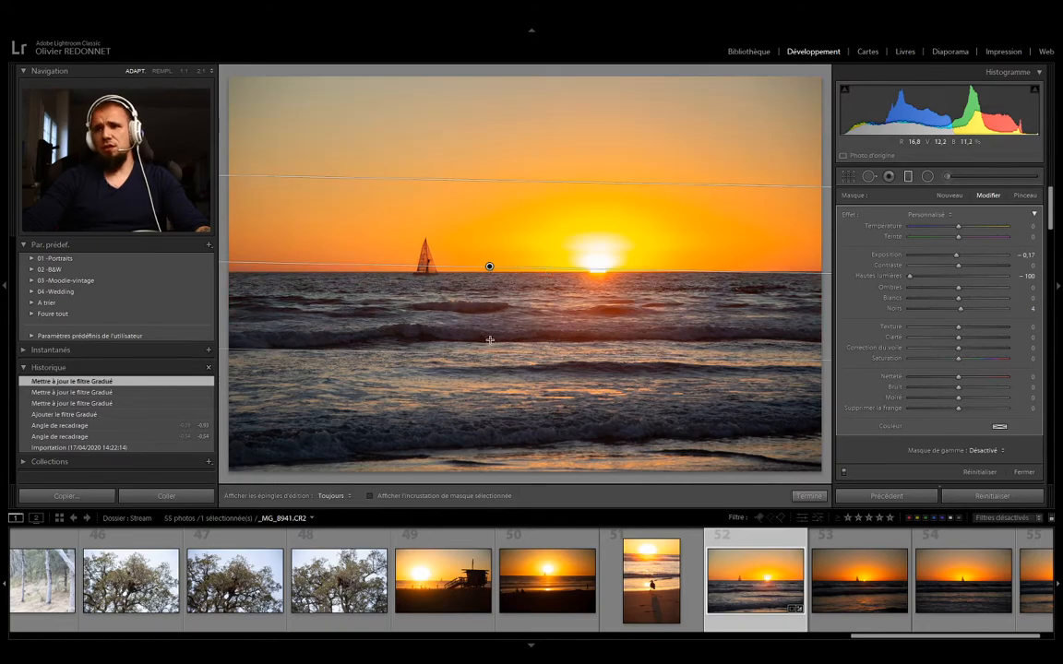
pyautogui.moveTo(463, 357); pyautogui.dragTo(491, 206)
pyautogui.press('o')
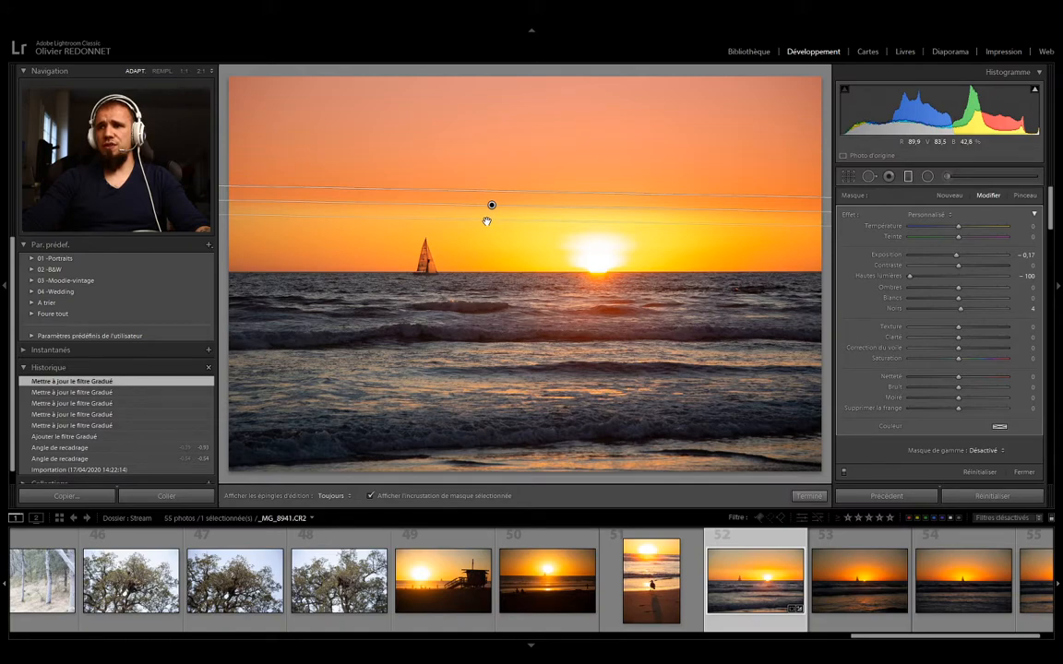
pyautogui.moveTo(486, 222); pyautogui.dragTo(503, 274)
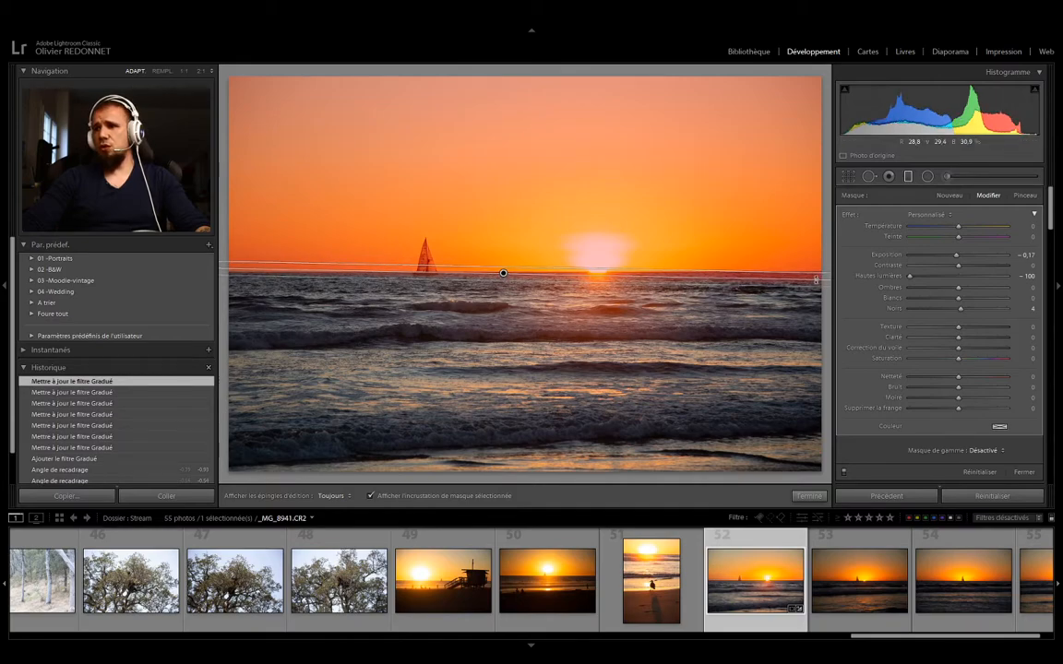
pyautogui.moveTo(812, 277); pyautogui.dragTo(813, 276)
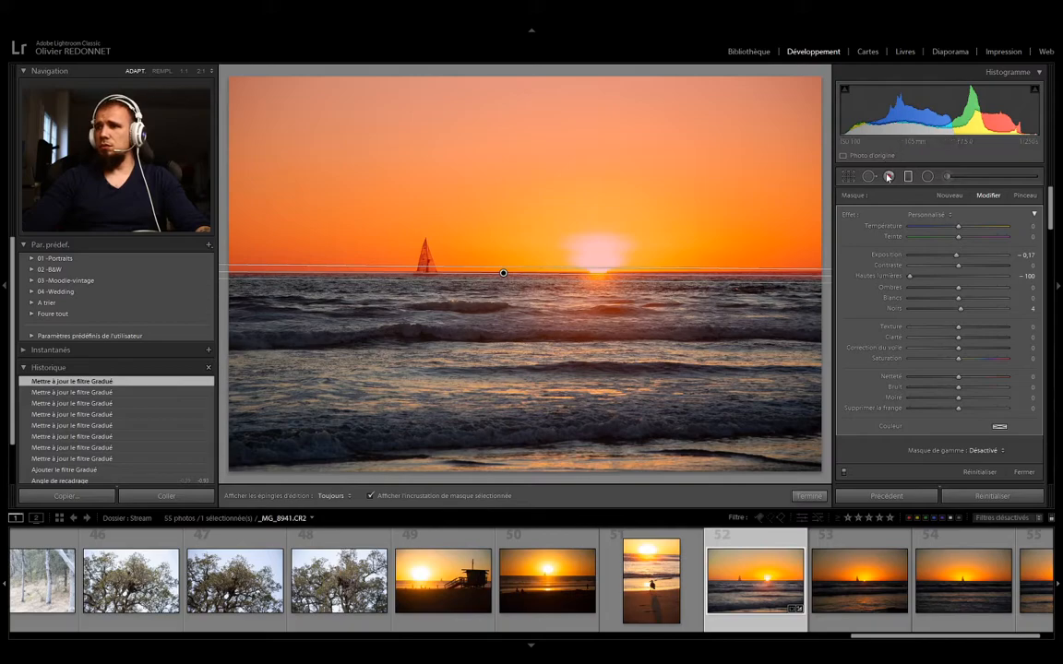
# Step: Reselect the Graduated Filter on the horizon, reset its highlights, exposure and blacks to 0, and delete the filter
pyautogui.press('m')
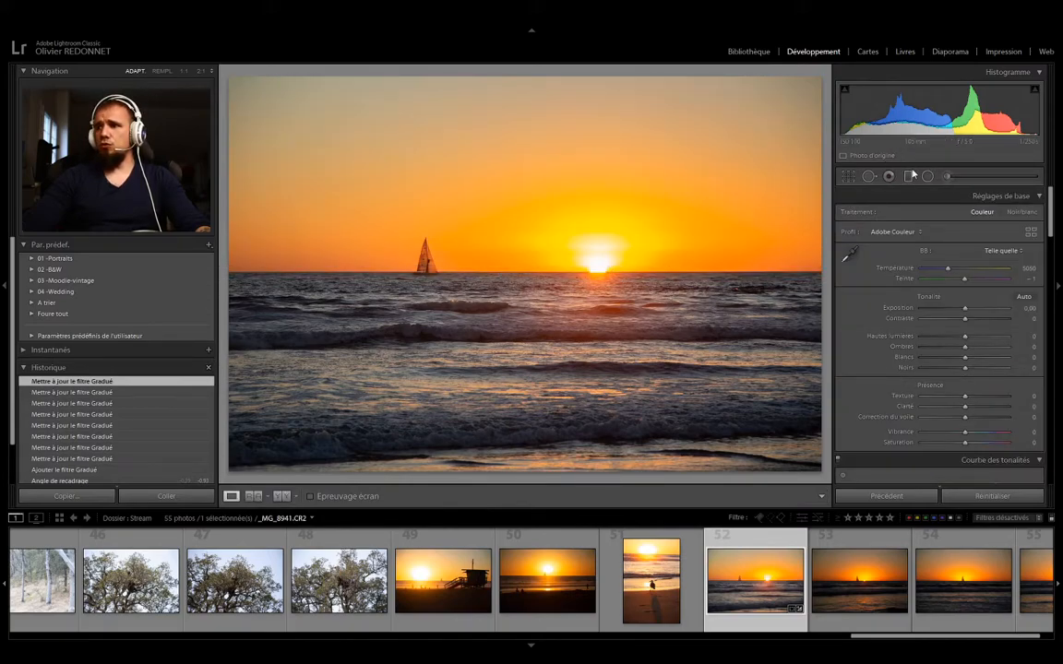
pyautogui.press('m')
pyautogui.click(504, 273)
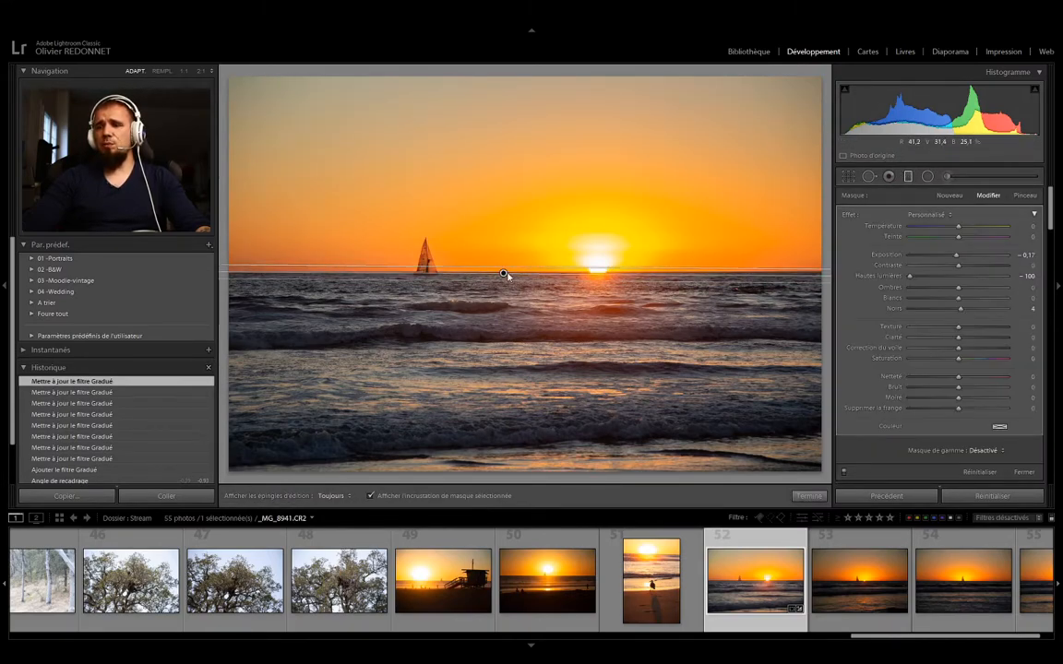
pyautogui.moveTo(910, 279); pyautogui.dragTo(949, 257)
pyautogui.press('o')
pyautogui.doubleClick(949, 257)
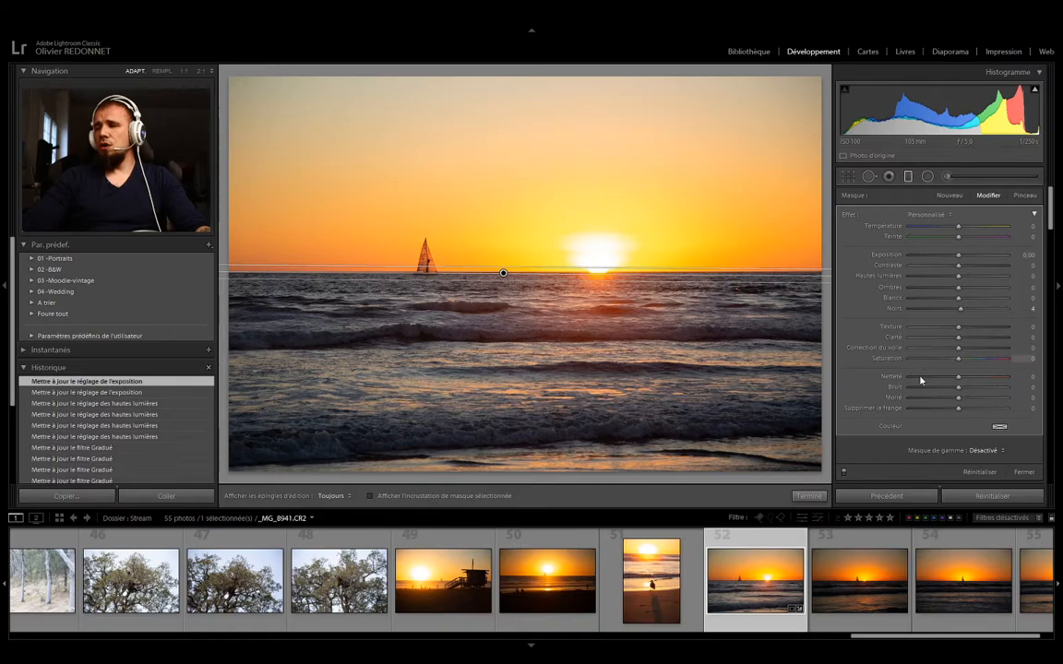
pyautogui.click(960, 310)
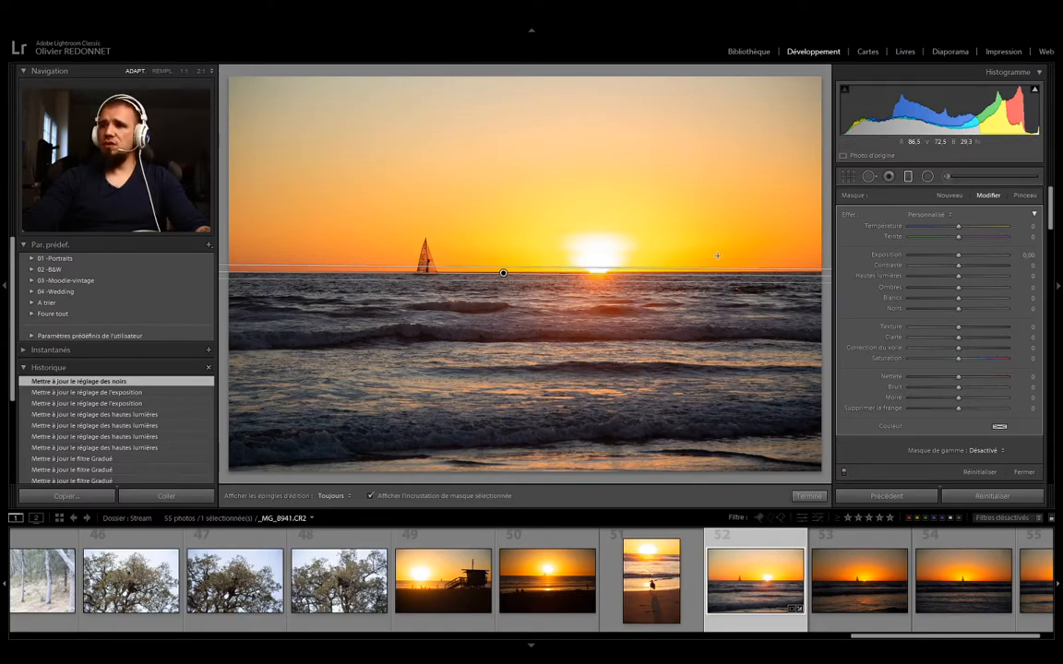
pyautogui.press('o')
pyautogui.press('Delete')
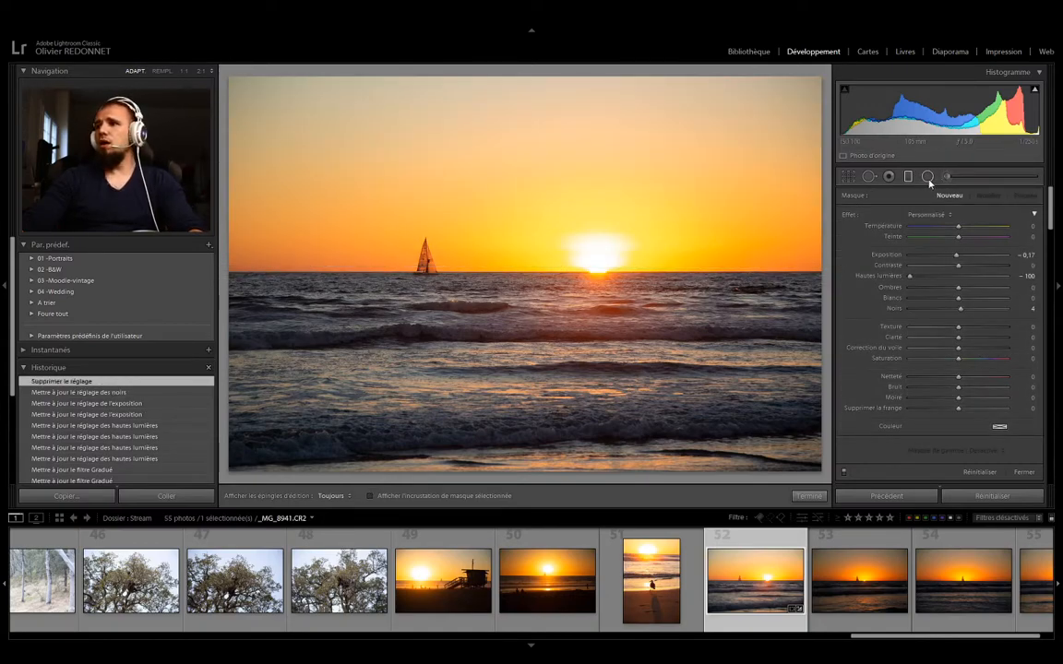
# Step: Draw a large oval Radial Filter covering most of the sunset seascape, and delete it
pyautogui.click(927, 176)
pyautogui.moveTo(368, 162); pyautogui.dragTo(626, 357)
pyautogui.moveTo(315, 164); pyautogui.dragTo(506, 280)
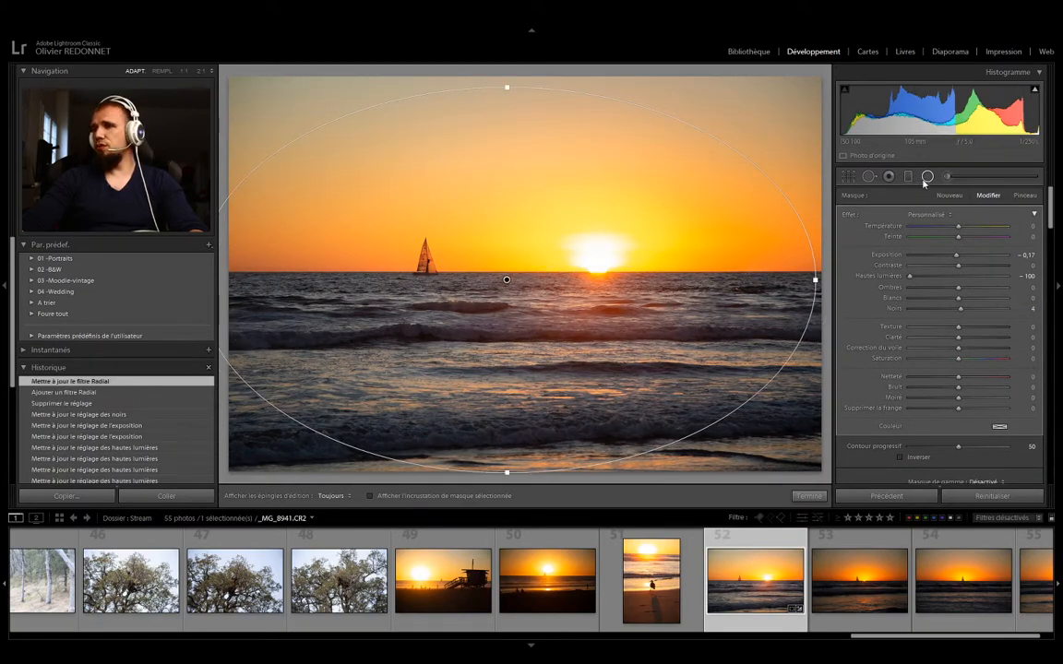
pyautogui.click(905, 178)
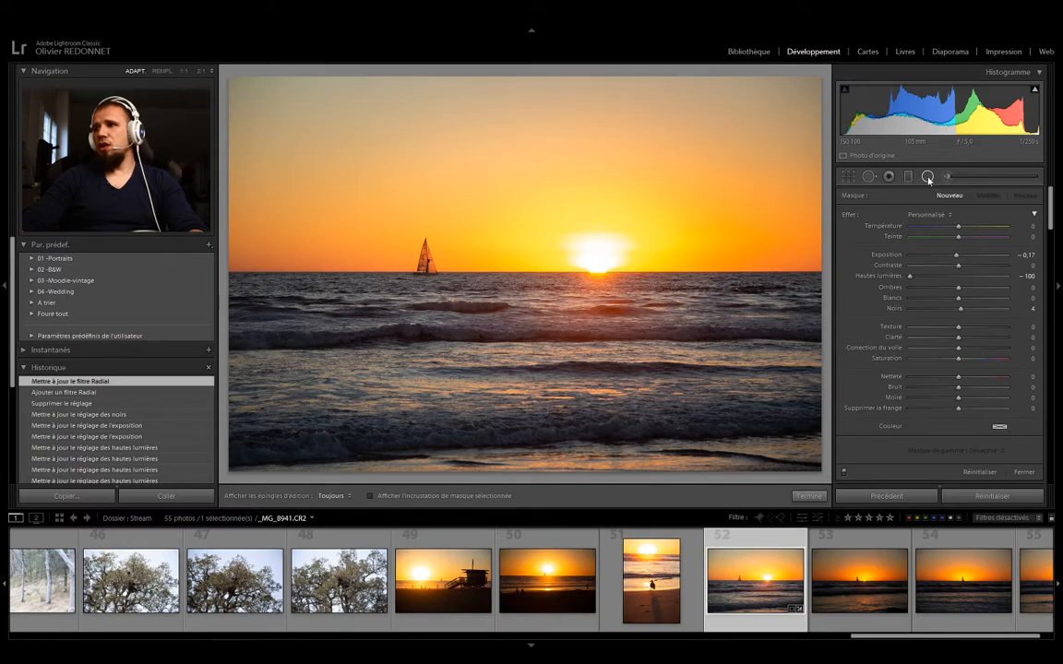
pyautogui.click(927, 178)
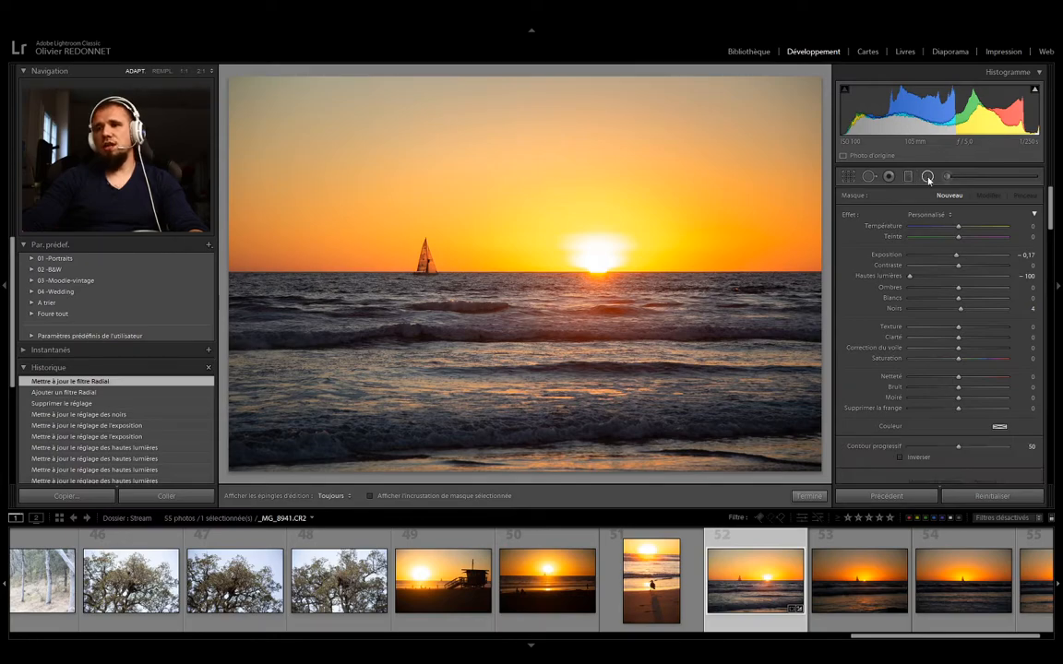
pyautogui.click(506, 282)
pyautogui.press('Delete')
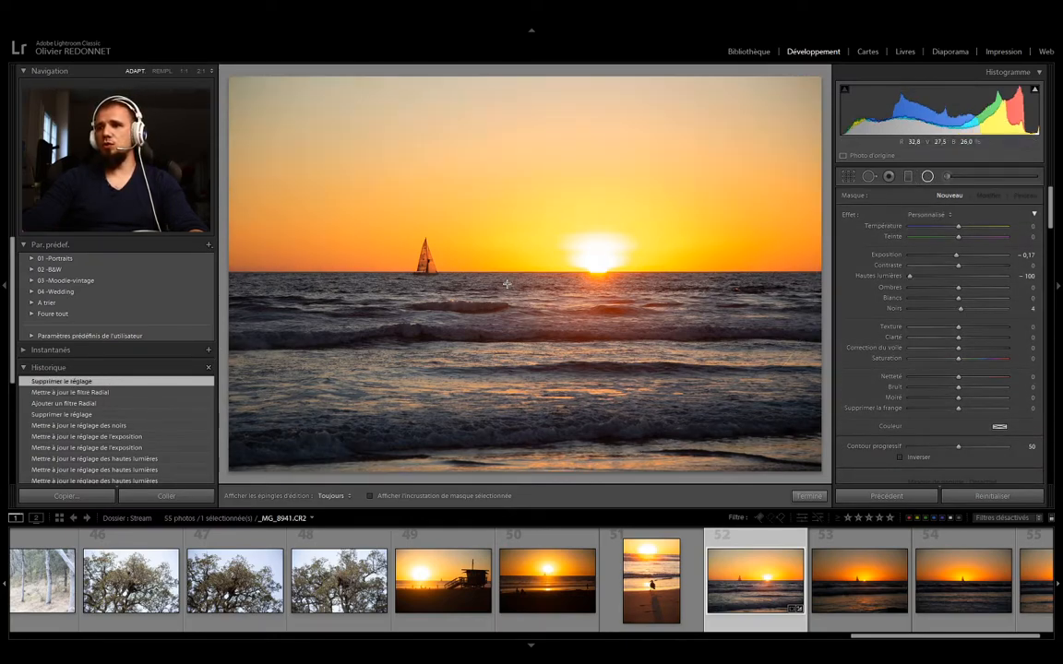
# Step: Reset the Adjustment Brush highlights to 0, set its exposure to -1.77, and paint over the sailboat and surrounding sky
pyautogui.click(947, 177)
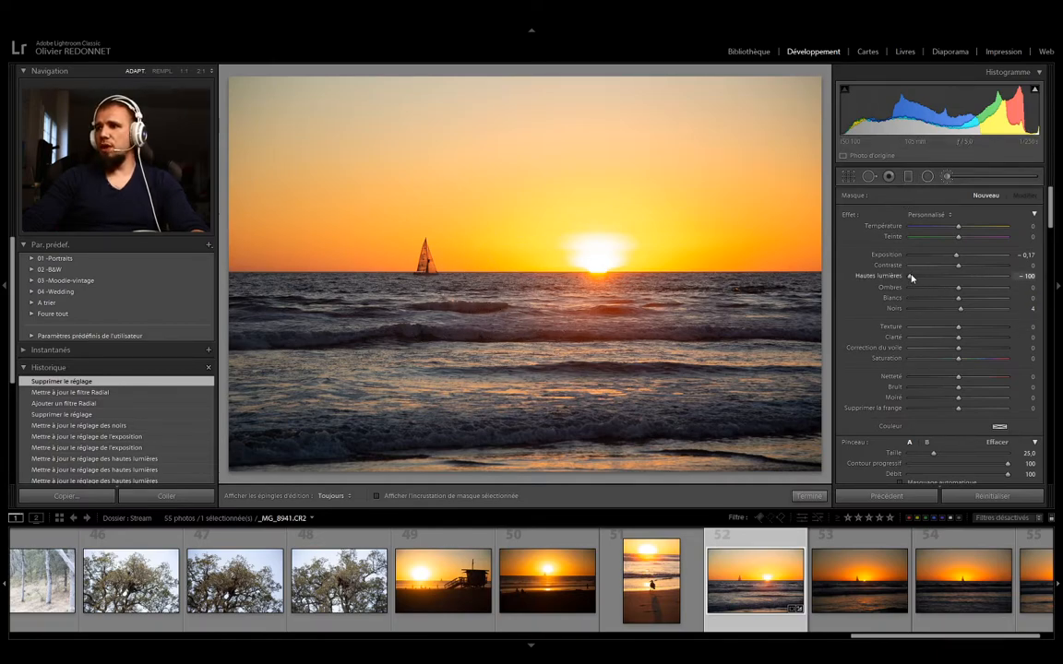
pyautogui.doubleClick(952, 276)
pyautogui.moveTo(956, 255); pyautogui.dragTo(937, 255)
pyautogui.moveTo(369, 217)
pyautogui.mouseDown()
pyautogui.moveTo(391, 278)
pyautogui.moveTo(441, 254)
pyautogui.moveTo(406, 230)
pyautogui.moveTo(436, 301)
pyautogui.mouseUp()
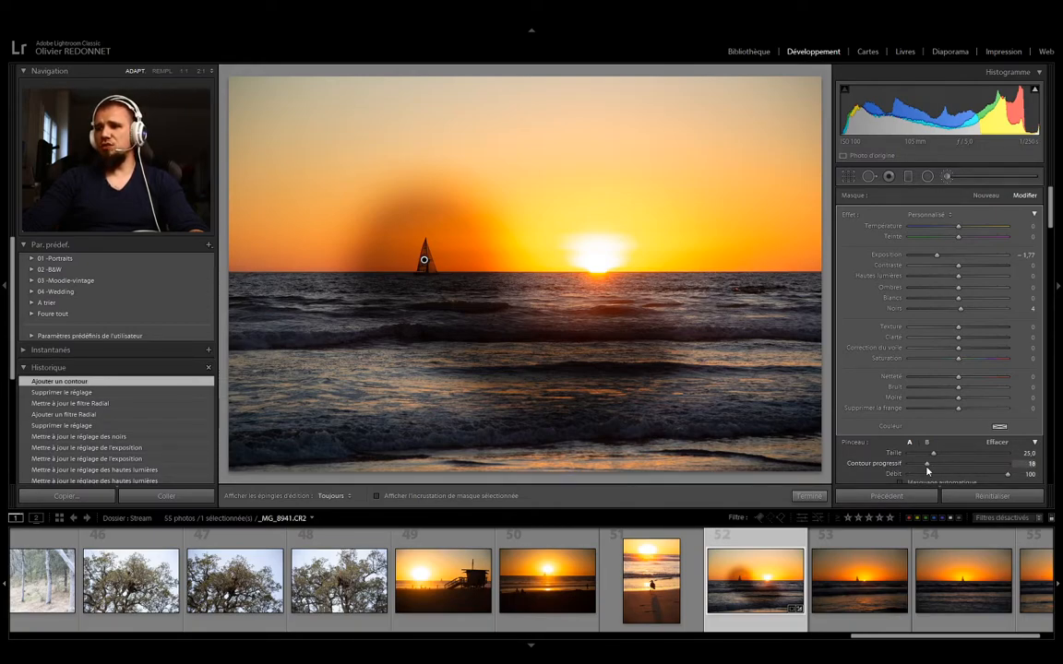
# Step: Set the brush size to 52 and feather to 75, and darken the waves in the foreground
pyautogui.scroll(3, 503, 277)
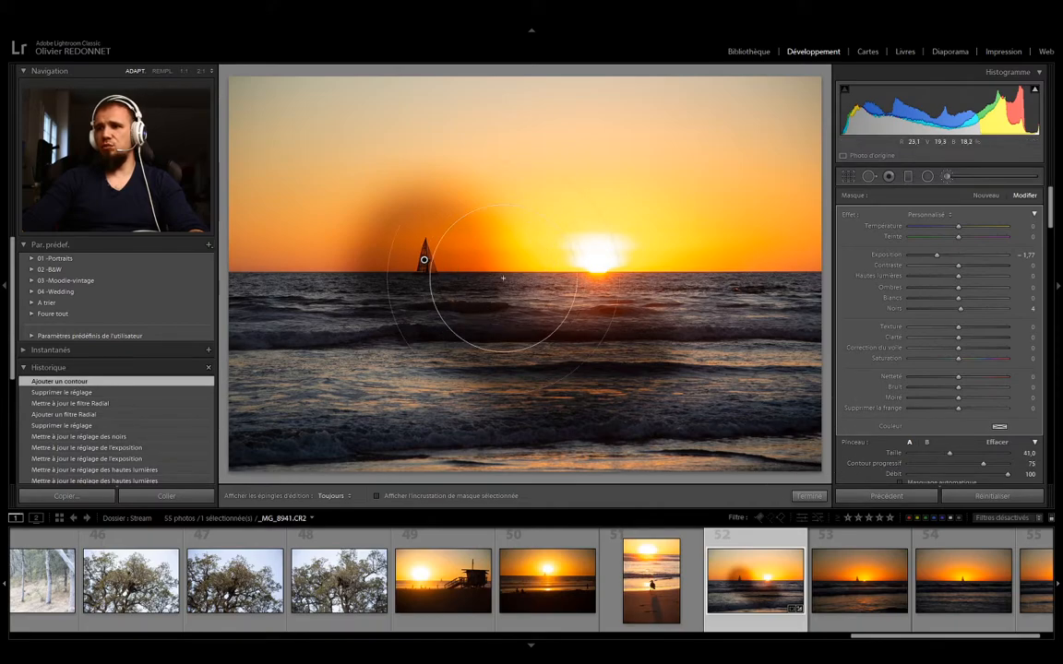
pyautogui.scroll(2, 786, 402)
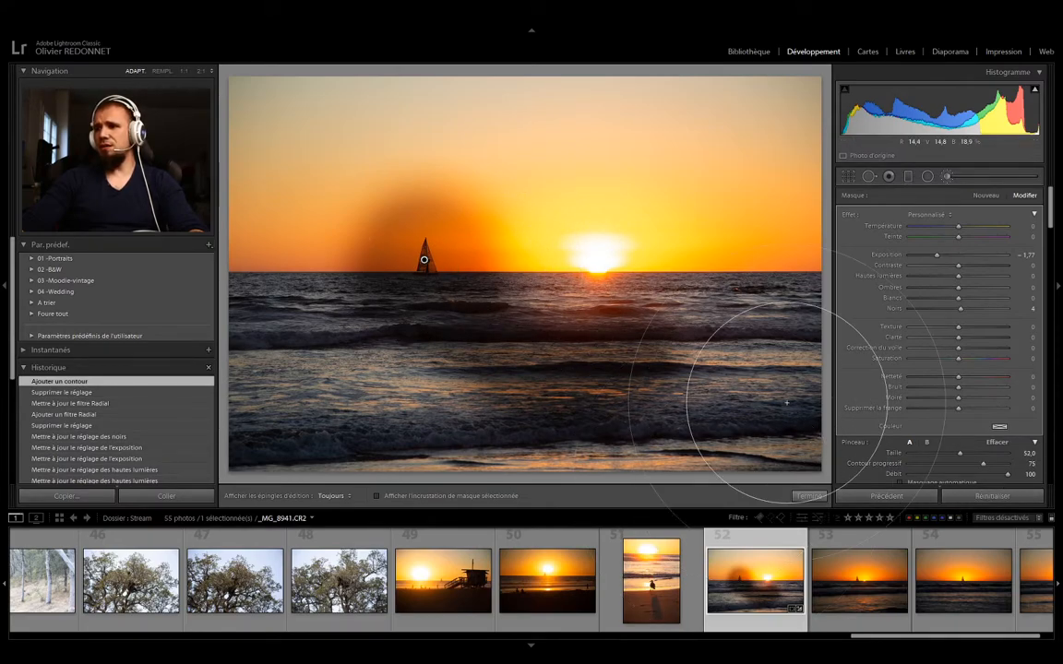
pyautogui.click(754, 405)
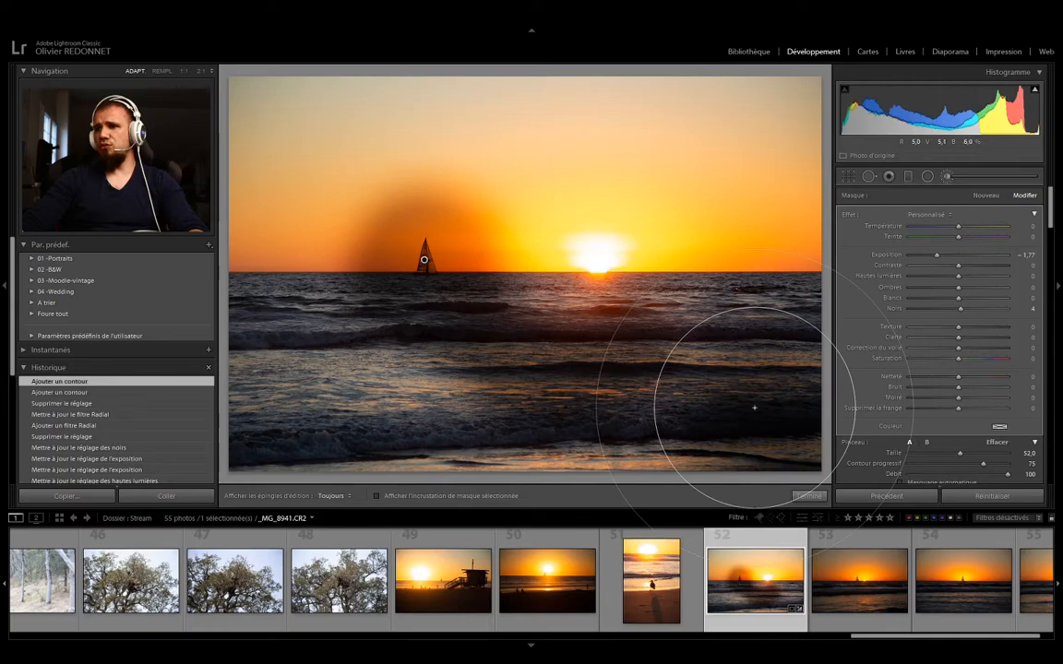
pyautogui.moveTo(755, 407); pyautogui.dragTo(657, 367)
# Step: Paint across the sky and sea with brush size 47 and feather 96, then delete the brush adjustment and close the brush
pyautogui.scroll(-1, 759, 419)
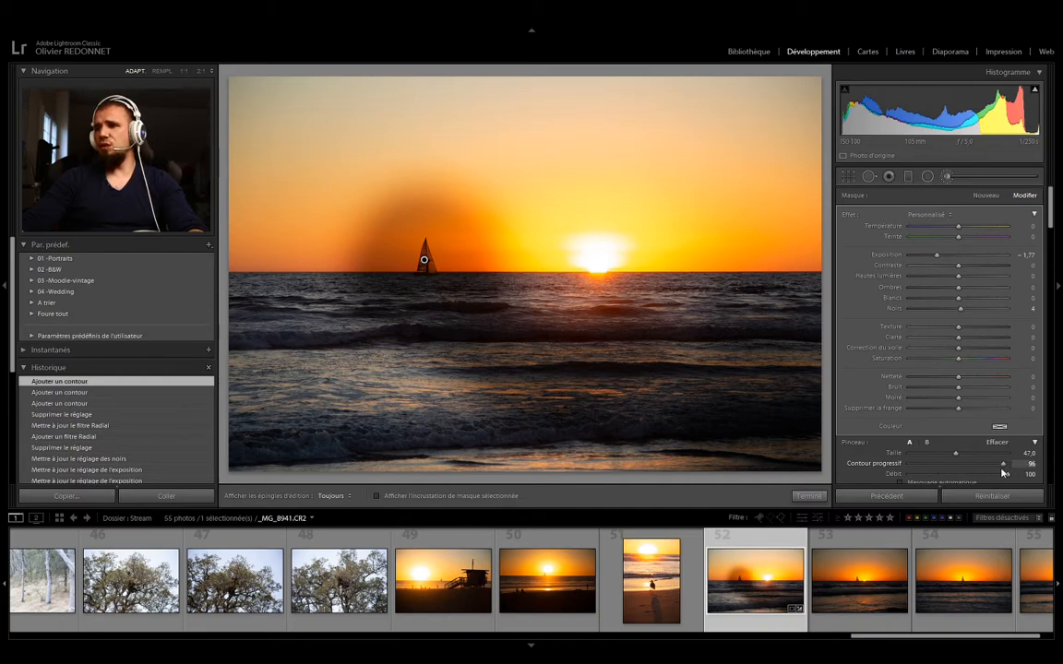
pyautogui.press('h')
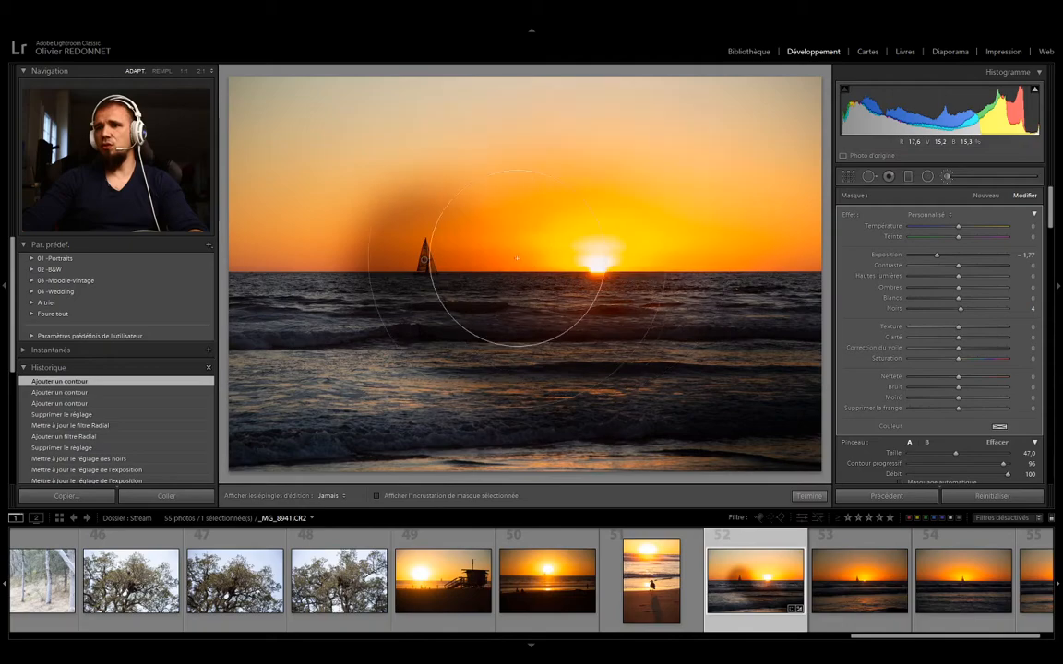
pyautogui.moveTo(516, 258)
pyautogui.mouseDown()
pyautogui.moveTo(545, 352)
pyautogui.moveTo(387, 308)
pyautogui.mouseUp()
pyautogui.press('h')
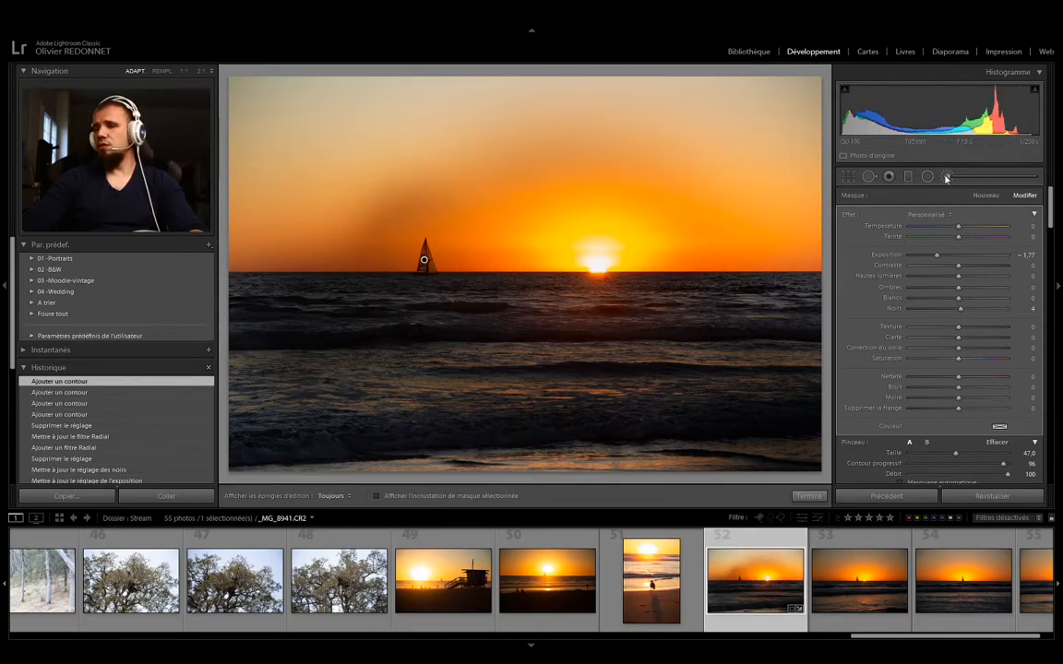
pyautogui.press('Delete')
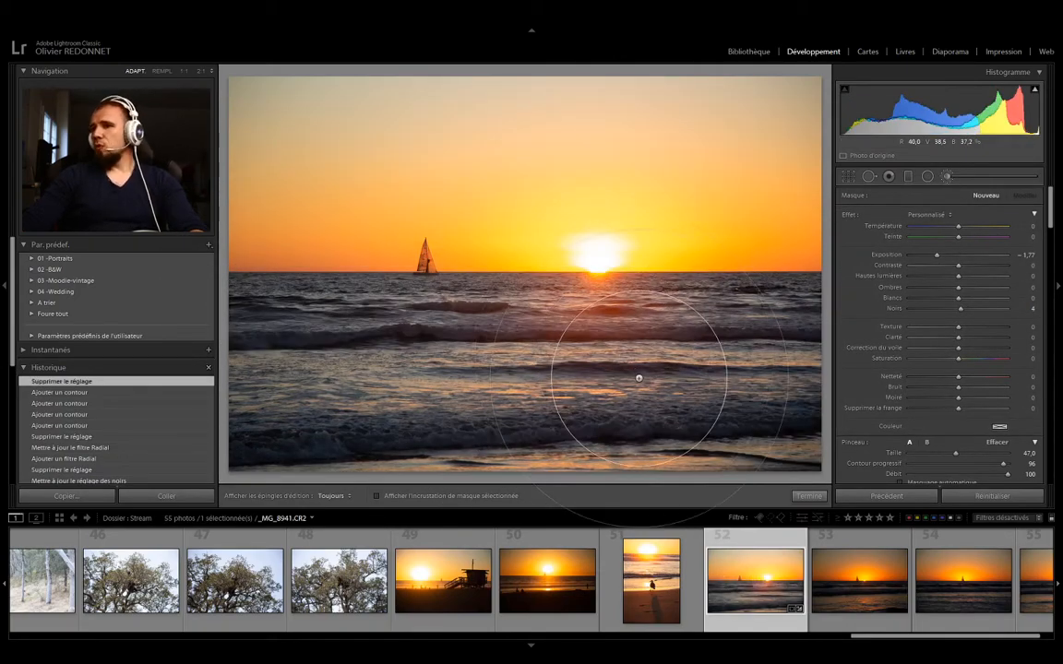
pyautogui.click(945, 178)
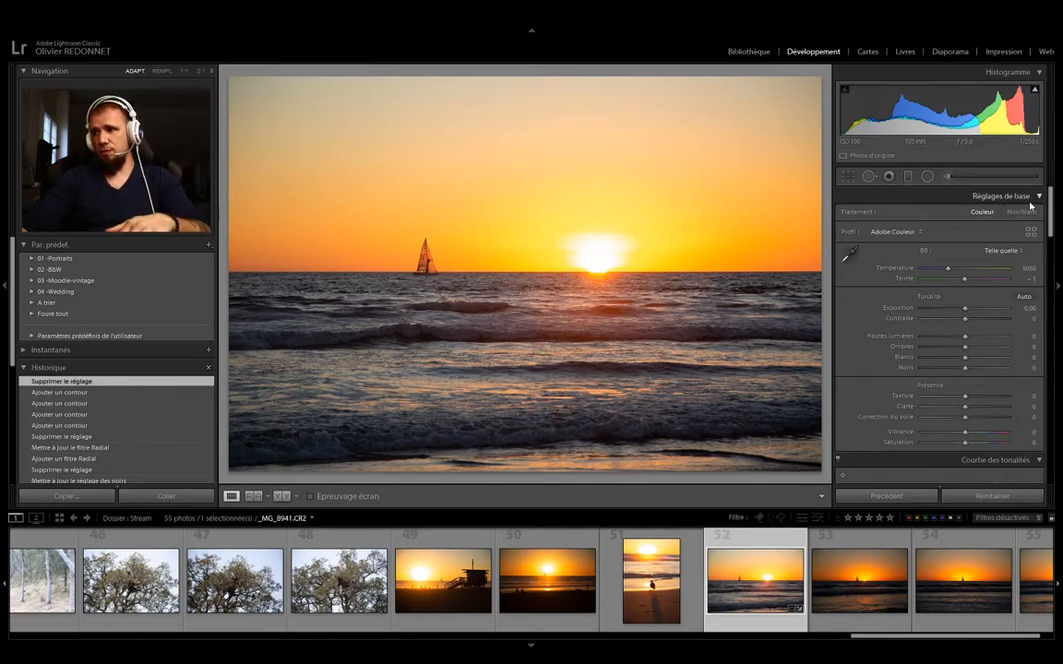
# Step: Collapse all the Develop adjustment sections, from Réglages de base through Etalonnage
pyautogui.click(917, 458)
pyautogui.click(1014, 409)
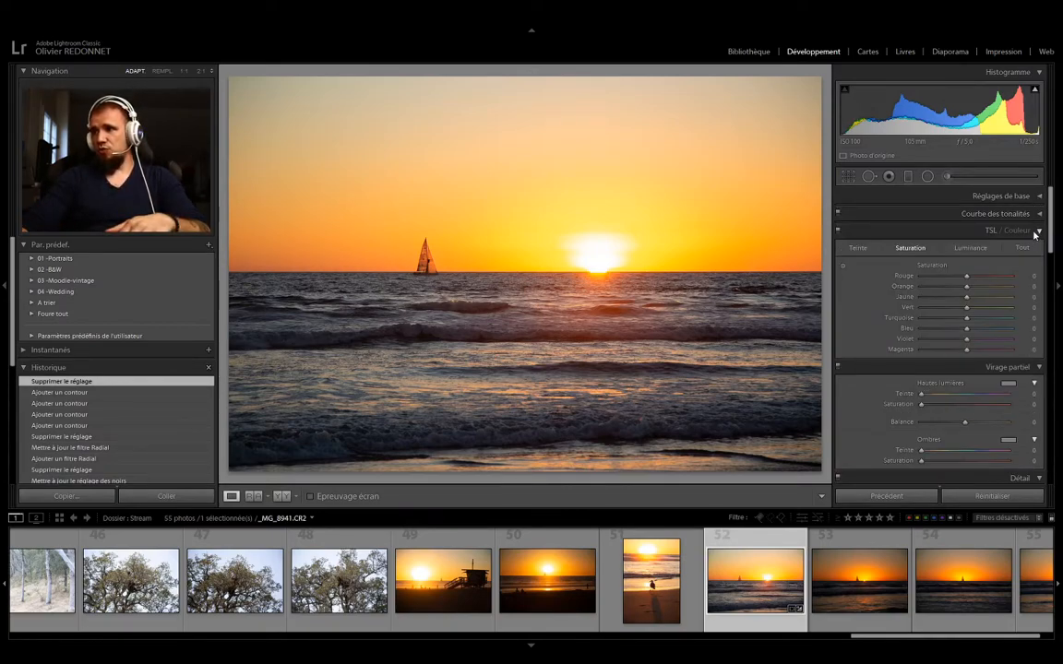
pyautogui.click(1035, 232)
pyautogui.click(1038, 249)
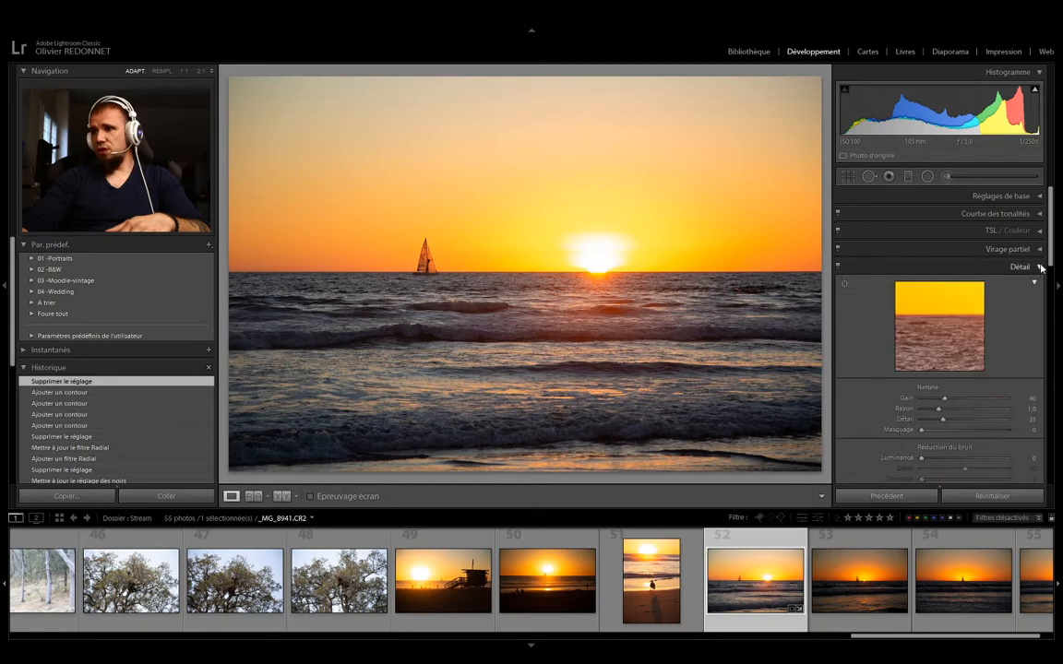
pyautogui.click(1041, 267)
pyautogui.click(1040, 284)
pyautogui.click(1040, 284)
pyautogui.click(1041, 302)
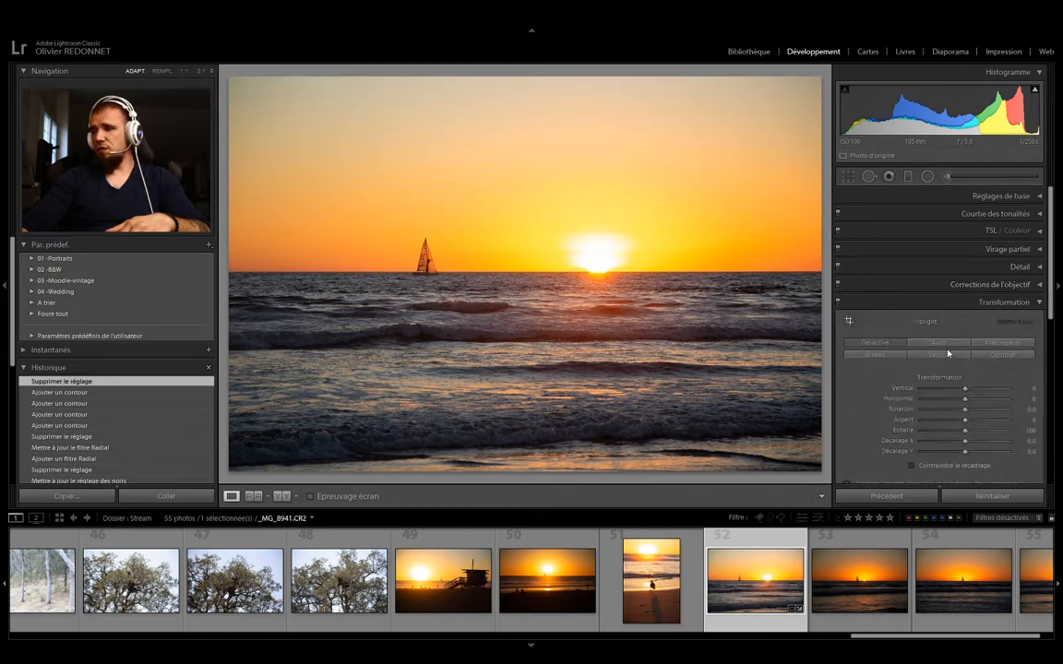
pyautogui.click(1036, 303)
pyautogui.click(1038, 337)
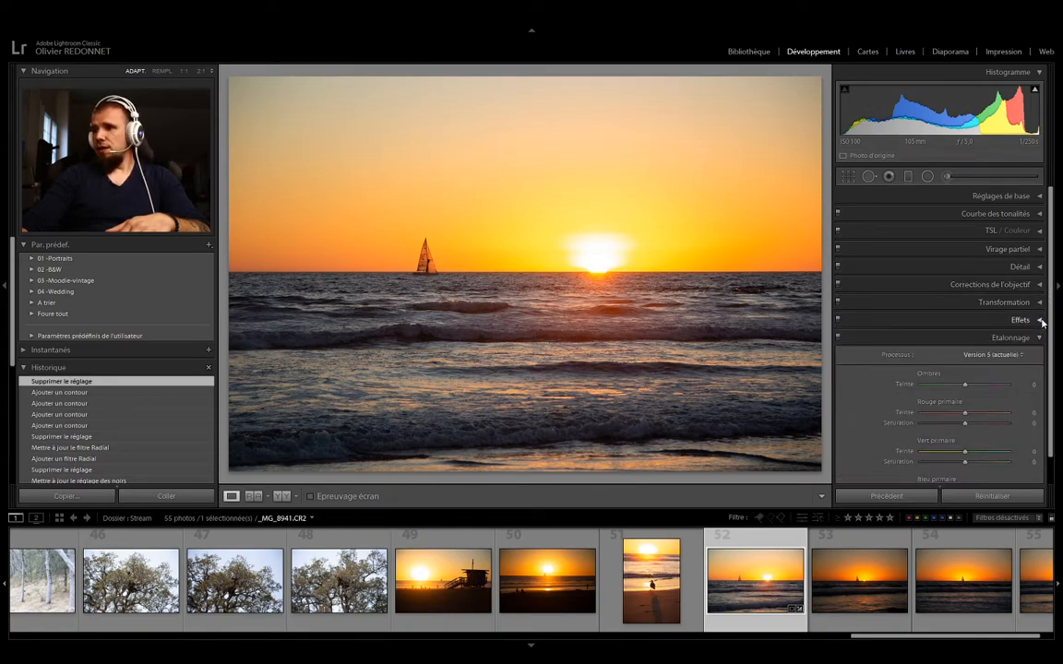
pyautogui.click(1039, 338)
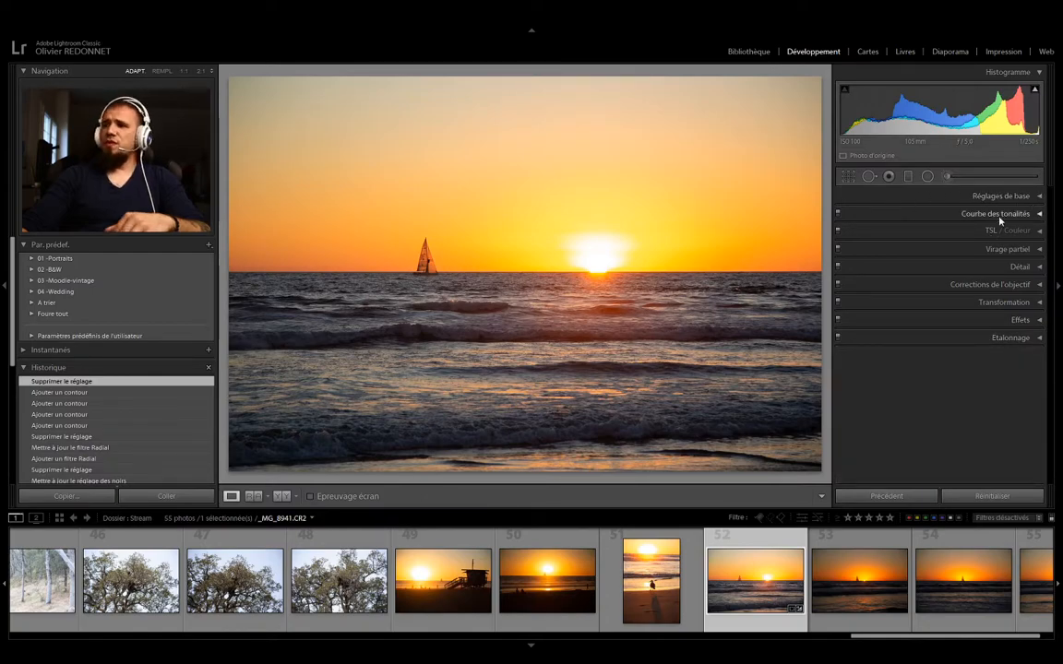
# Step: Expand Réglages de base, try the Auto tone adjustment, and reset all of the photo's Develop settings
pyautogui.click(1040, 196)
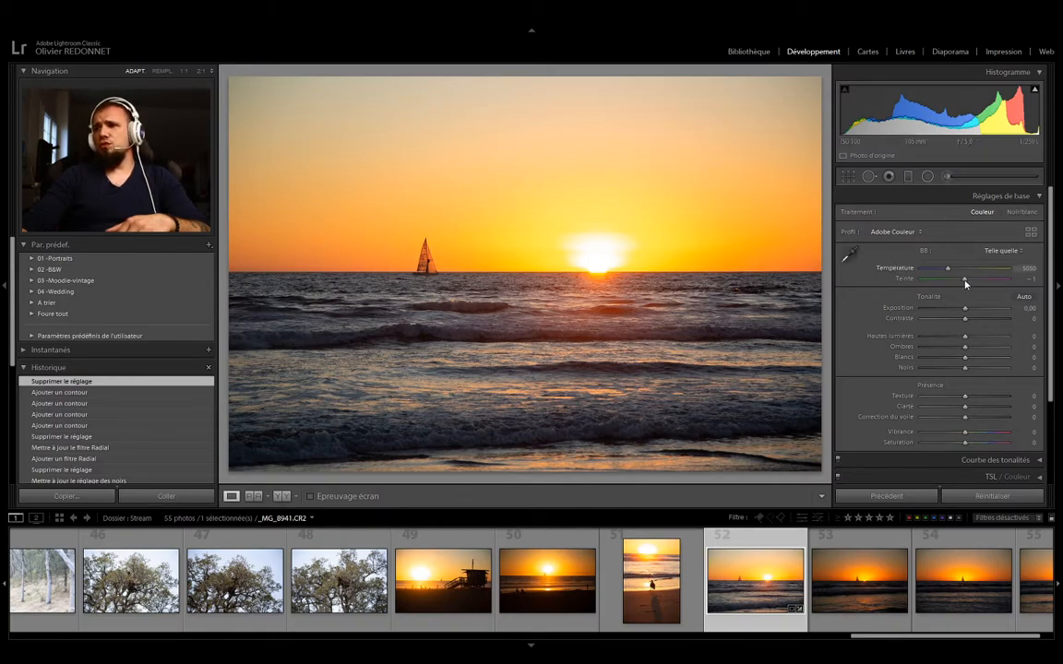
pyautogui.click(1024, 298)
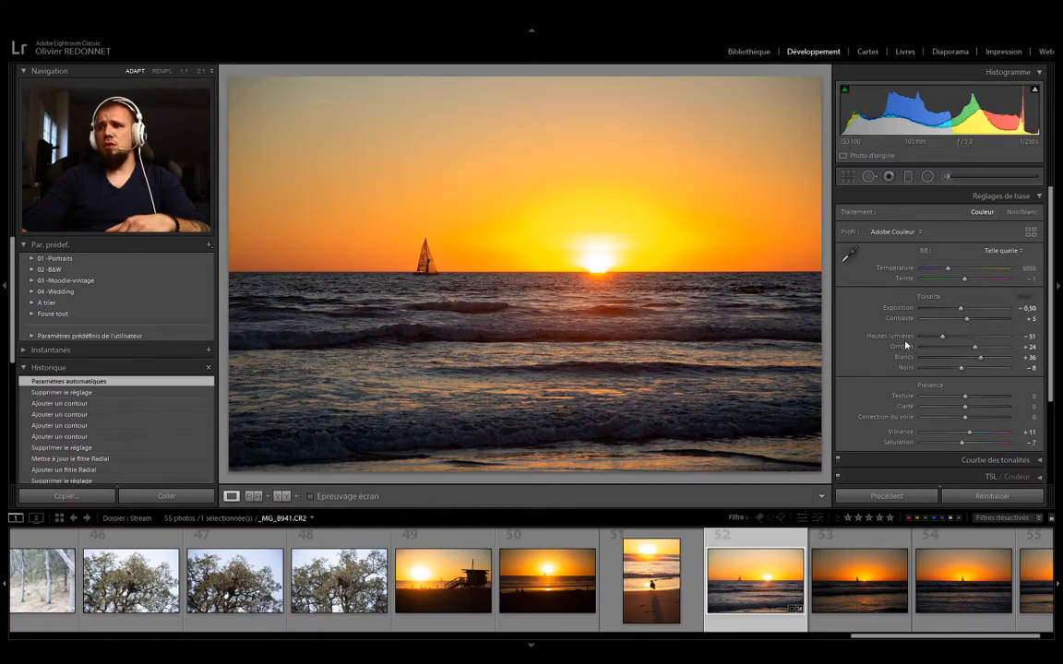
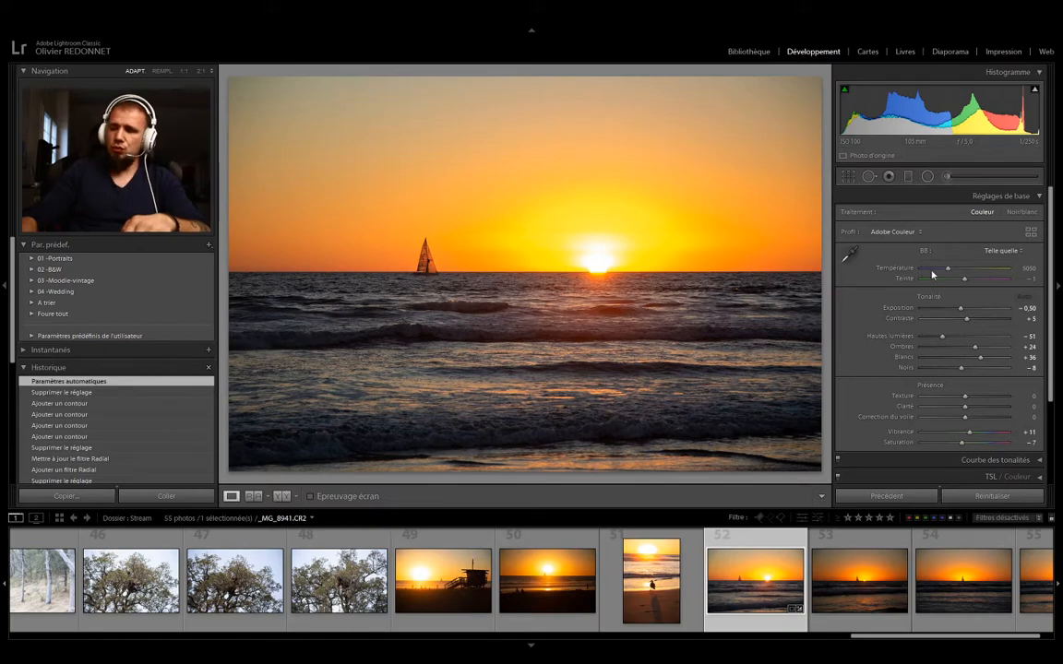
pyautogui.click(991, 496)
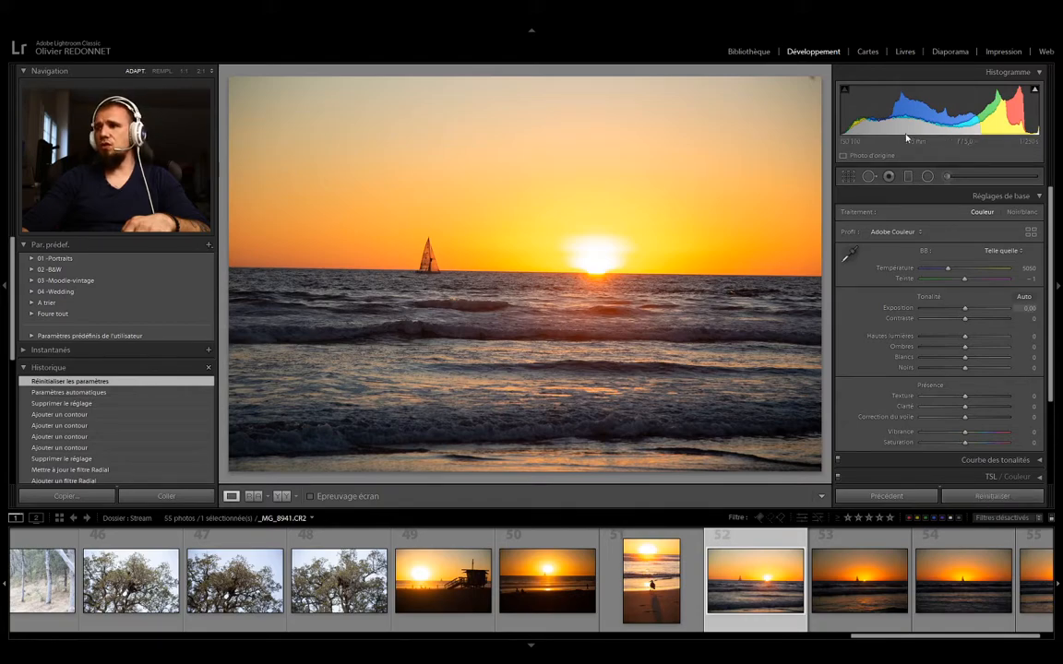
# Step: Straighten the sailboat photo along the sea horizon with the angle ruler to -0.88 and apply the crop
pyautogui.click(847, 177)
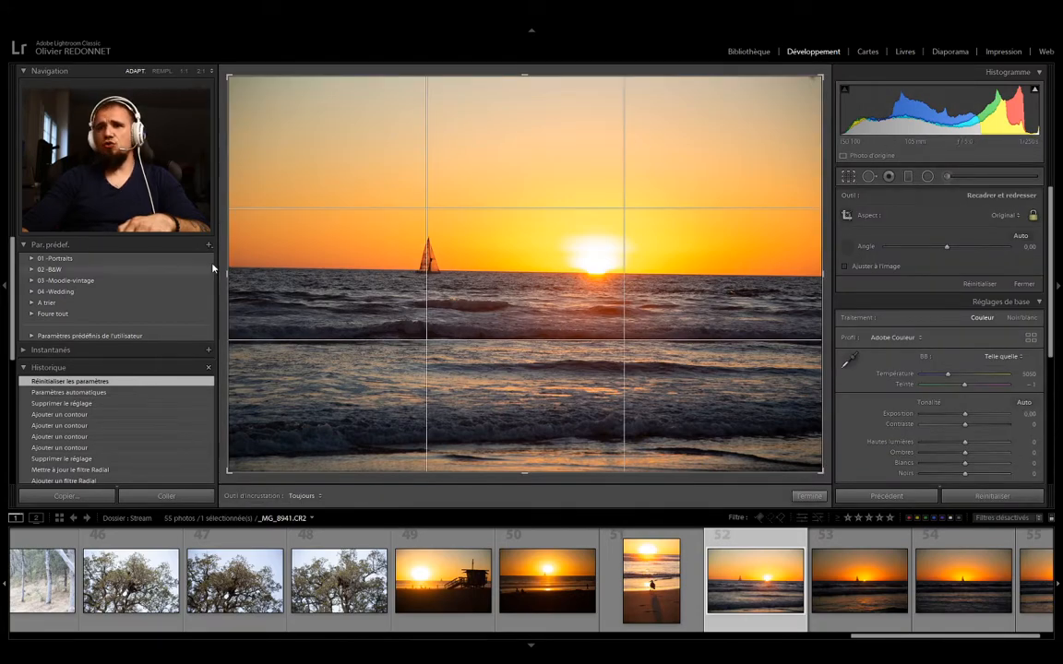
pyautogui.moveTo(244, 269); pyautogui.dragTo(740, 275)
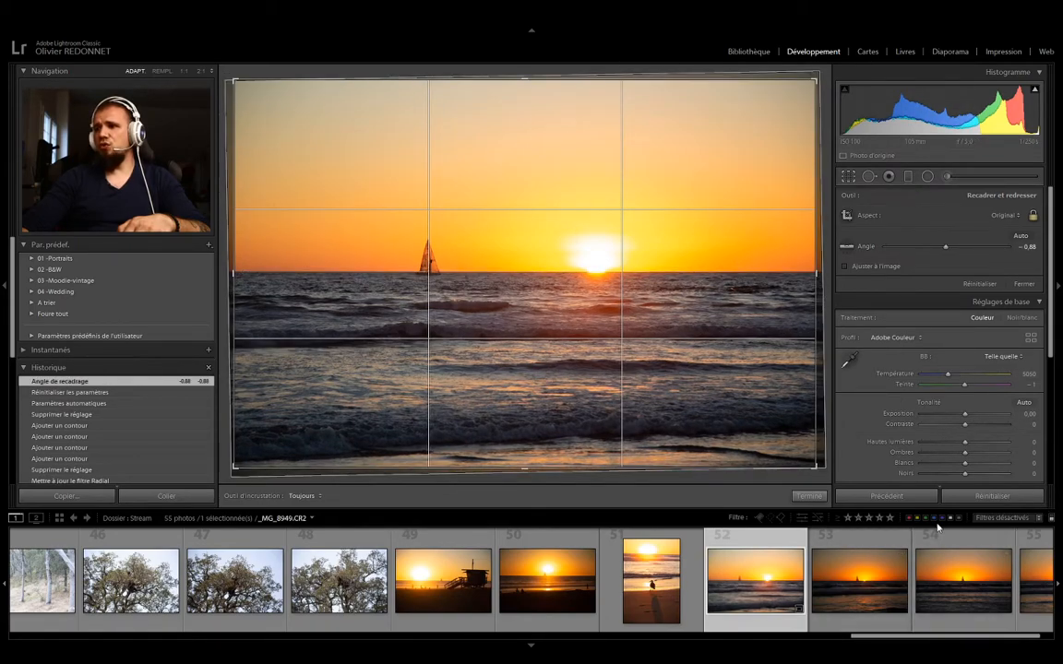
pyautogui.click(851, 175)
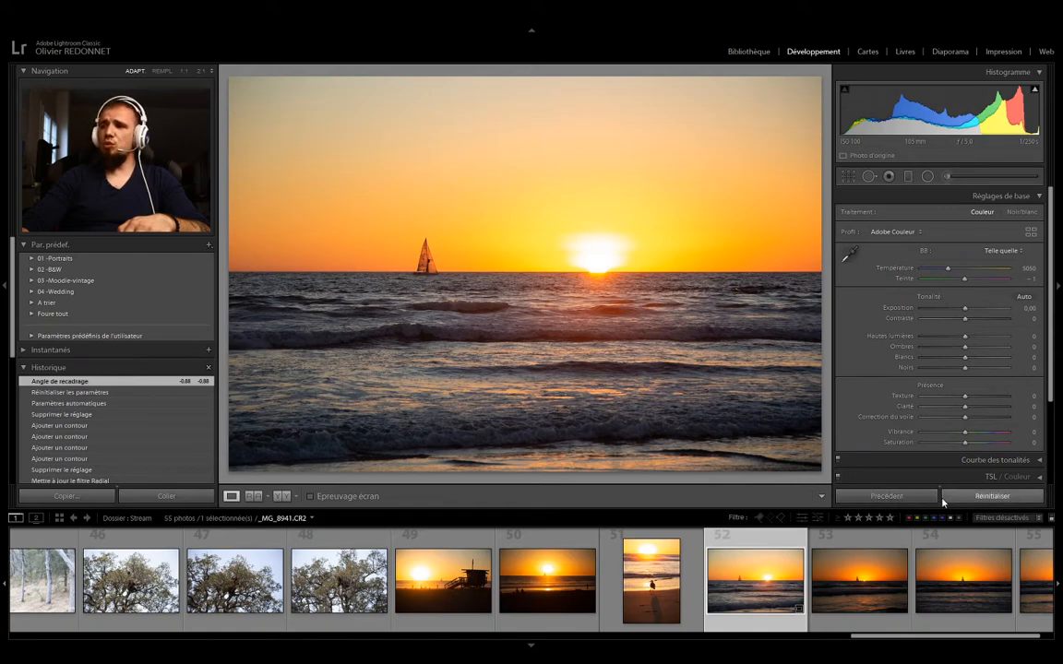
# Step: Review the photo's edit history and compare the Angle de recadrage state with the reset, automatic and deleted-adjustment states before it
pyautogui.scroll(-5, 105, 371)
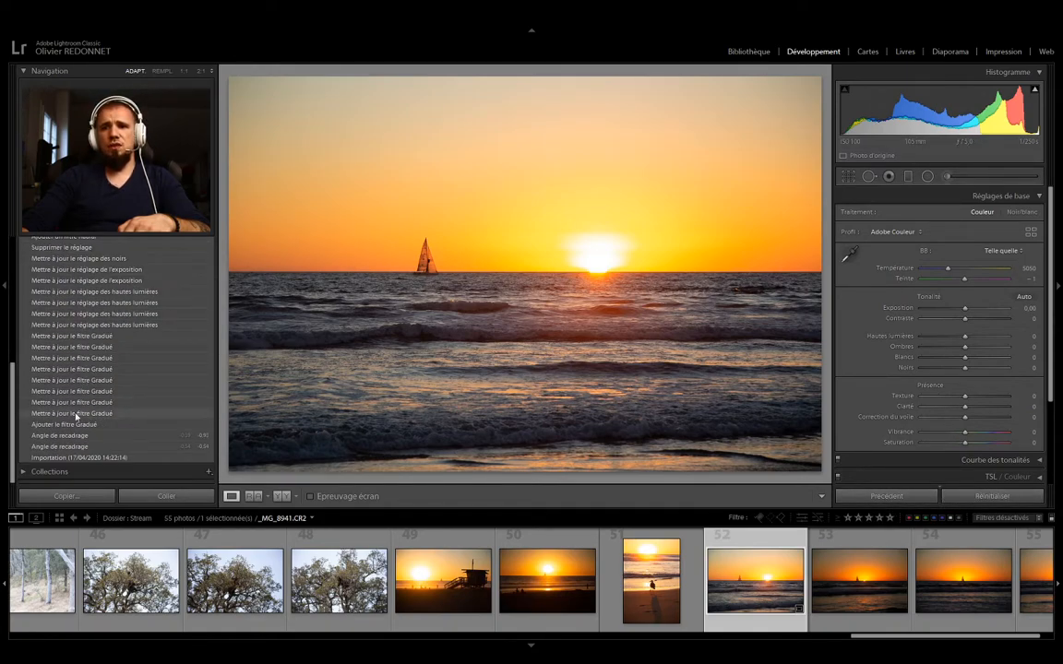
pyautogui.scroll(5, 78, 397)
pyautogui.scroll(-5, 104, 293)
pyautogui.scroll(4, 159, 342)
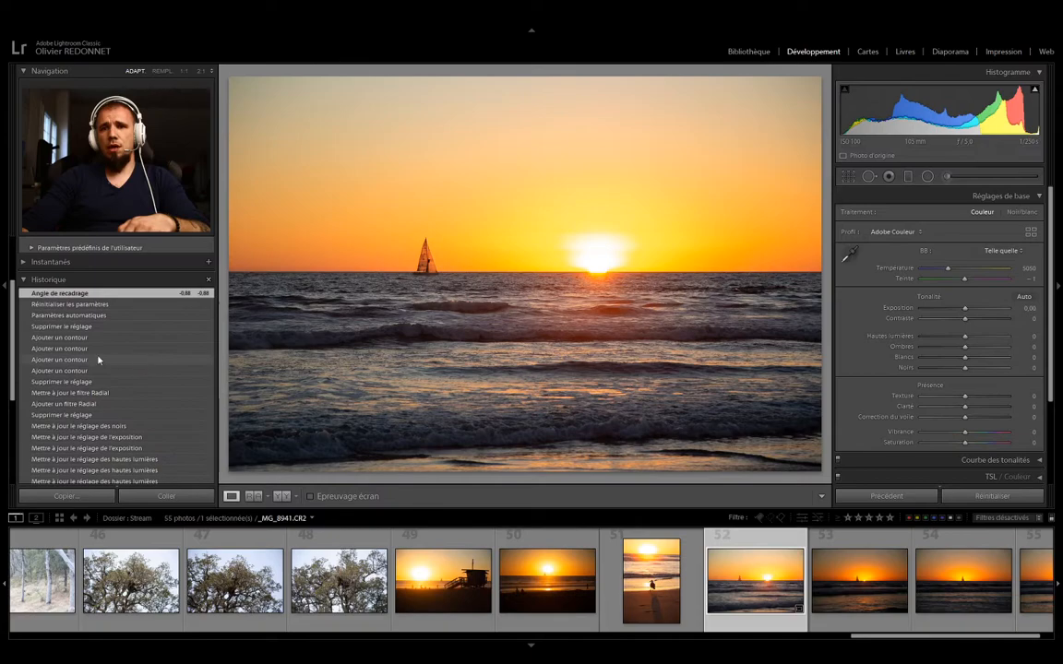
pyautogui.click(57, 315)
pyautogui.click(57, 304)
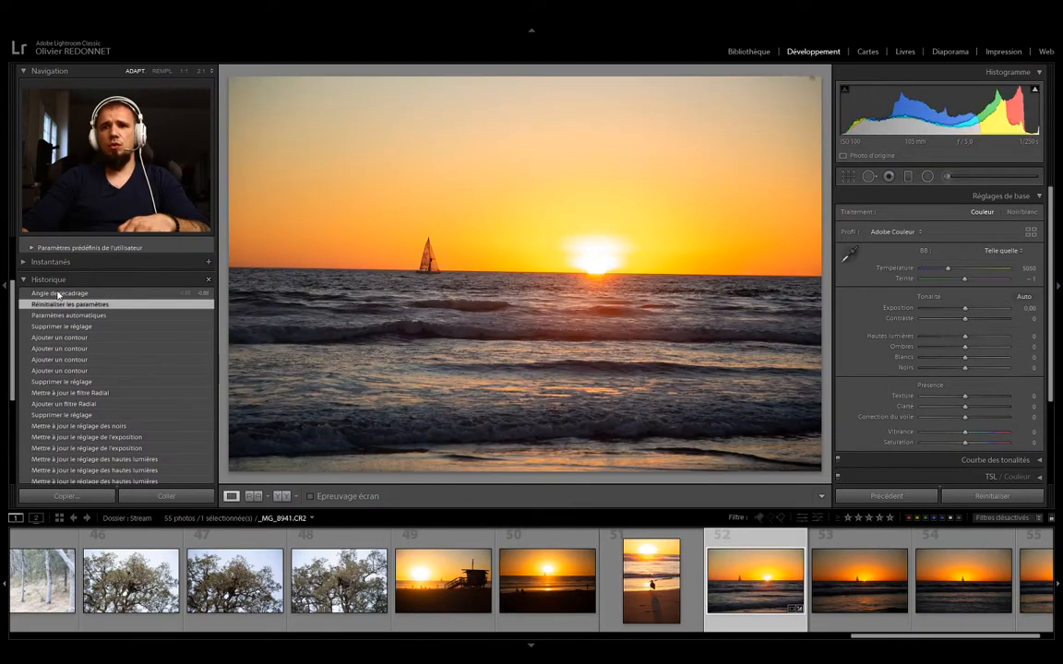
pyautogui.click(58, 294)
pyautogui.click(62, 316)
pyautogui.click(56, 295)
pyautogui.click(61, 323)
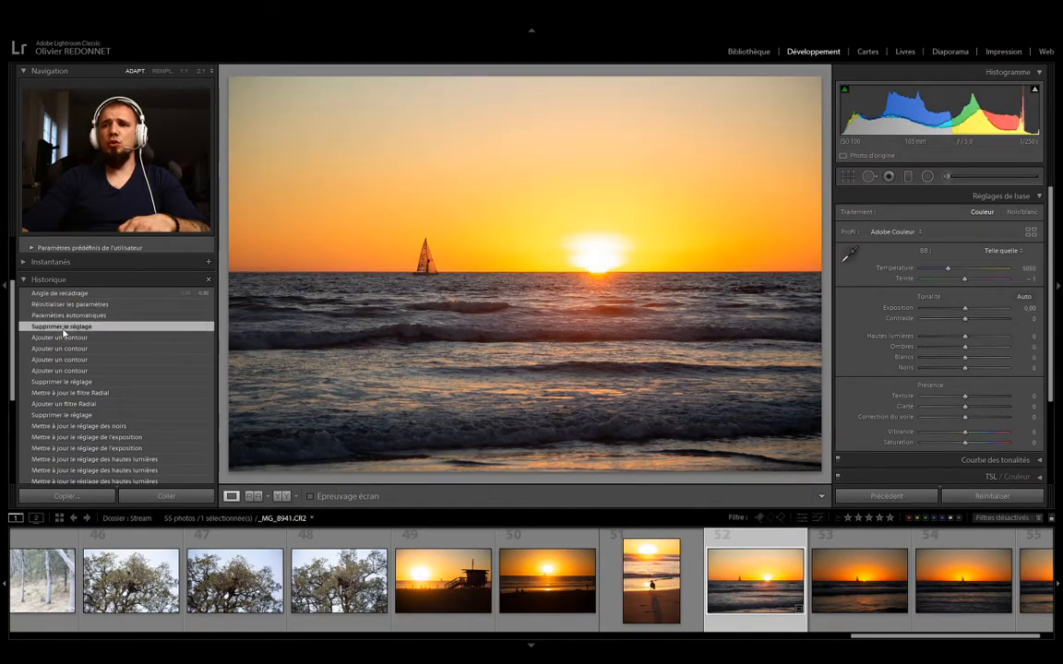
pyautogui.click(57, 294)
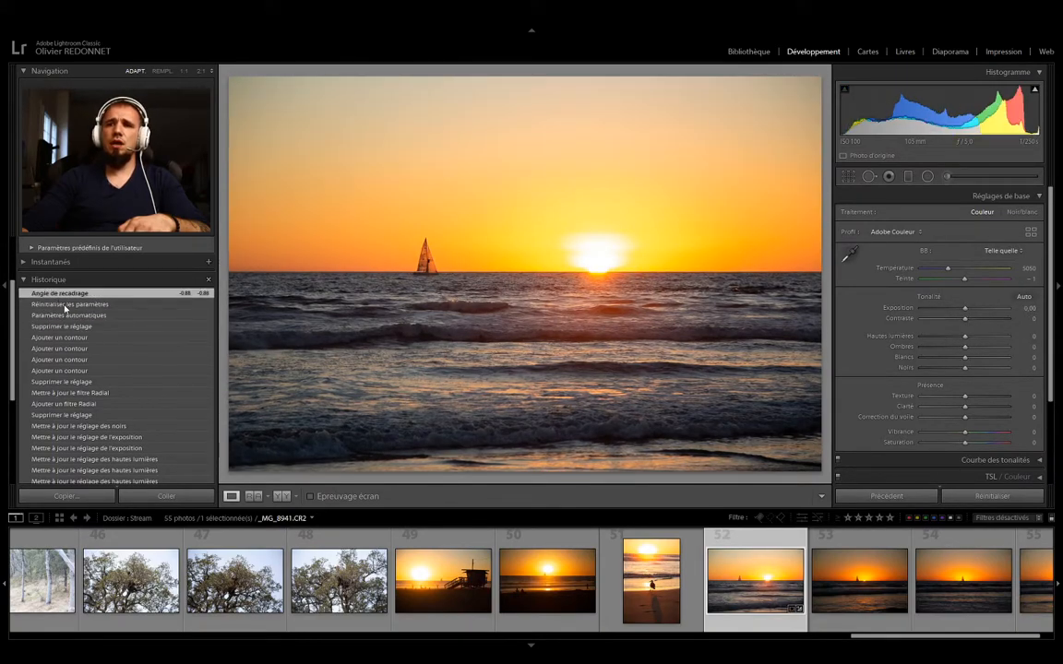
# Step: Return the sailboat photo to the Réinitialiser les paramètres history state after comparing it with neighbouring states, and collapse the history
pyautogui.click(55, 304)
pyautogui.click(57, 294)
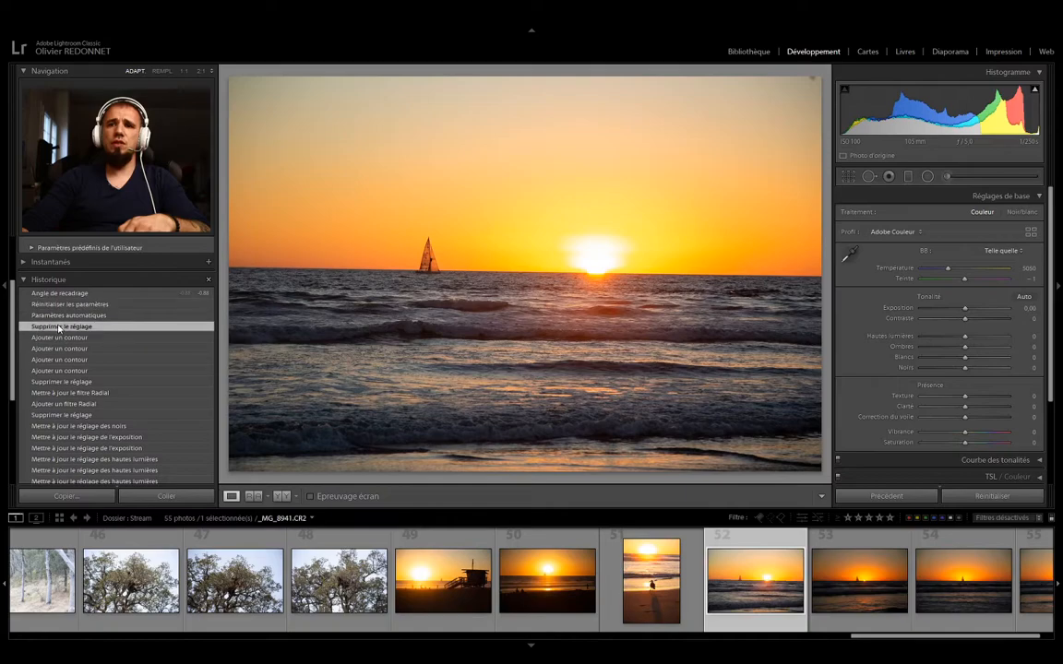
pyautogui.click(62, 315)
pyautogui.click(64, 305)
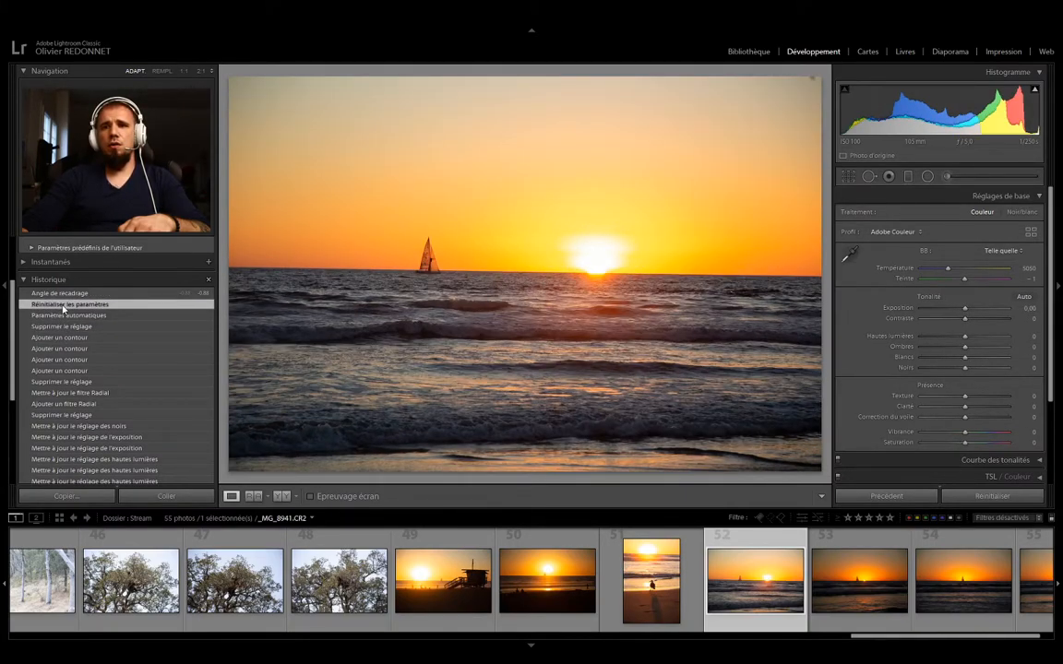
pyautogui.click(63, 315)
pyautogui.click(62, 304)
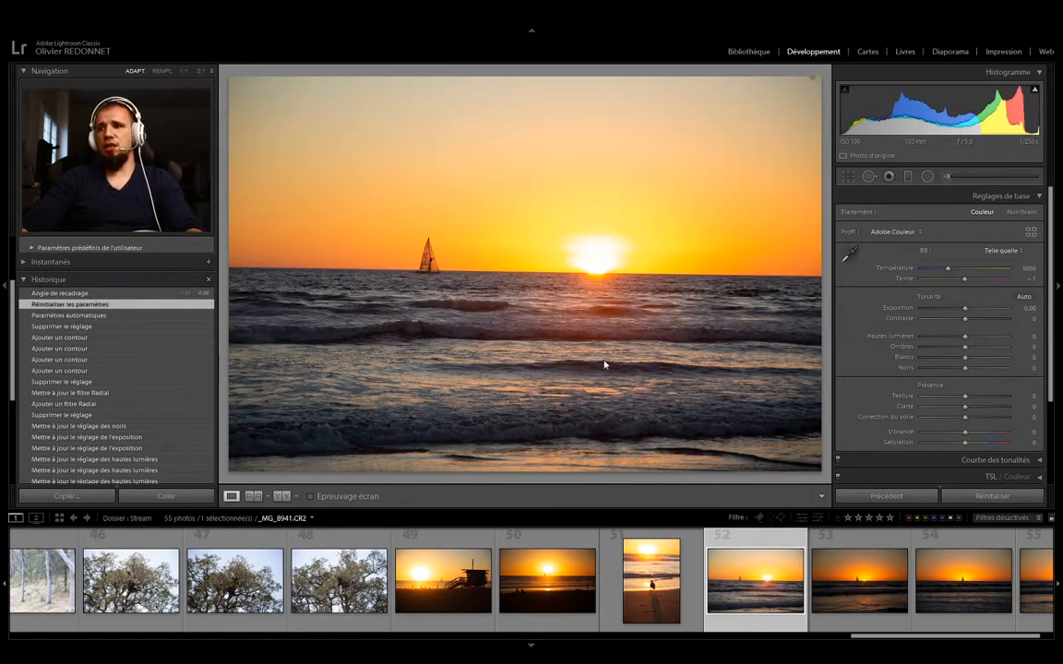
pyautogui.click(35, 294)
pyautogui.click(49, 304)
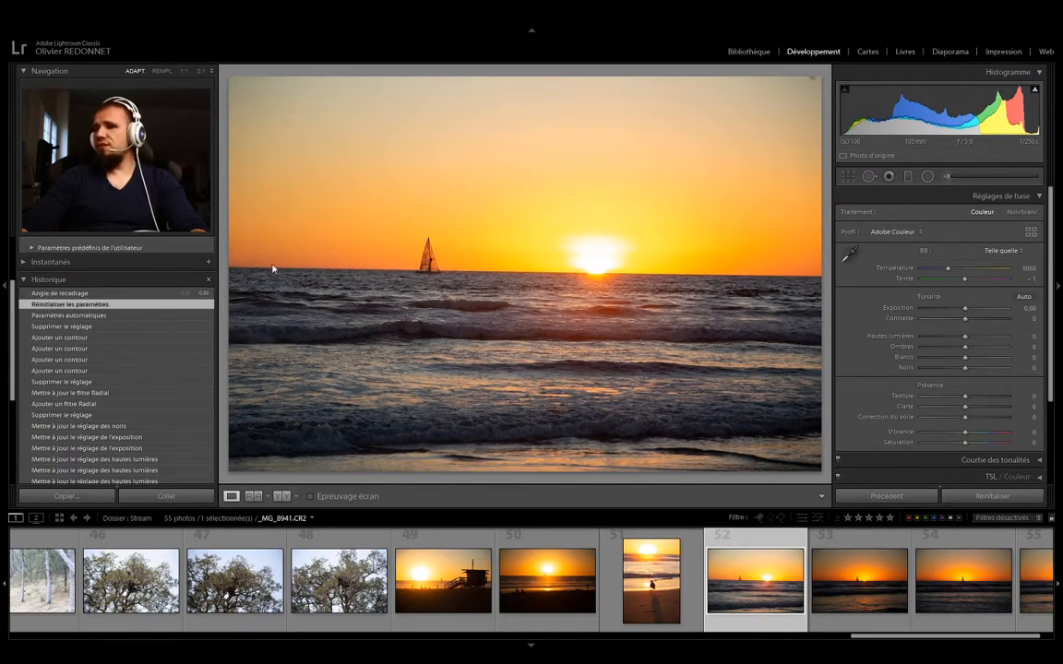
pyautogui.click(37, 279)
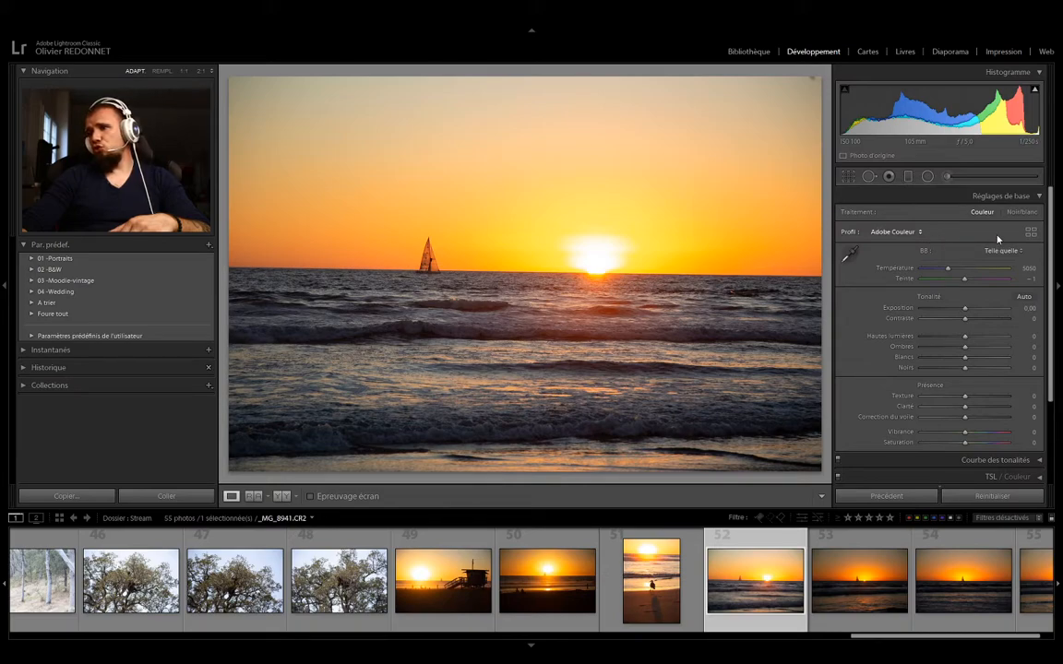
# Step: Try the Noir/blanc treatment on the sailboat photo several times, returning to Couleur each time
pyautogui.click(1018, 212)
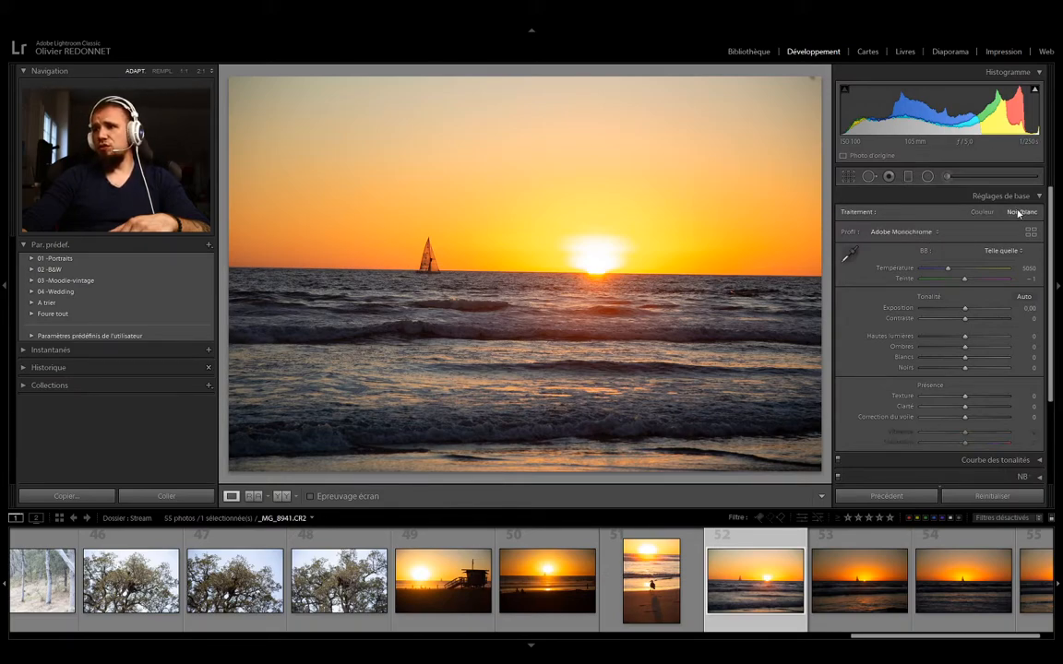
pyautogui.click(981, 212)
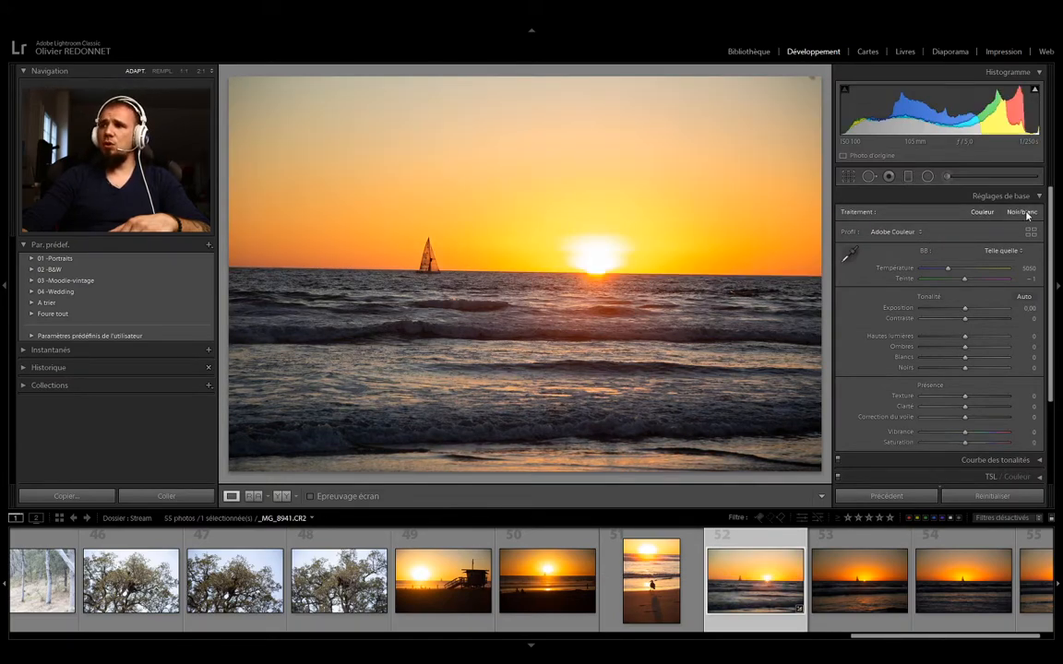
pyautogui.click(1026, 214)
pyautogui.press('v')
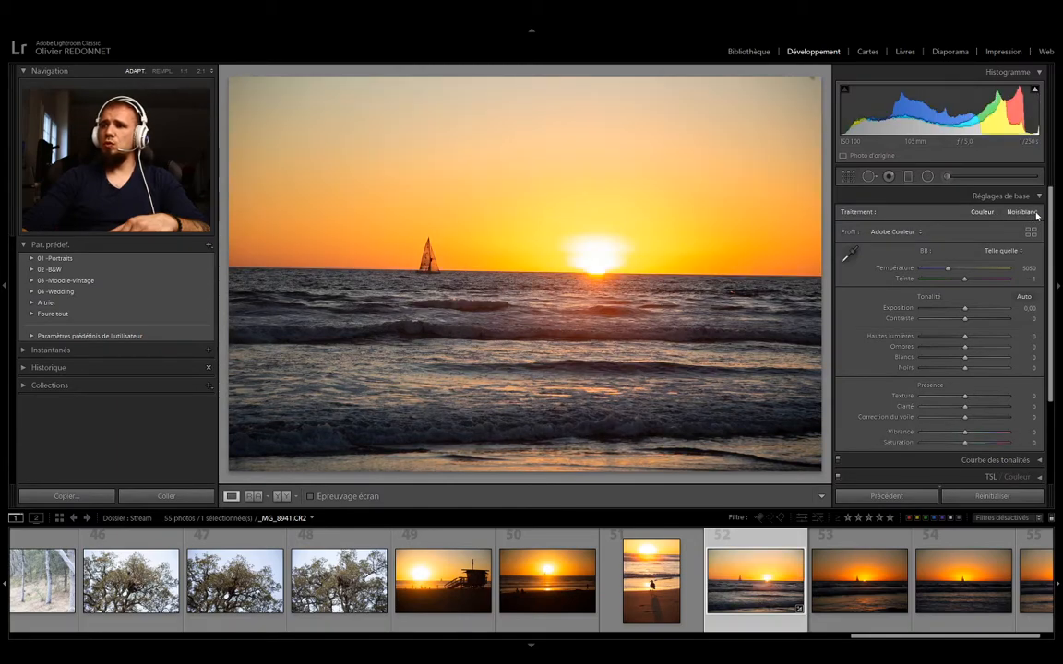
pyautogui.click(1035, 214)
pyautogui.press('v')
pyautogui.click(1025, 216)
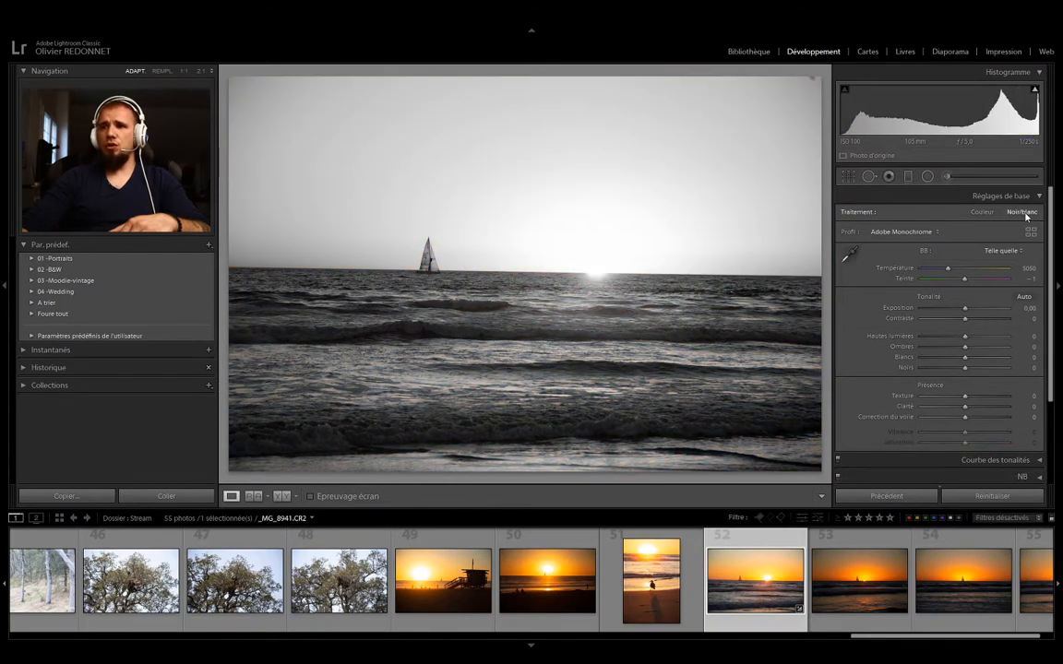
pyautogui.press('v')
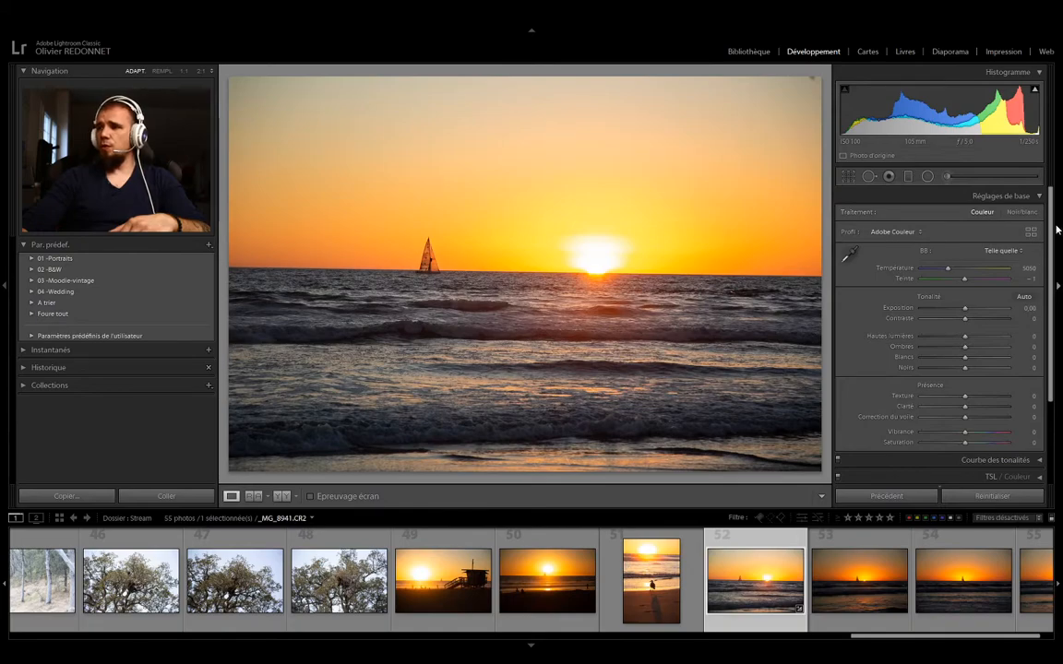
# Step: Try the Auto, Lumière naturelle, Temps nuageux and Tungstène white balance presets, and restore the white balance to Telle quelle
pyautogui.scroll(-1, 873, 271)
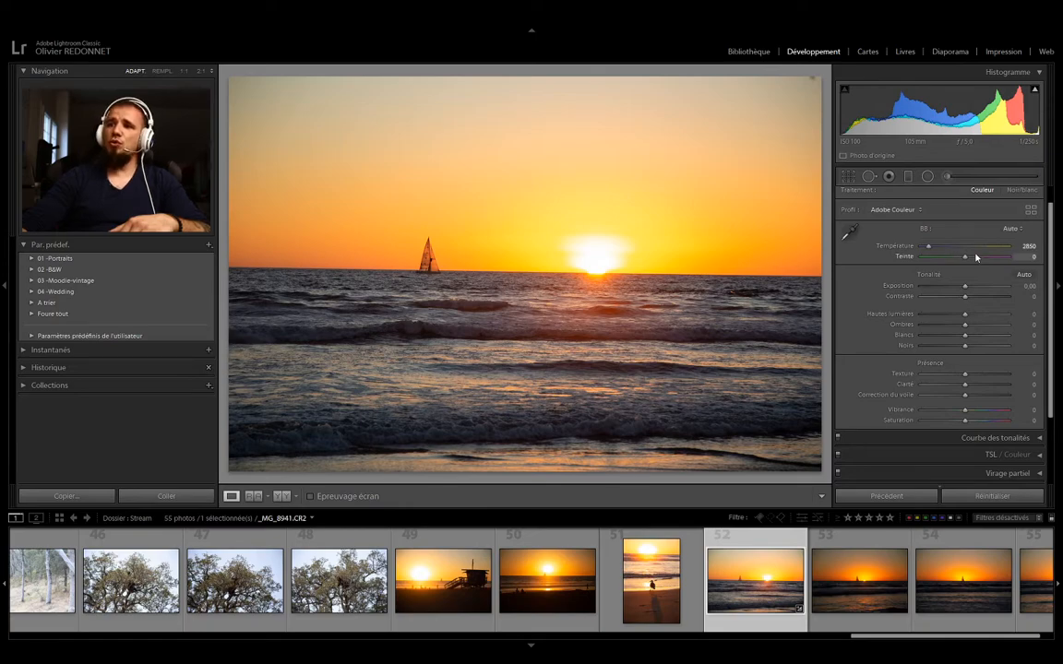
pyautogui.hotkey('ctrl', 'shift', 'u')
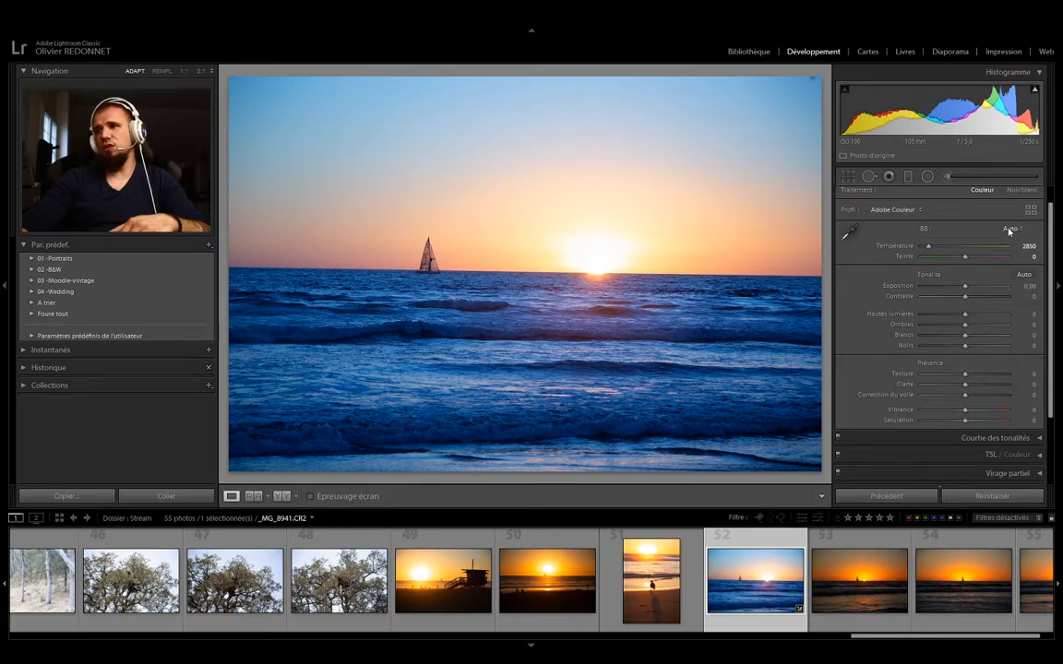
pyautogui.click(993, 267)
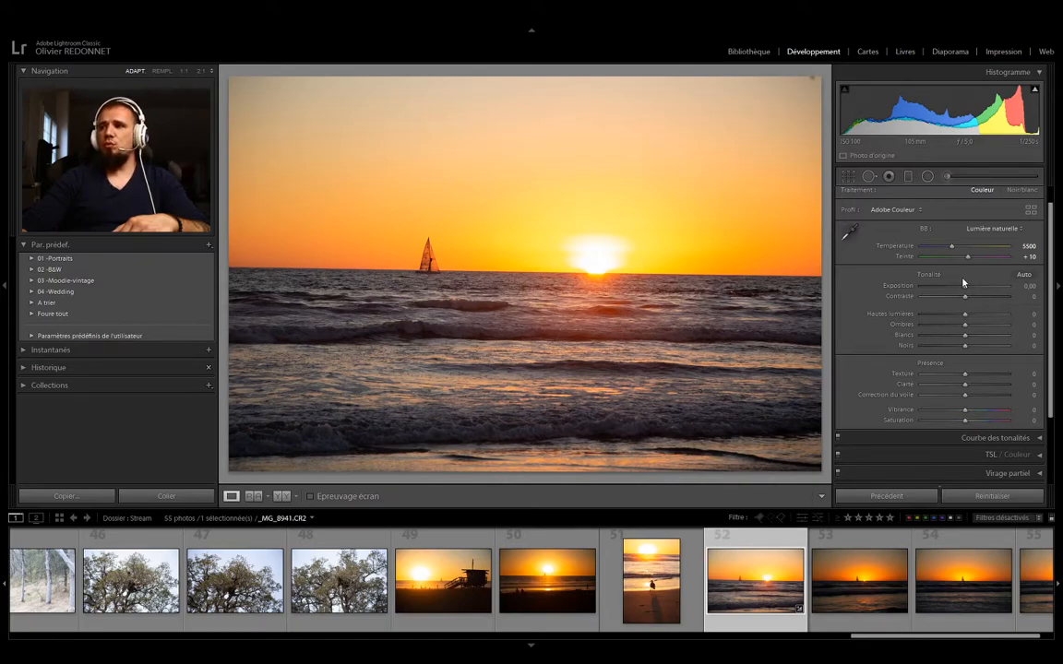
pyautogui.click(994, 228)
pyautogui.click(1001, 242)
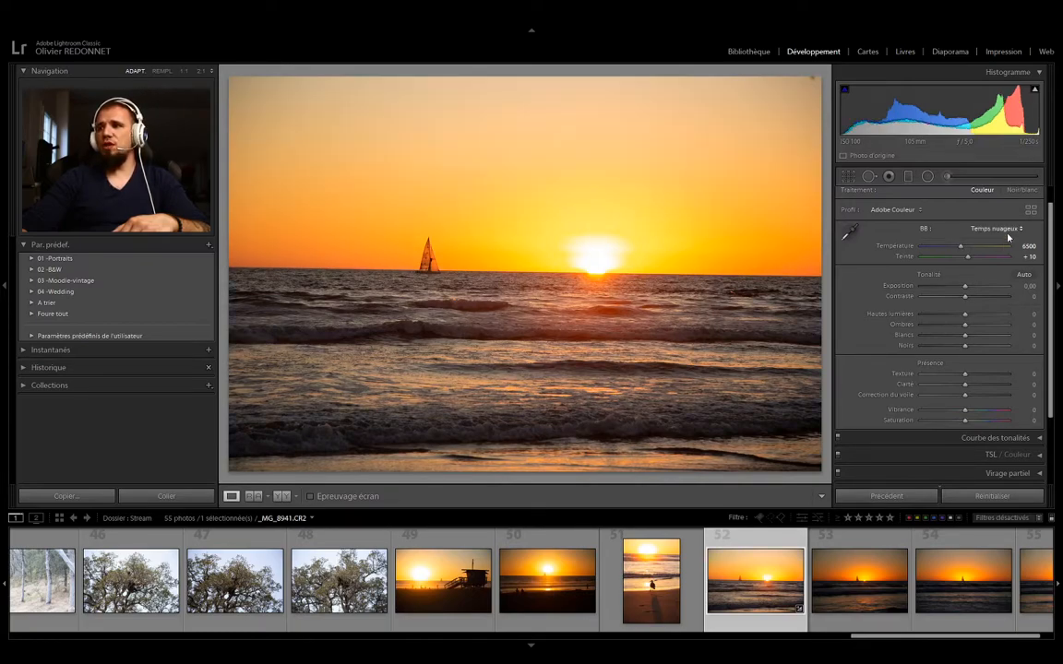
pyautogui.click(960, 306)
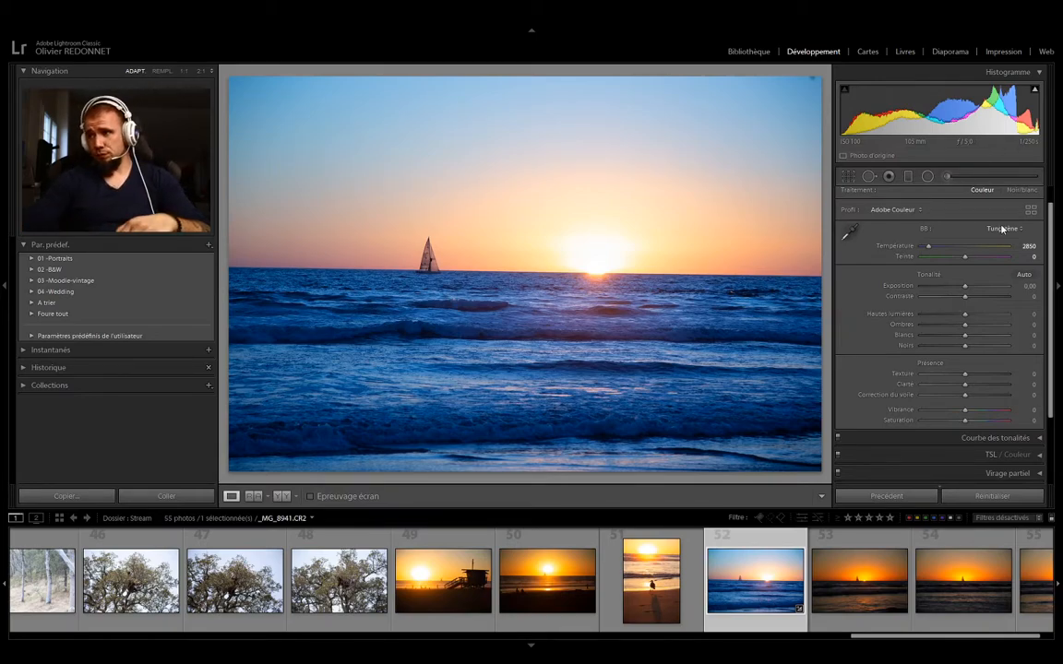
pyautogui.doubleClick(948, 250)
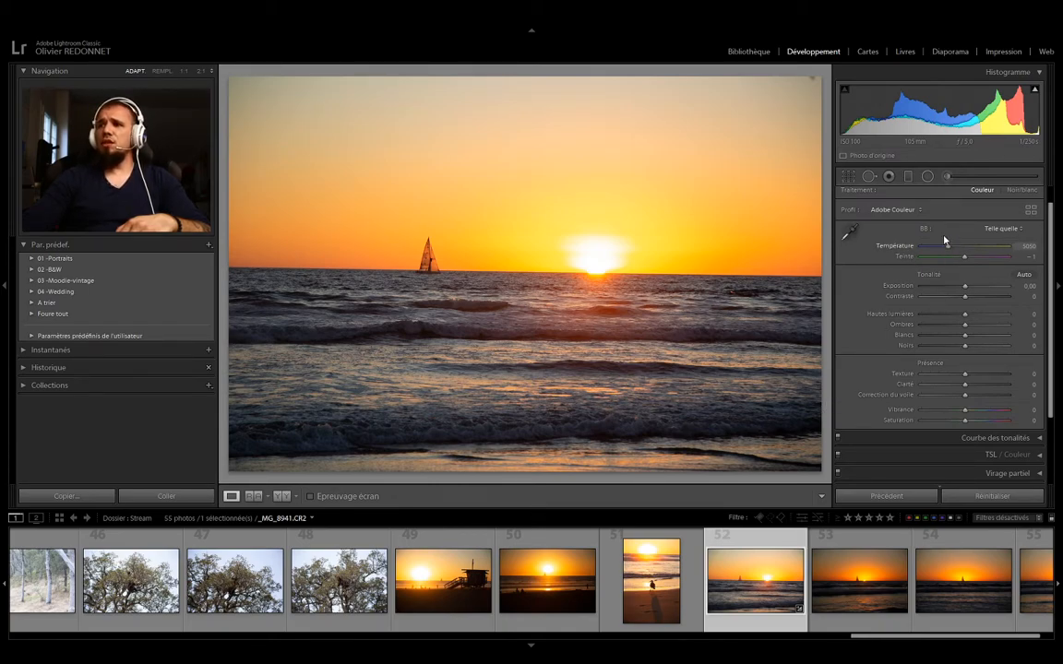
# Step: Try custom white balances, including Température 4420 with Teinte -7 and 5440 with -47, and reset both values
pyautogui.moveTo(951, 249)
pyautogui.mouseDown()
pyautogui.moveTo(927, 247)
pyautogui.moveTo(987, 251)
pyautogui.moveTo(920, 250)
pyautogui.moveTo(951, 248)
pyautogui.moveTo(931, 247)
pyautogui.moveTo(964, 262)
pyautogui.mouseUp()
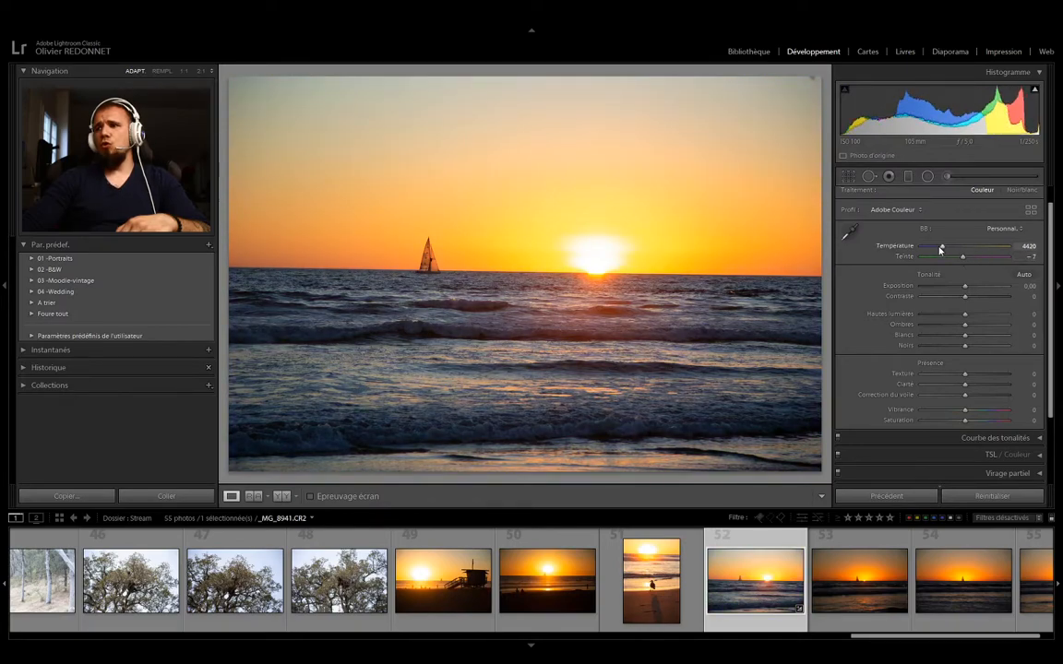
pyautogui.moveTo(941, 249); pyautogui.dragTo(947, 246)
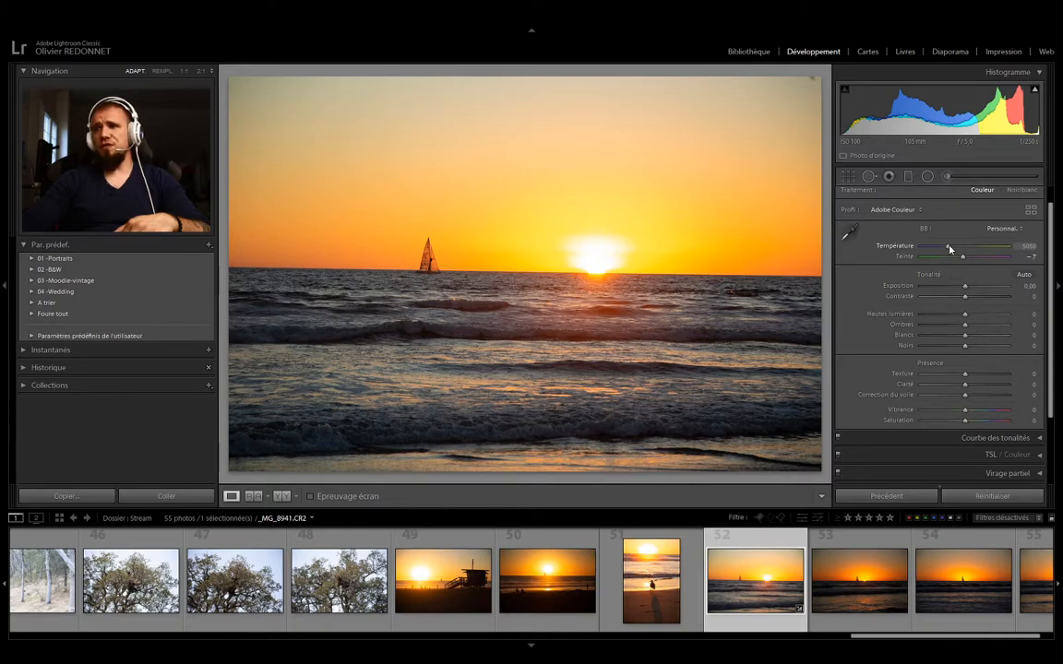
pyautogui.moveTo(949, 249)
pyautogui.mouseDown()
pyautogui.moveTo(927, 247)
pyautogui.moveTo(1004, 255)
pyautogui.moveTo(952, 248)
pyautogui.moveTo(973, 261)
pyautogui.moveTo(941, 264)
pyautogui.moveTo(951, 257)
pyautogui.mouseUp()
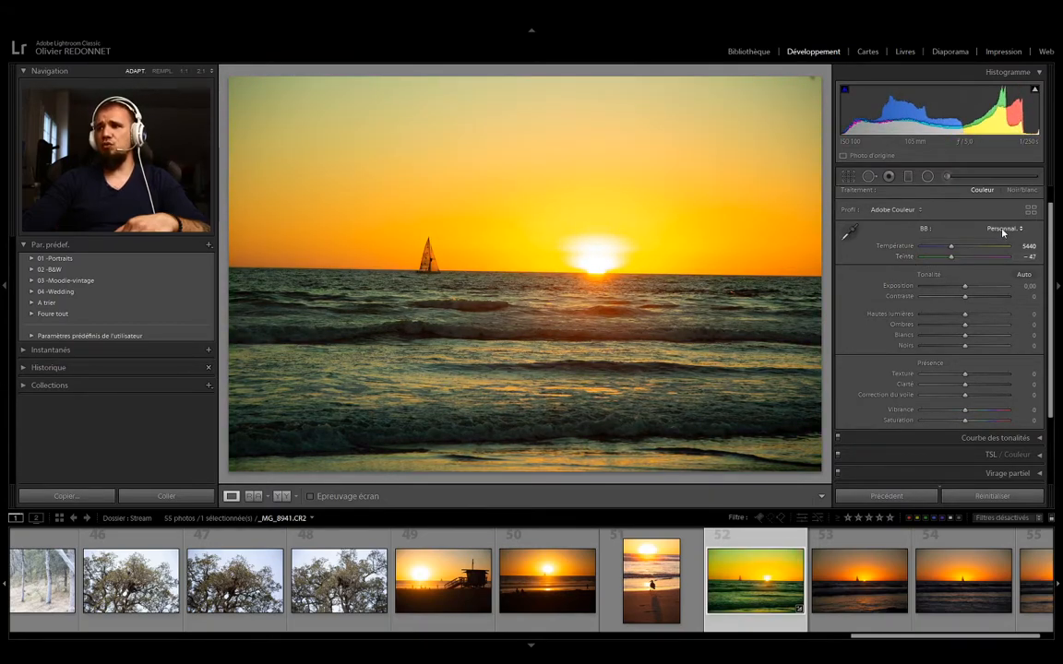
pyautogui.doubleClick(924, 228)
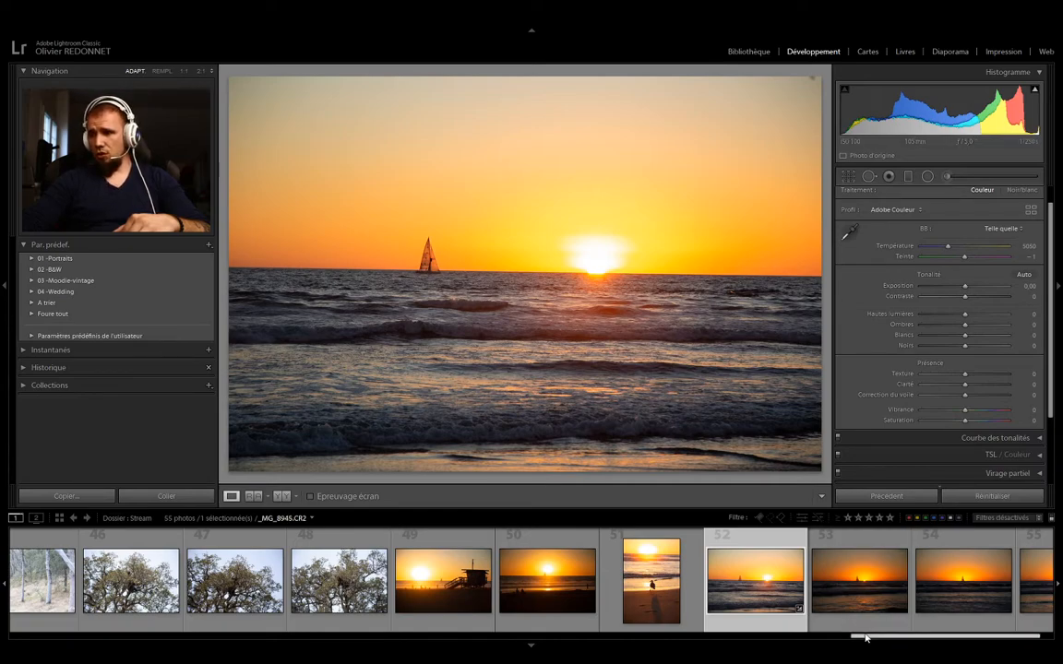
# Step: Open the first photo of the folder, the man sitting in the desert, try Exposition at +1,05 and reset it
pyautogui.moveTo(865, 638); pyautogui.dragTo(19, 643)
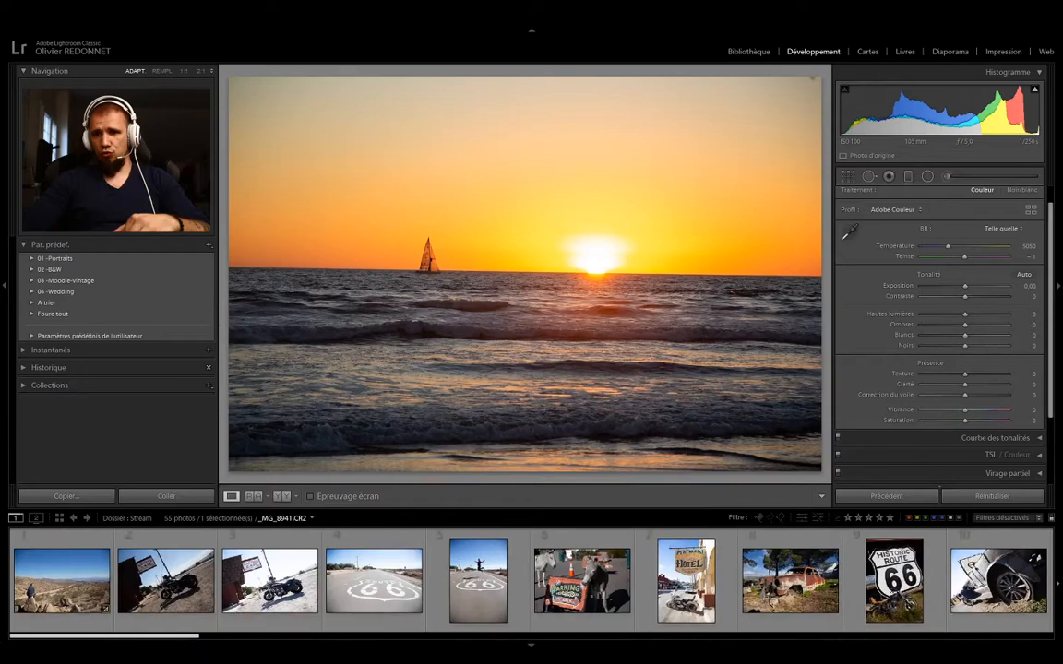
pyautogui.click(61, 581)
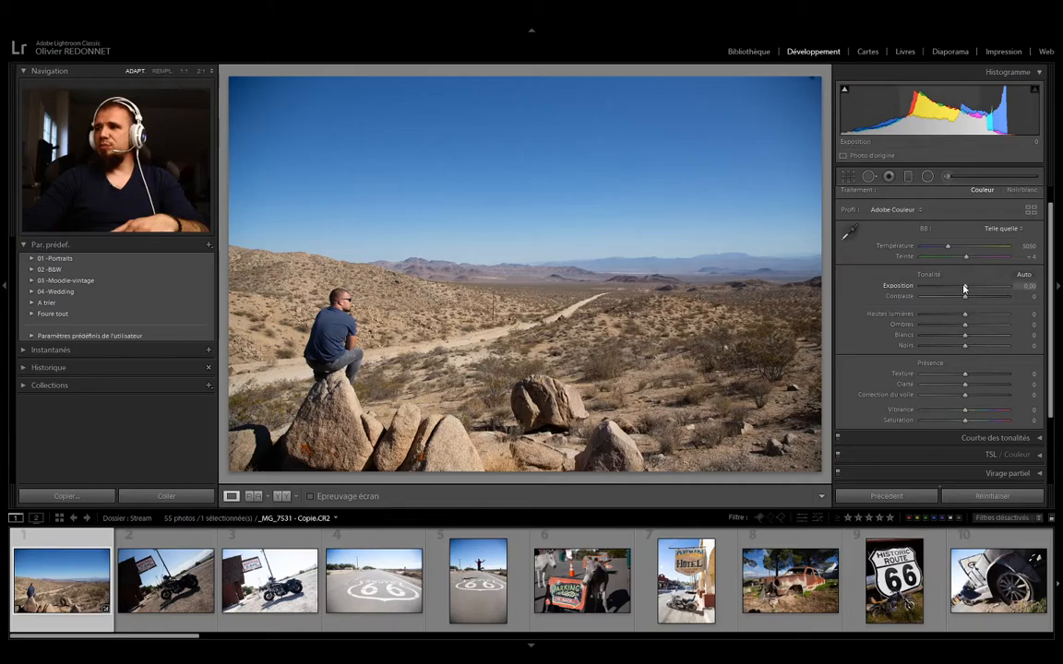
pyautogui.moveTo(965, 290)
pyautogui.mouseDown()
pyautogui.moveTo(938, 289)
pyautogui.moveTo(1001, 292)
pyautogui.moveTo(970, 293)
pyautogui.mouseUp()
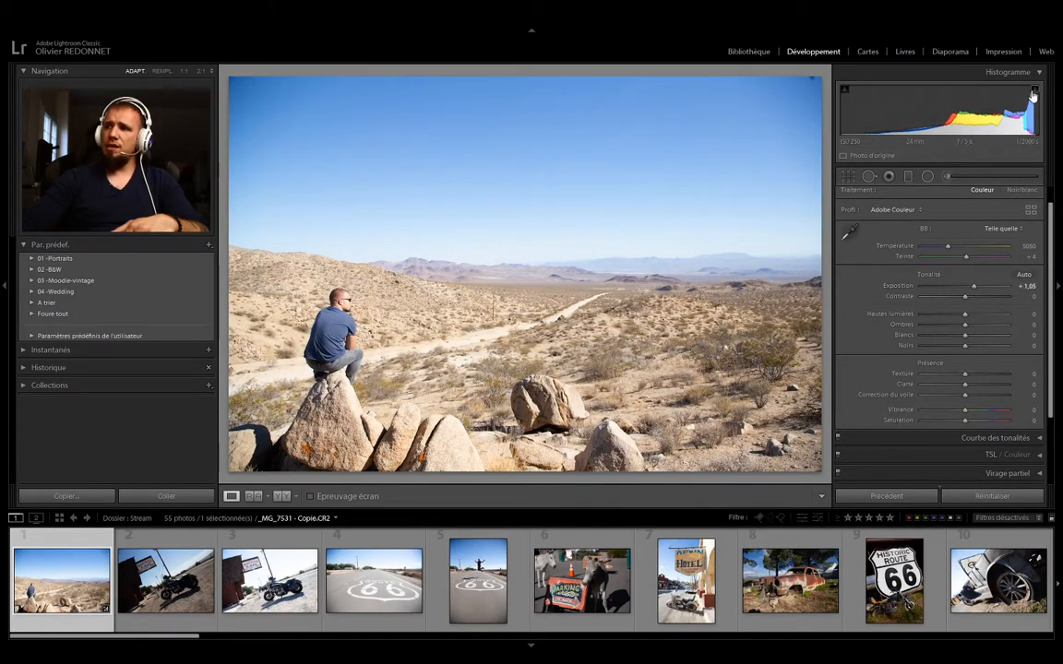
pyautogui.moveTo(975, 286)
pyautogui.mouseDown()
pyautogui.moveTo(985, 291)
pyautogui.moveTo(938, 289)
pyautogui.moveTo(975, 292)
pyautogui.mouseUp()
pyautogui.doubleClick(975, 292)
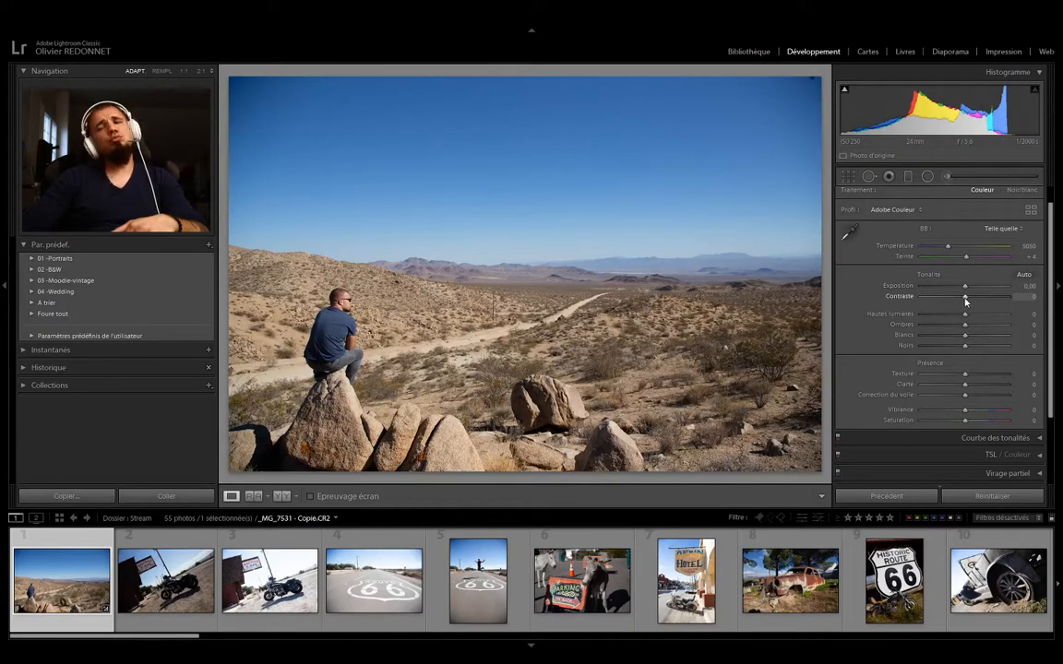
# Step: Try raising the desert photo's contrast to +100 and +76, inspect the man's head up close, and reset contrast to 0
pyautogui.moveTo(965, 300)
pyautogui.mouseDown()
pyautogui.moveTo(998, 302)
pyautogui.moveTo(967, 302)
pyautogui.mouseUp()
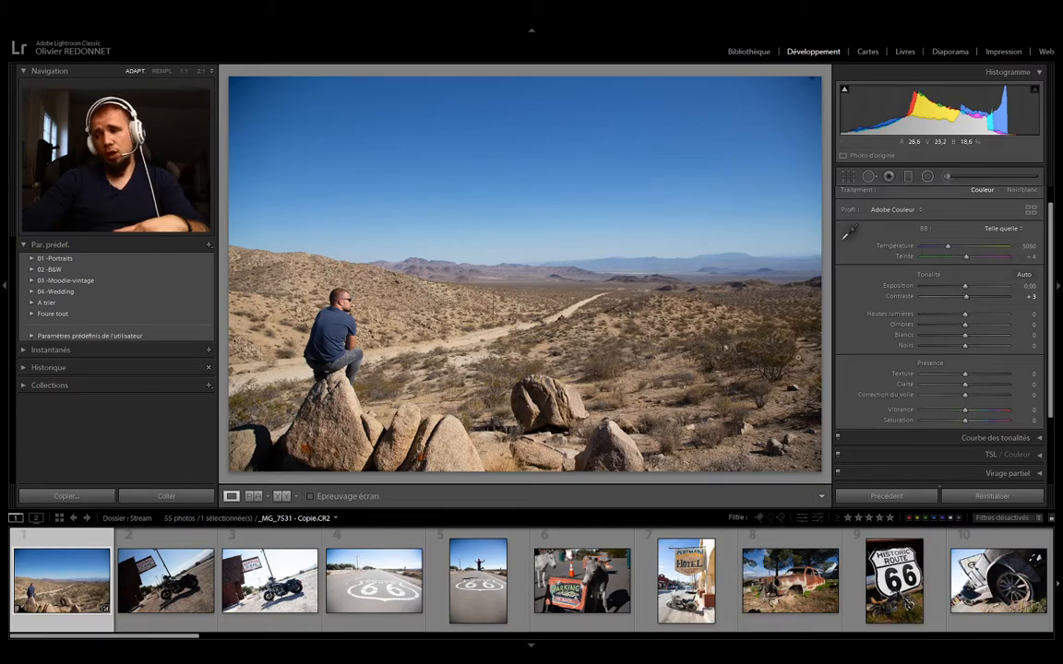
pyautogui.moveTo(965, 296); pyautogui.dragTo(1023, 305)
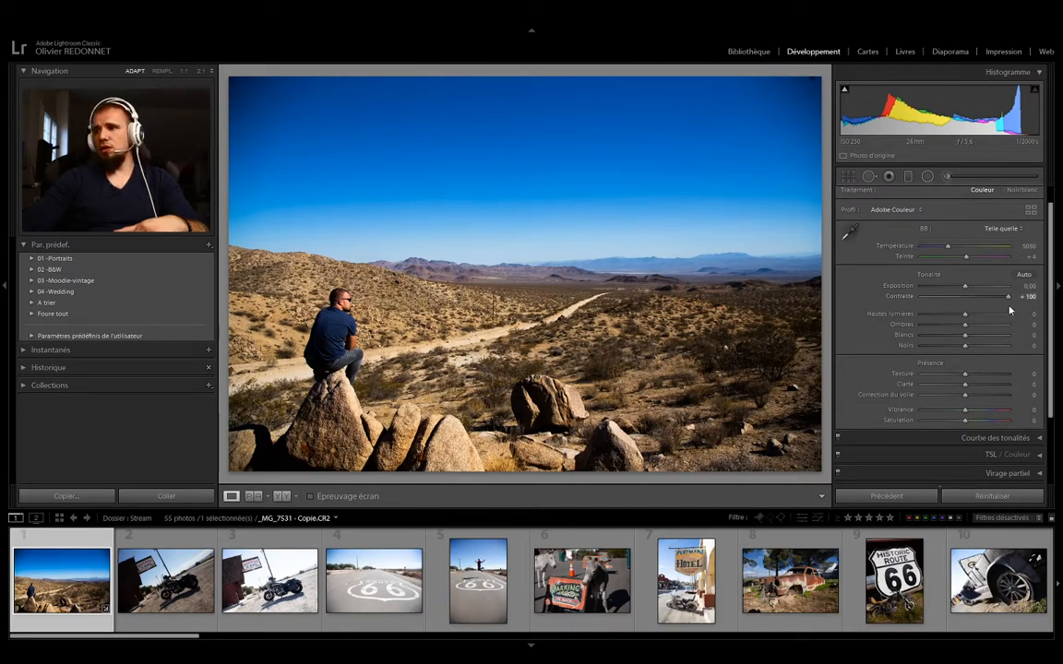
pyautogui.moveTo(1008, 299)
pyautogui.mouseDown()
pyautogui.moveTo(954, 300)
pyautogui.moveTo(998, 300)
pyautogui.mouseUp()
pyautogui.press('z')
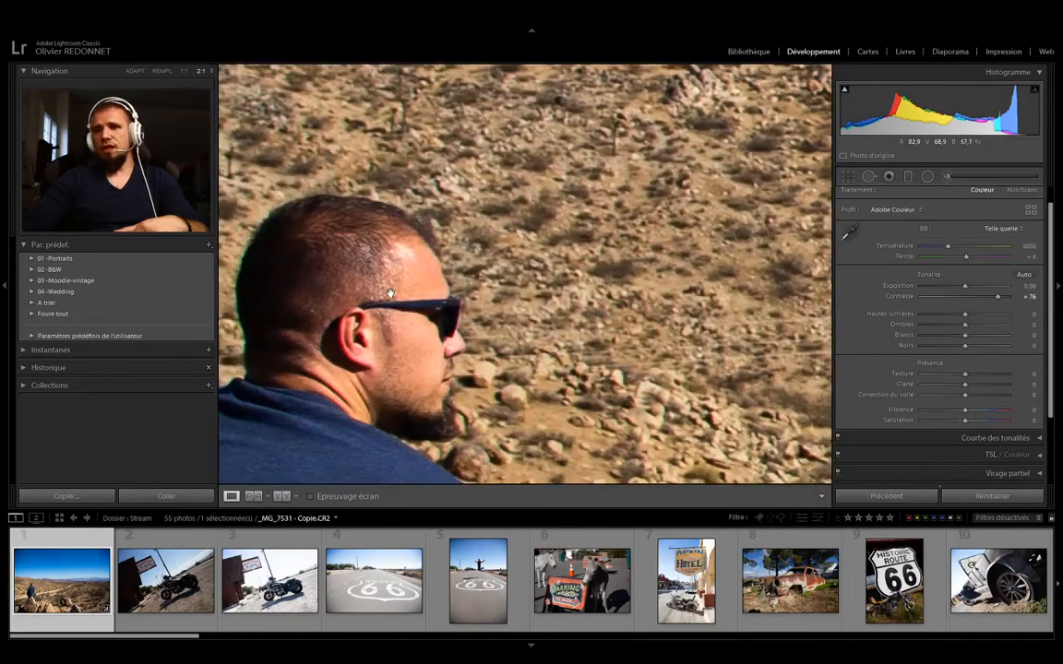
pyautogui.moveTo(996, 300)
pyautogui.mouseDown()
pyautogui.moveTo(954, 299)
pyautogui.moveTo(1012, 306)
pyautogui.moveTo(968, 302)
pyautogui.moveTo(979, 303)
pyautogui.mouseUp()
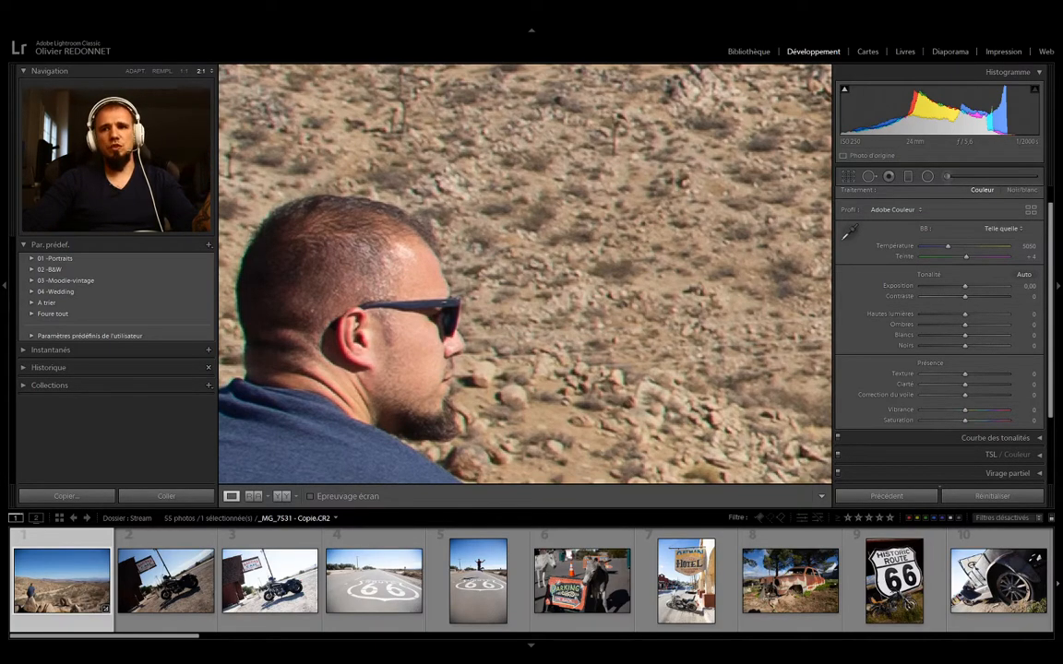
pyautogui.click(328, 257)
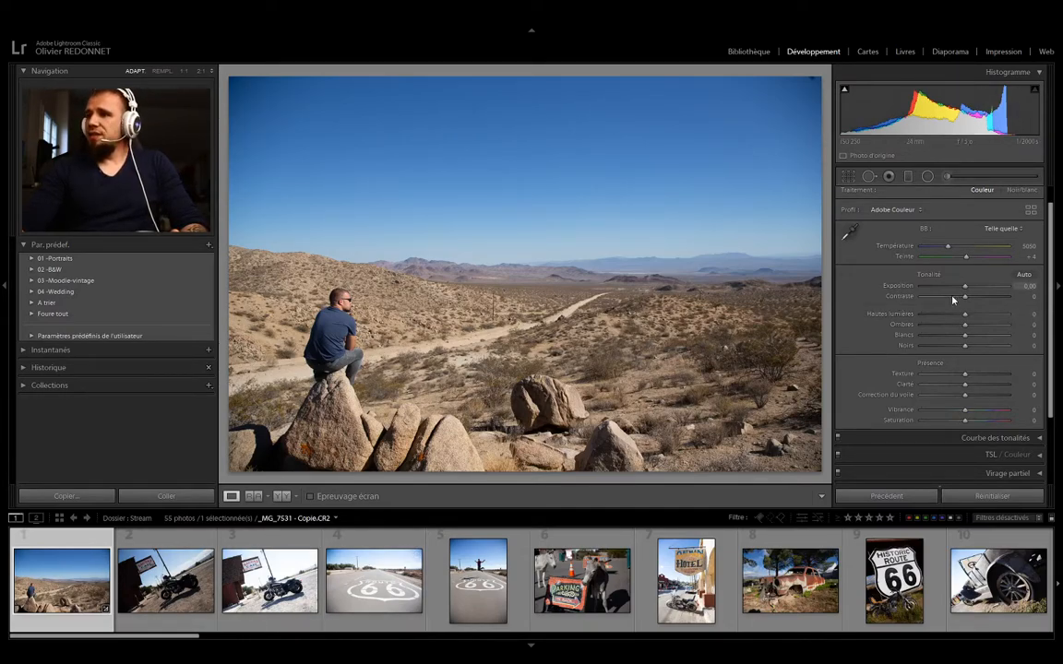
pyautogui.scroll(1, 942, 309)
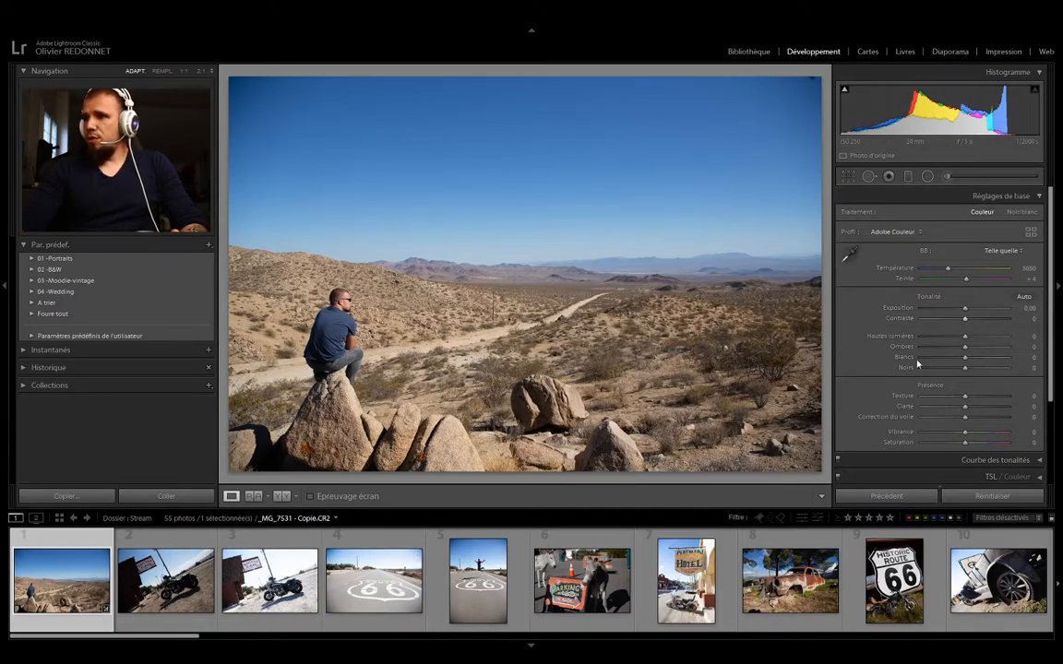
pyautogui.moveTo(964, 319)
pyautogui.mouseDown()
pyautogui.moveTo(979, 323)
pyautogui.moveTo(964, 321)
pyautogui.mouseUp()
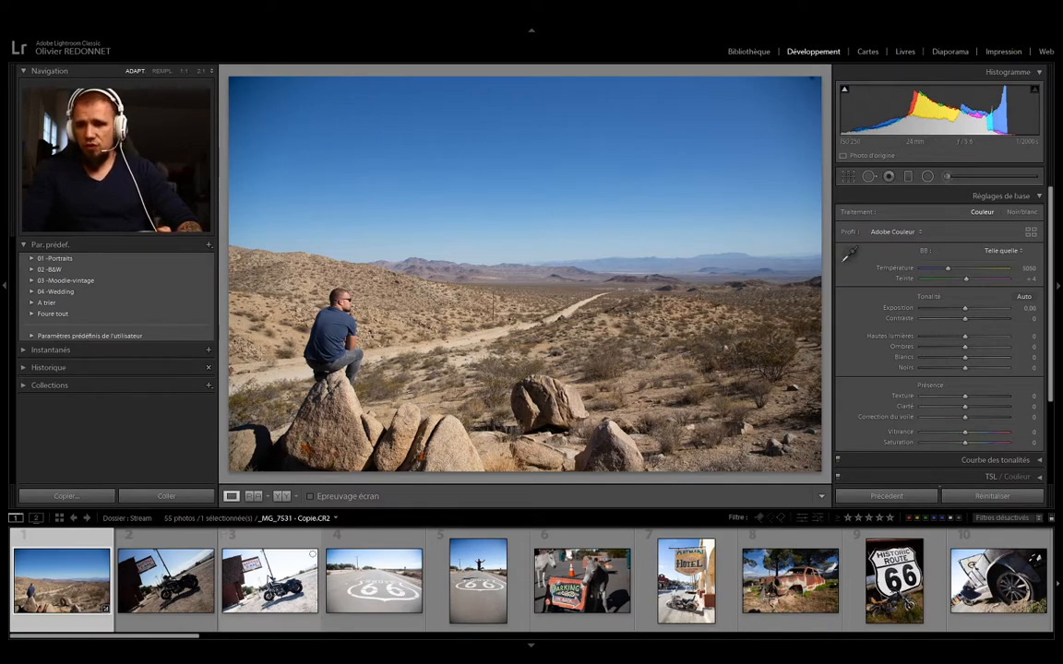
# Step: Open the overexposed Bagdad Cafe photo and set highlights to -97, whites to -55 and exposure to -1.37
pyautogui.click(258, 602)
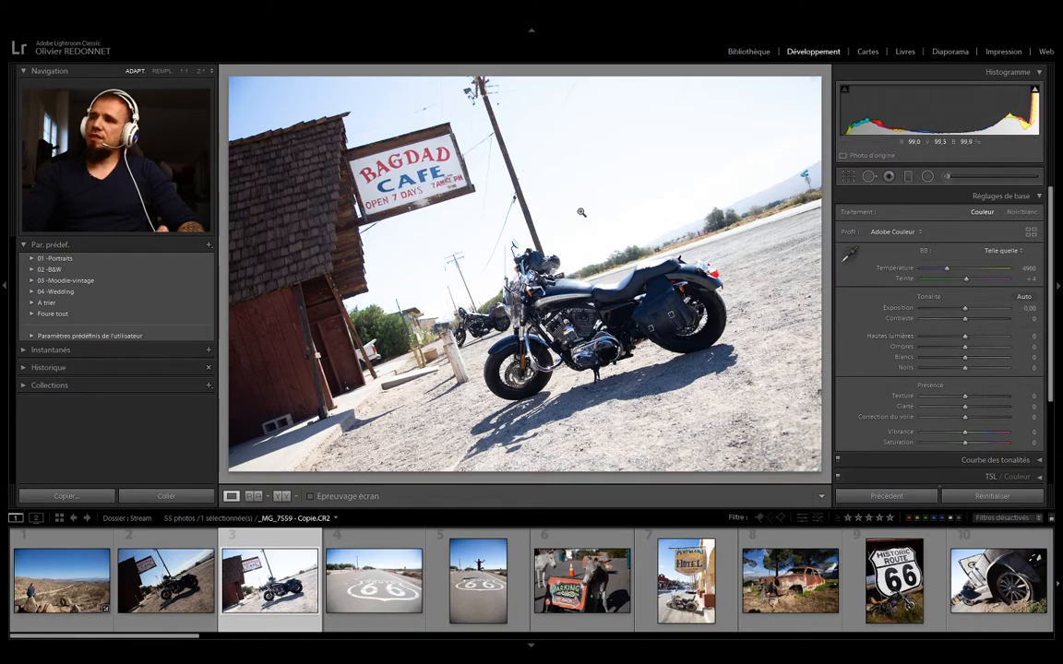
pyautogui.click(606, 196)
pyautogui.click(627, 223)
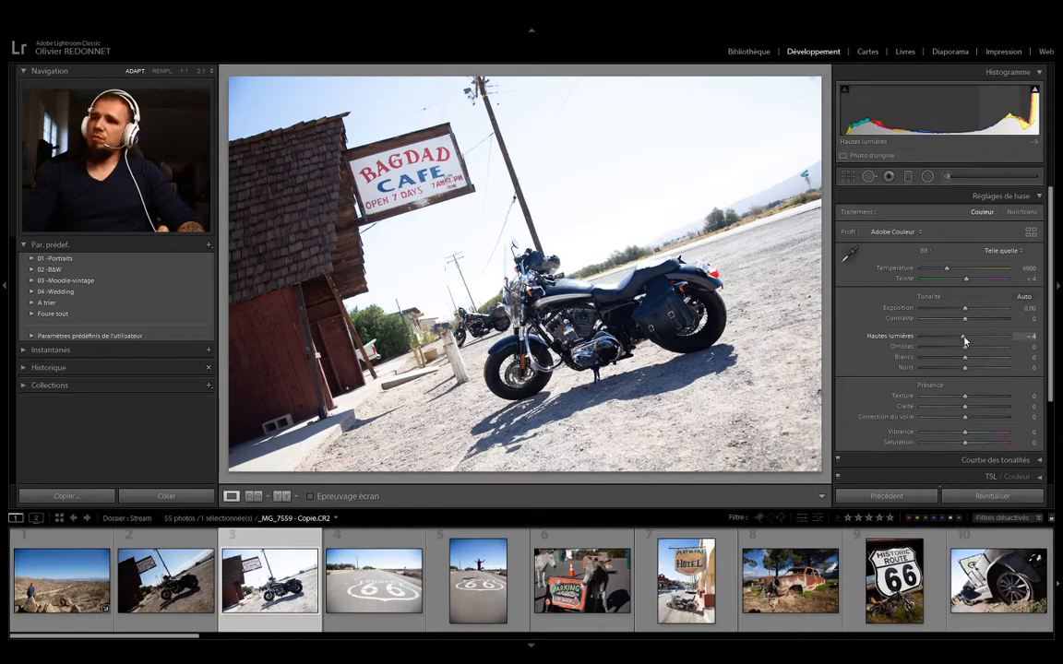
pyautogui.moveTo(964, 342); pyautogui.dragTo(893, 340)
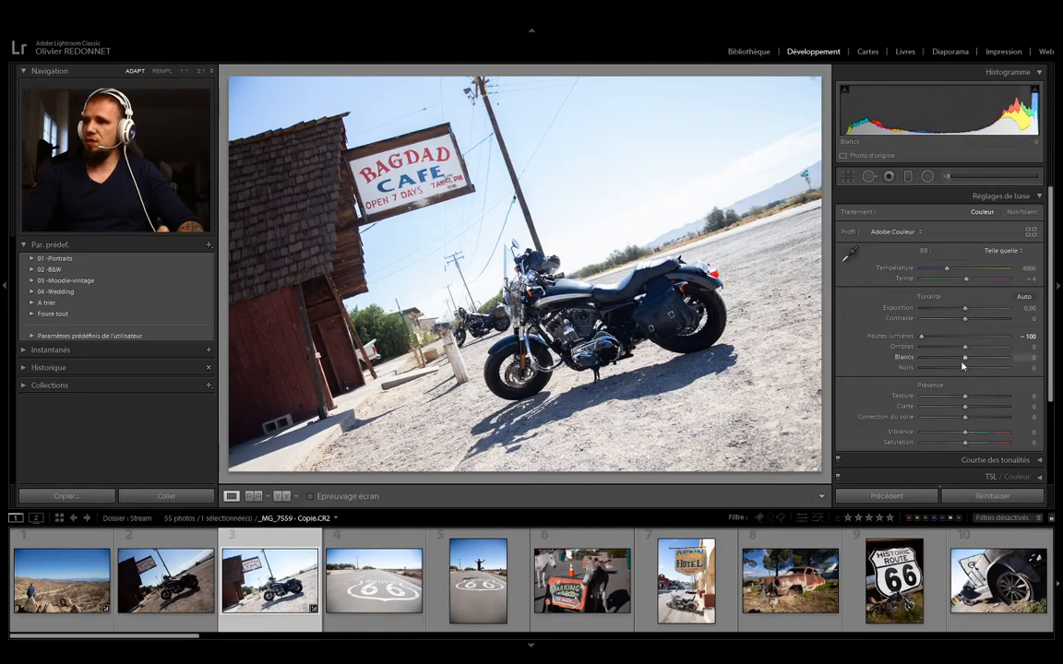
pyautogui.moveTo(964, 362); pyautogui.dragTo(909, 366)
pyautogui.moveTo(943, 362); pyautogui.dragTo(952, 307)
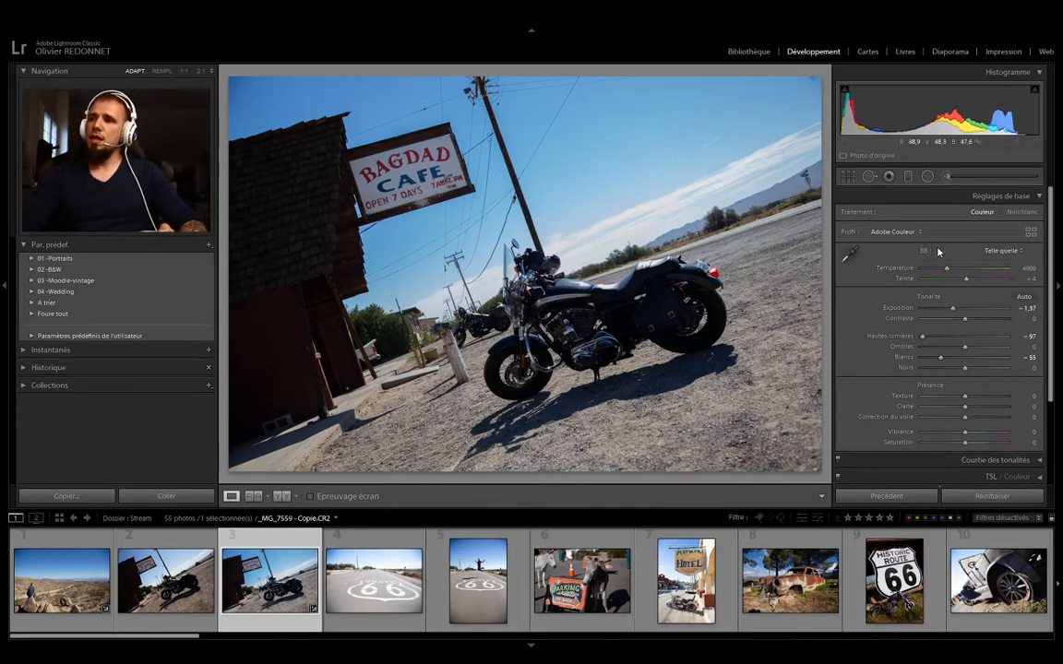
# Step: Set highlights to -59, shadows to +64 and blacks to +30, and inspect the motorcycle up close
pyautogui.moveTo(921, 337); pyautogui.dragTo(941, 351)
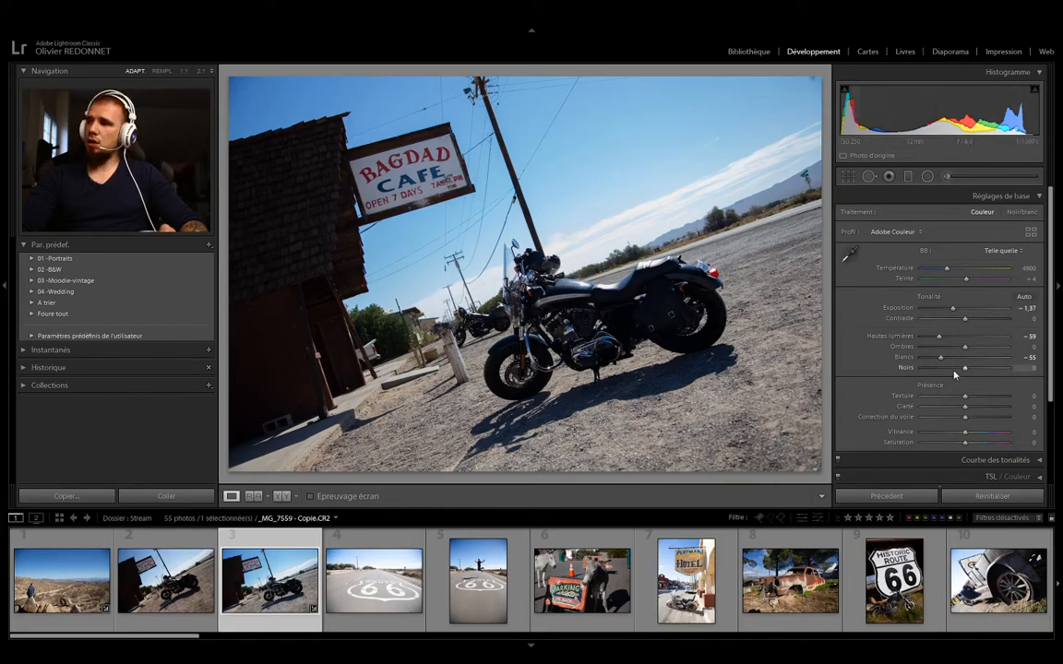
pyautogui.moveTo(963, 347); pyautogui.dragTo(992, 351)
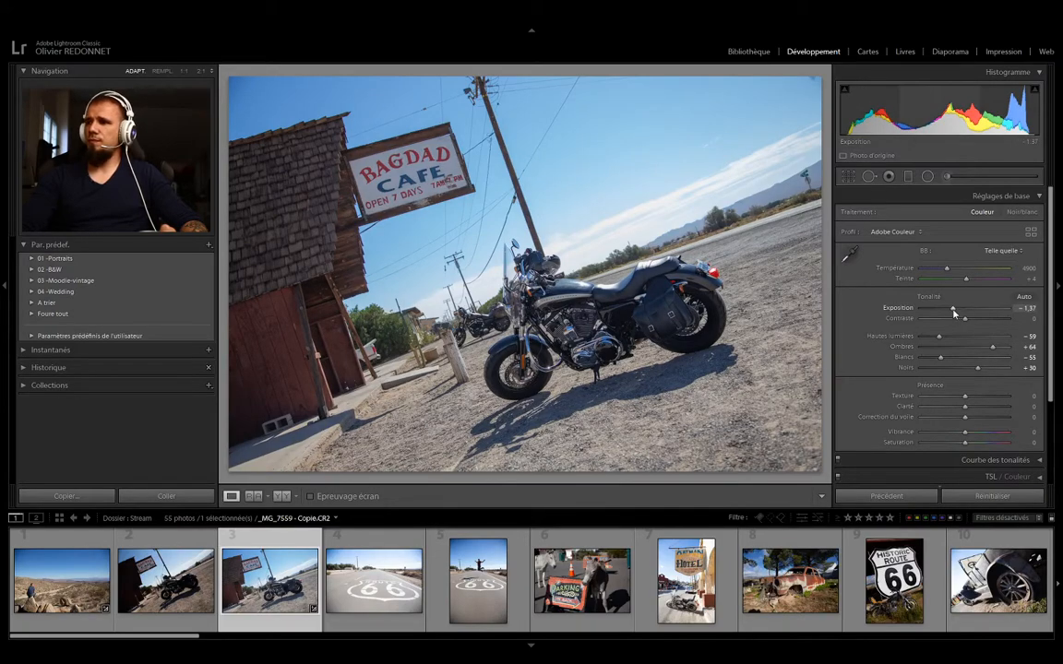
pyautogui.click(493, 282)
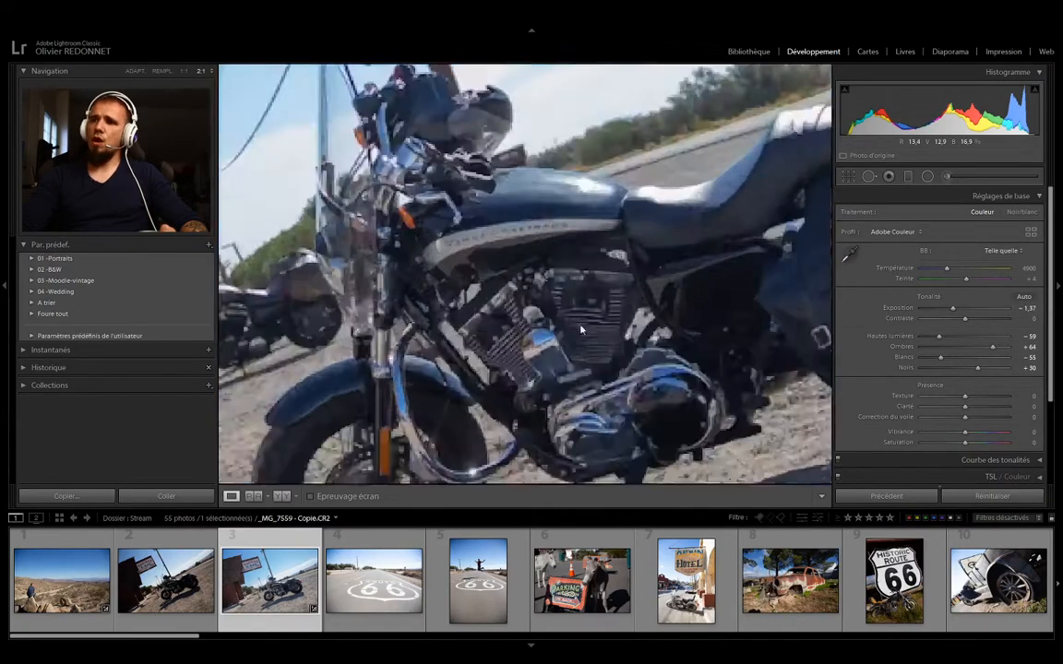
pyautogui.click(523, 292)
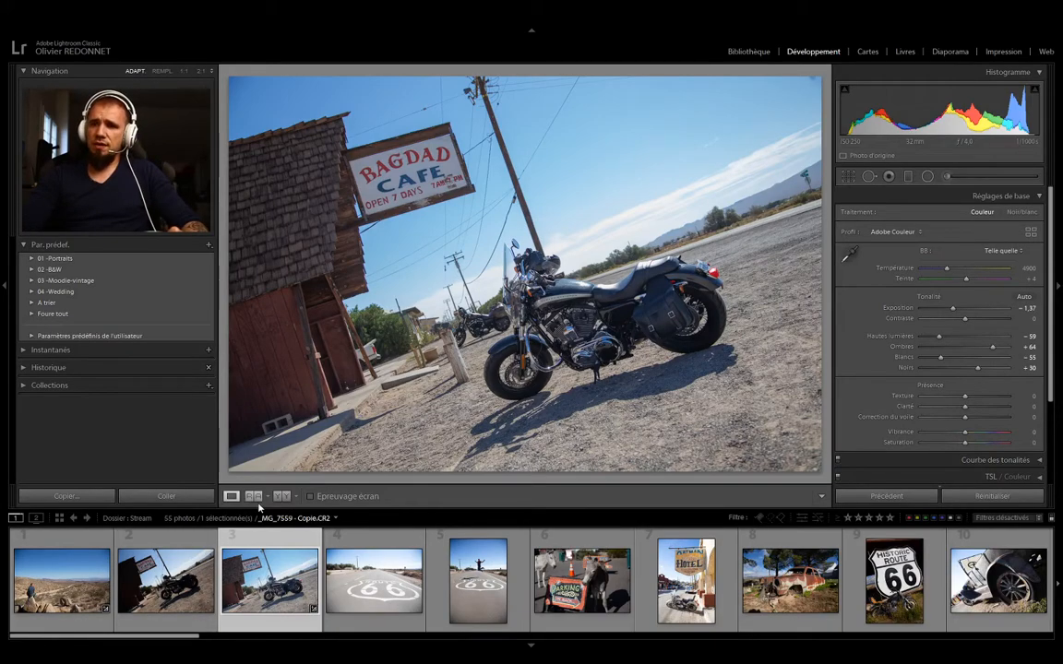
# Step: Compare the Bagdad Cafe photo before and after editing in side-by-side, stacked and split views, and return to the single-photo view
pyautogui.click(282, 497)
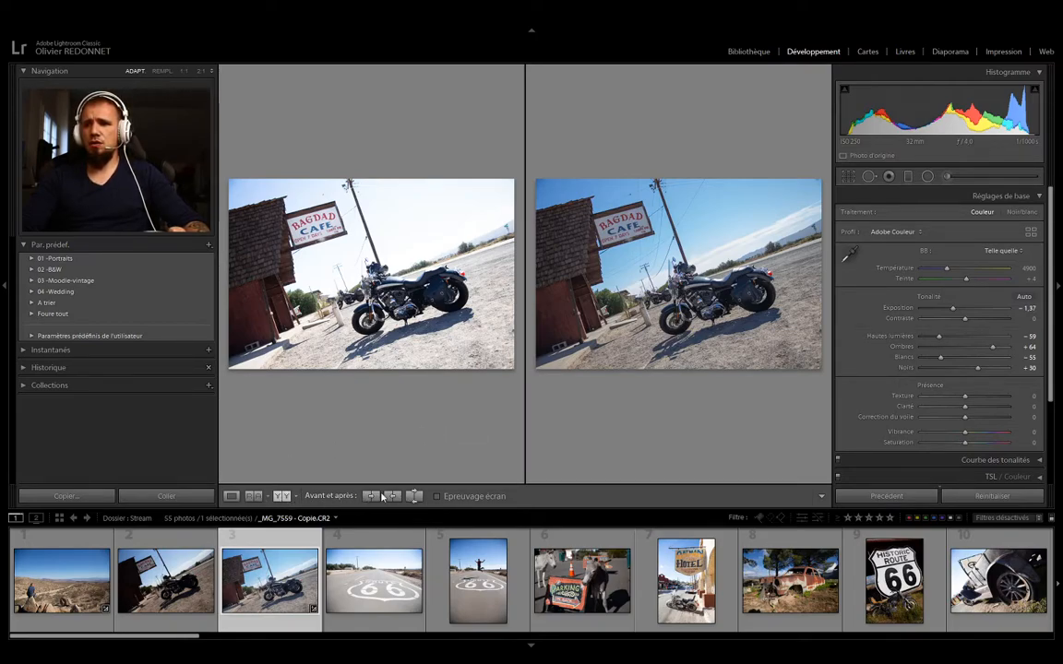
pyautogui.click(283, 497)
pyautogui.click(284, 496)
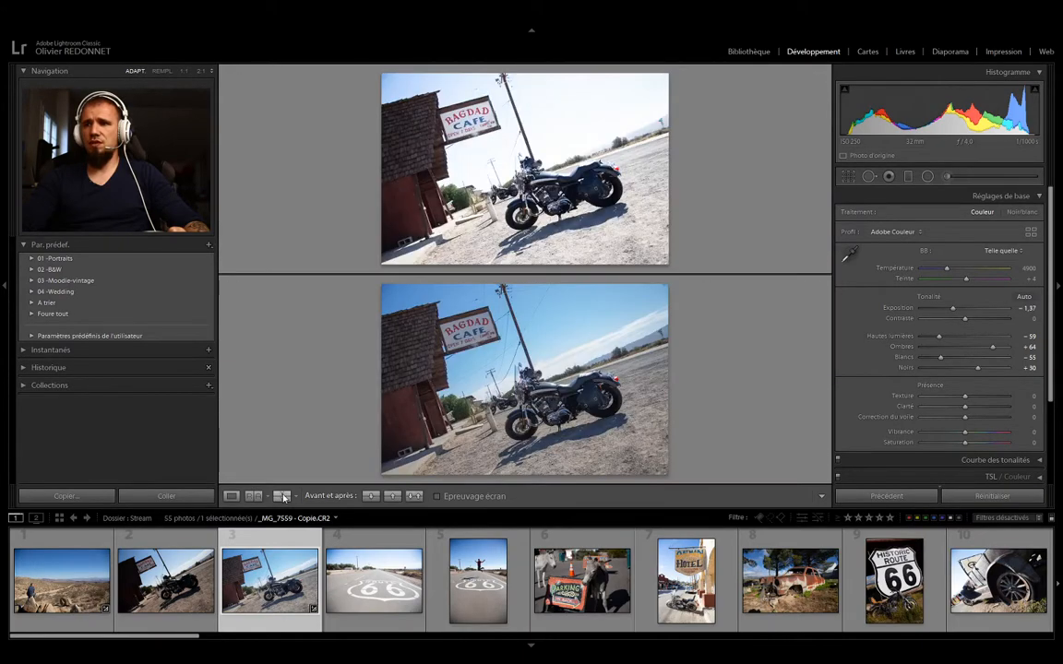
pyautogui.click(283, 497)
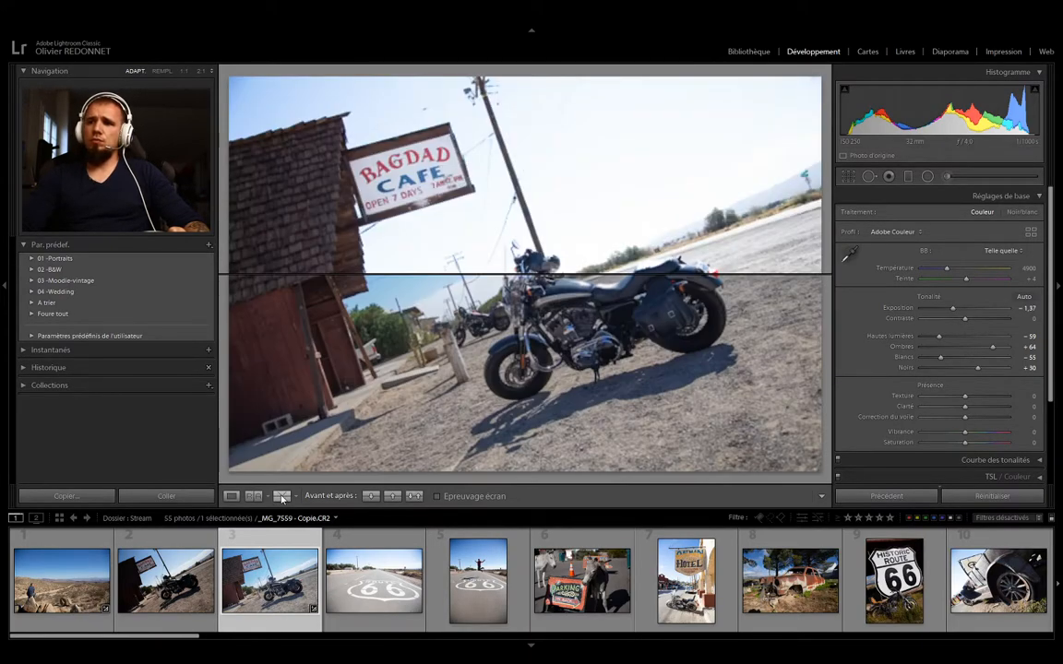
pyautogui.click(283, 496)
pyautogui.click(283, 497)
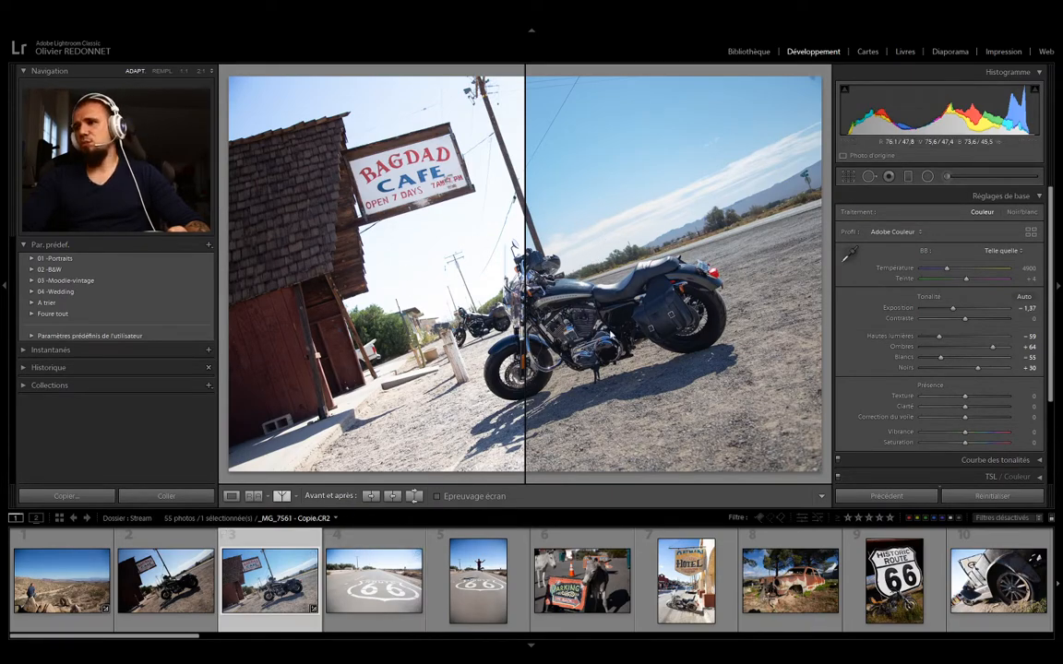
pyautogui.click(462, 299)
pyautogui.click(417, 269)
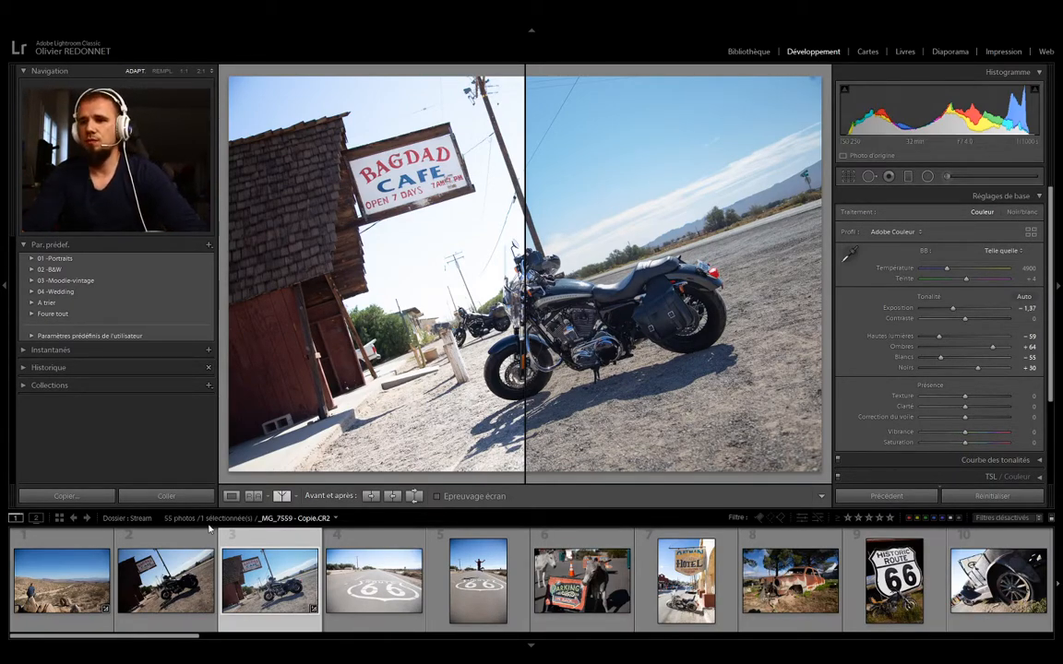
pyautogui.click(233, 497)
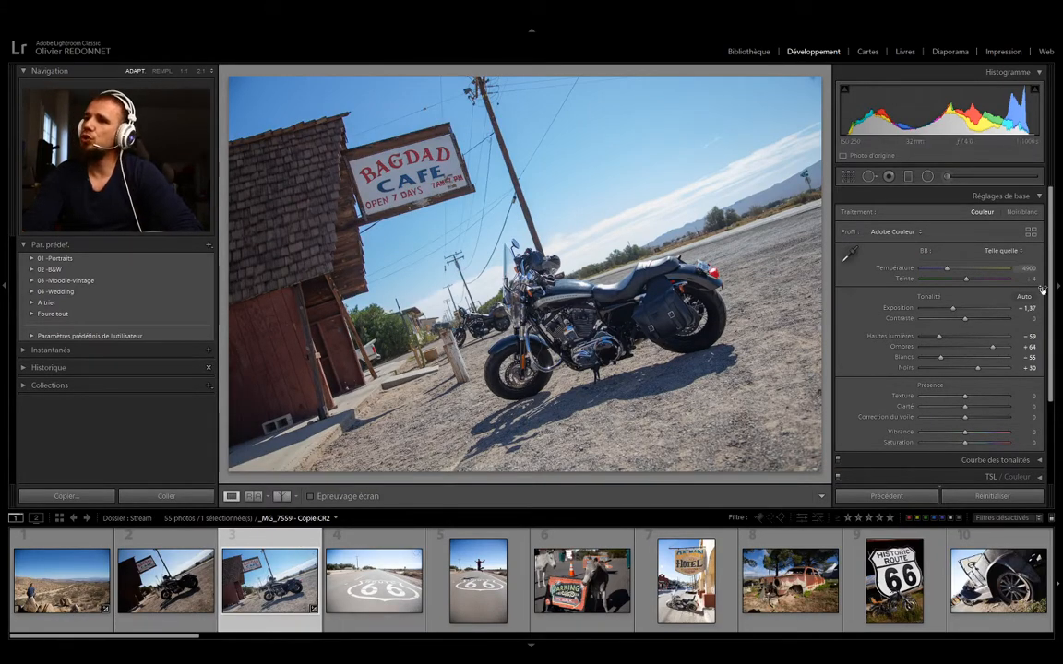
# Step: Refine the tone with exposure -0.61, highlights -59, shadows +39 and whites -52, and reset blacks to 0
pyautogui.moveTo(937, 339); pyautogui.dragTo(983, 347)
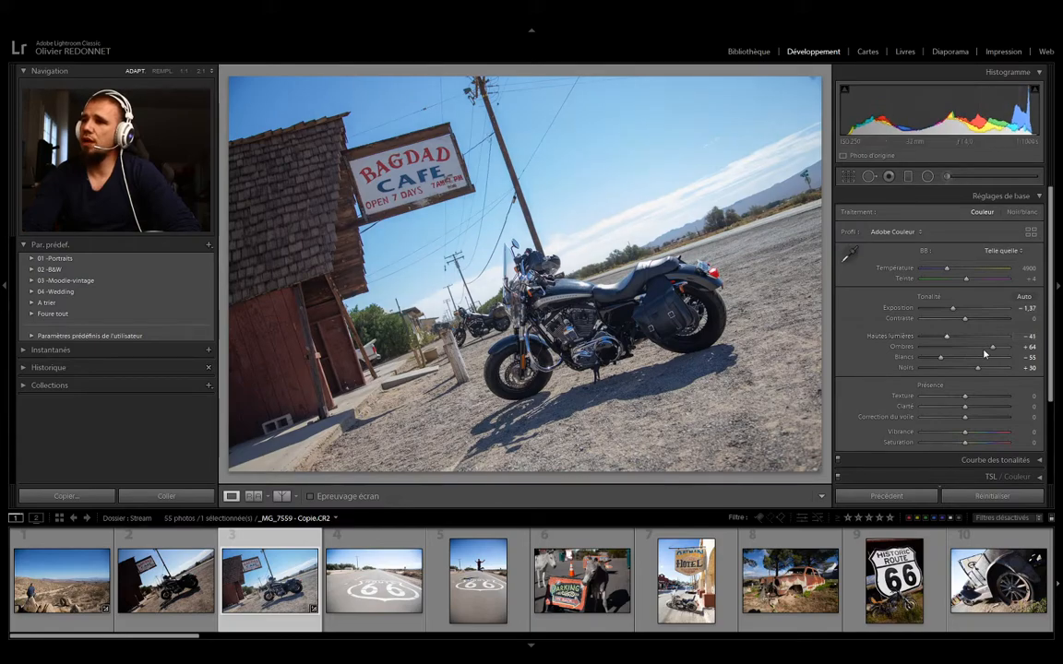
pyautogui.moveTo(948, 307); pyautogui.dragTo(959, 316)
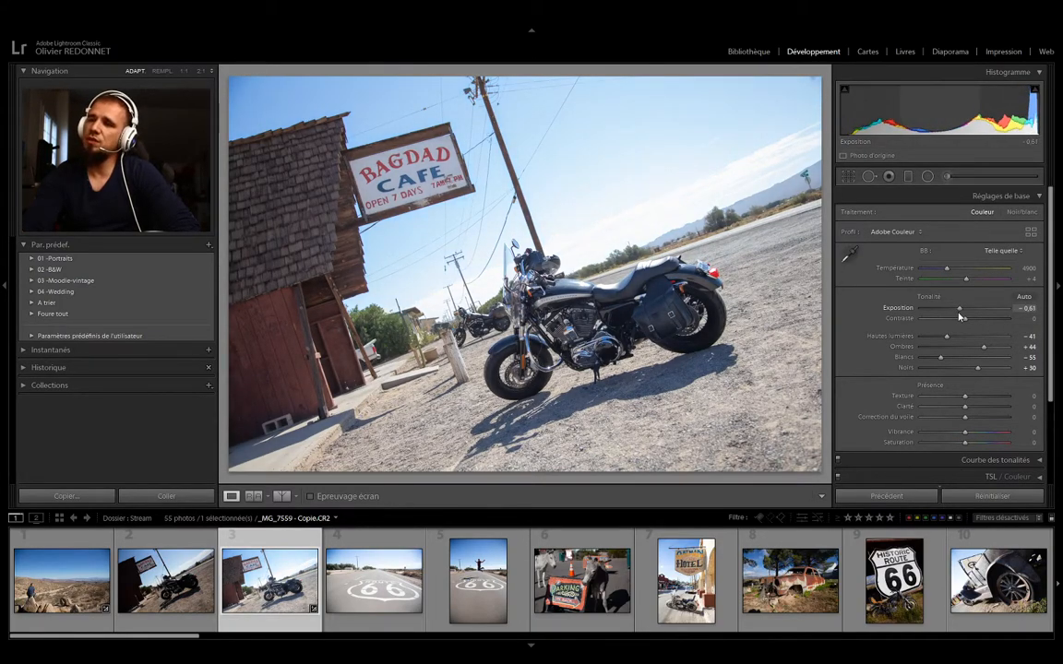
pyautogui.doubleClick(977, 369)
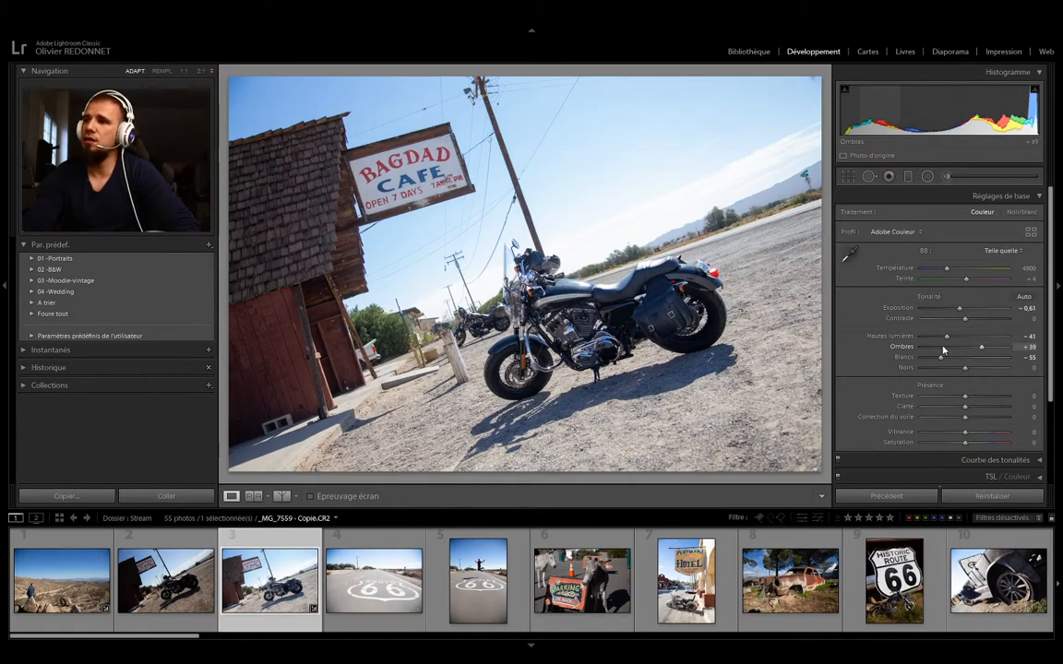
pyautogui.moveTo(947, 336); pyautogui.dragTo(942, 358)
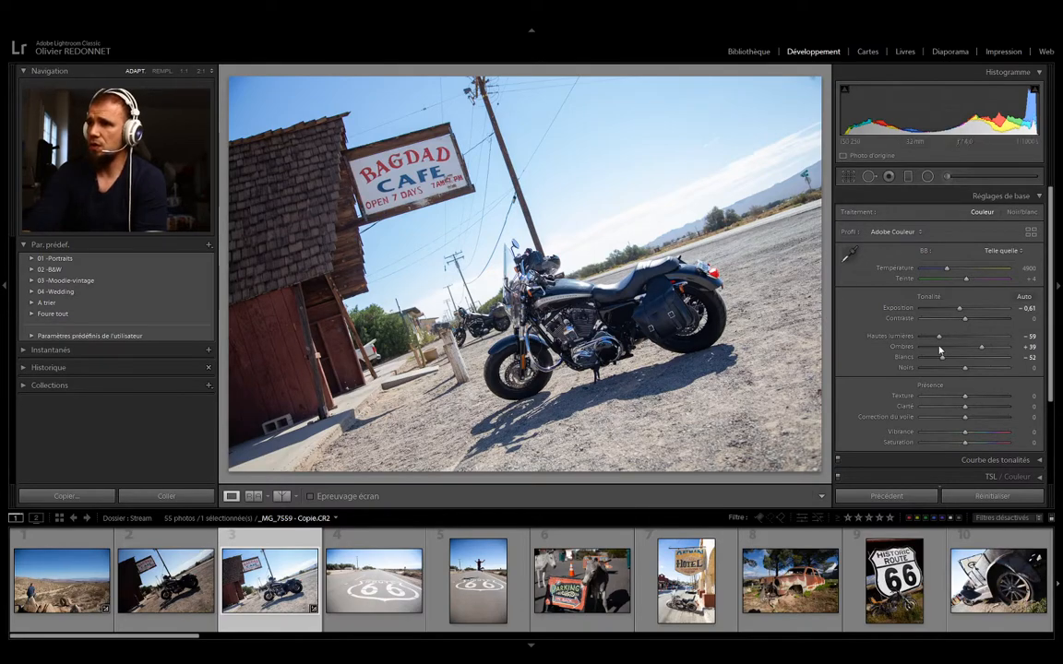
# Step: Try texture at +40 and -100 on the Bagdad Cafe photo, inspect the motorcycle up close, and reset texture to 0
pyautogui.scroll(-1, 860, 358)
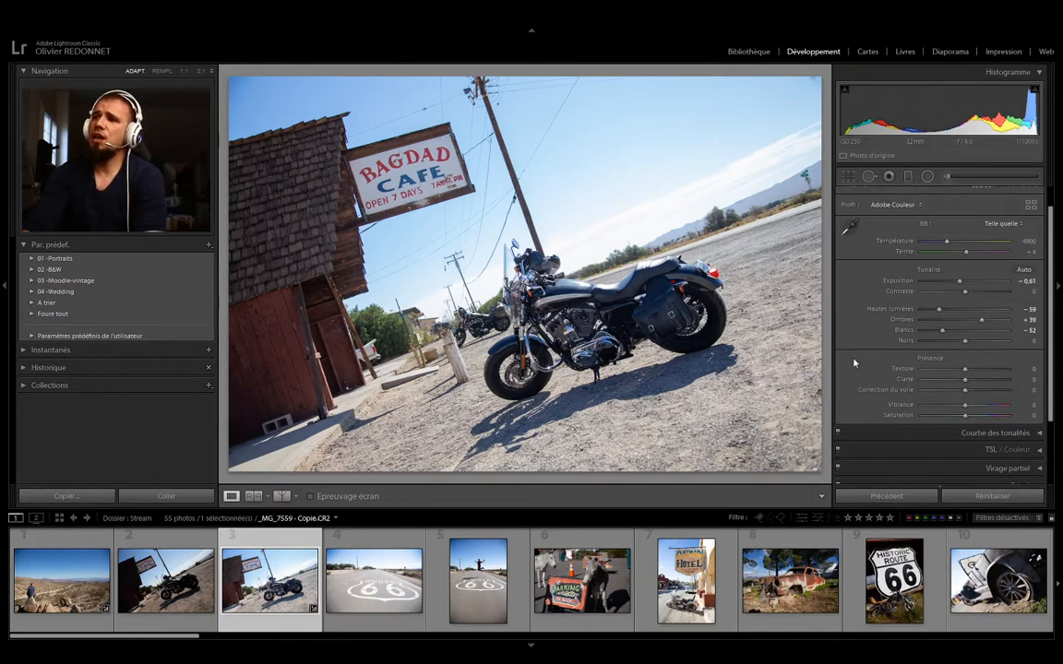
pyautogui.scroll(-1, 865, 360)
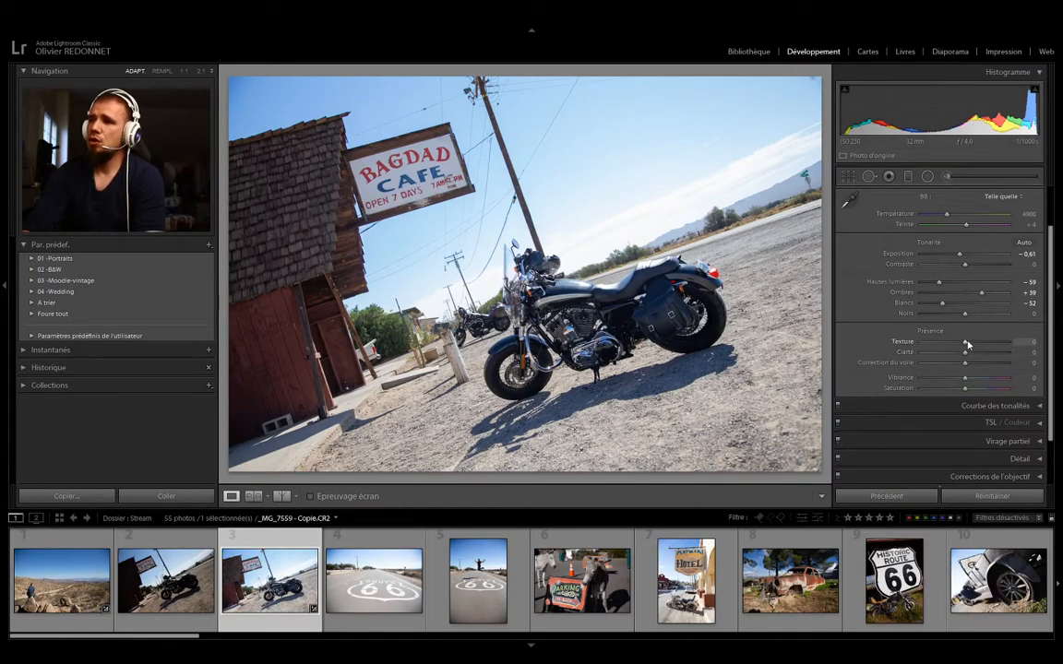
pyautogui.moveTo(954, 345); pyautogui.dragTo(983, 347)
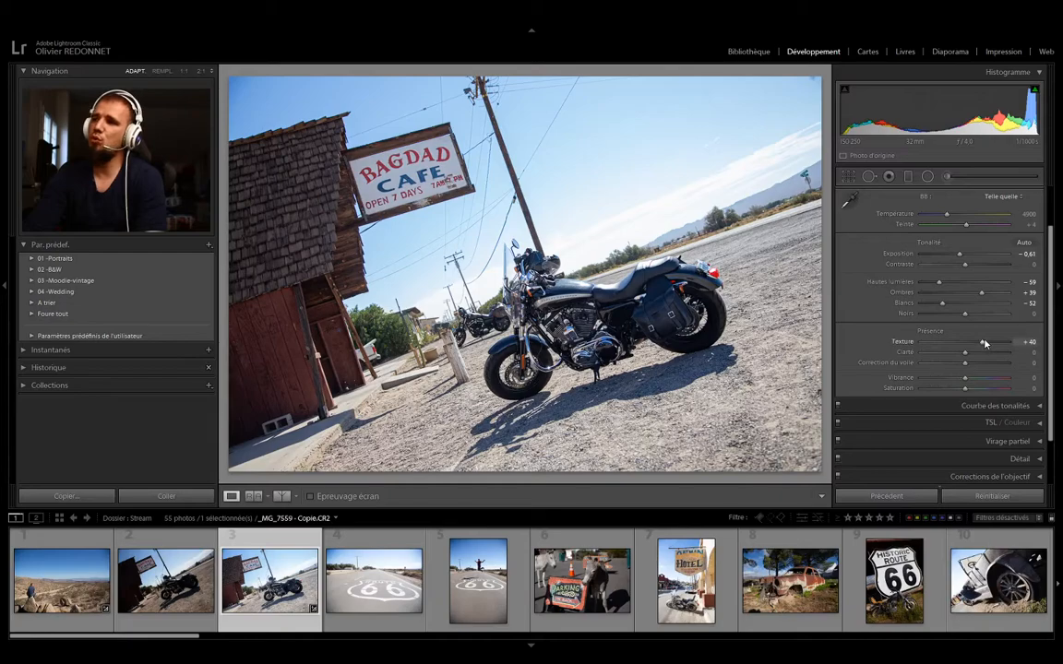
pyautogui.doubleClick(983, 342)
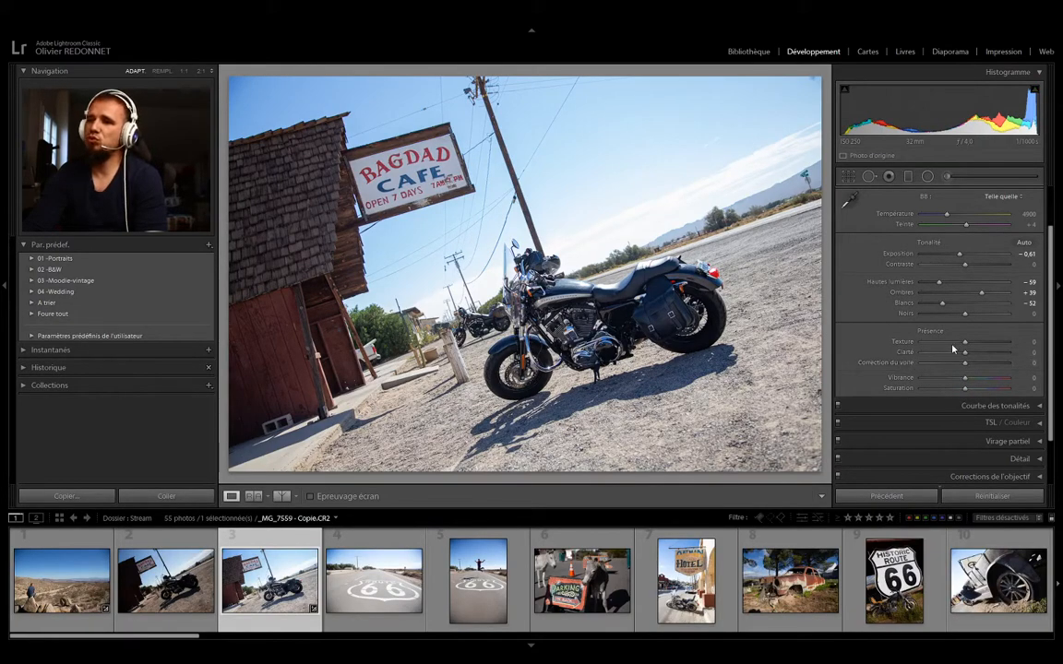
pyautogui.moveTo(953, 348); pyautogui.dragTo(920, 352)
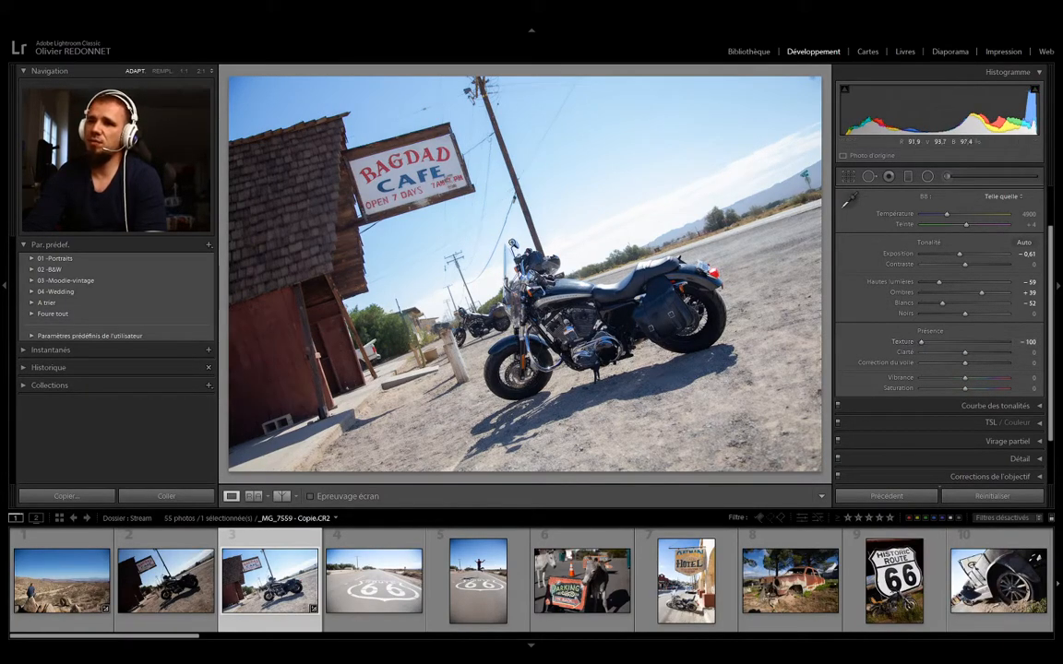
pyautogui.click(494, 279)
pyautogui.moveTo(498, 281); pyautogui.dragTo(521, 298)
pyautogui.click(502, 269)
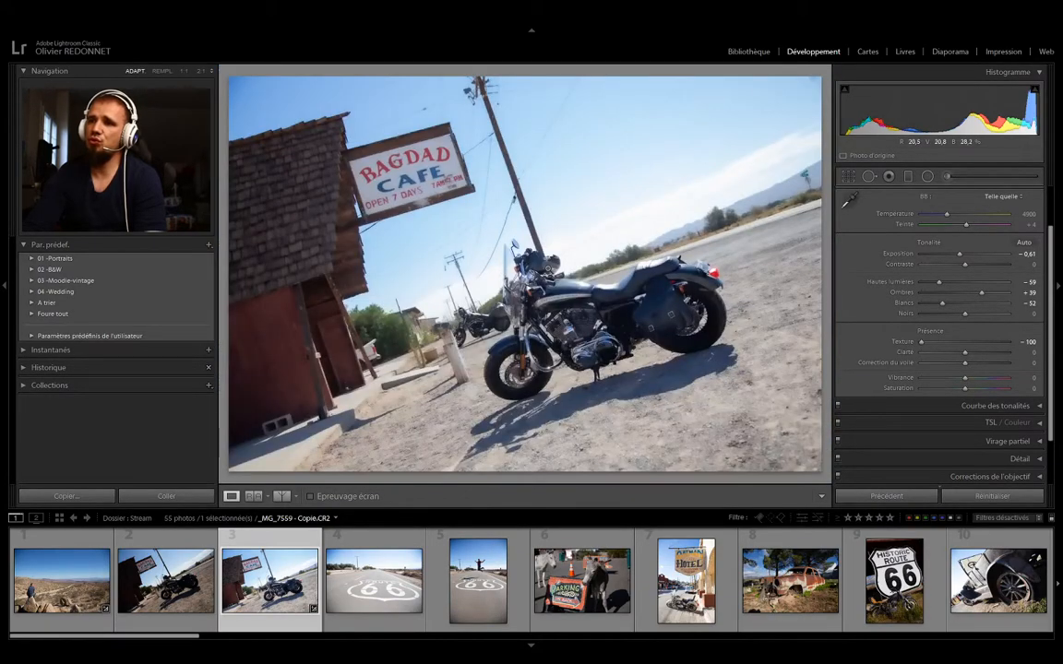
pyautogui.moveTo(920, 342); pyautogui.dragTo(962, 345)
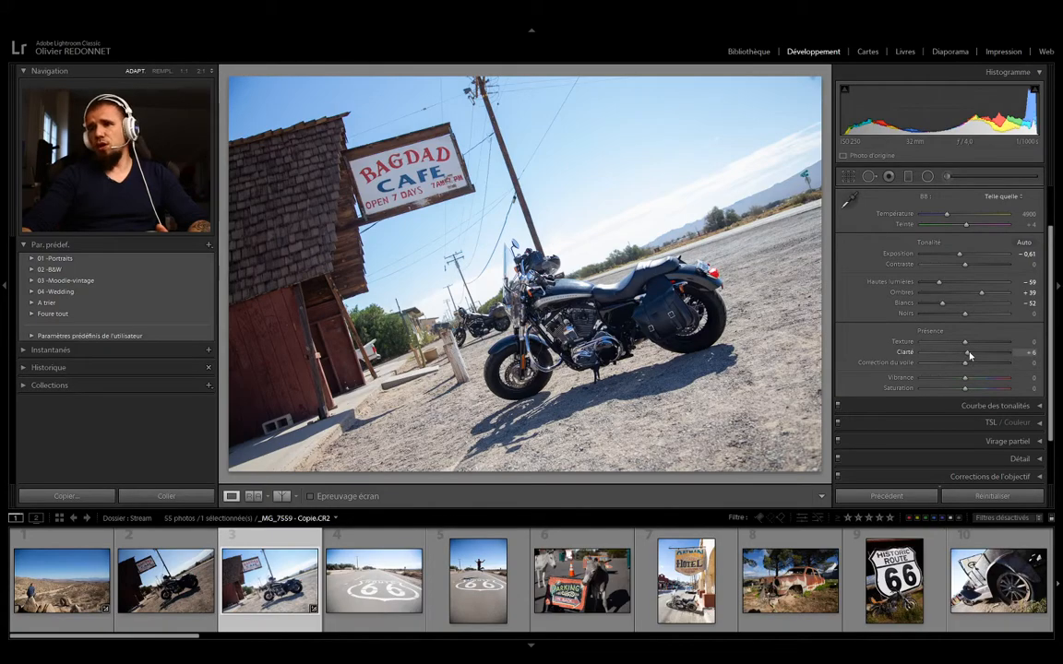
# Step: Try clarity at +27 and -100 while inspecting the motorcycle's details up close, and reset clarity to 0
pyautogui.moveTo(968, 353); pyautogui.dragTo(980, 357)
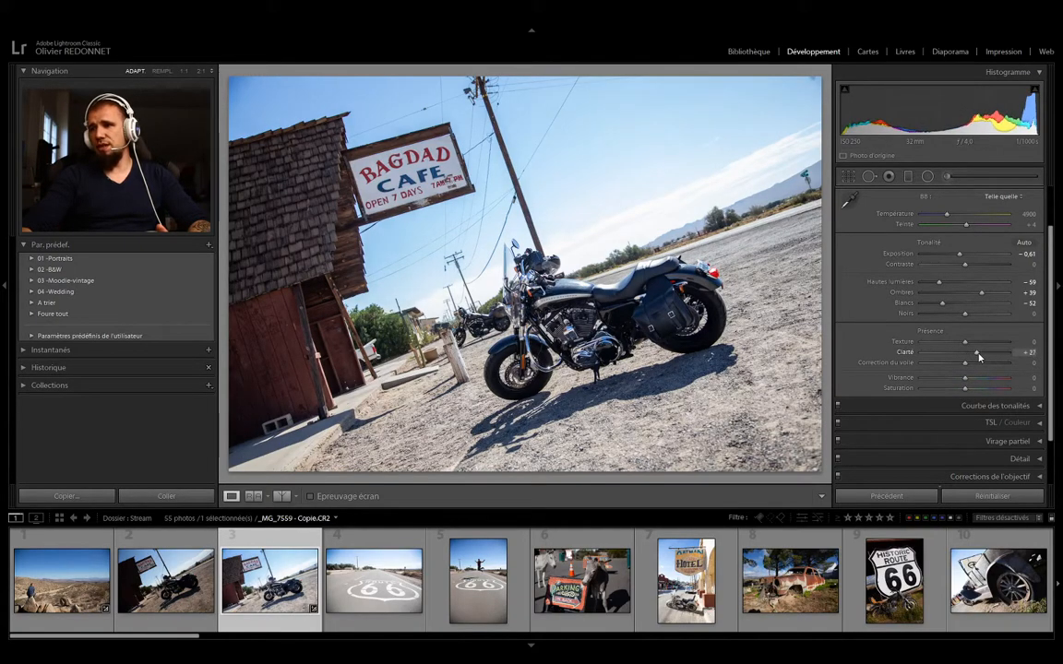
pyautogui.moveTo(591, 318); pyautogui.dragTo(781, 433)
pyautogui.moveTo(976, 356); pyautogui.dragTo(920, 363)
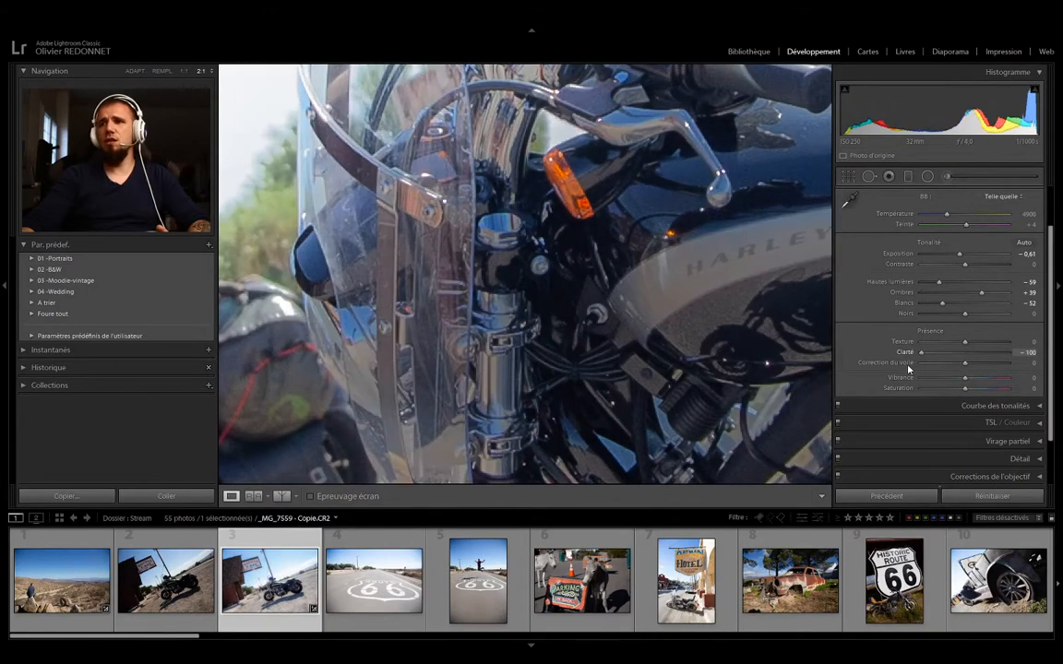
pyautogui.click(449, 273)
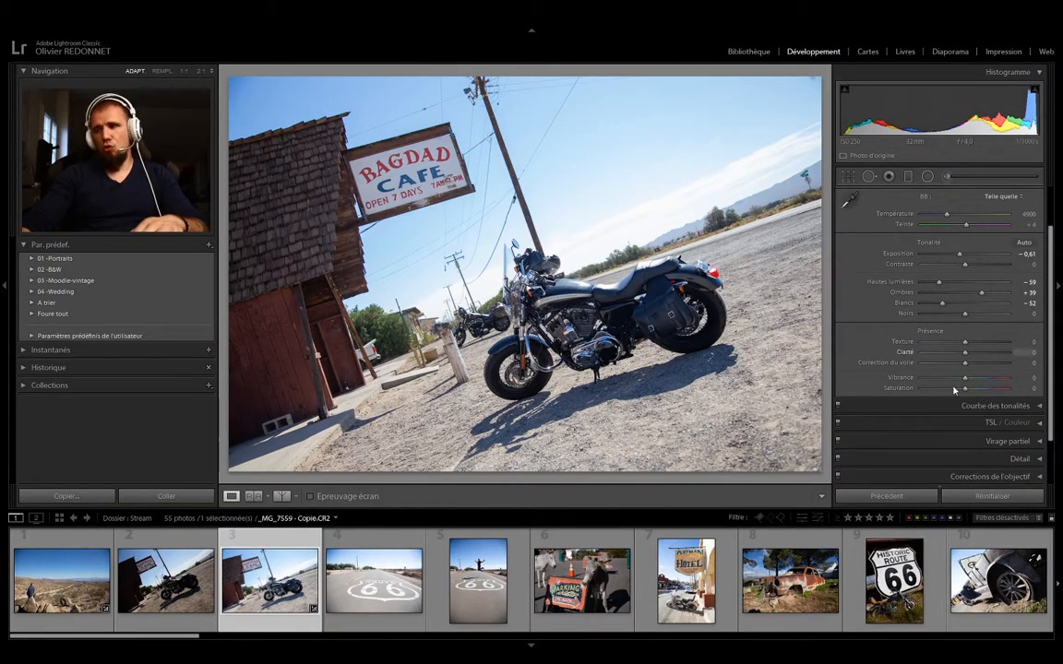
# Step: Try vibrance at +36 on the Bagdad Cafe photo and reset it to 0
pyautogui.moveTo(965, 352)
pyautogui.mouseDown()
pyautogui.moveTo(957, 360)
pyautogui.moveTo(979, 361)
pyautogui.mouseUp()
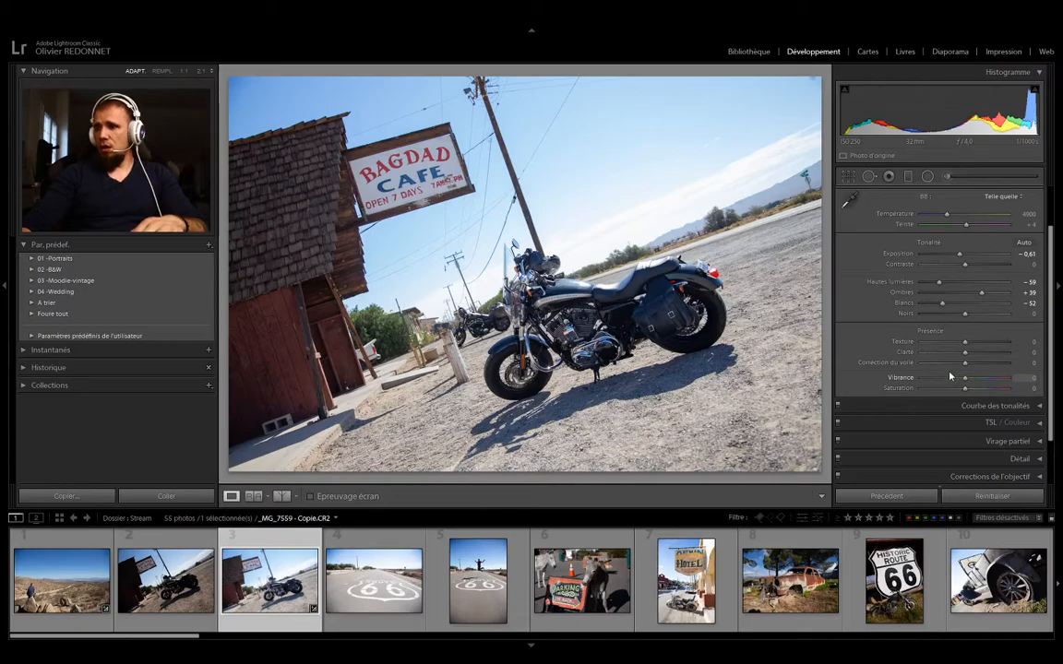
pyautogui.moveTo(937, 367); pyautogui.dragTo(960, 367)
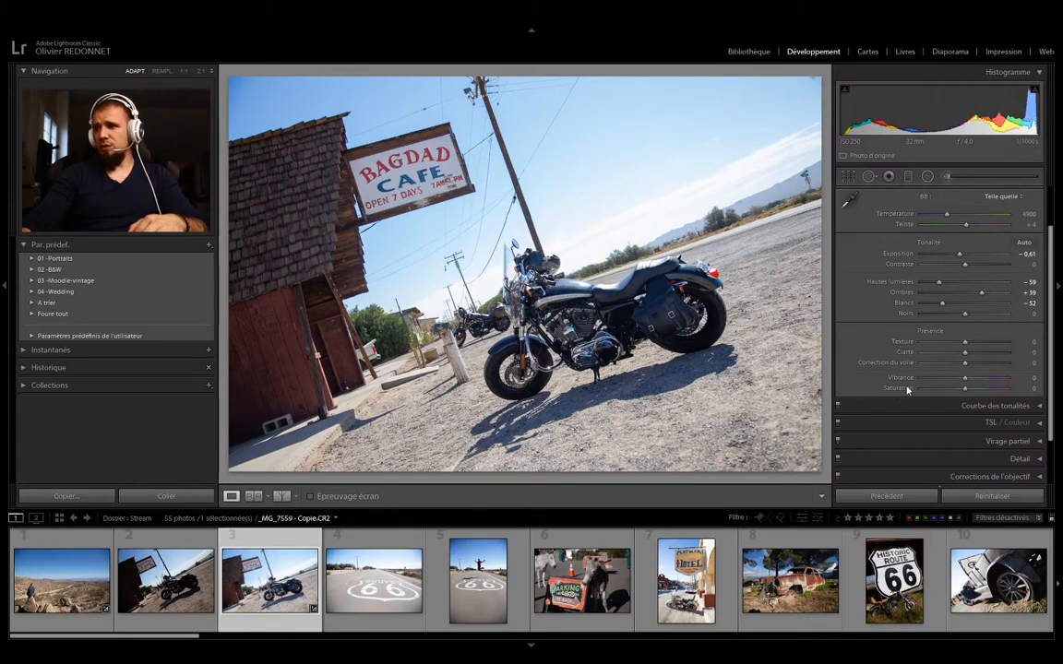
pyautogui.moveTo(966, 381)
pyautogui.mouseDown()
pyautogui.moveTo(914, 384)
pyautogui.moveTo(1029, 393)
pyautogui.moveTo(965, 381)
pyautogui.mouseUp()
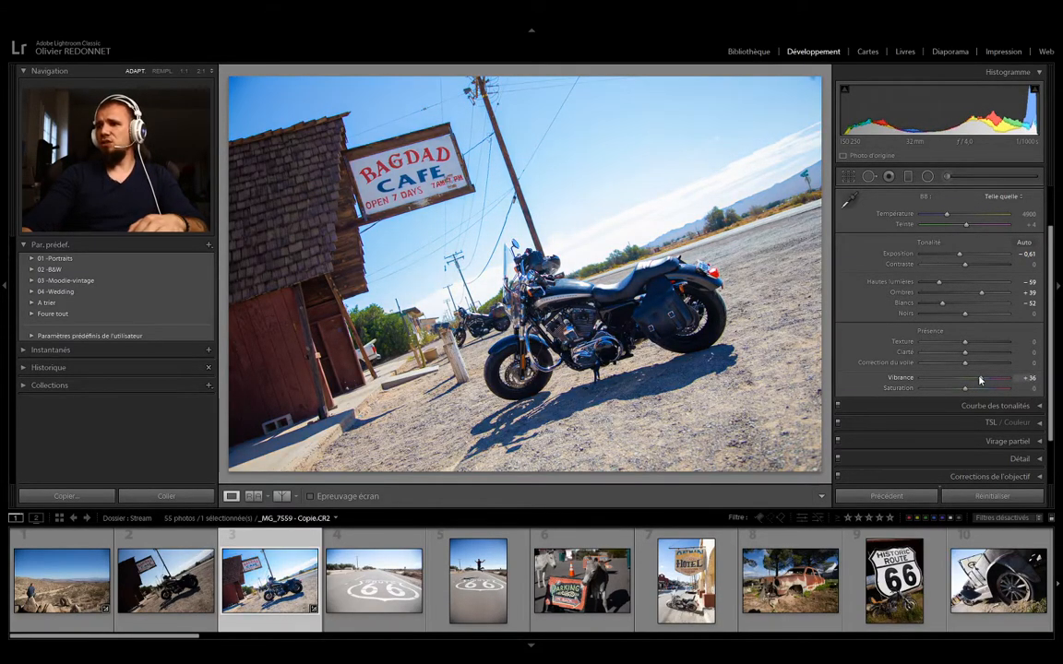
# Step: Open the photo of the man balancing on one leg, try saturation at +100 and vibrance at +73, and reset each to 0
pyautogui.moveTo(156, 637); pyautogui.dragTo(653, 636)
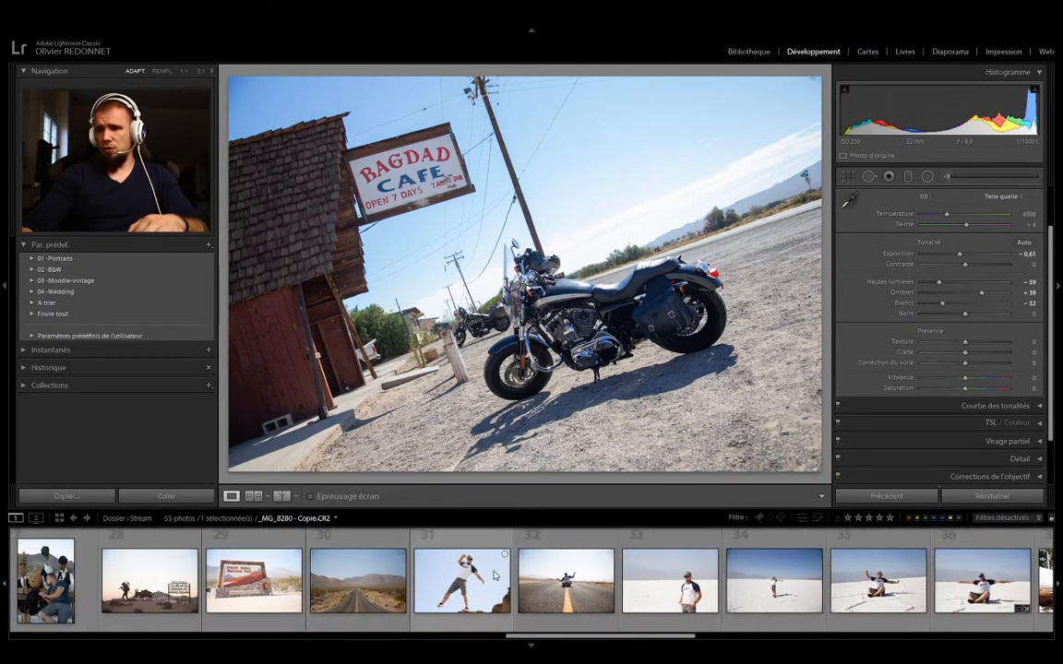
pyautogui.click(466, 581)
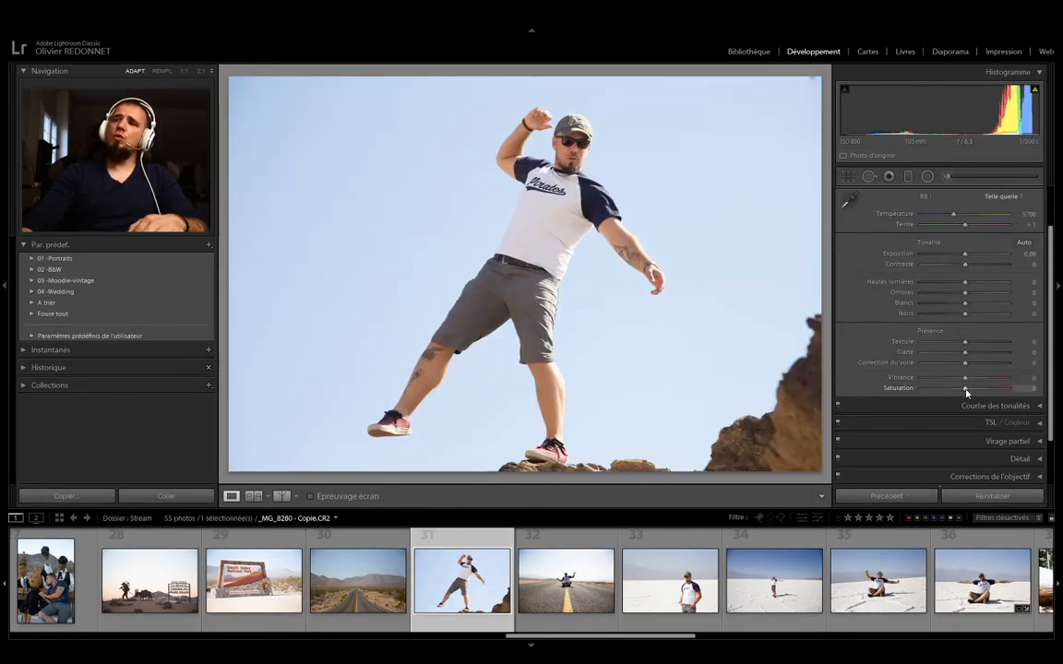
pyautogui.moveTo(973, 394); pyautogui.dragTo(1027, 403)
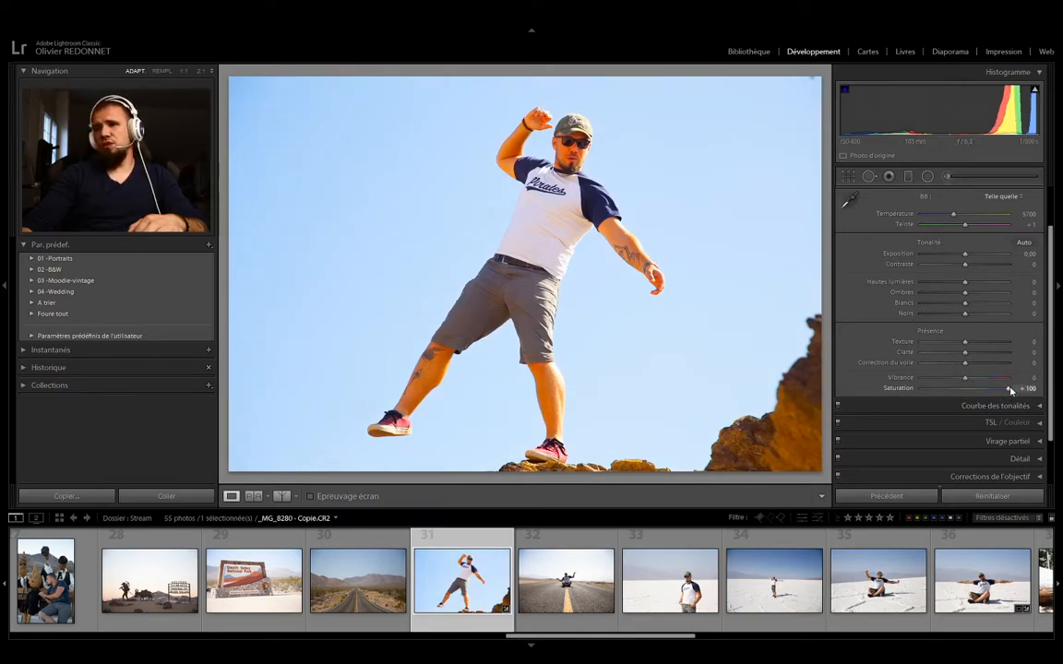
pyautogui.doubleClick(1010, 392)
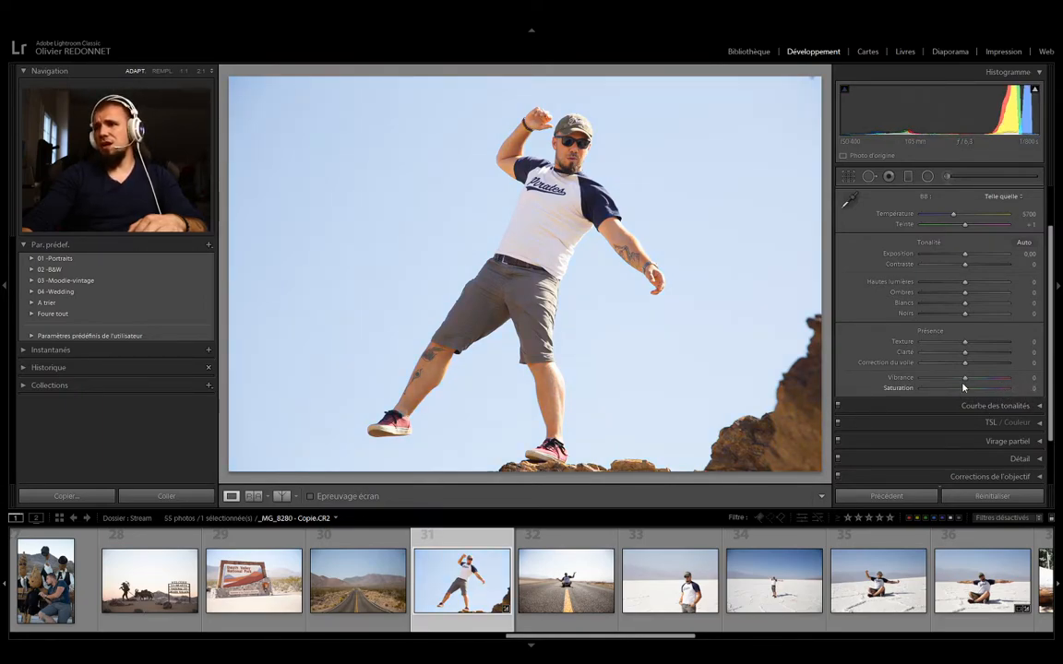
pyautogui.moveTo(964, 377); pyautogui.dragTo(997, 392)
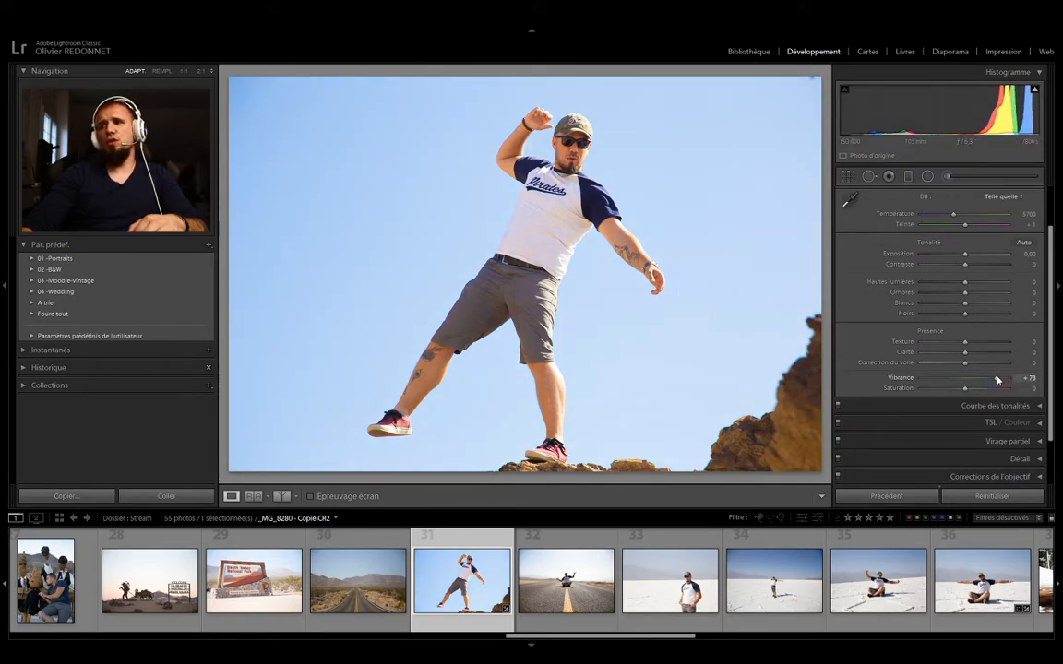
pyautogui.moveTo(997, 381); pyautogui.dragTo(965, 388)
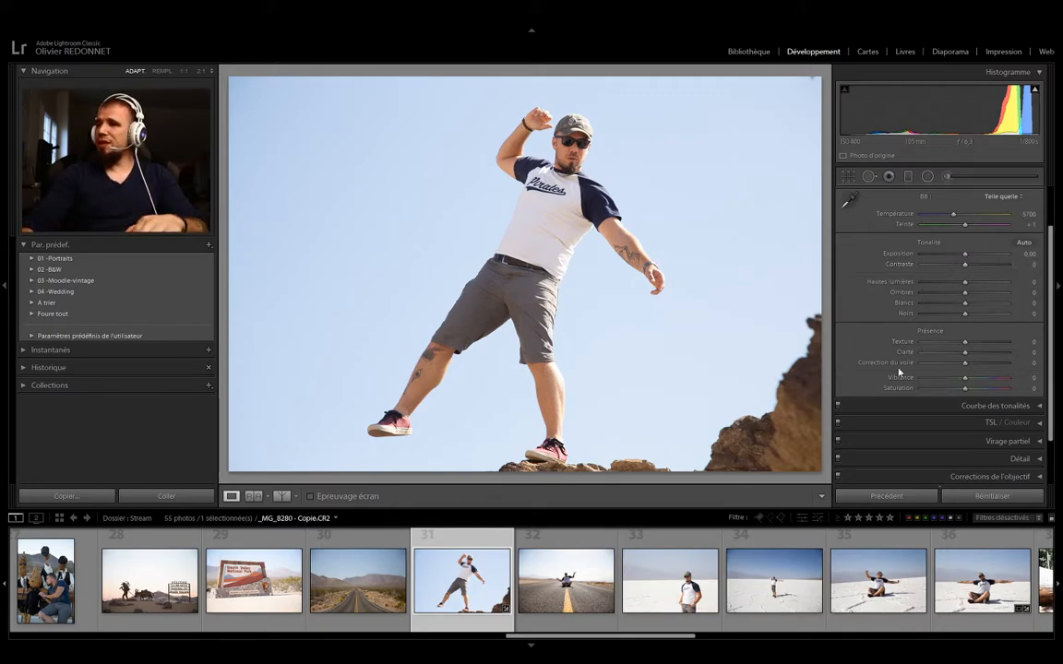
# Step: View the tone curve and HSL colour settings, and collapse all the development adjustment sections
pyautogui.scroll(2, 937, 372)
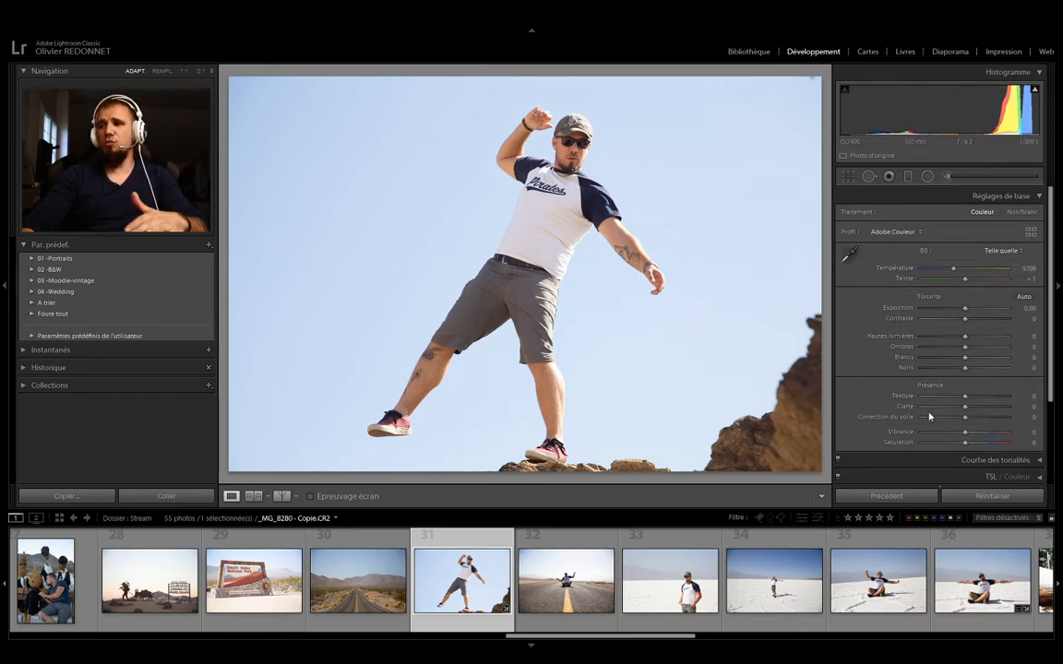
pyautogui.scroll(-5, 917, 383)
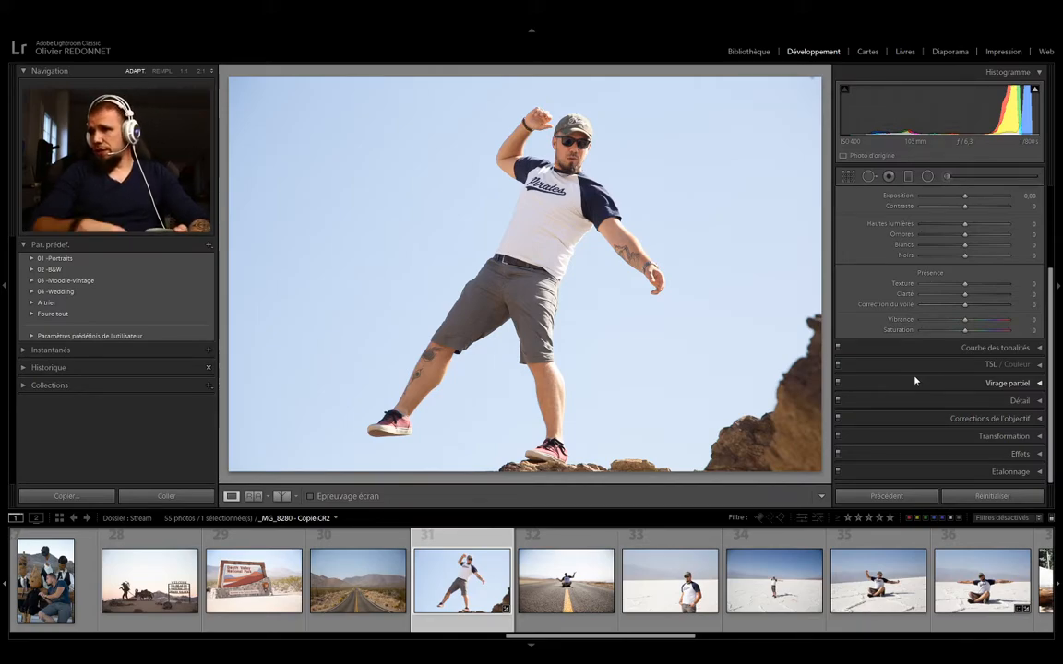
pyautogui.click(1039, 349)
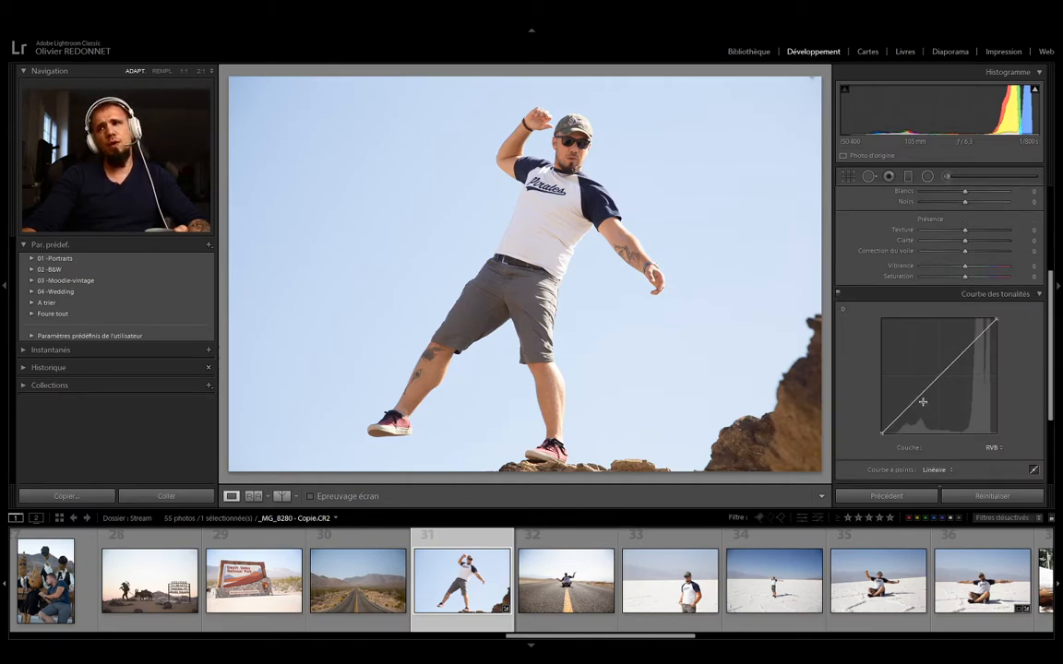
pyautogui.click(1038, 294)
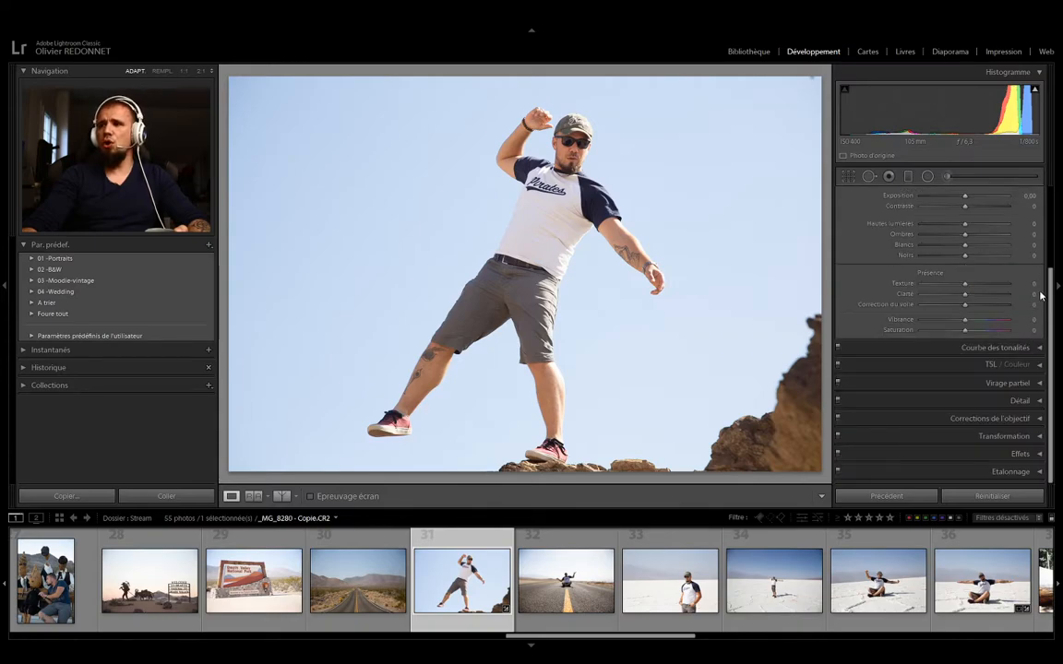
pyautogui.click(1038, 367)
pyautogui.click(1038, 230)
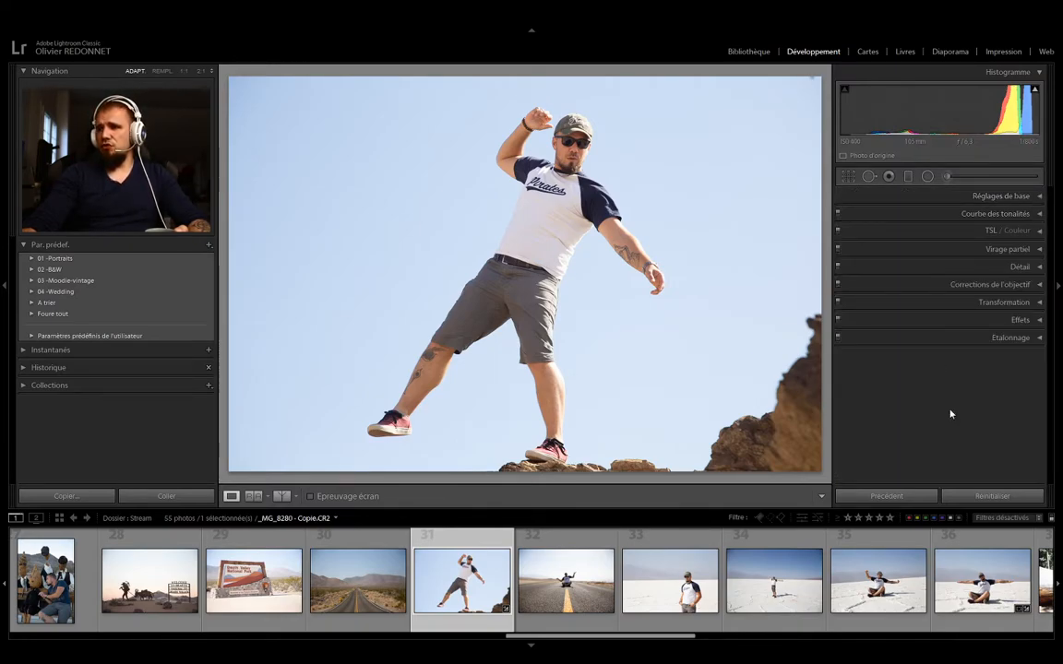
# Step: Try red saturation at -100 on the balancing man photo and on the Death Valley National Park sign photo, resetting it to 0 each time
pyautogui.click(1040, 230)
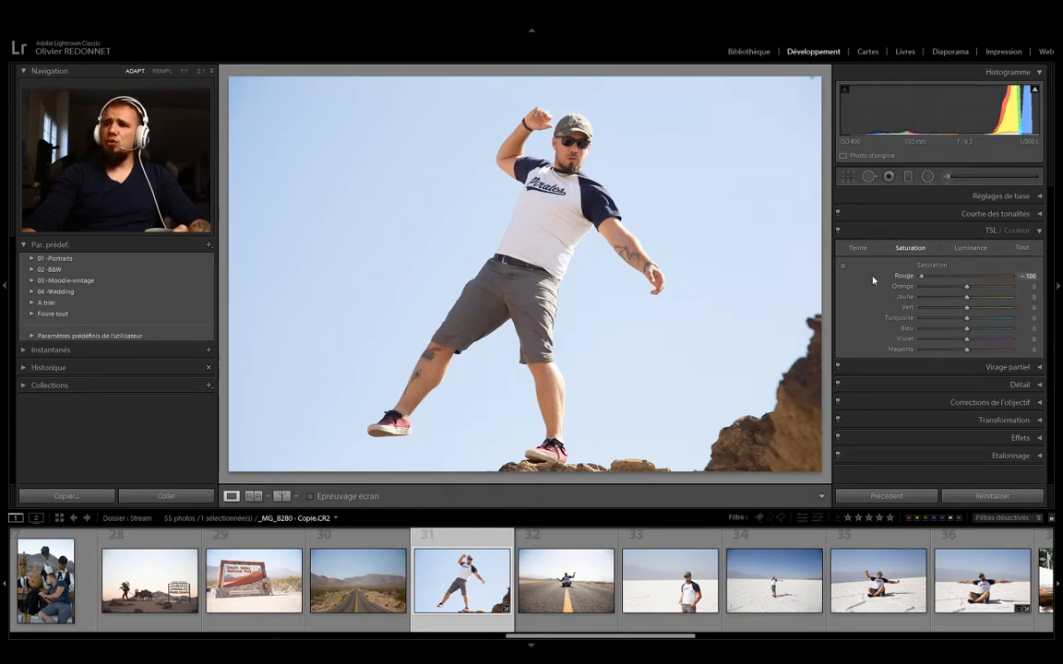
pyautogui.moveTo(921, 286); pyautogui.dragTo(965, 277)
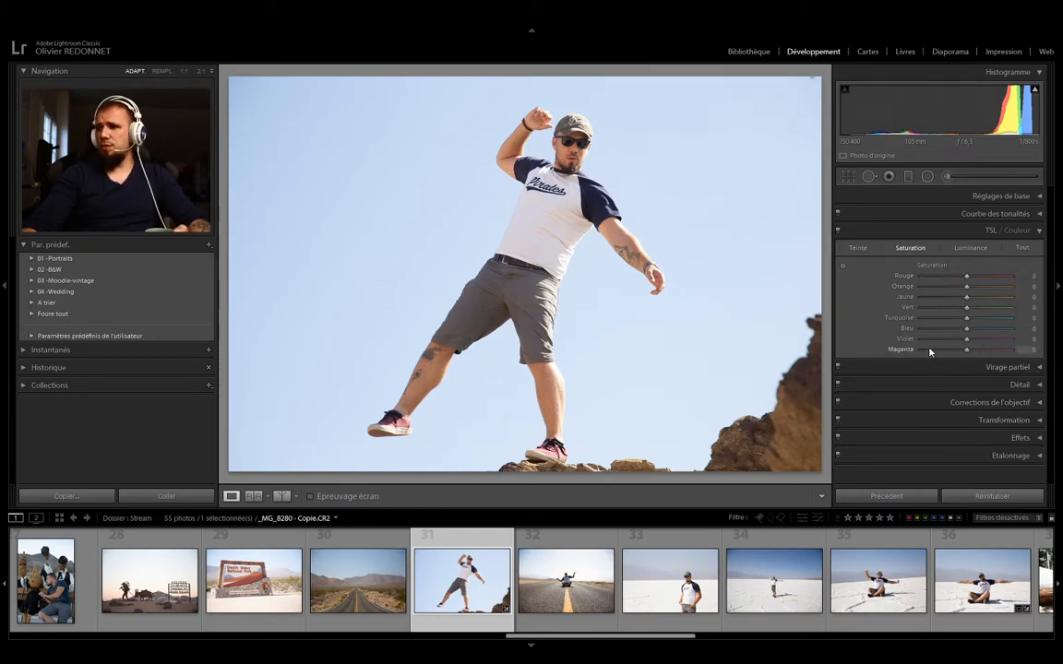
pyautogui.click(254, 581)
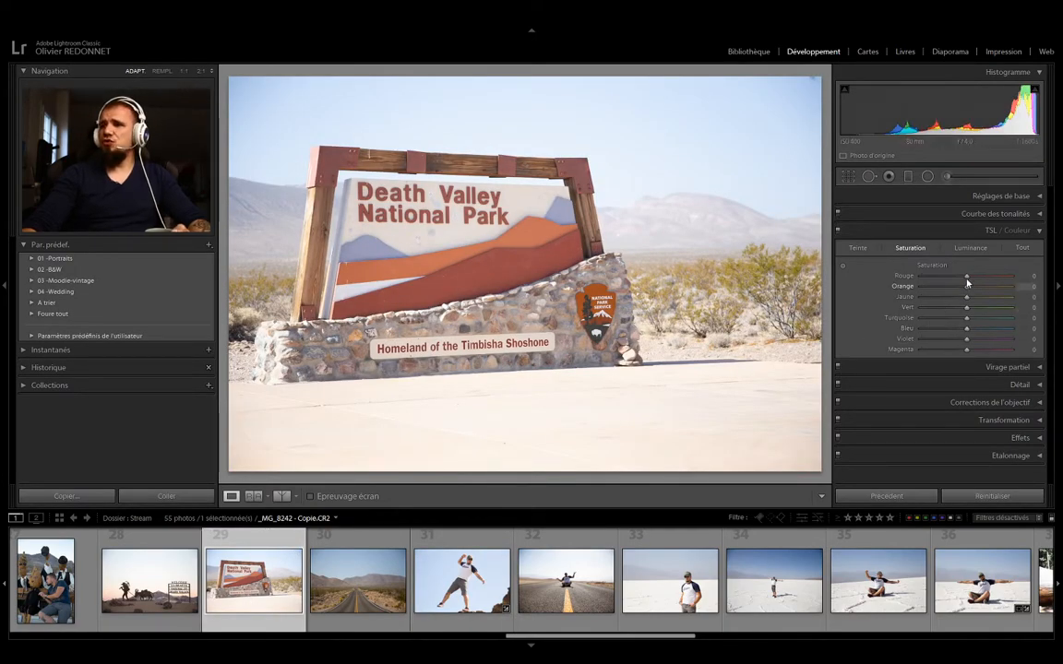
pyautogui.moveTo(966, 277); pyautogui.dragTo(915, 286)
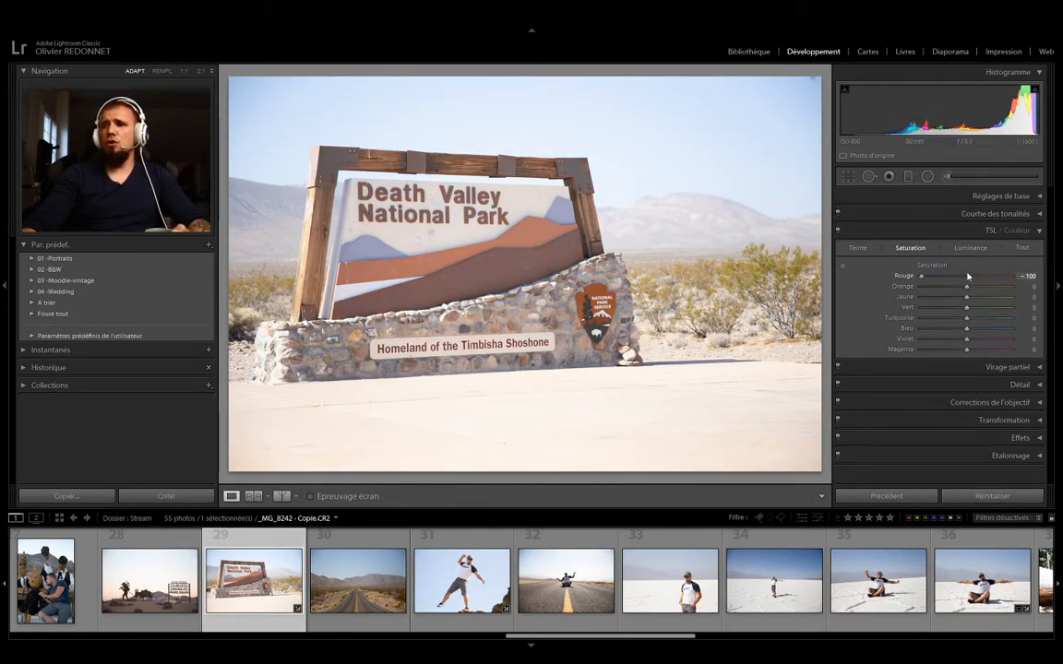
pyautogui.doubleClick(919, 277)
# Step: View the HSL hue and luminance settings and the basic adjustments, and collapse both sections
pyautogui.click(856, 247)
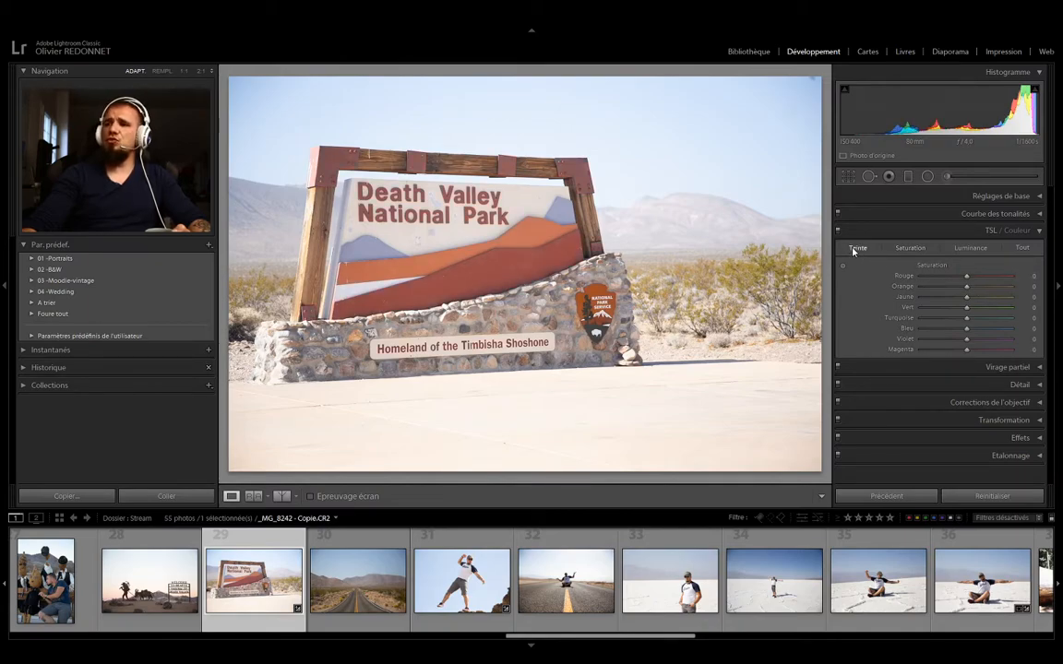
pyautogui.click(968, 248)
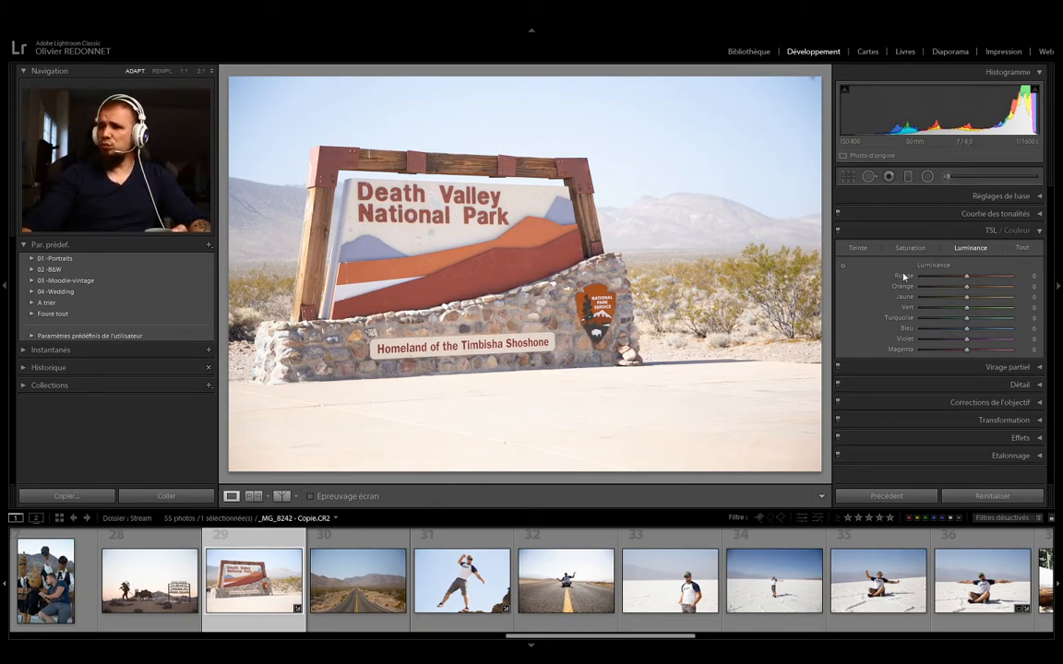
pyautogui.click(1037, 230)
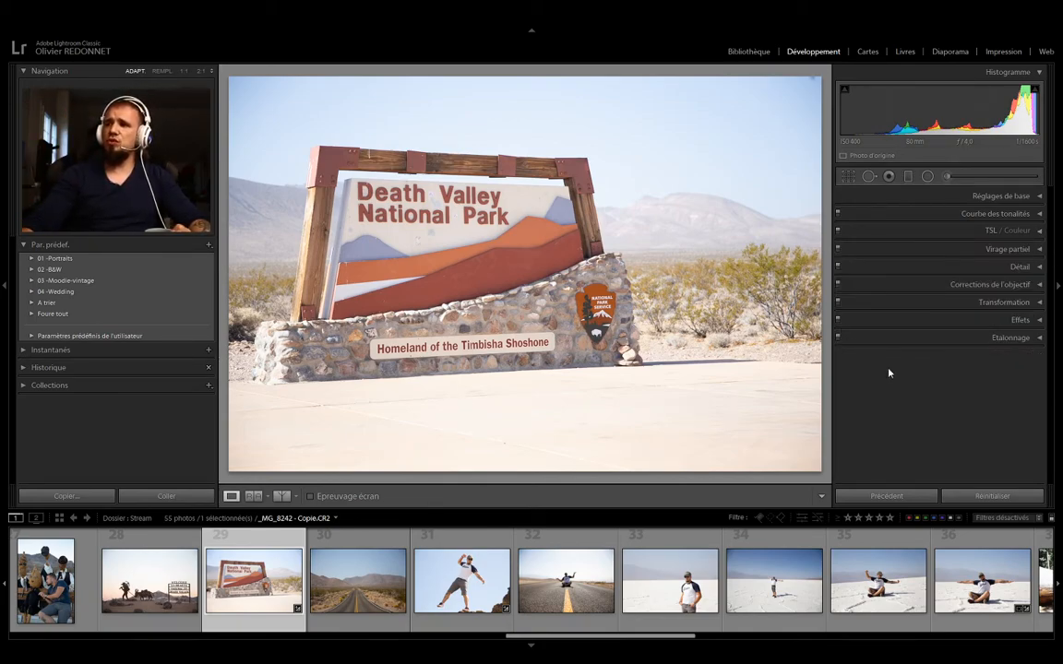
pyautogui.click(1038, 196)
pyautogui.click(1039, 197)
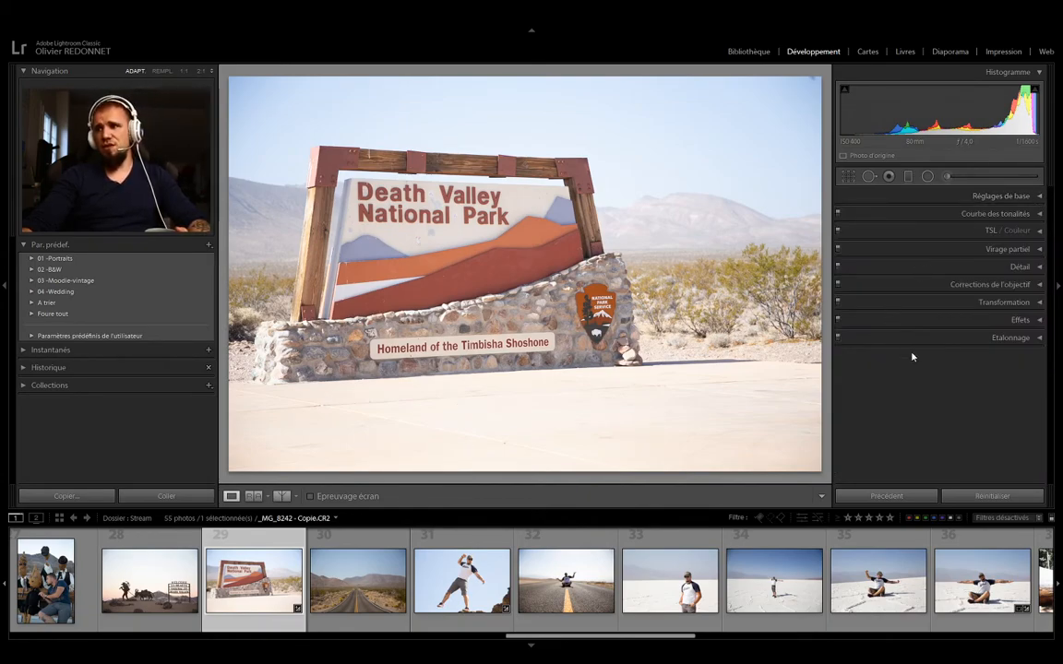
# Step: Split-tone the Death Valley sign photo's highlights, trying hue 62 with saturation 48 and settling on hue 147 with saturation 64
pyautogui.click(1039, 251)
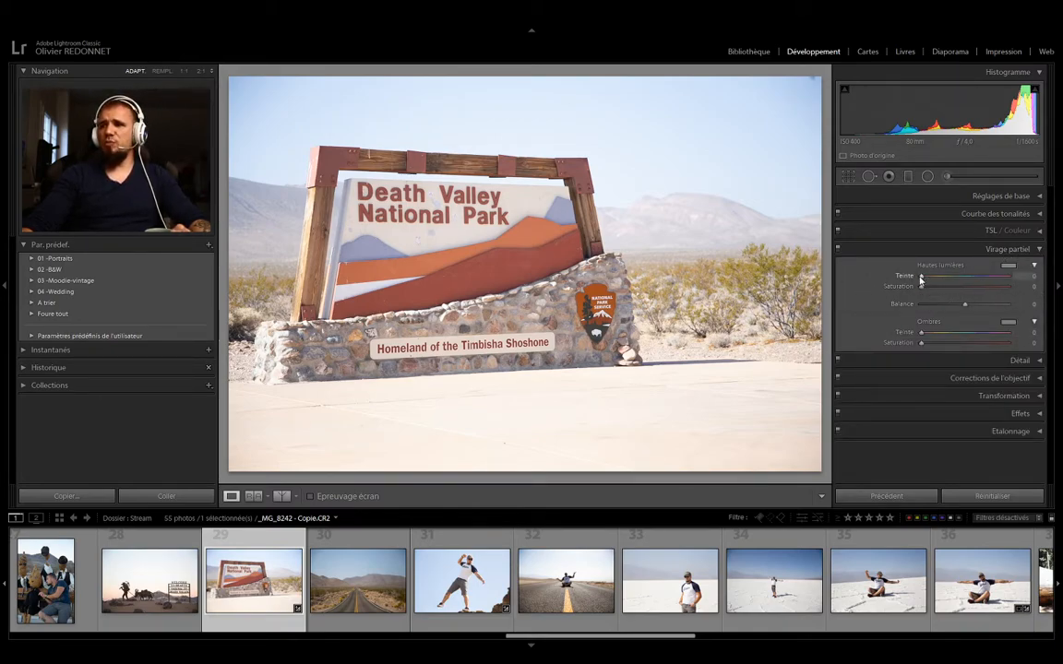
pyautogui.moveTo(920, 276)
pyautogui.mouseDown()
pyautogui.moveTo(985, 289)
pyautogui.moveTo(930, 279)
pyautogui.moveTo(936, 285)
pyautogui.mouseUp()
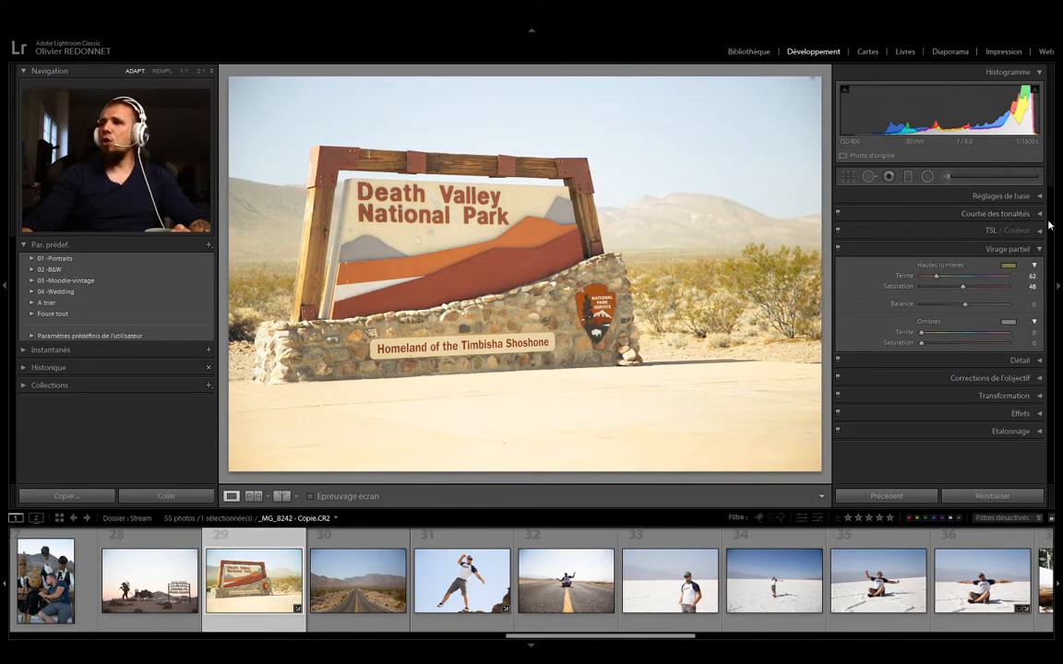
pyautogui.click(1035, 249)
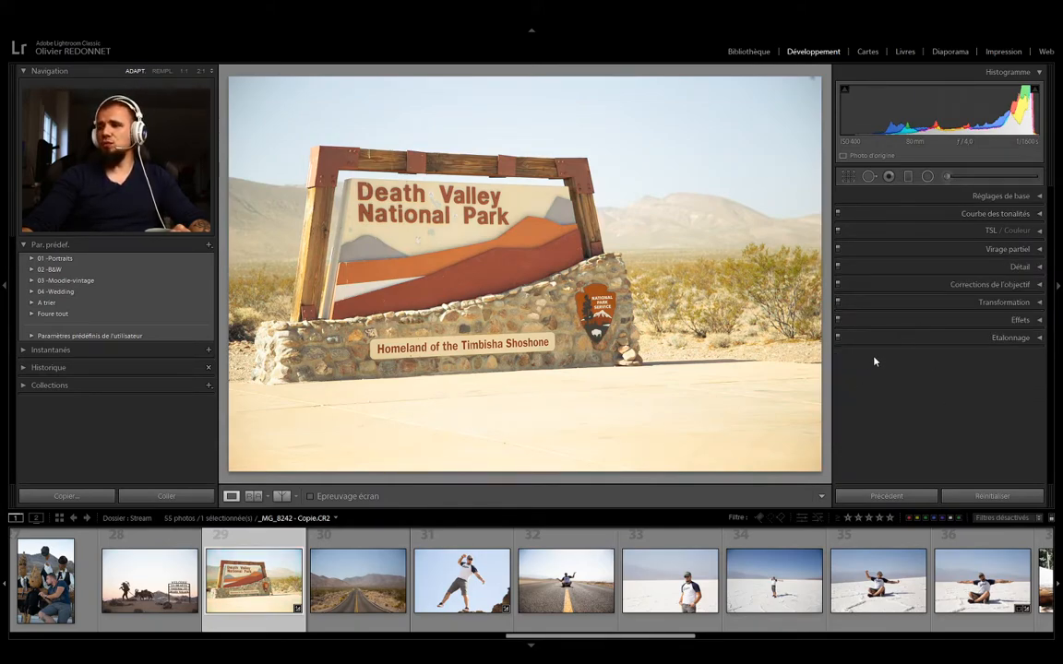
pyautogui.click(1035, 251)
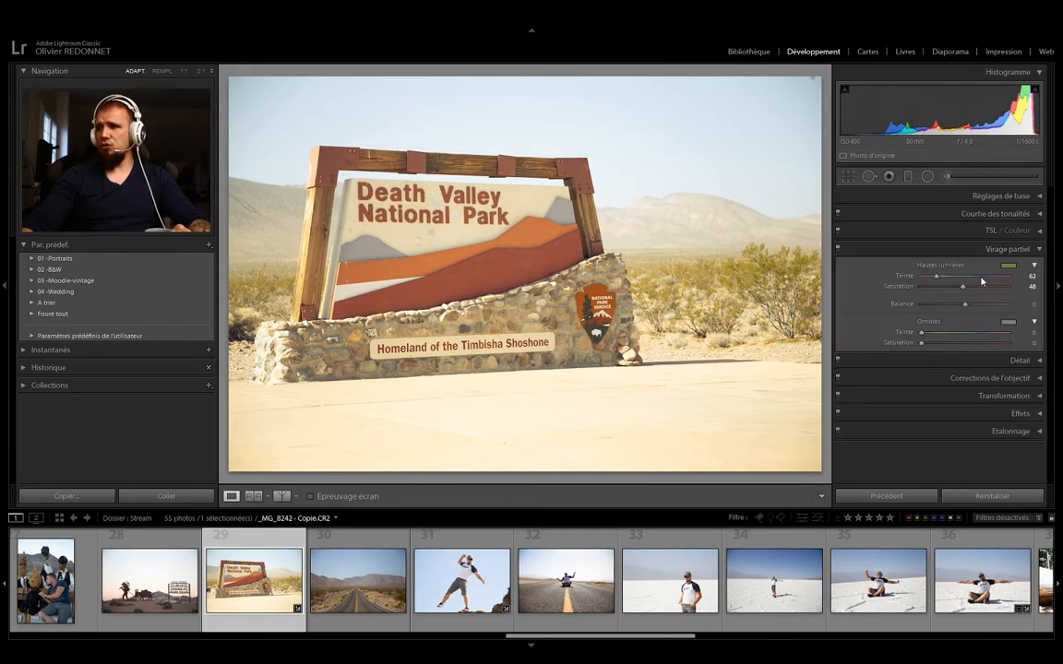
pyautogui.moveTo(963, 289); pyautogui.dragTo(908, 288)
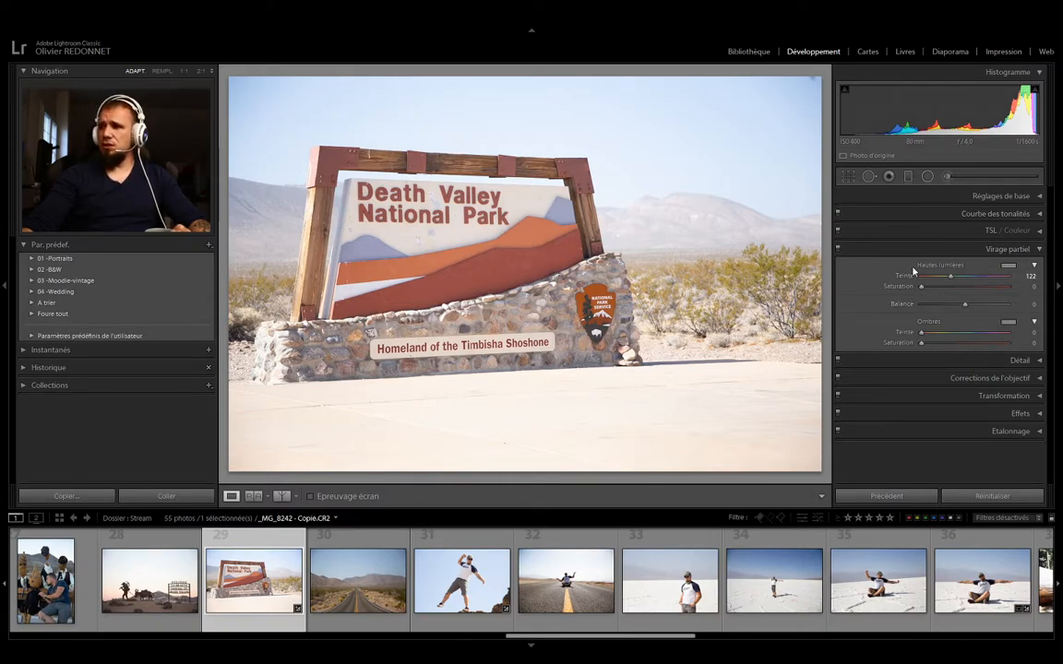
pyautogui.moveTo(940, 285); pyautogui.dragTo(957, 276)
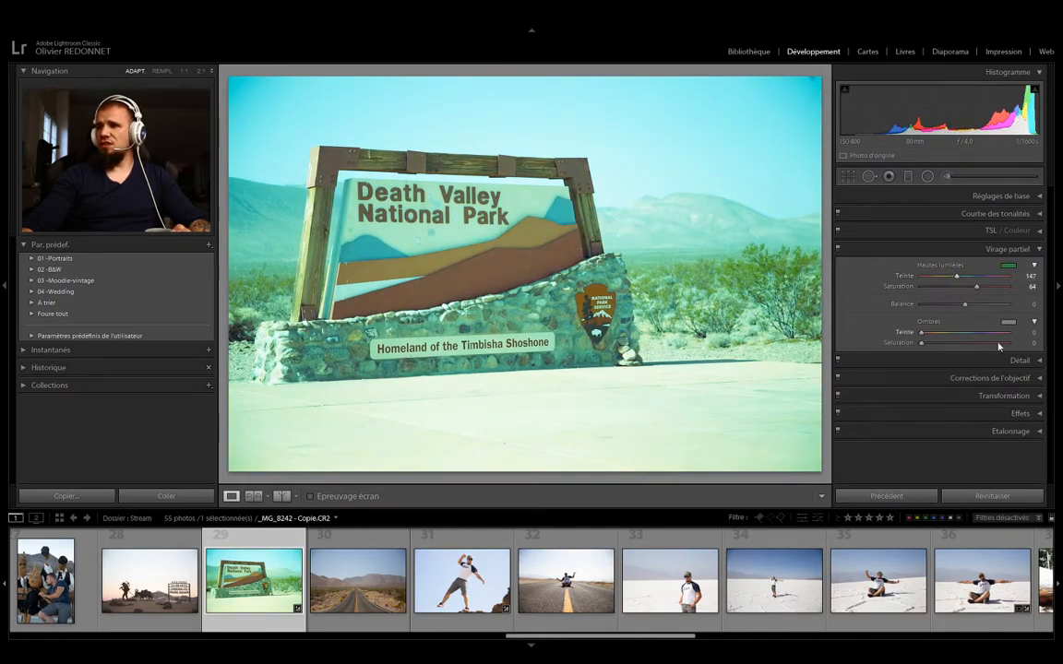
# Step: Compare the sign photo with split toning on and off, collapse the split toning settings, and leave the effect turned off
pyautogui.click(837, 249)
pyautogui.click(837, 249)
pyautogui.click(837, 249)
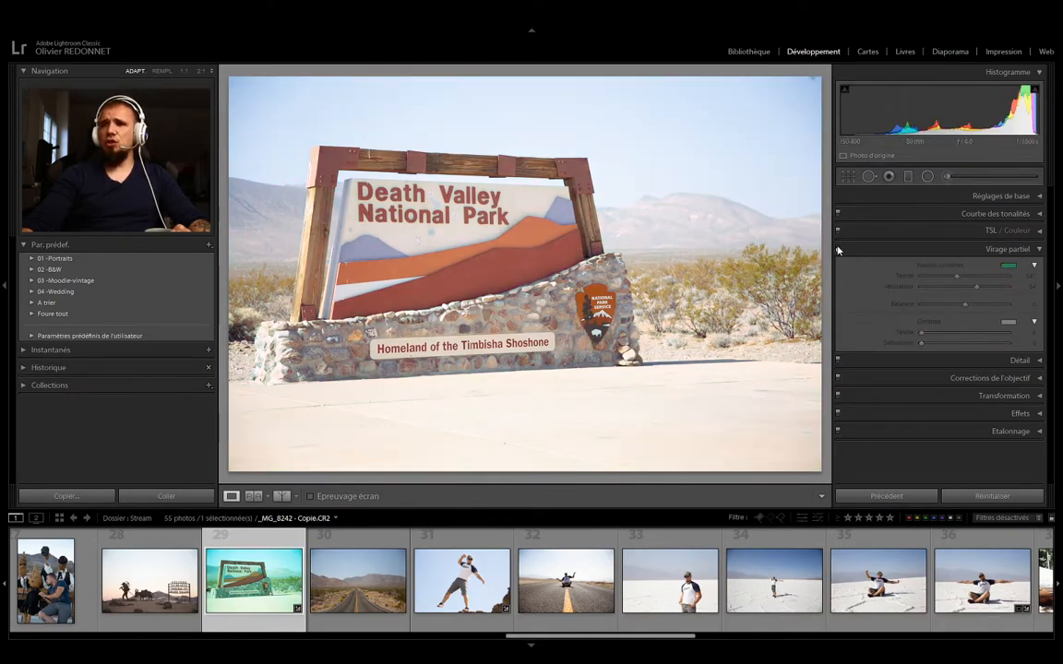
pyautogui.click(838, 249)
pyautogui.click(838, 249)
pyautogui.click(838, 249)
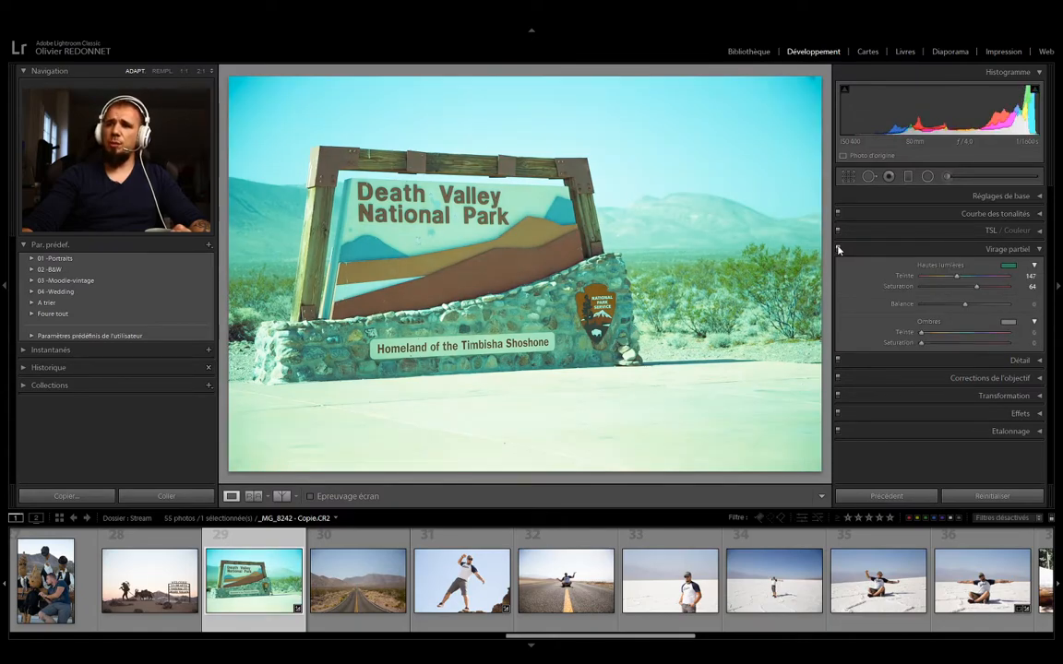
pyautogui.click(838, 249)
pyautogui.click(837, 249)
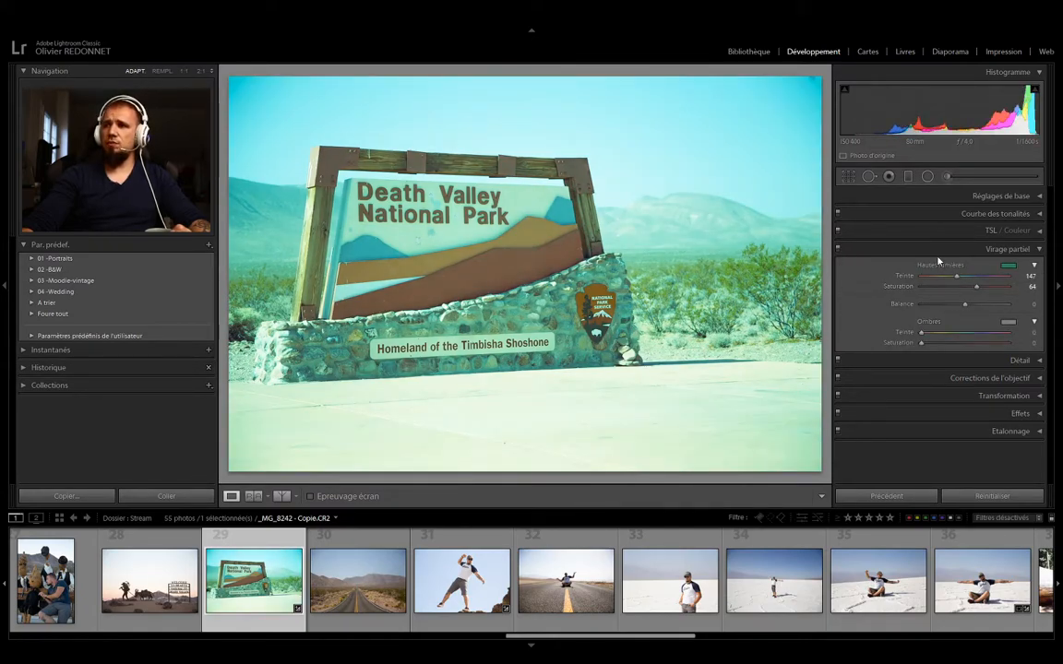
pyautogui.click(838, 249)
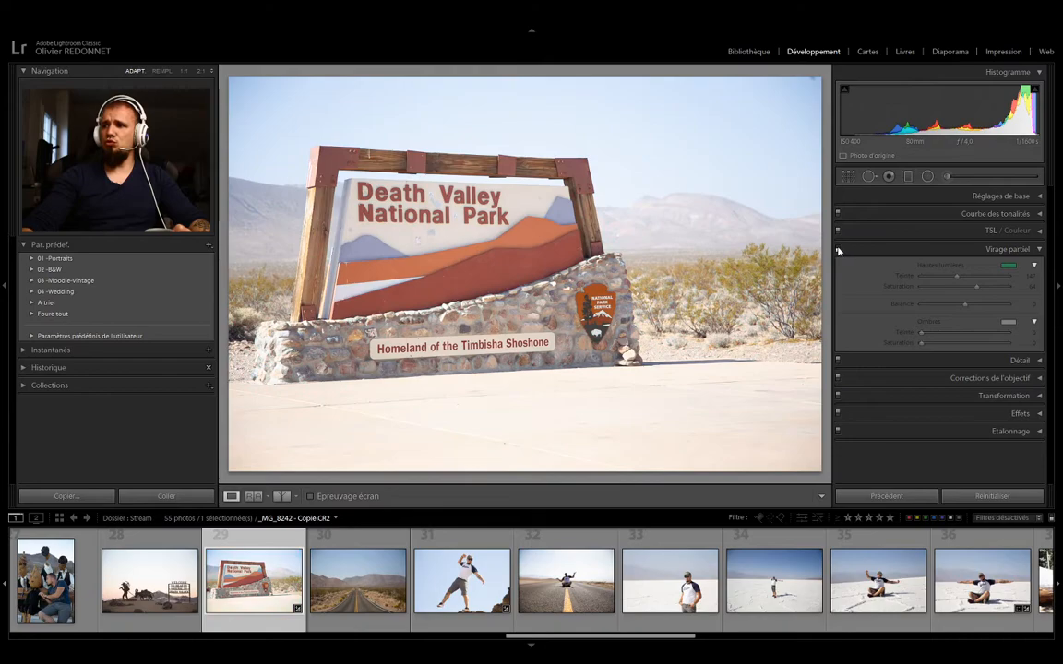
pyautogui.click(838, 249)
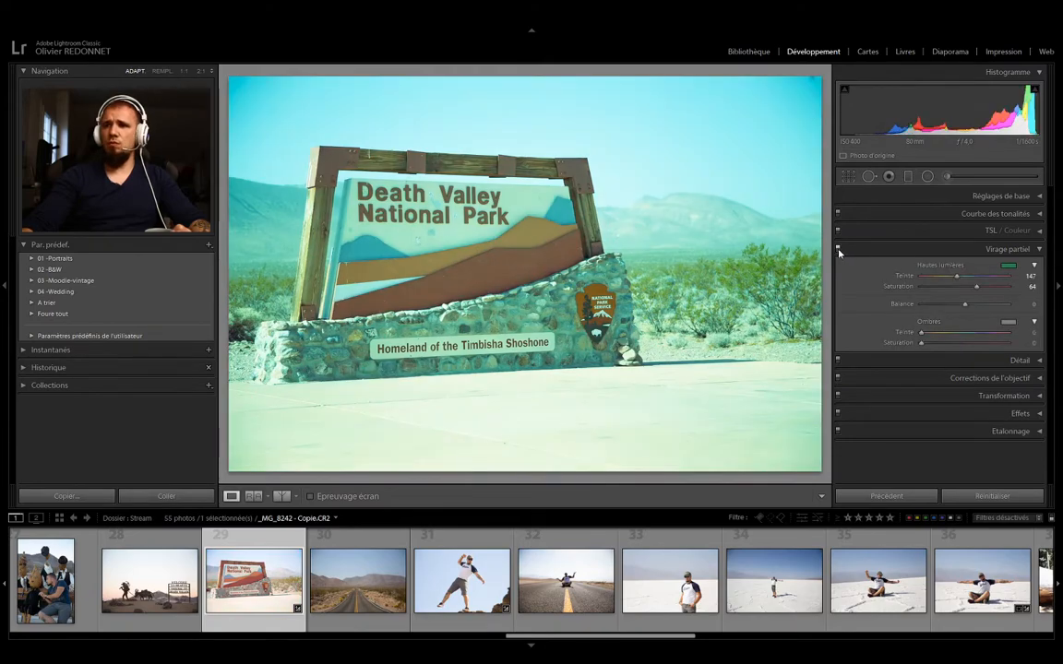
pyautogui.click(1040, 250)
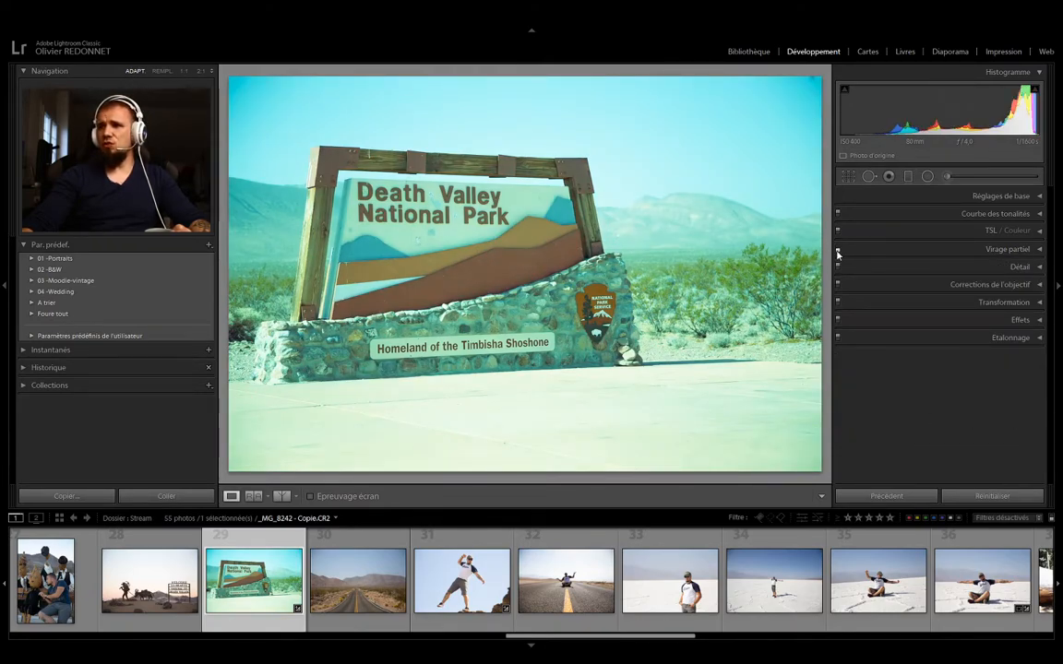
pyautogui.click(838, 249)
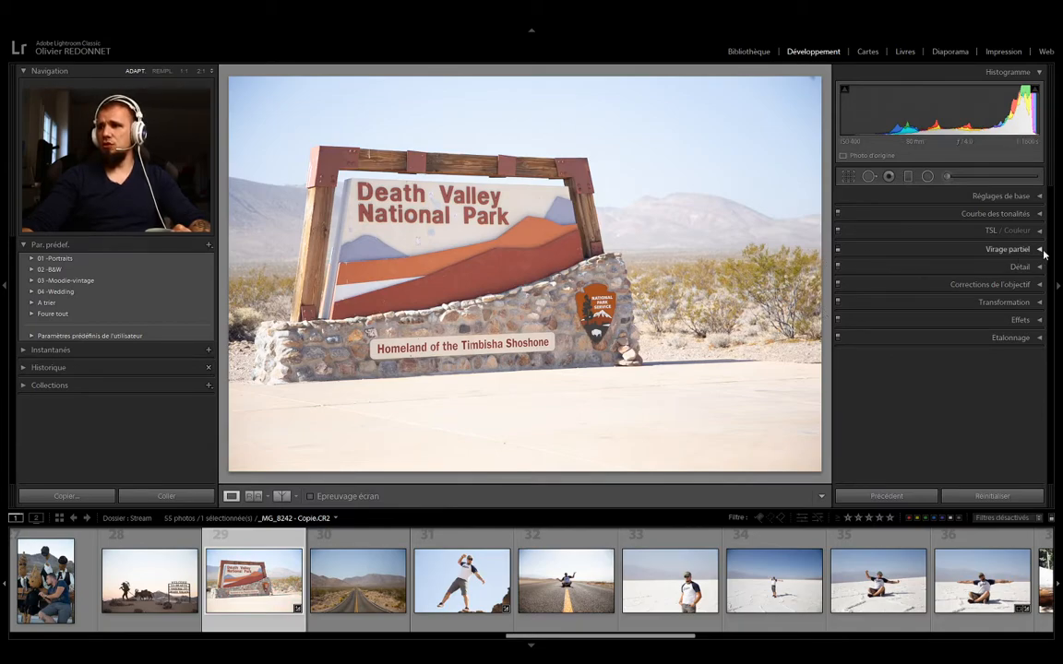
# Step: Turn split toning back on for the Death Valley sign photo, reset the highlights saturation to 0, and collapse the split toning settings
pyautogui.click(1037, 250)
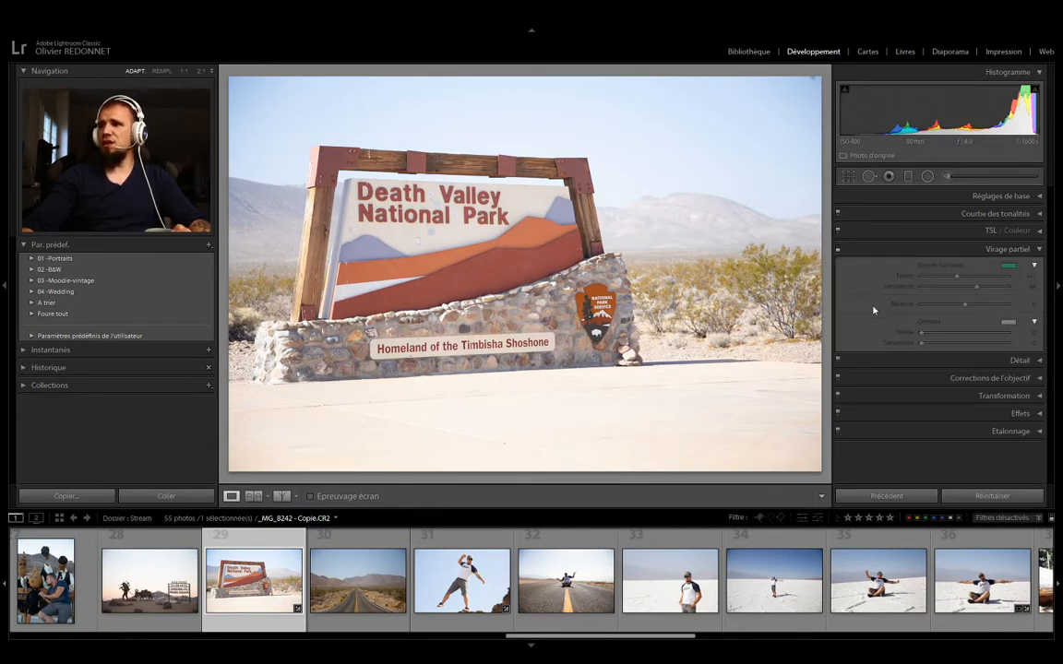
pyautogui.click(838, 249)
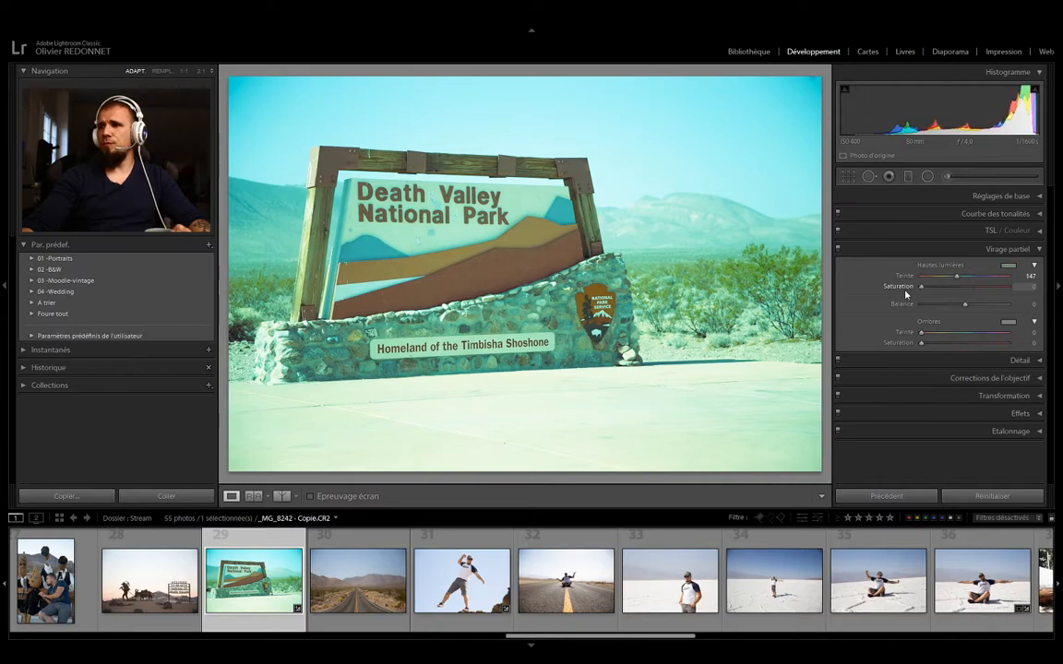
pyautogui.click(838, 249)
pyautogui.click(969, 250)
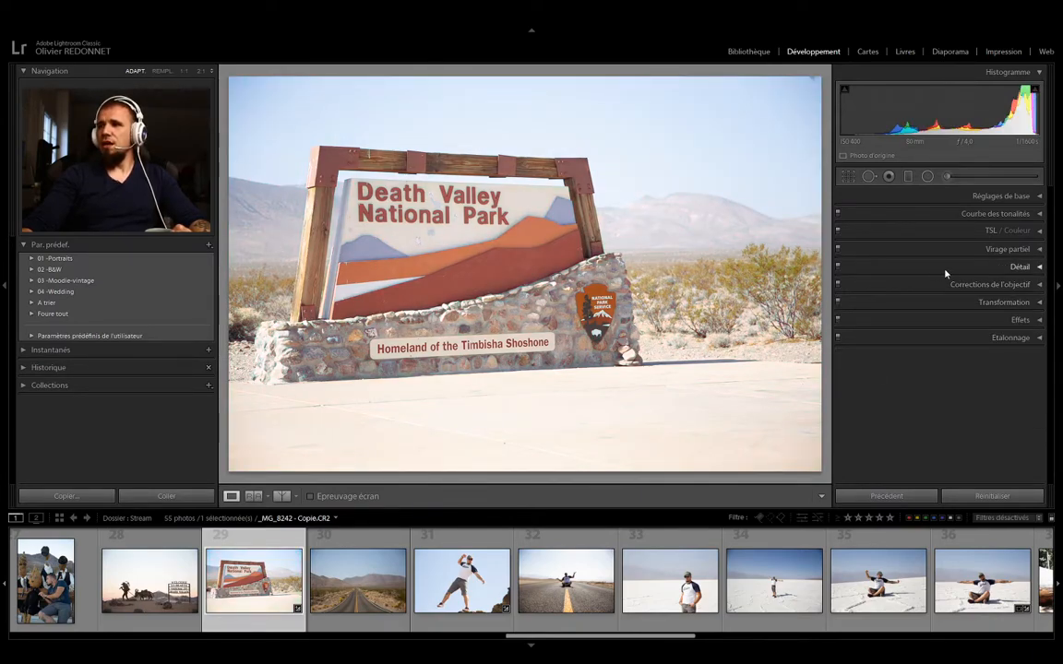
# Step: View the sharpening and noise reduction settings for the sign photo, and collapse the detail section
pyautogui.click(1040, 268)
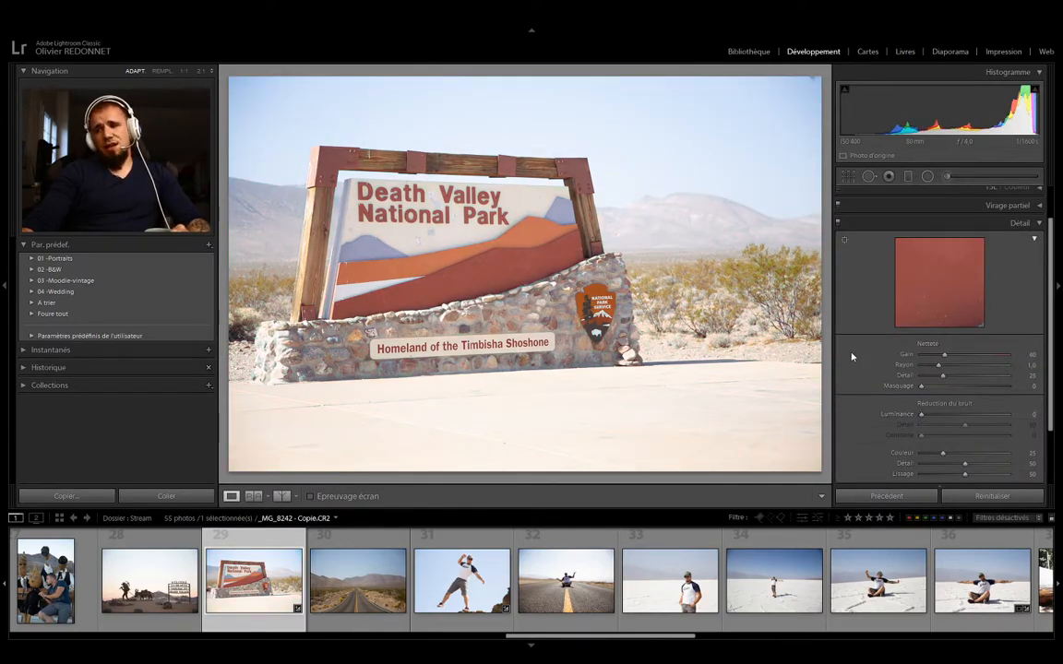
pyautogui.scroll(-2, 844, 362)
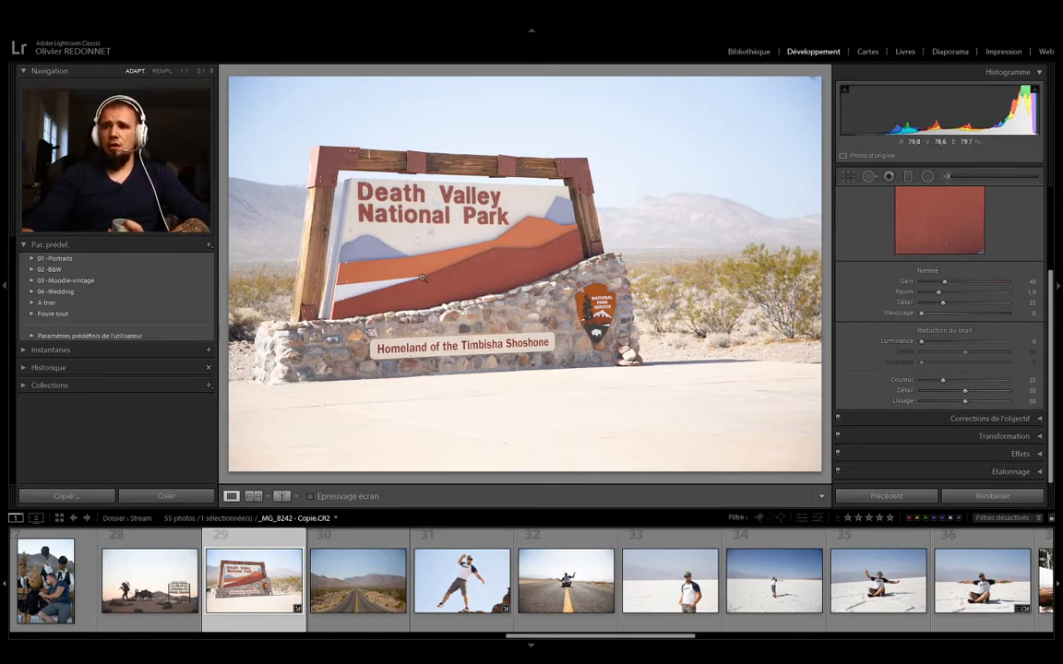
pyautogui.scroll(2, 943, 336)
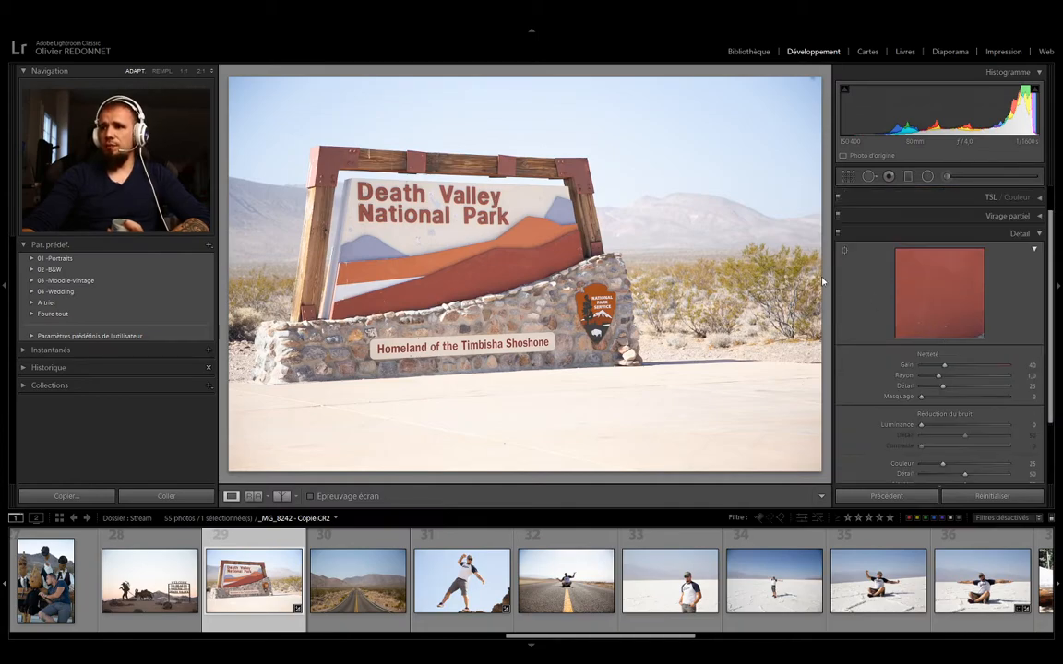
pyautogui.click(1037, 234)
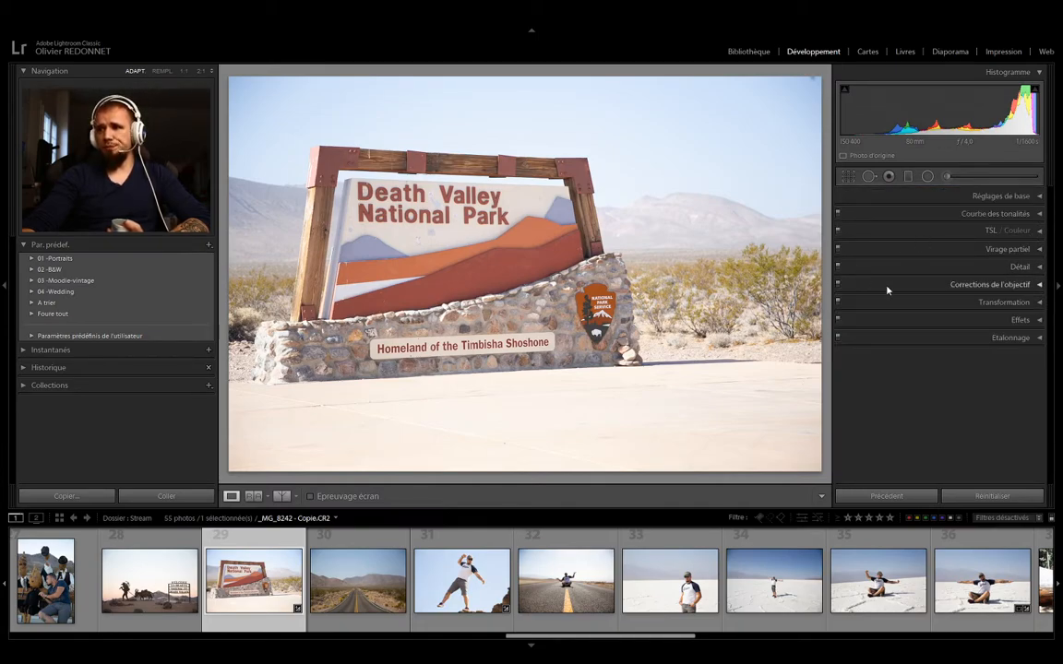
# Step: Try the Canon EF 24-105mm lens profile correction on the sign photo, comparing it on and off, and leave it disabled with the section collapsed
pyautogui.click(1039, 285)
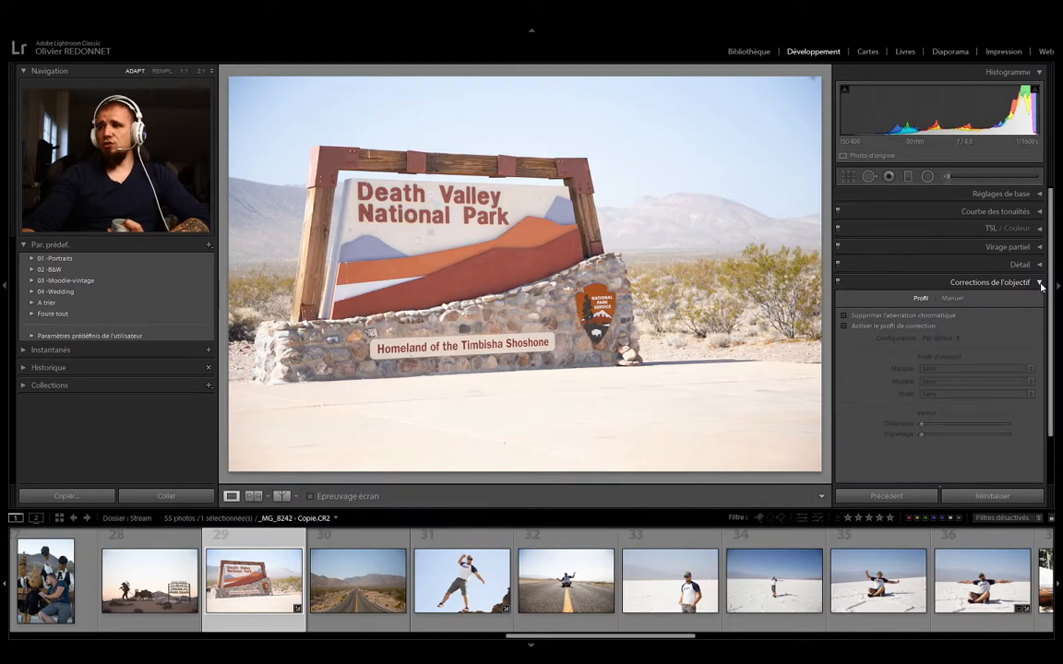
pyautogui.click(845, 328)
pyautogui.click(844, 328)
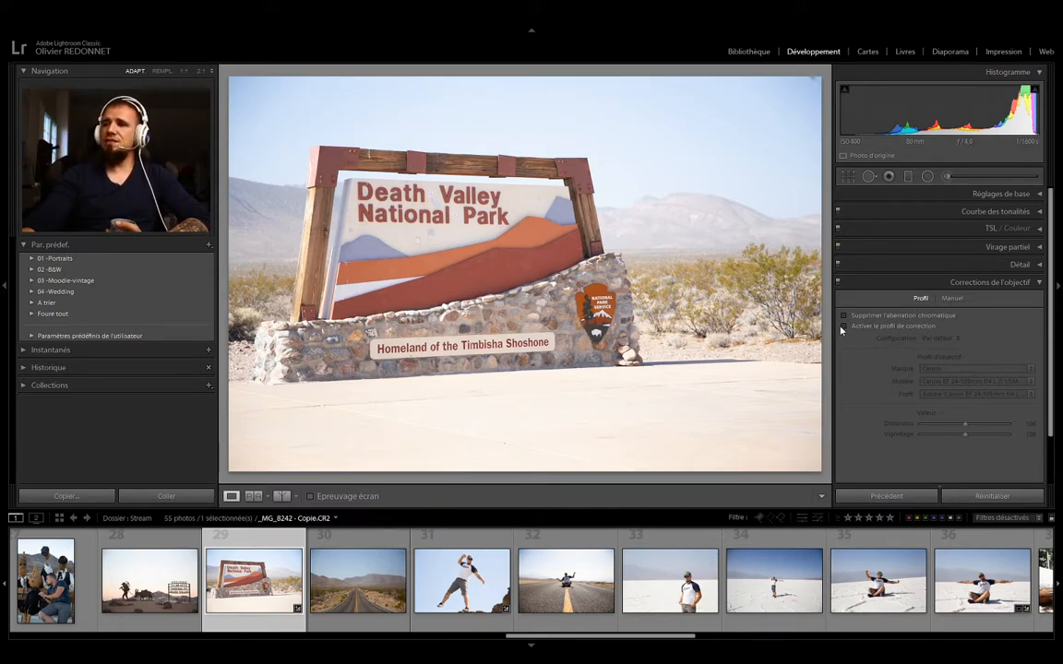
pyautogui.click(843, 327)
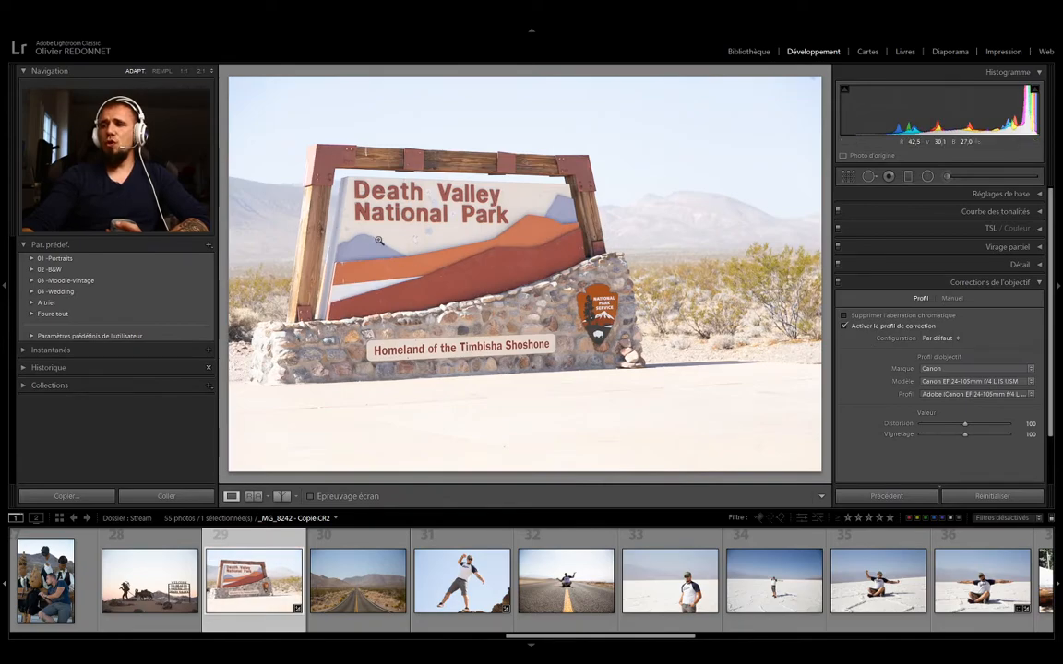
pyautogui.click(739, 414)
pyautogui.click(706, 375)
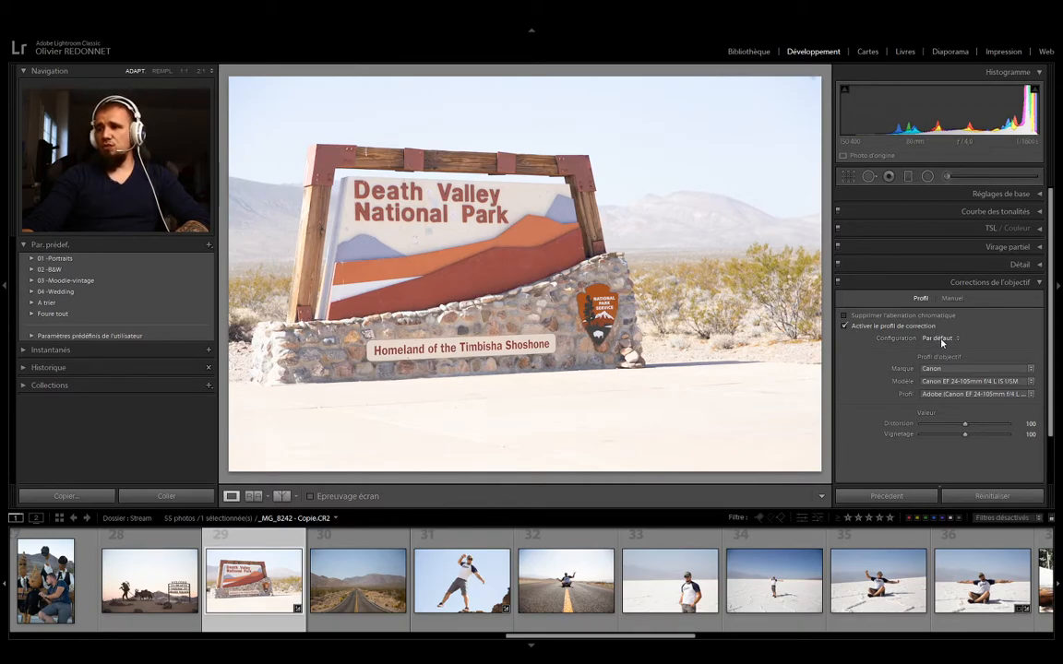
pyautogui.click(843, 327)
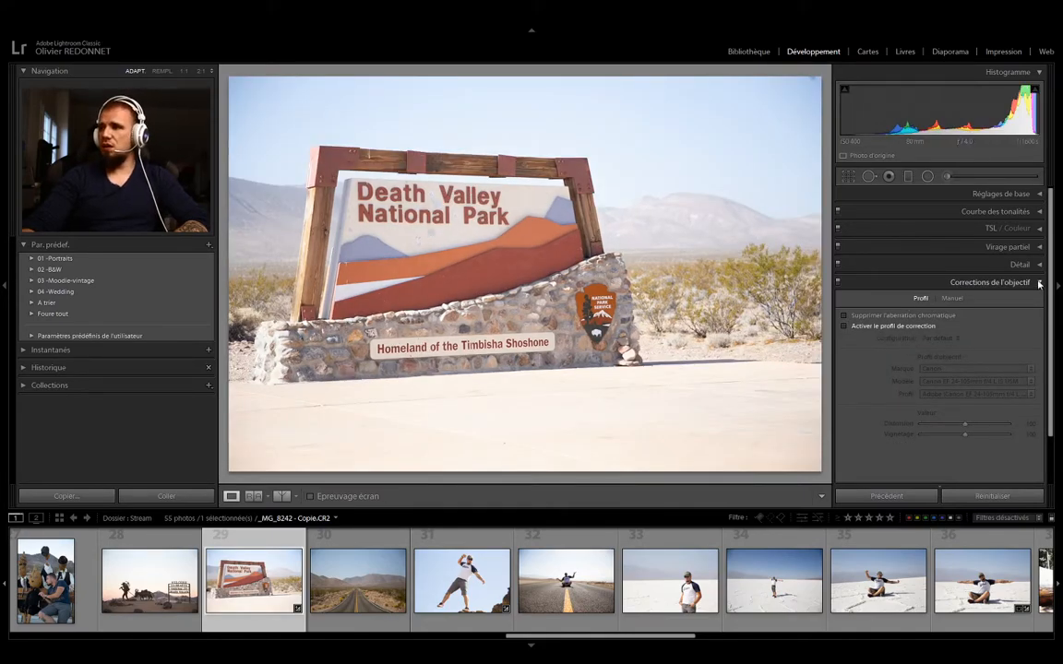
pyautogui.click(991, 282)
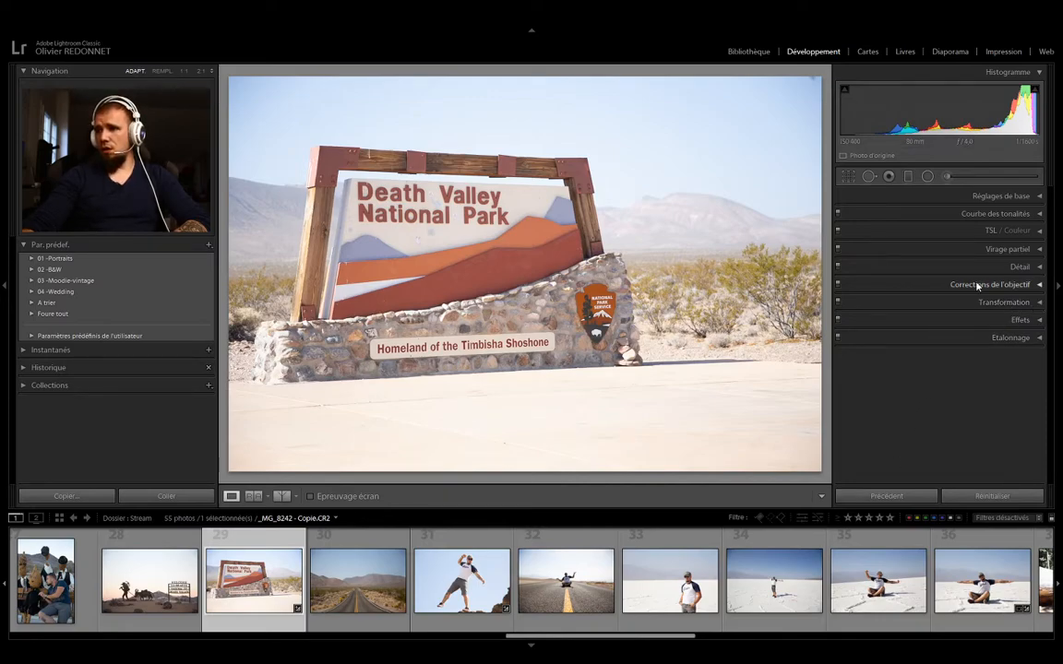
# Step: Try the automatic Upright correction on the sign photo, switch Upright back off, and collapse the transformation settings
pyautogui.click(1039, 303)
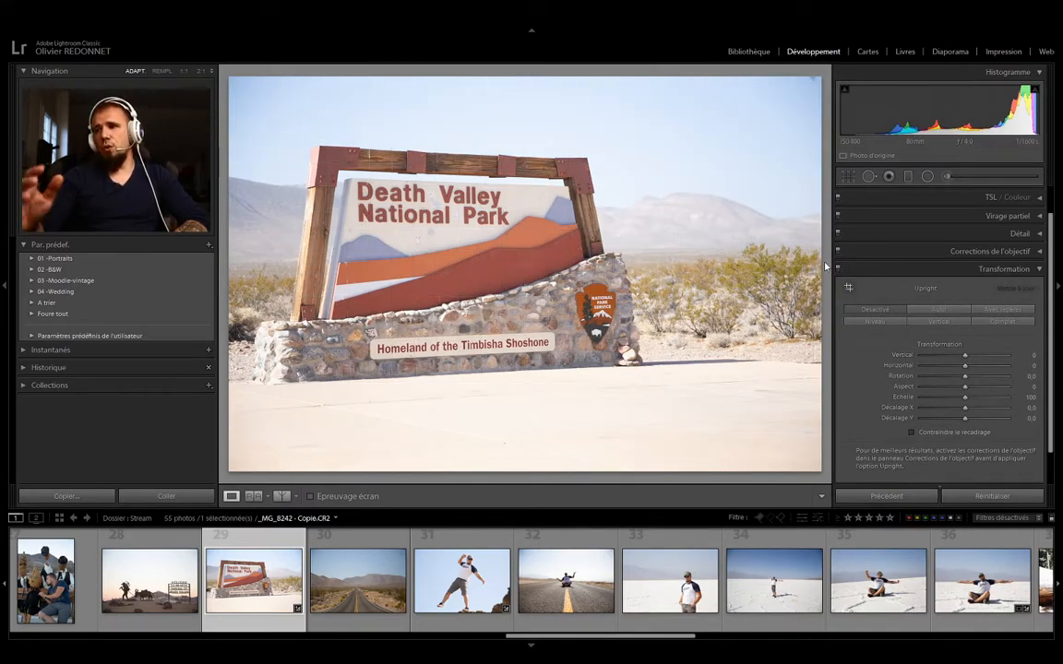
pyautogui.click(935, 311)
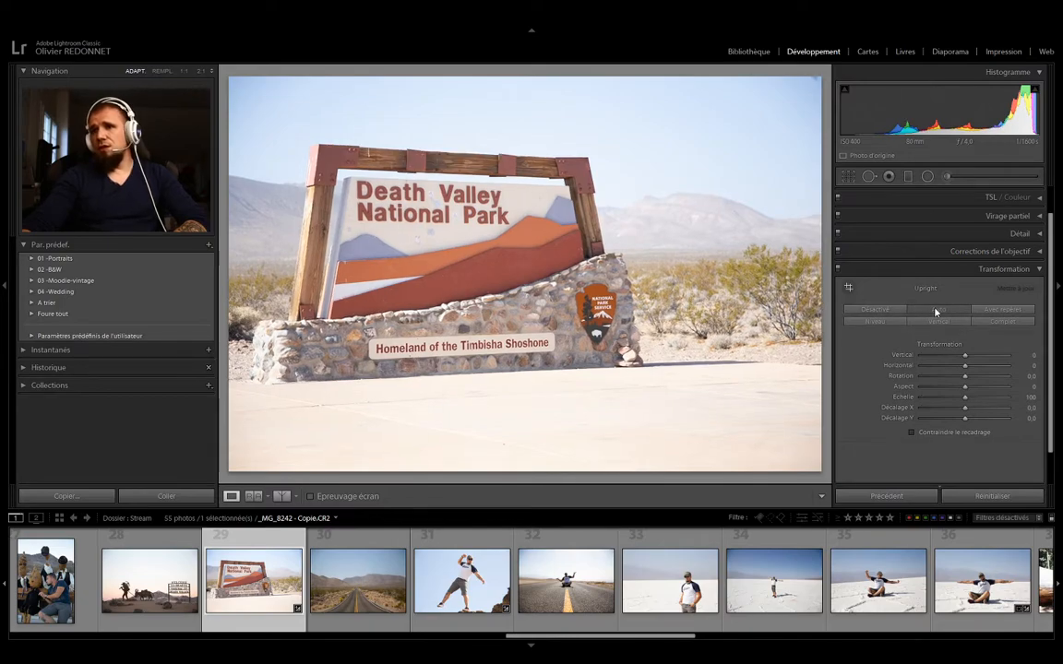
pyautogui.click(887, 312)
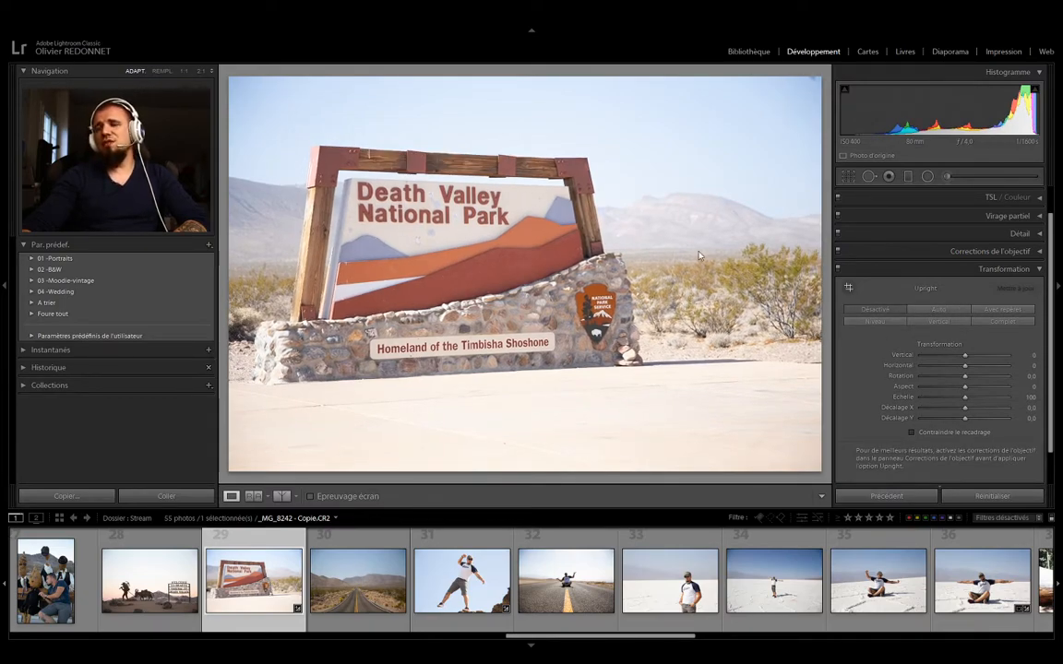
pyautogui.click(1037, 268)
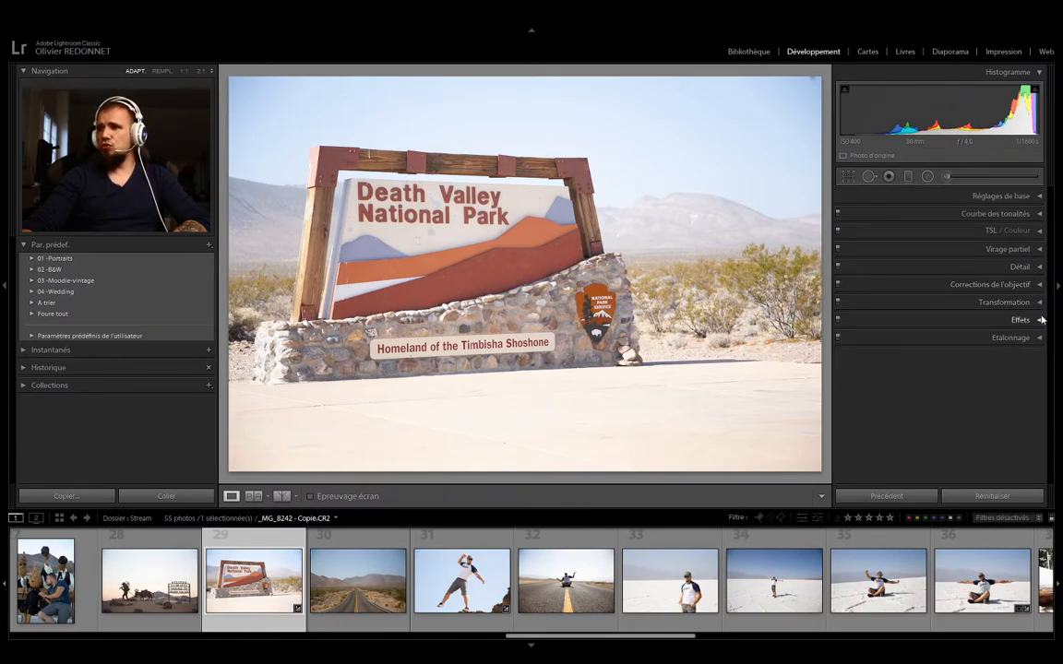
# Step: Try the post-crop vignetting gain on the sign photo, keep it at 0, and collapse the effects settings
pyautogui.click(1040, 322)
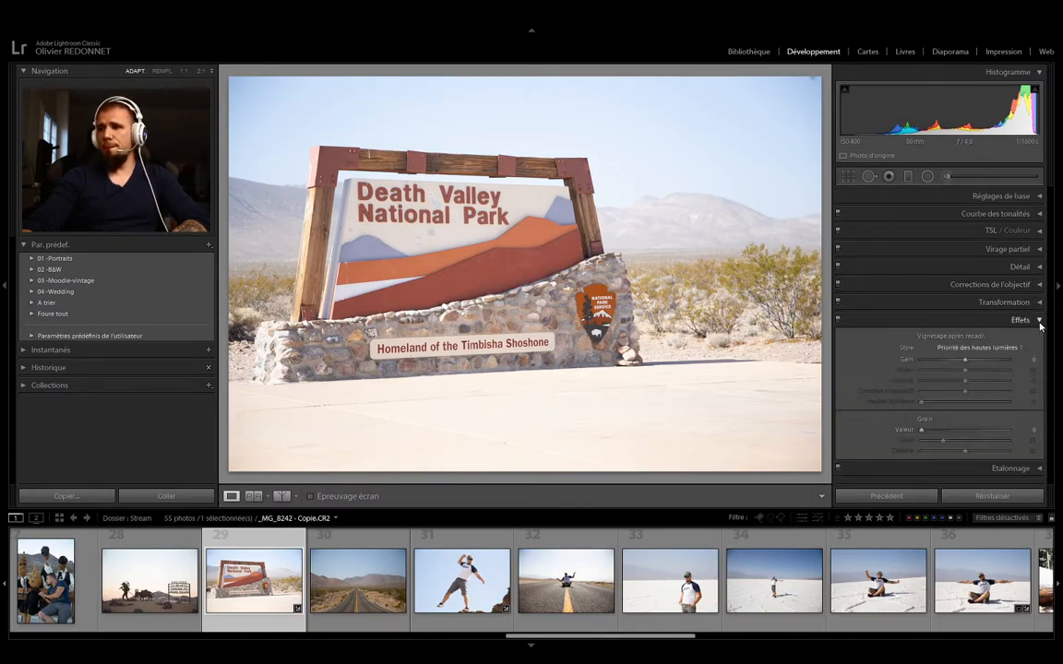
pyautogui.moveTo(965, 364)
pyautogui.mouseDown()
pyautogui.moveTo(941, 362)
pyautogui.moveTo(1035, 366)
pyautogui.moveTo(944, 371)
pyautogui.moveTo(955, 372)
pyautogui.mouseUp()
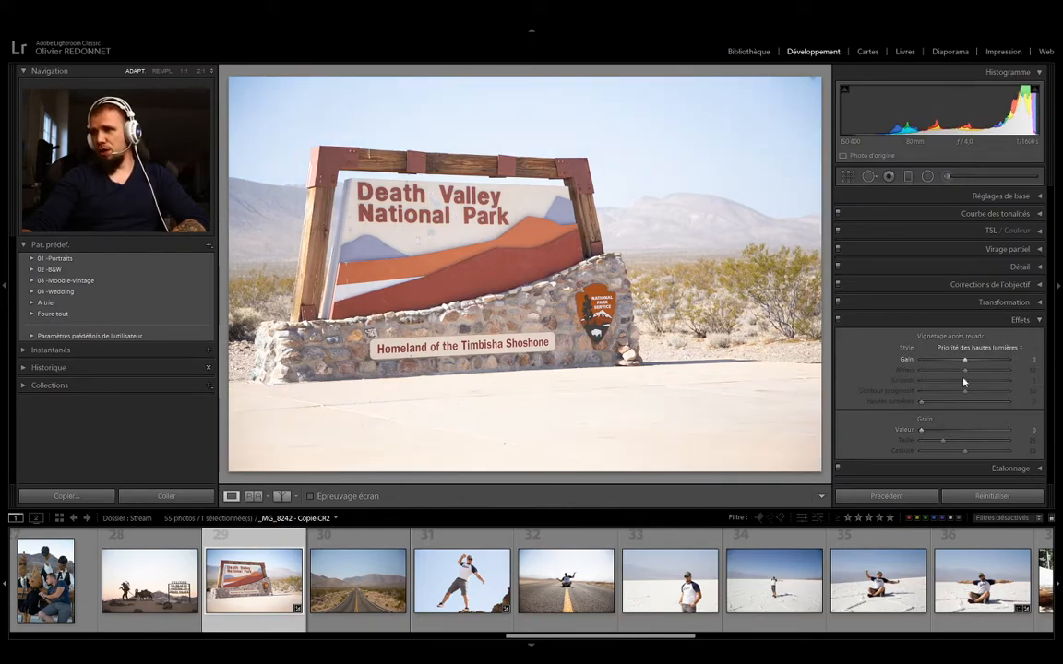
pyautogui.click(1033, 320)
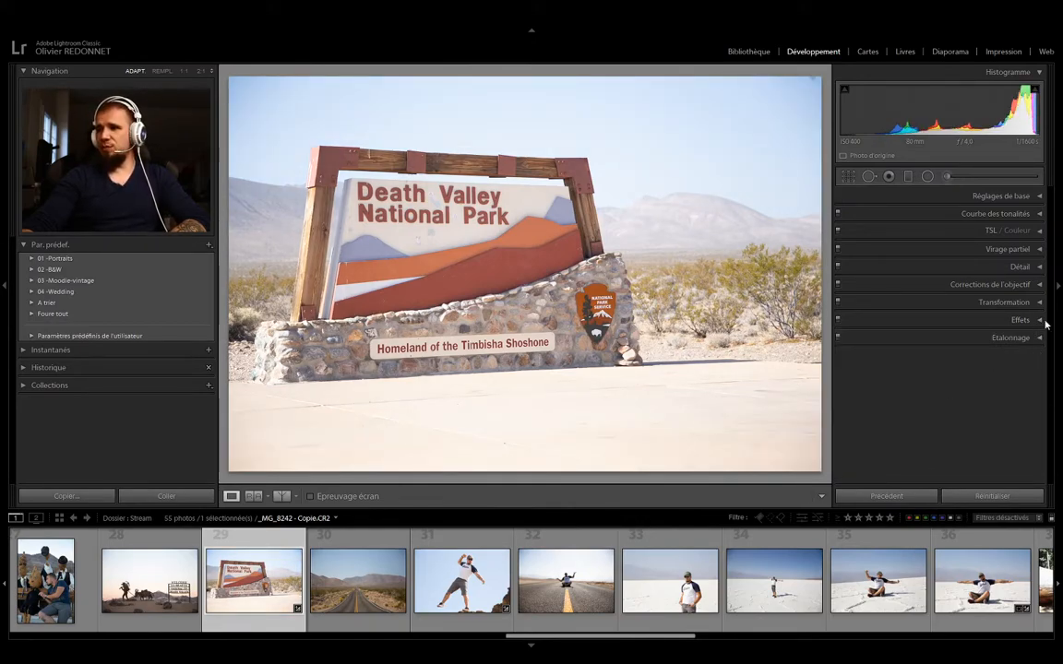
# Step: Try grain at 93 and 71 on the sign photo, inspecting the lettering at 2:1, reset it to 0, and collapse the effects settings
pyautogui.click(937, 319)
pyautogui.moveTo(920, 432); pyautogui.dragTo(1001, 430)
pyautogui.click(355, 180)
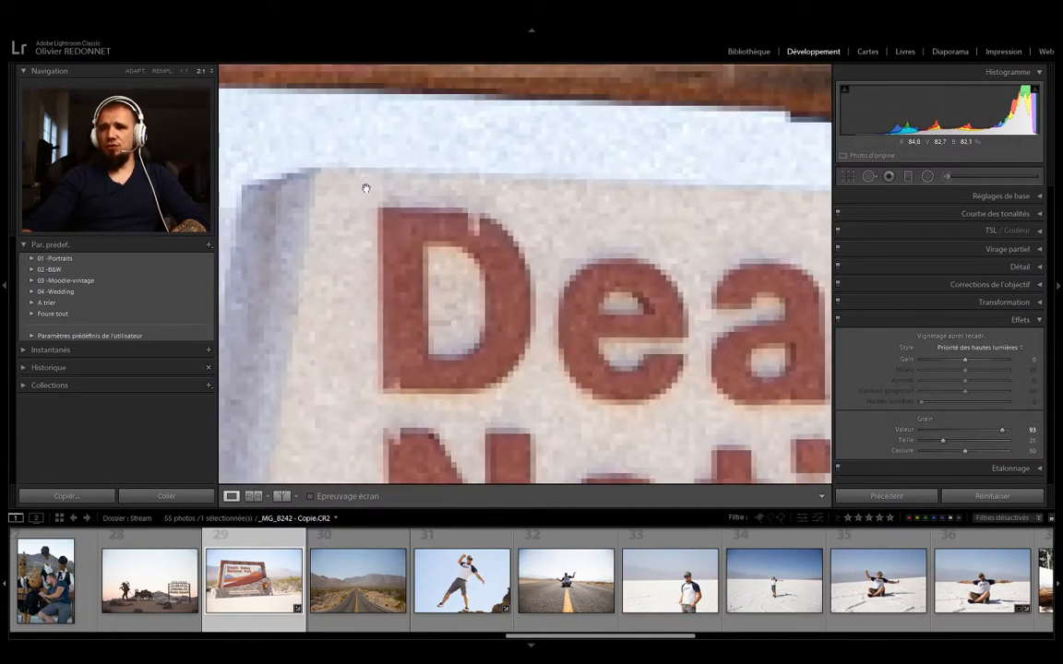
pyautogui.moveTo(350, 241); pyautogui.dragTo(521, 216)
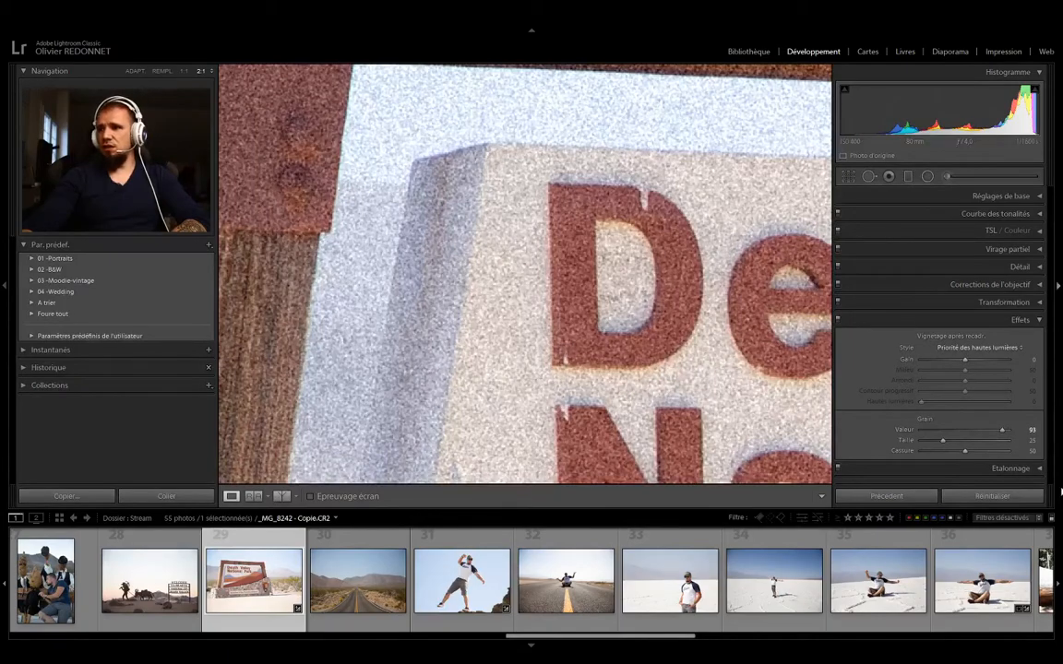
pyautogui.moveTo(1002, 431); pyautogui.dragTo(975, 432)
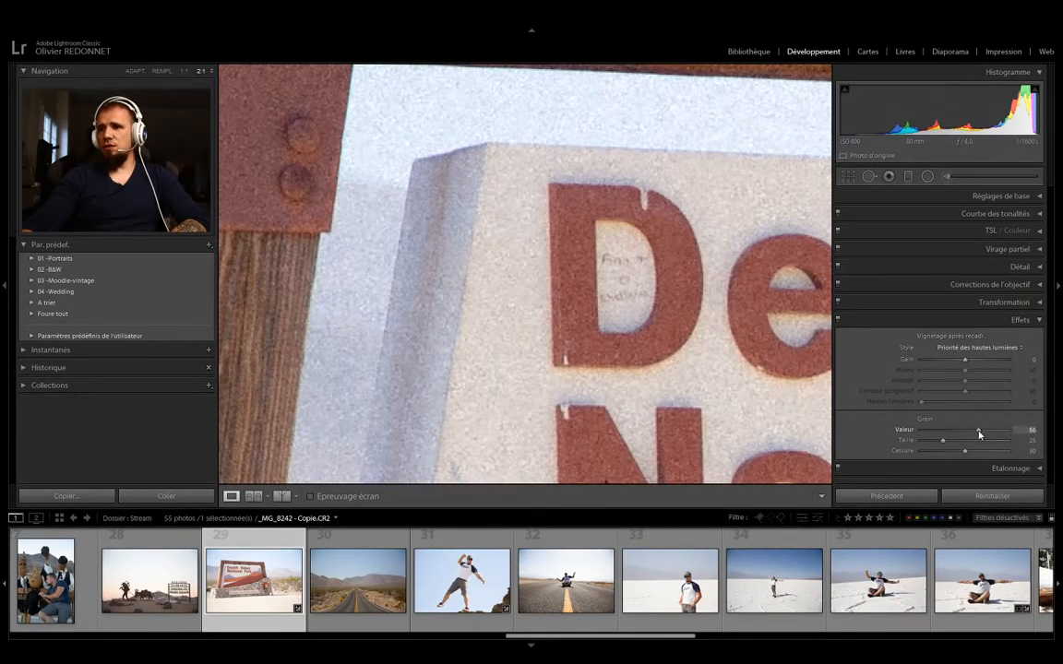
pyautogui.press('z')
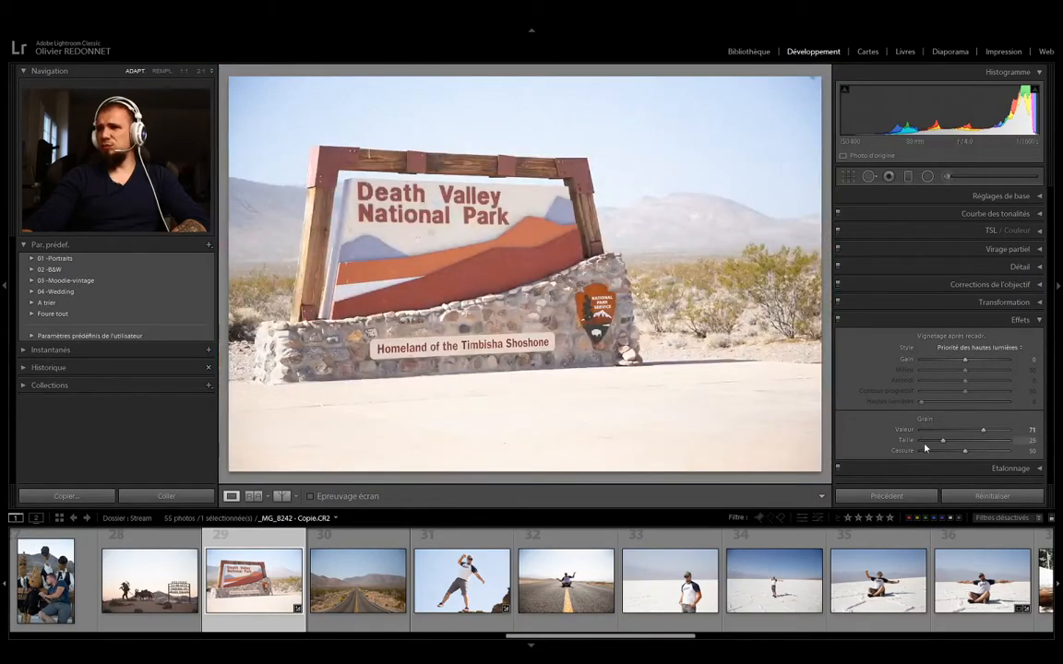
pyautogui.doubleClick(984, 431)
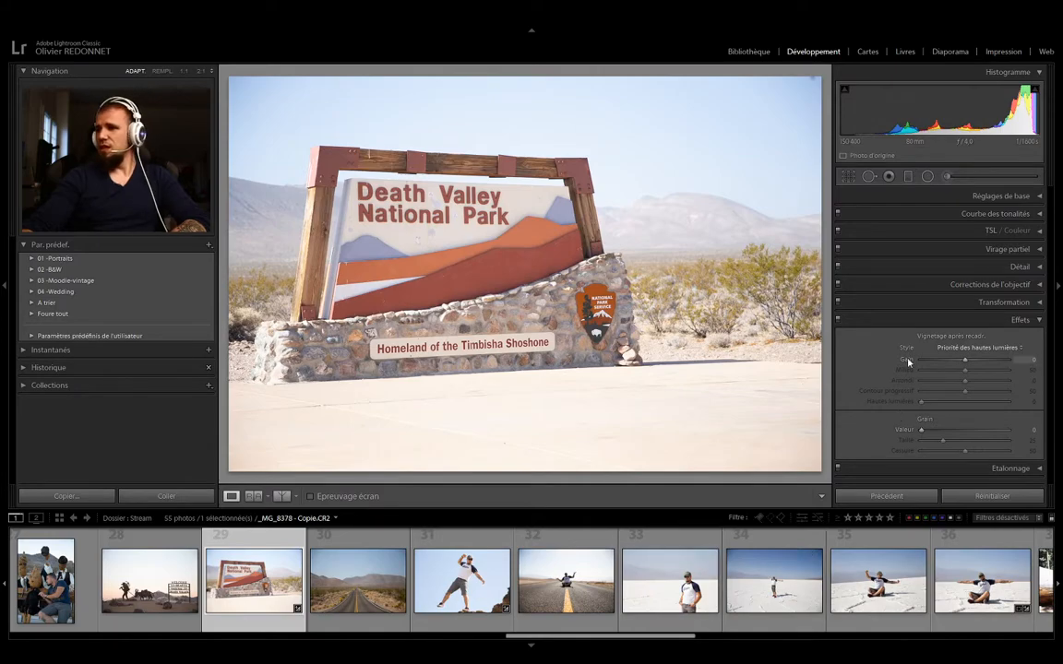
pyautogui.click(1039, 320)
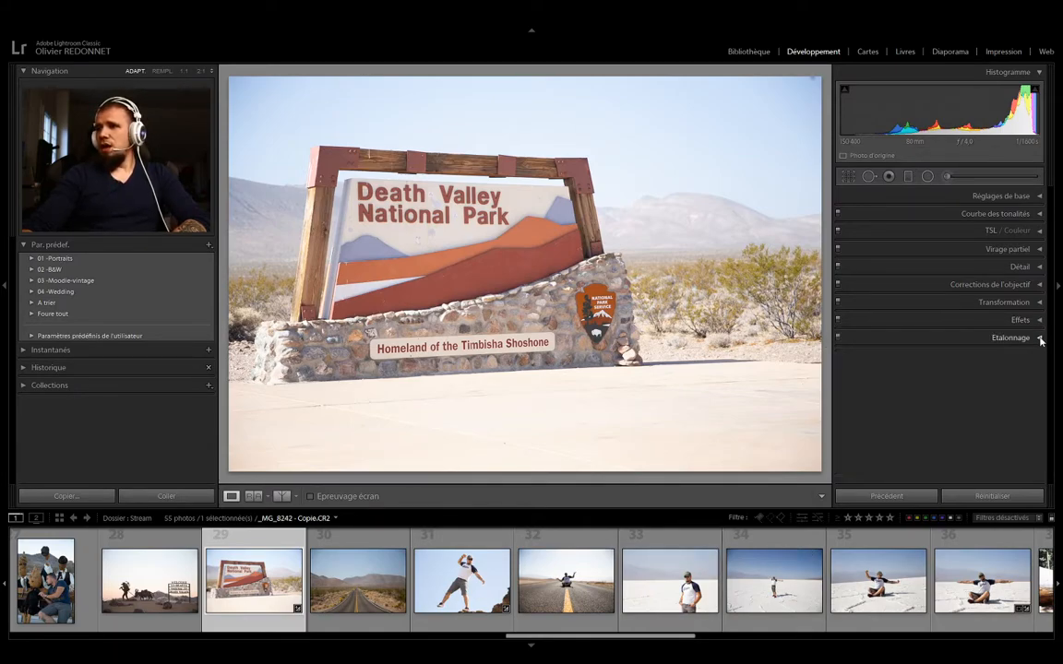
# Step: View the calibration settings for shadows and primary colours, and collapse the section
pyautogui.click(1039, 339)
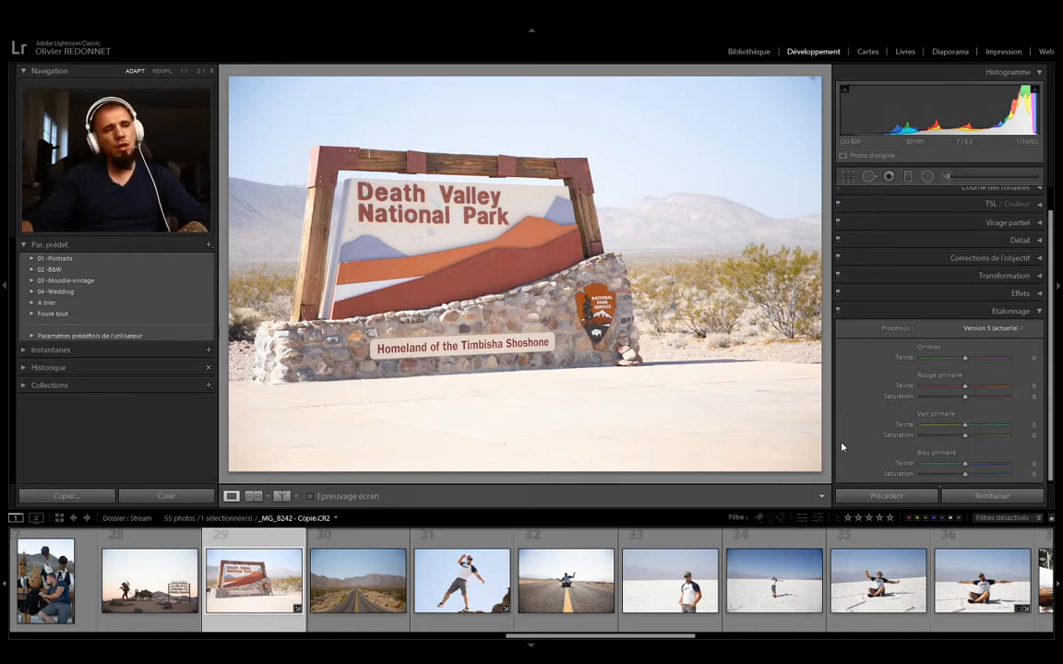
pyautogui.click(1037, 313)
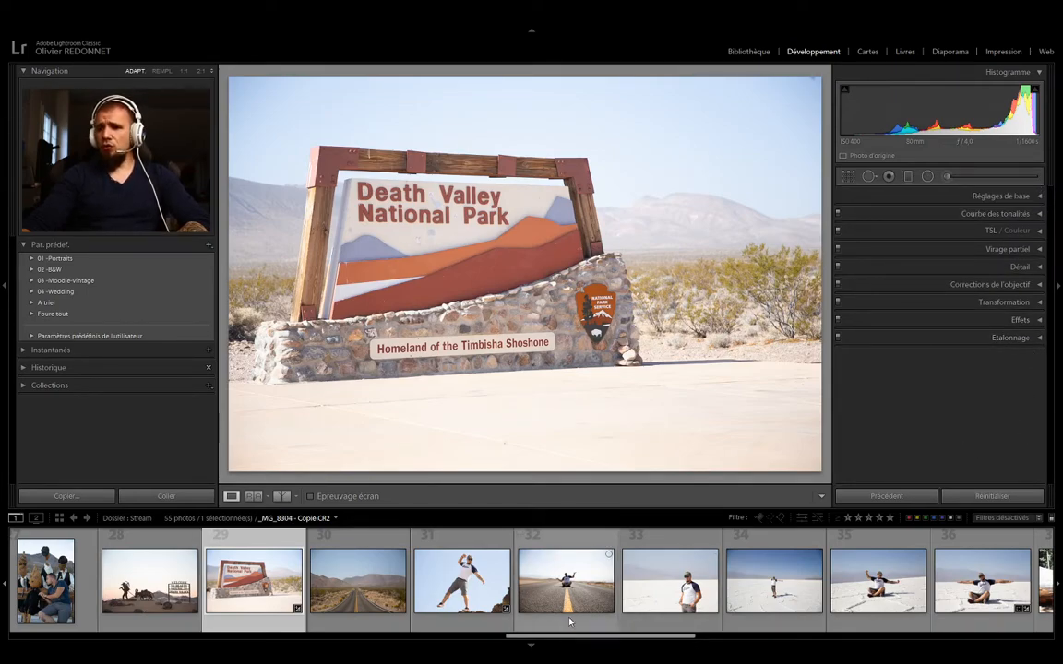
# Step: Return to the first photos of the folder and open the Bagdad Cafe motorcycle photo, followed by the donkeys with the parking sign
pyautogui.moveTo(562, 637); pyautogui.dragTo(141, 637)
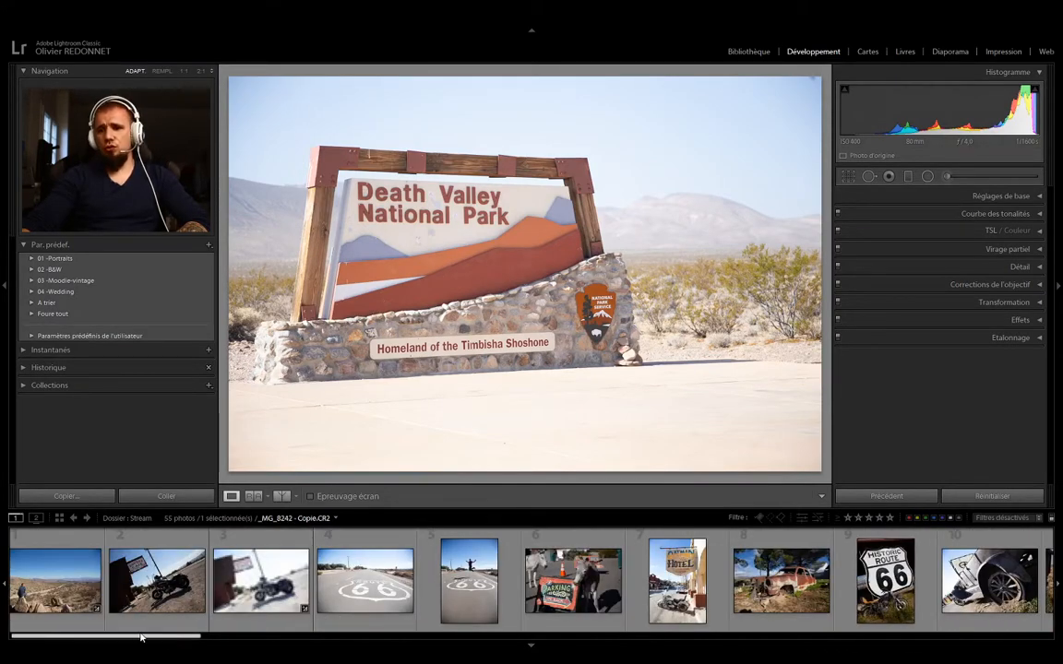
pyautogui.click(252, 604)
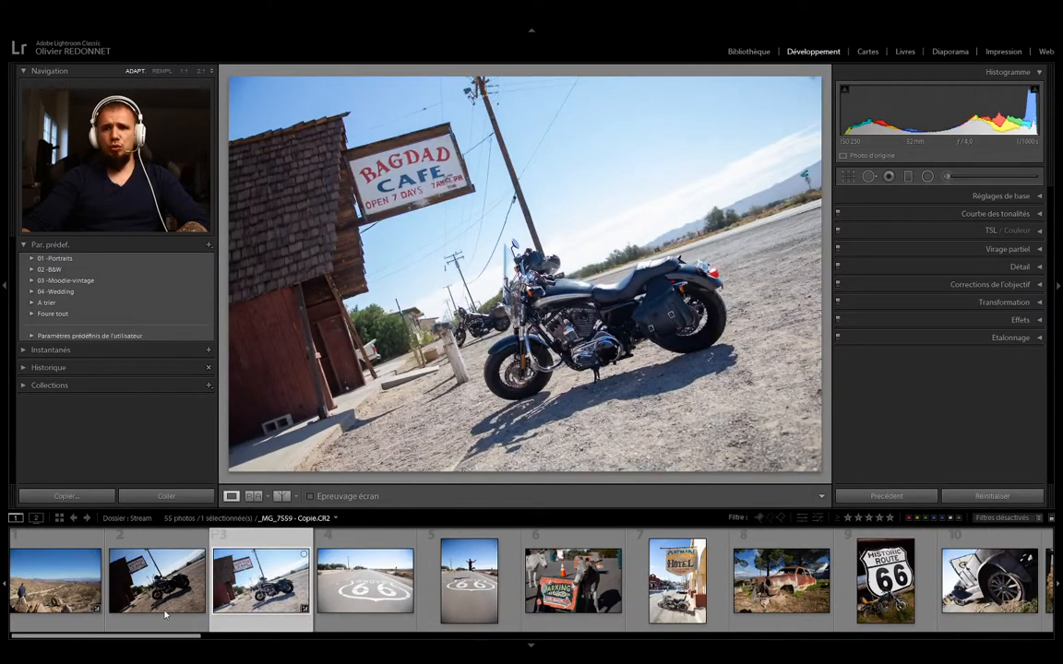
pyautogui.click(528, 601)
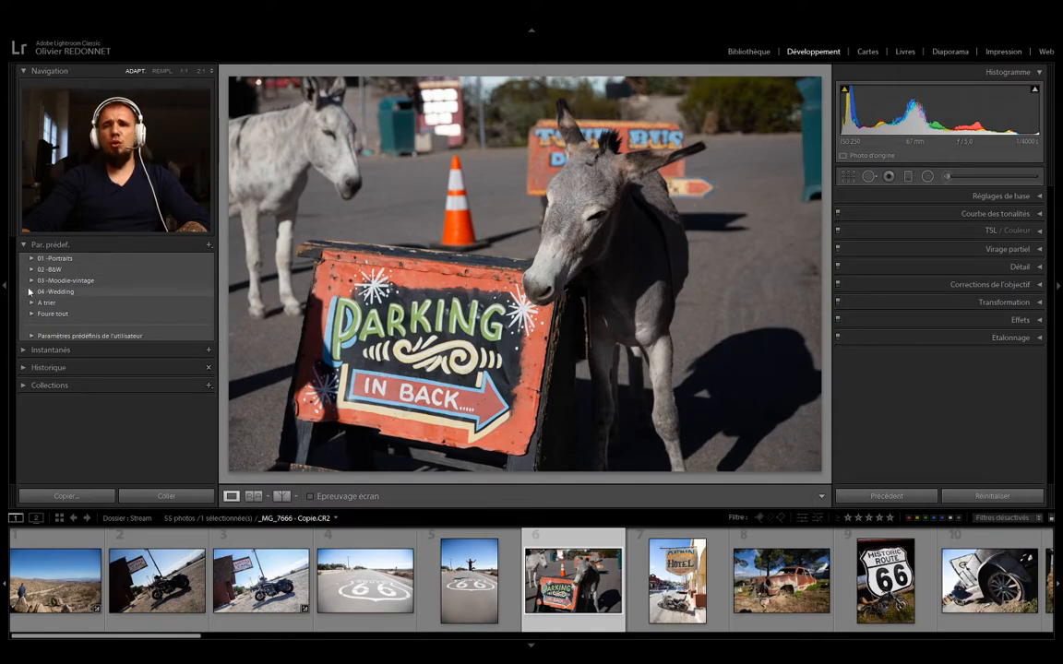
# Step: Try several 03-Moodie-vintage presets on the donkey photo, including RΔM-03 and RΔM-6, and apply RΔM-7
pyautogui.click(32, 281)
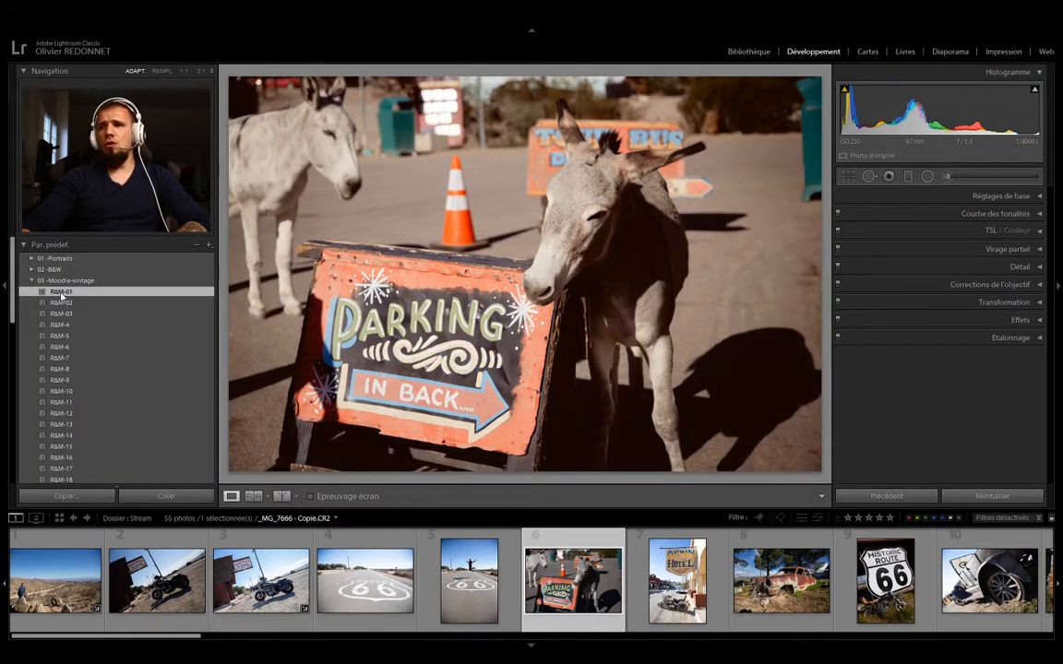
pyautogui.click(61, 302)
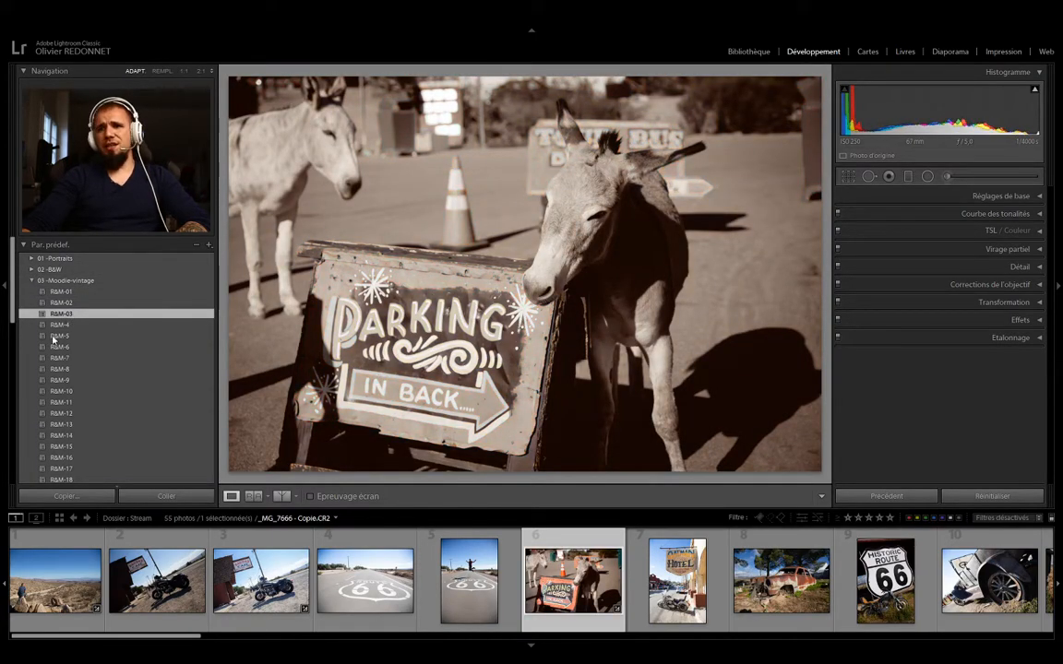
pyautogui.click(61, 337)
pyautogui.click(60, 347)
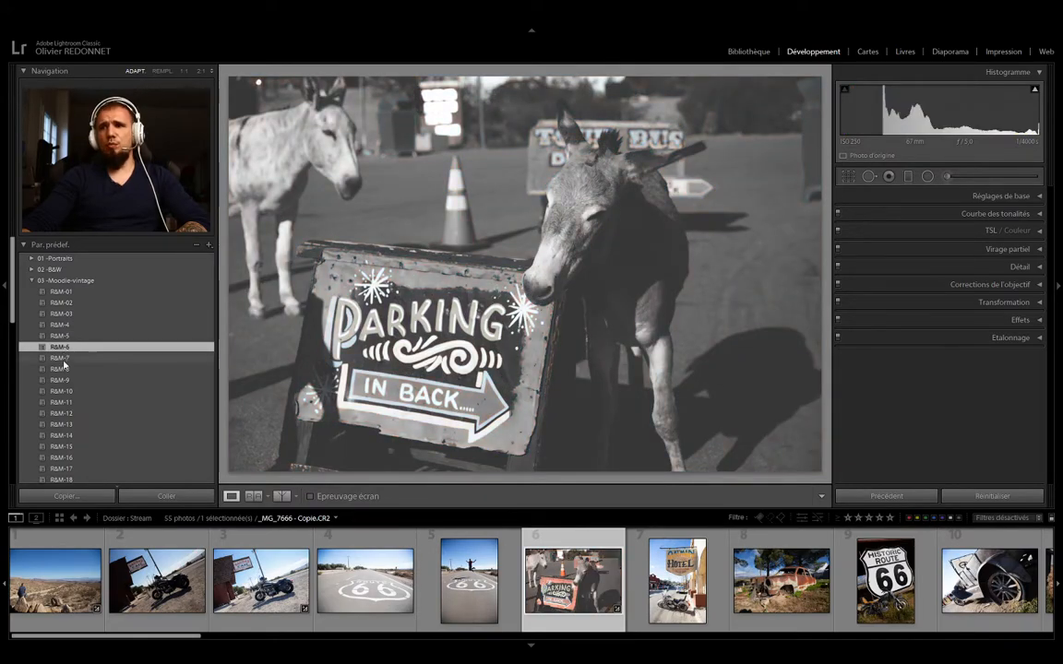
pyautogui.click(61, 369)
pyautogui.click(61, 358)
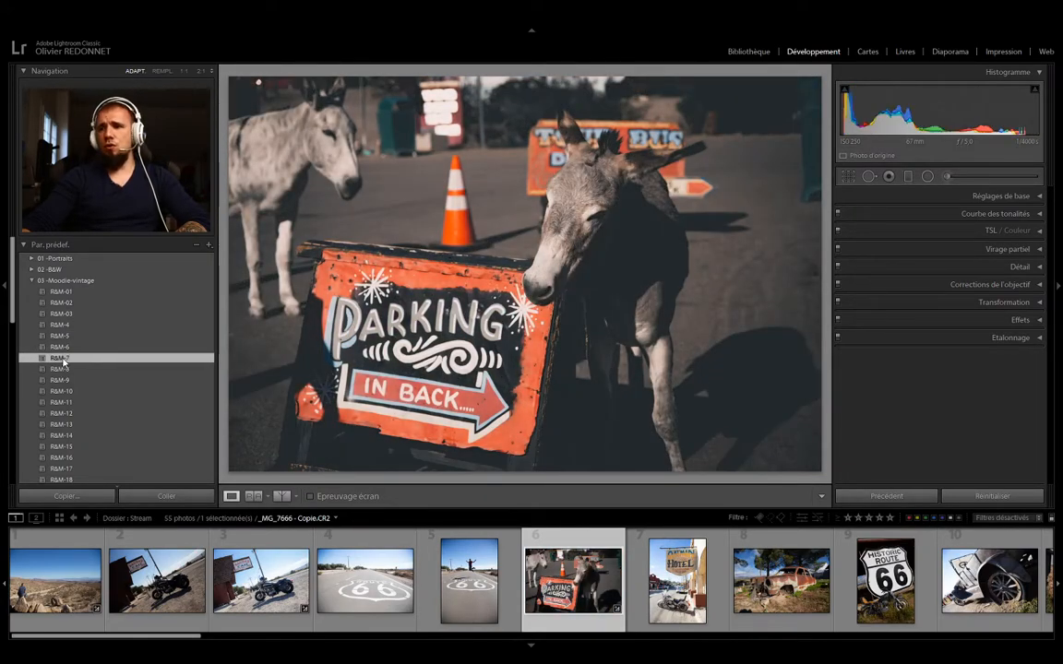
# Step: Collapse the presets and set the donkey photo's exposure to +0.48 and saturation to +25 in the basic adjustments
pyautogui.click(61, 347)
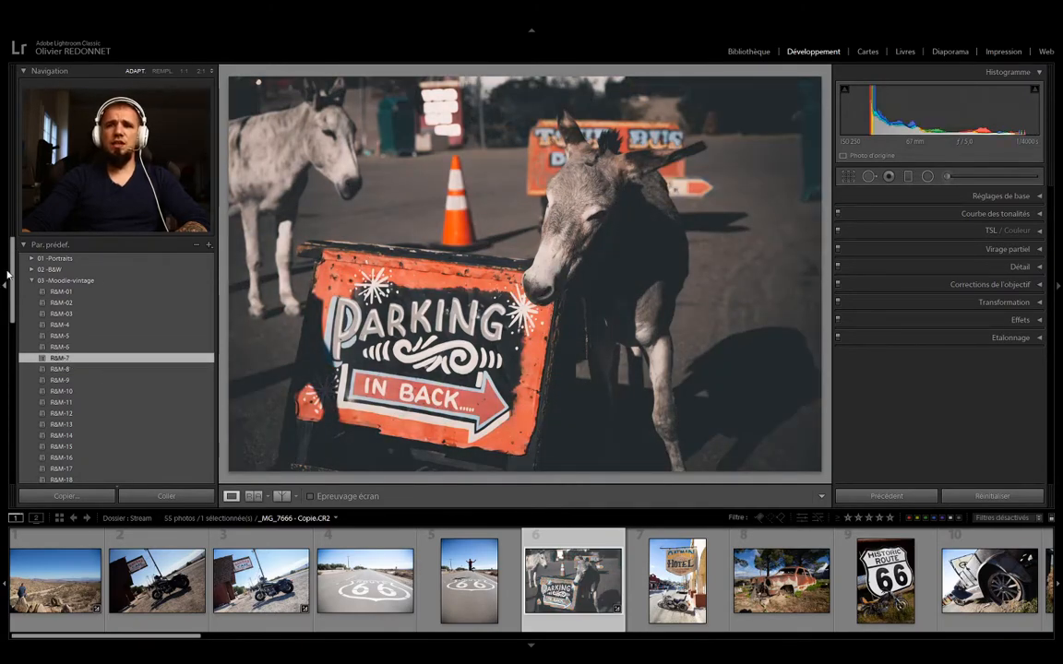
pyautogui.click(24, 245)
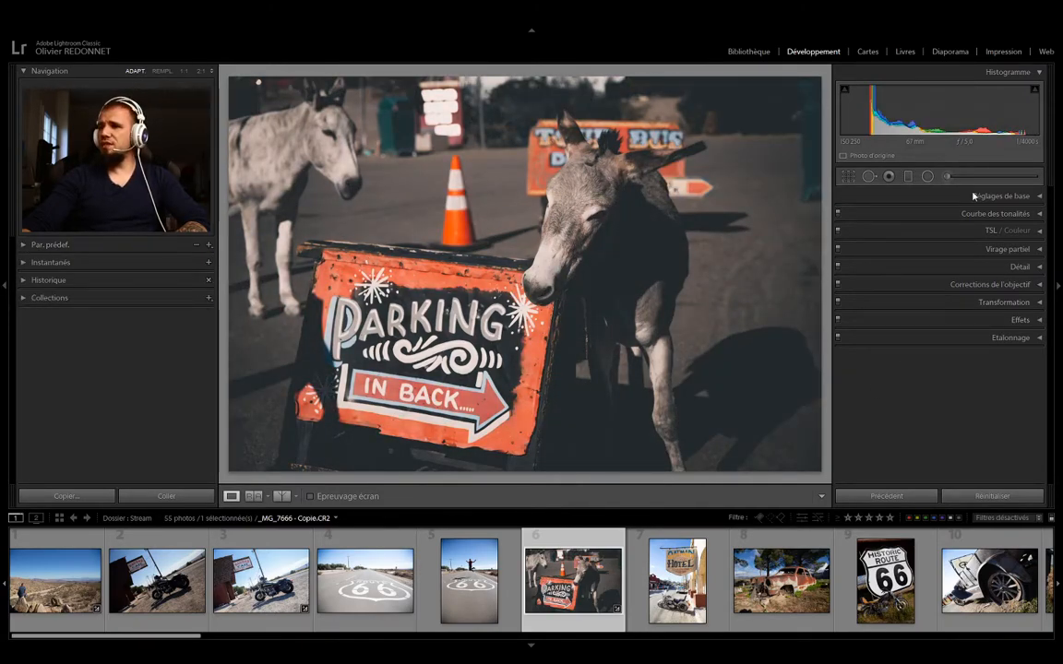
pyautogui.click(1041, 197)
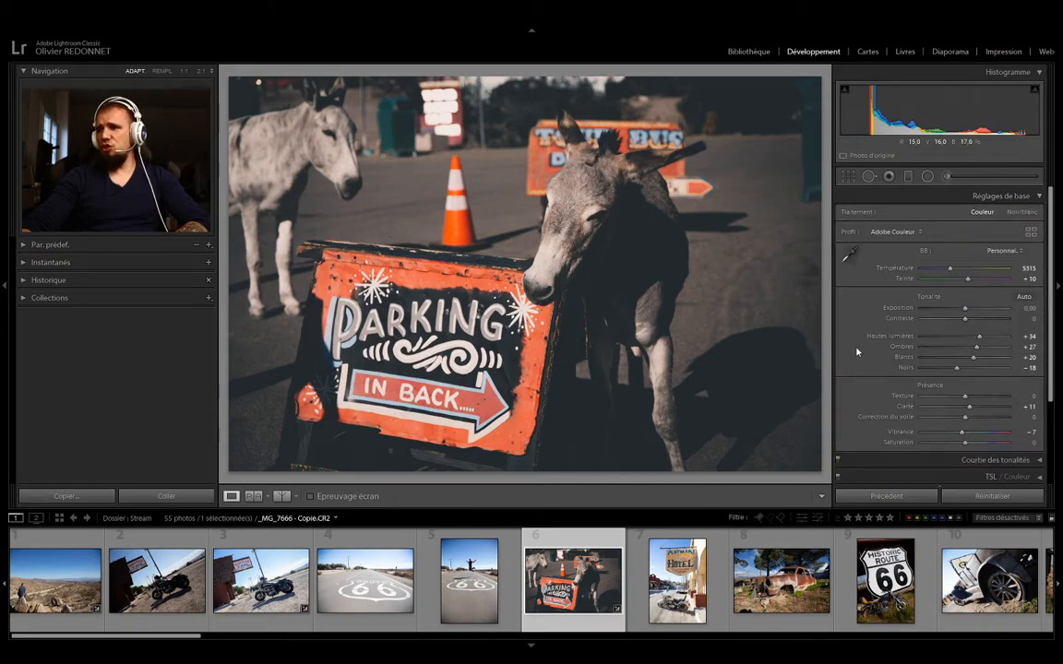
pyautogui.moveTo(966, 312); pyautogui.dragTo(971, 314)
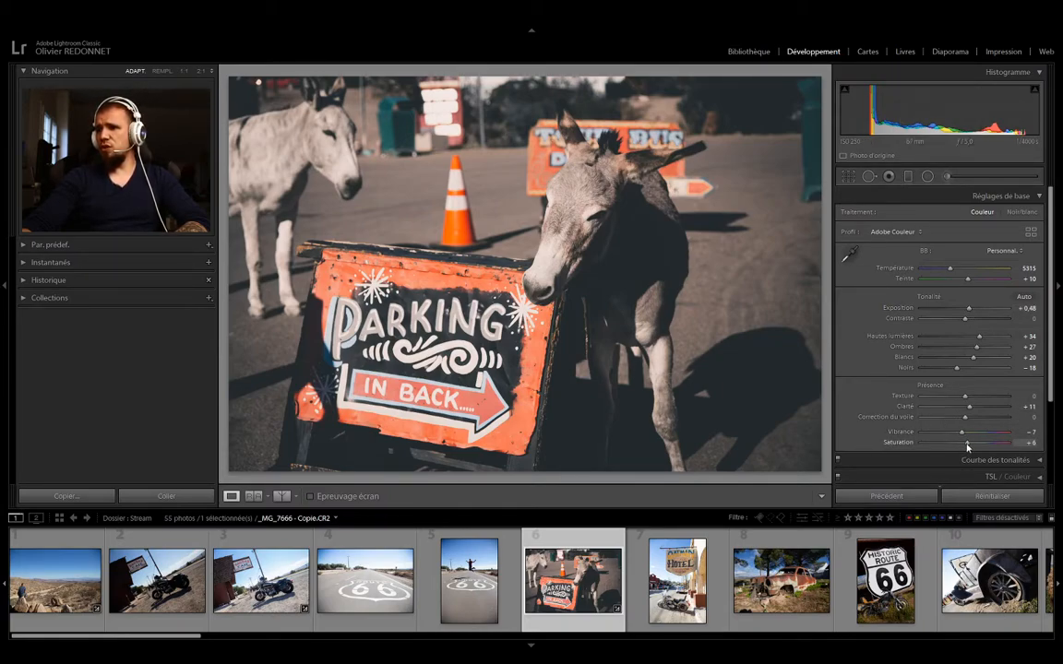
pyautogui.moveTo(978, 447); pyautogui.dragTo(985, 449)
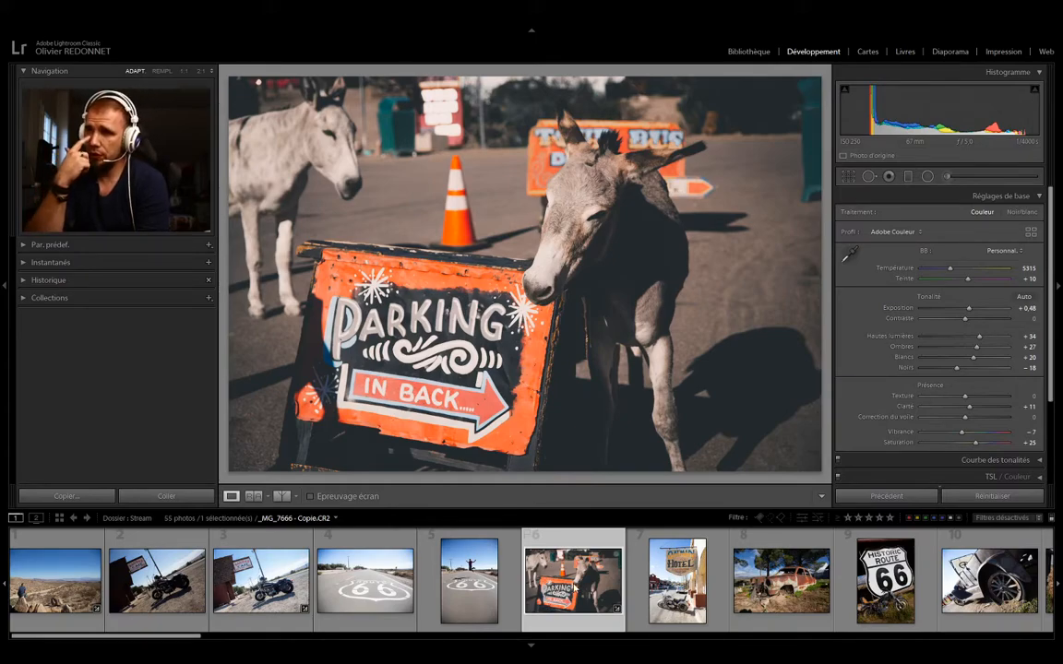
# Step: Return to the photo library, select all photos in the Stream folder and open their export settings
pyautogui.click(745, 51)
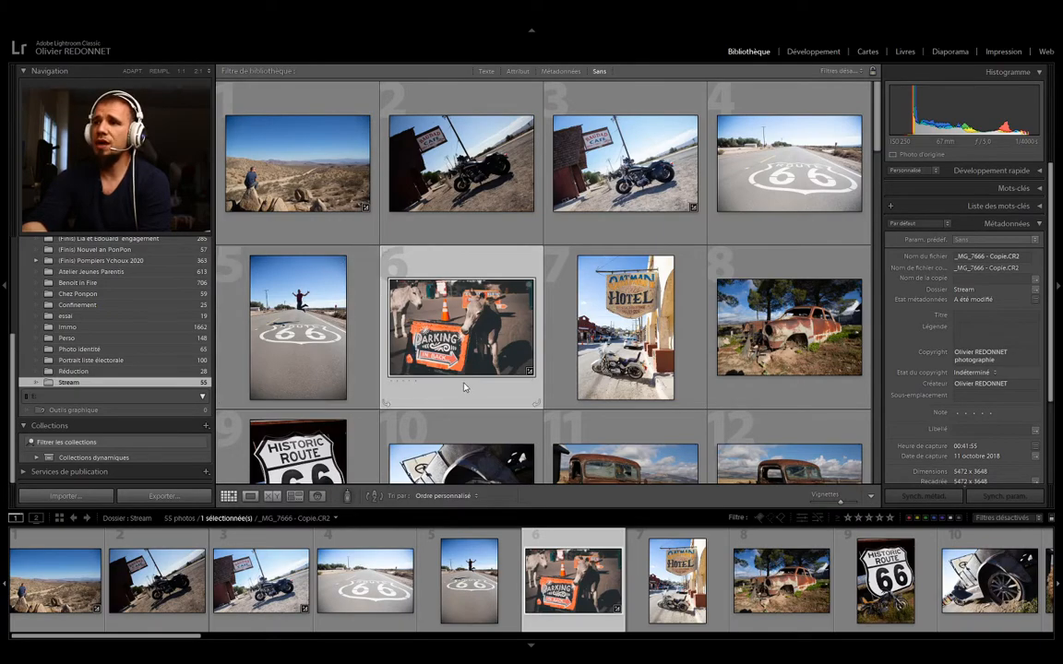
pyautogui.scroll(-3, 512, 212)
pyautogui.scroll(3, 511, 295)
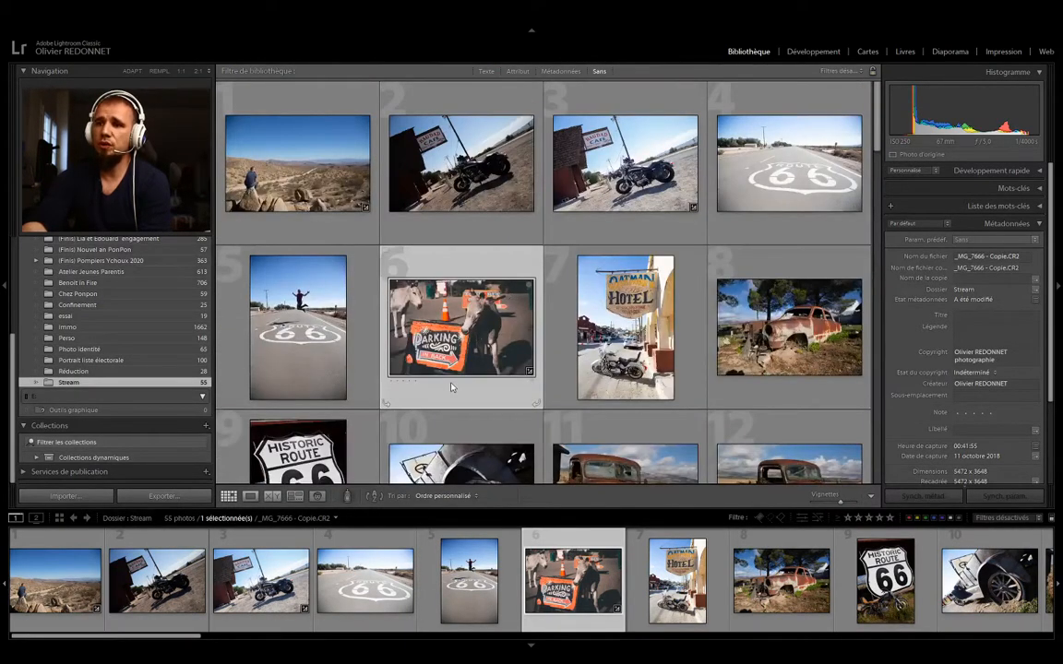
pyautogui.scroll(-5, 451, 387)
pyautogui.scroll(5, 446, 379)
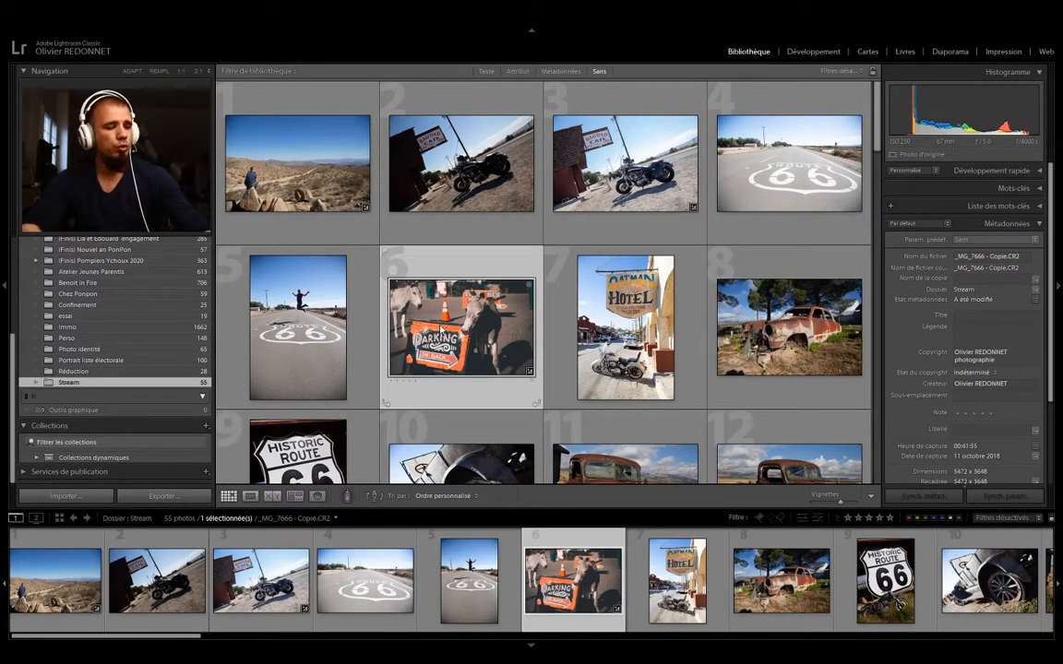
pyautogui.hotkey('ctrl', 'a')
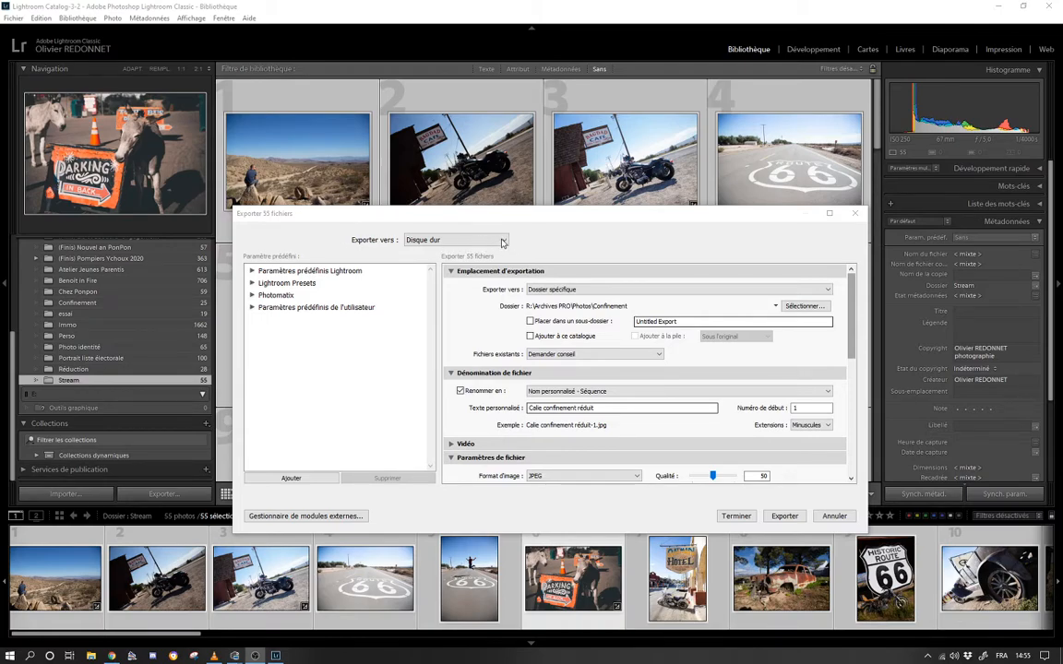
# Step: Choose the hard disk and a specific folder as export destination, and browse to the Stockage 1To (D:) drive
pyautogui.click(503, 243)
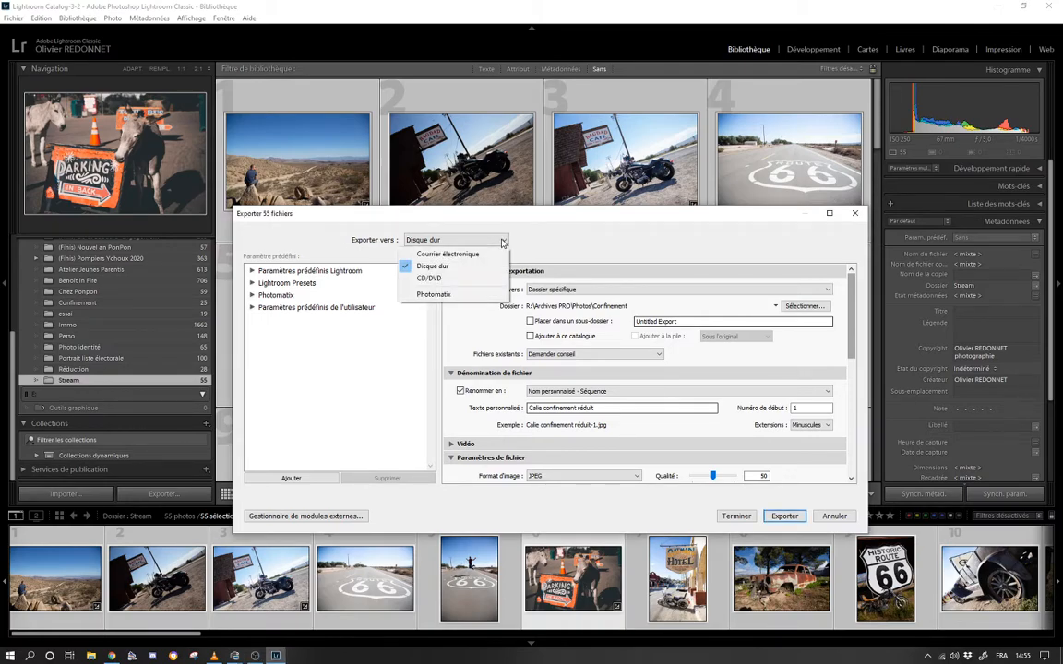
pyautogui.click(456, 268)
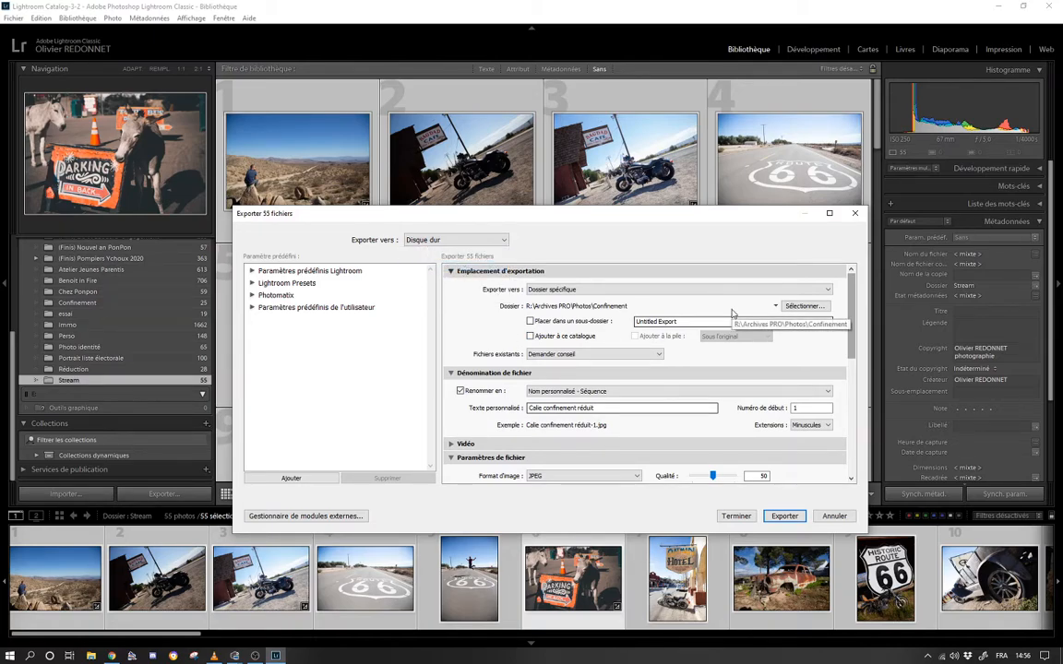
pyautogui.click(535, 291)
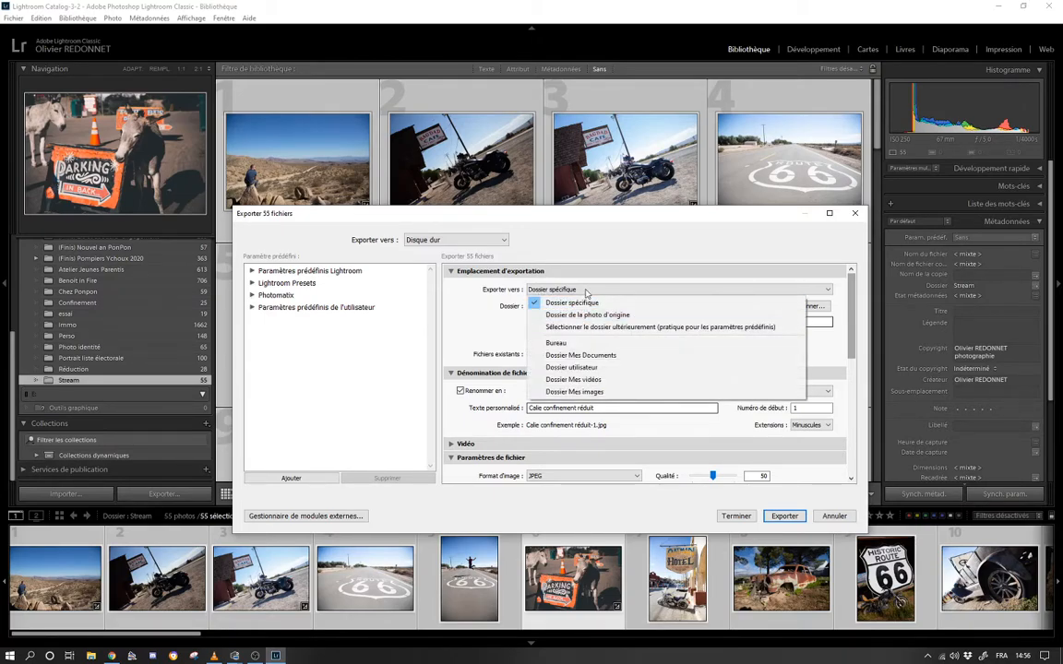
pyautogui.click(584, 292)
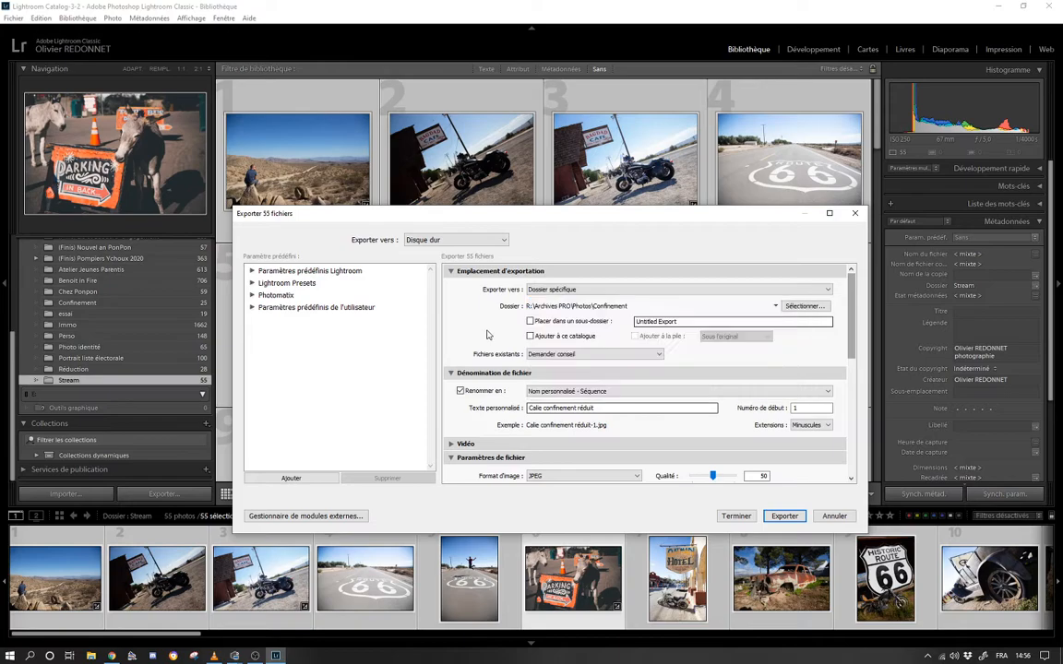
pyautogui.click(791, 306)
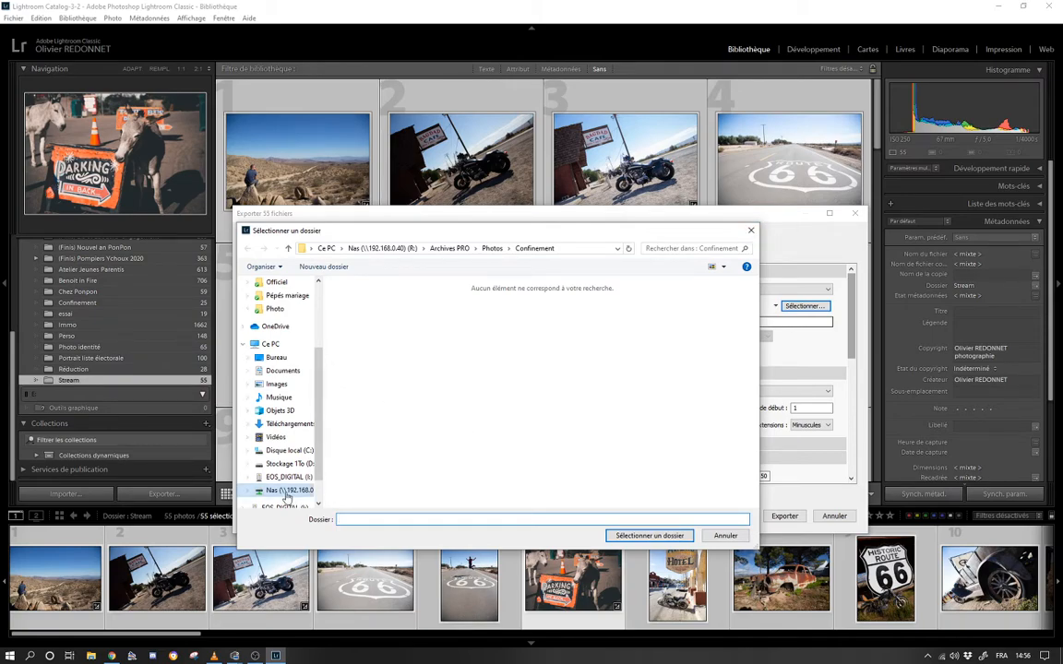
pyautogui.click(289, 463)
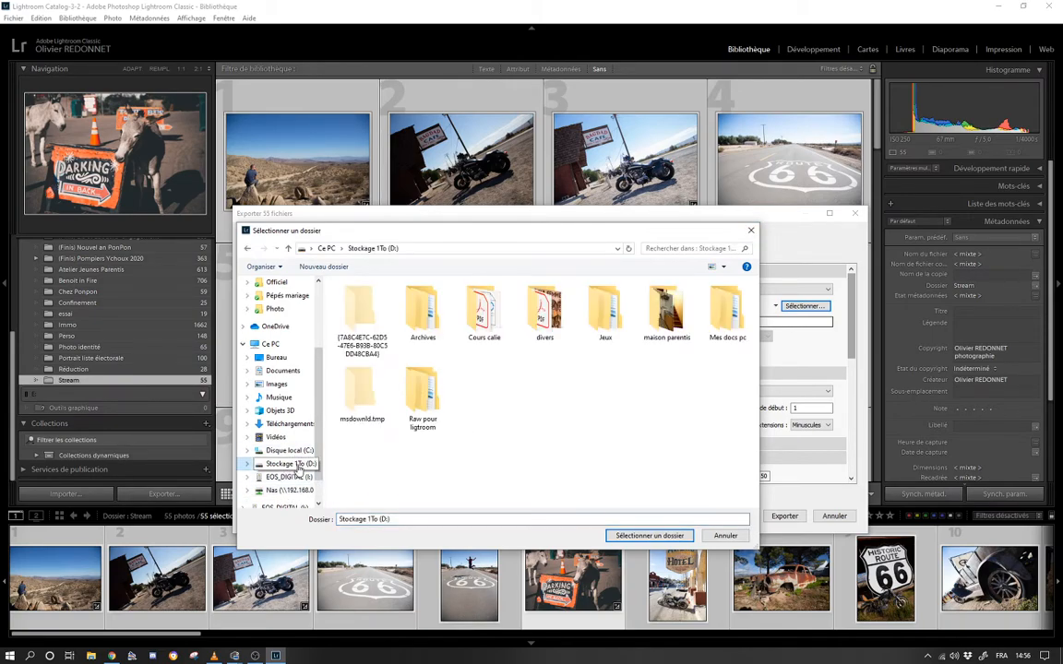
pyautogui.click(424, 310)
pyautogui.doubleClick(424, 310)
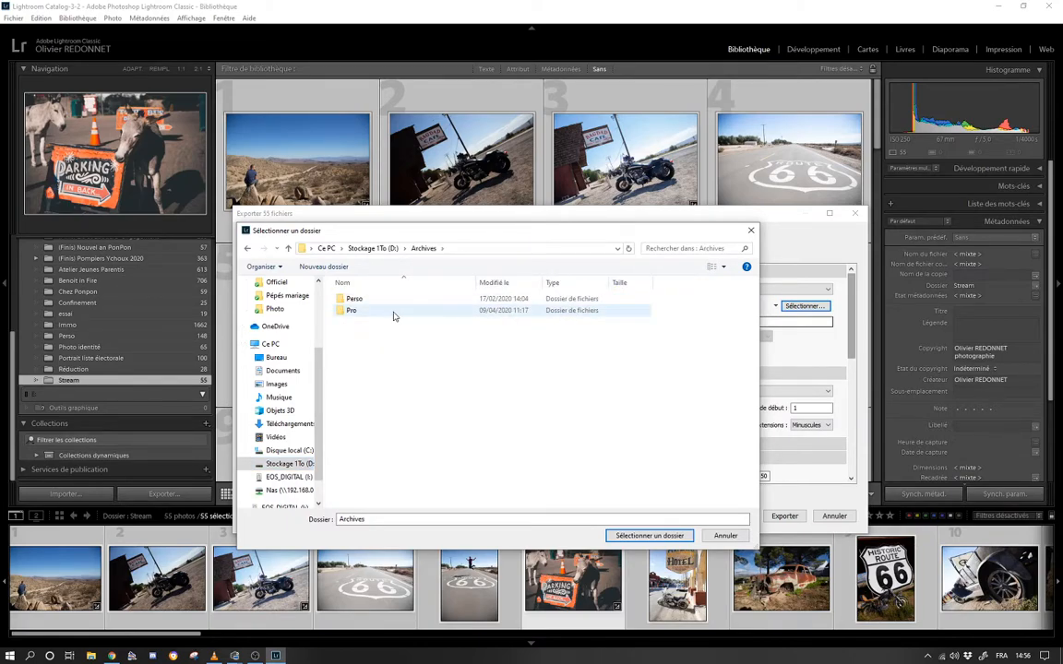
pyautogui.doubleClick(423, 311)
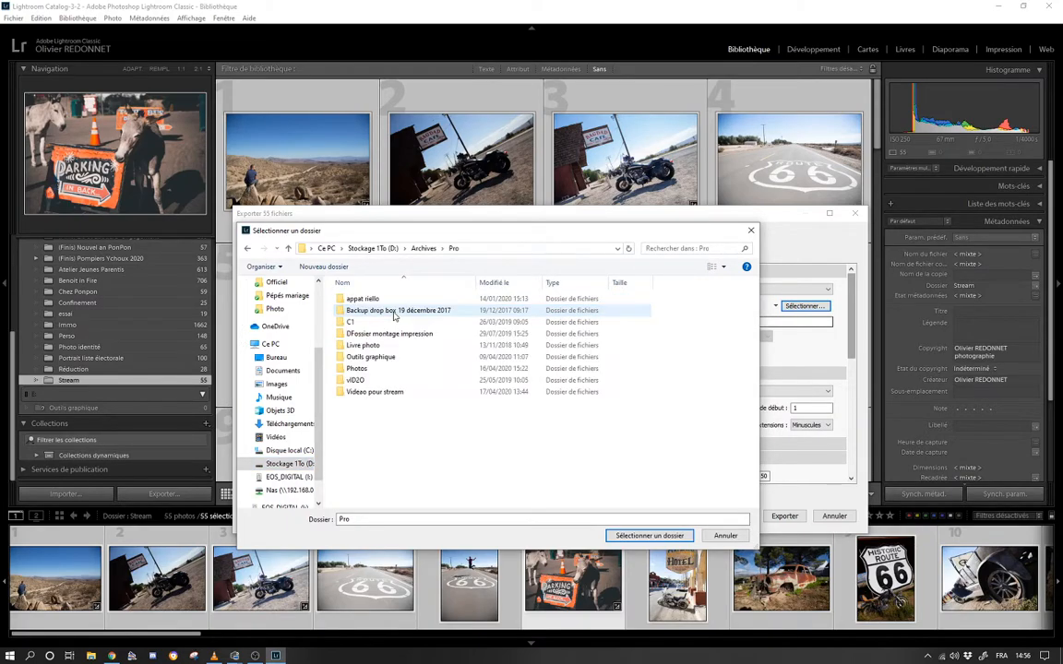
pyautogui.click(288, 248)
pyautogui.click(289, 248)
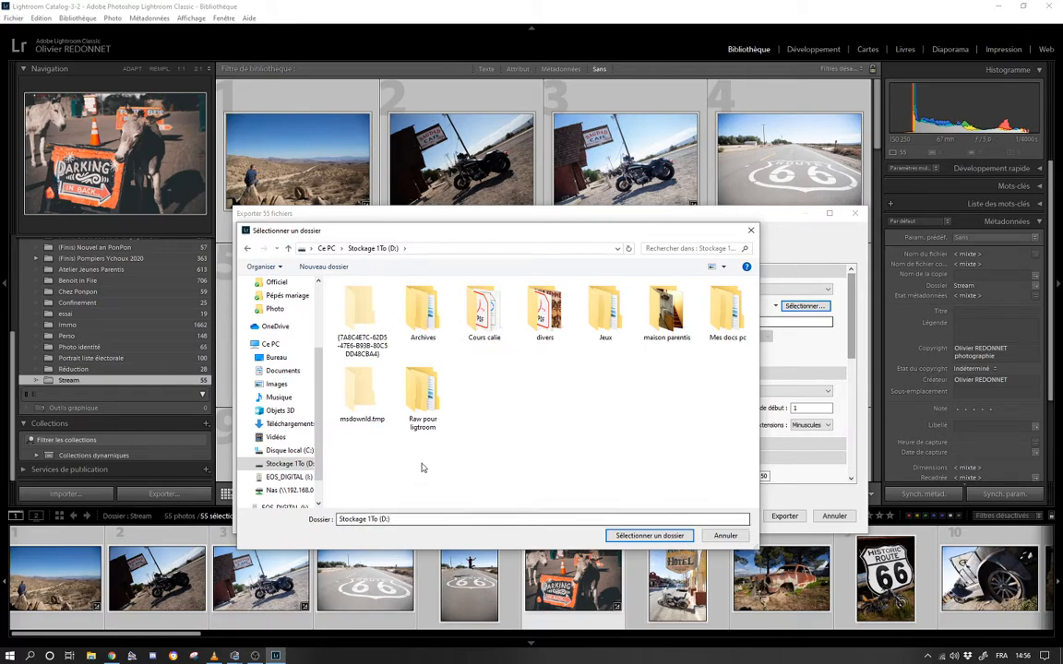
# Step: Set the export destination to the Stream folder inside Raw pour ligtroom
pyautogui.click(422, 392)
pyautogui.doubleClick(423, 393)
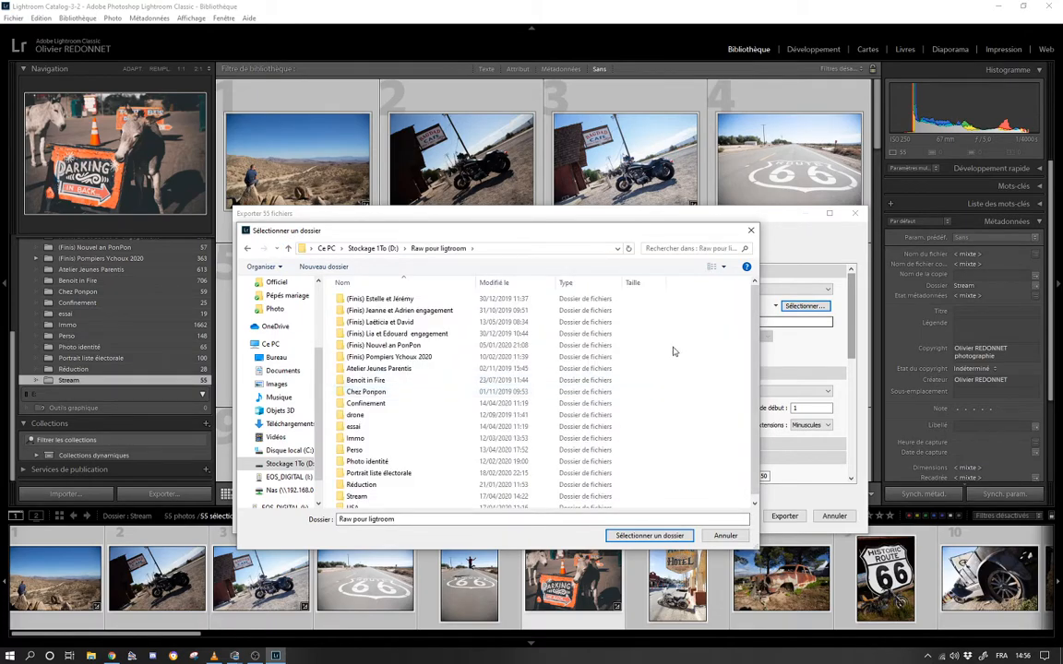
pyautogui.scroll(-1, 406, 461)
pyautogui.click(374, 491)
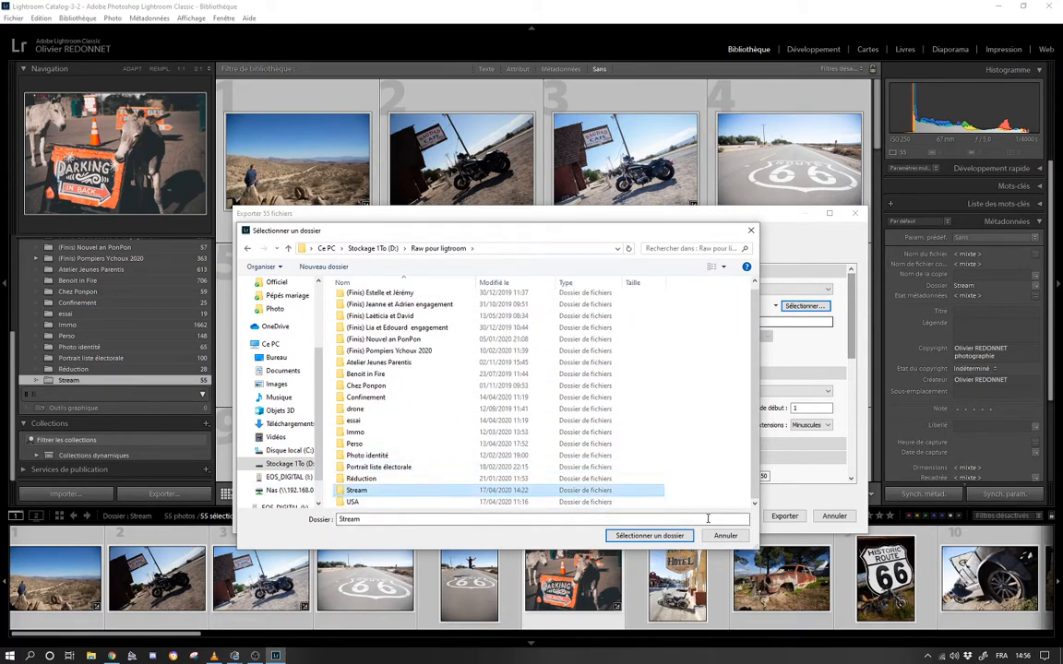
pyautogui.click(643, 536)
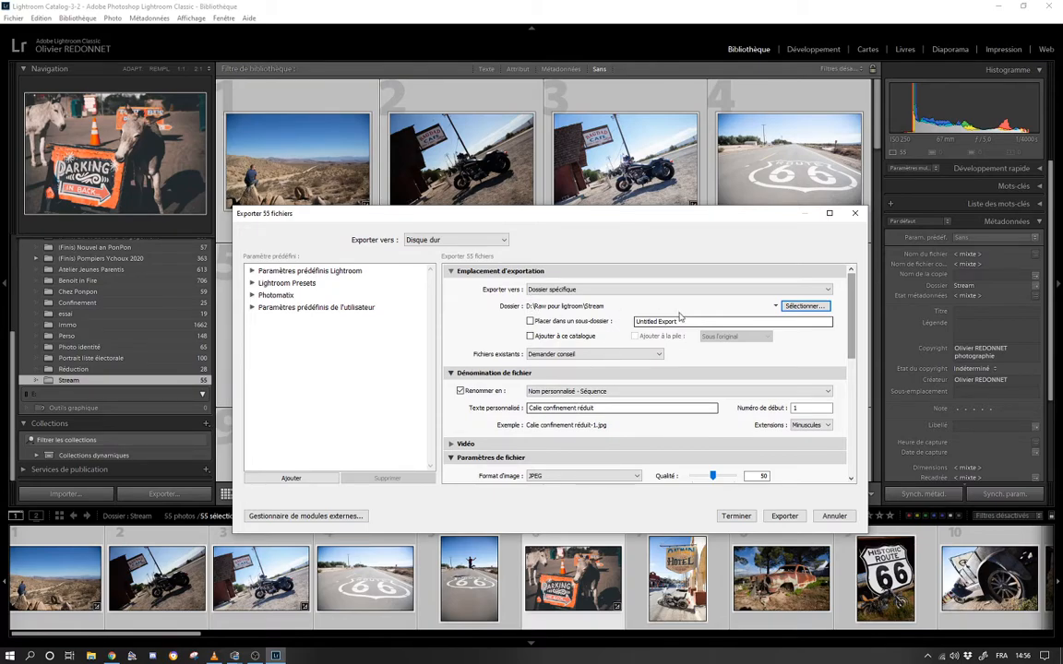
# Step: Set the exported files' custom name text to "Stream" and keep the Nom personnalisé - Séquence naming scheme
pyautogui.scroll(-10, 470, 406)
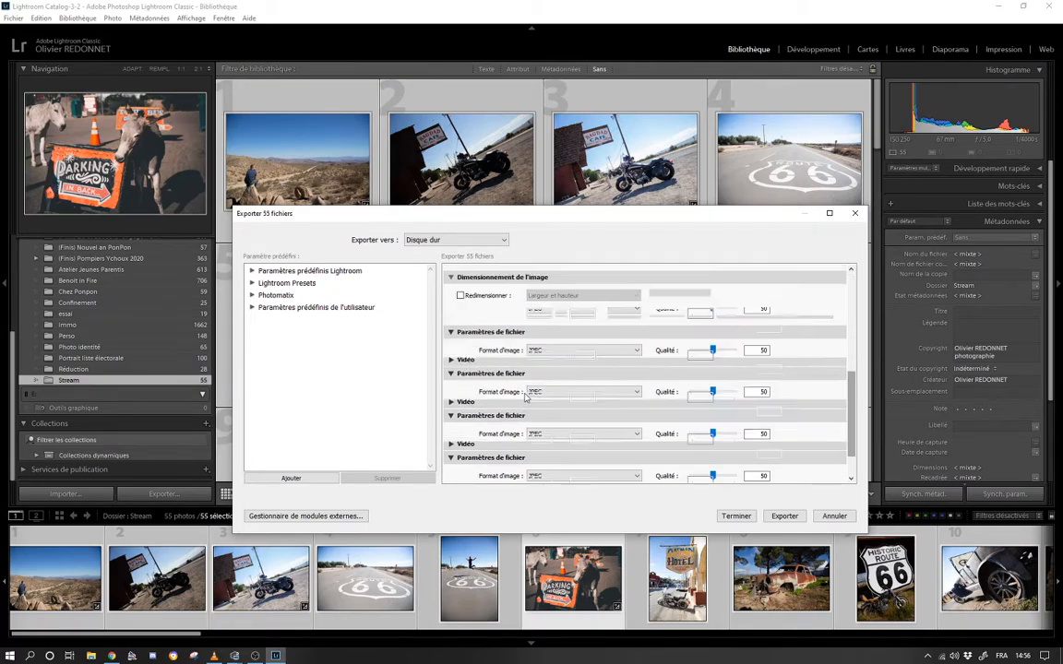
pyautogui.scroll(10, 498, 401)
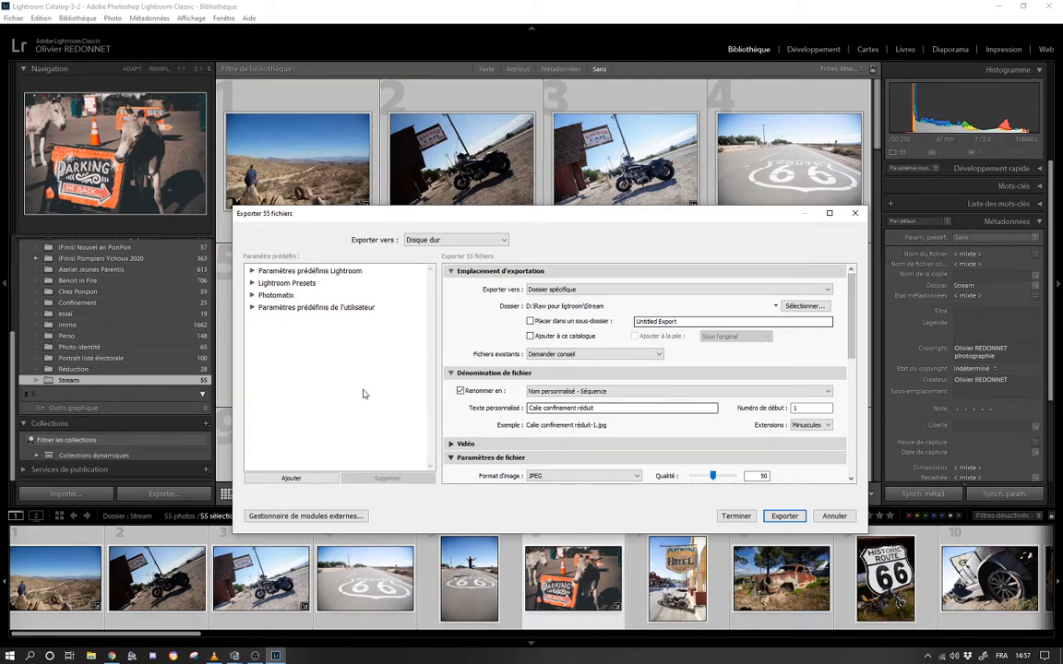
pyautogui.click(482, 403)
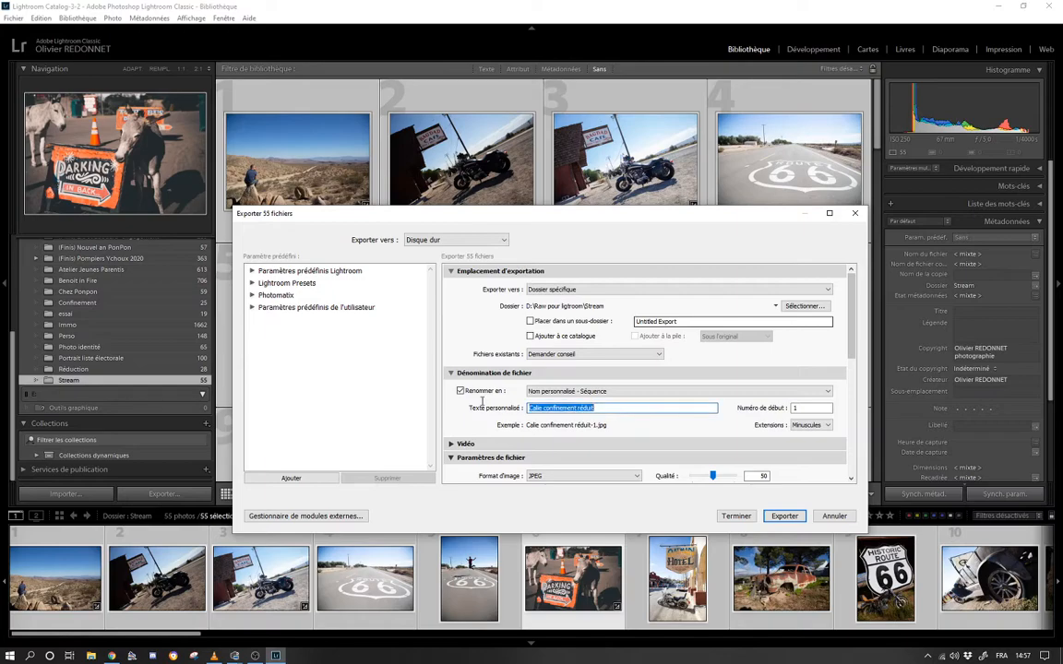
pyautogui.write('Stream ')
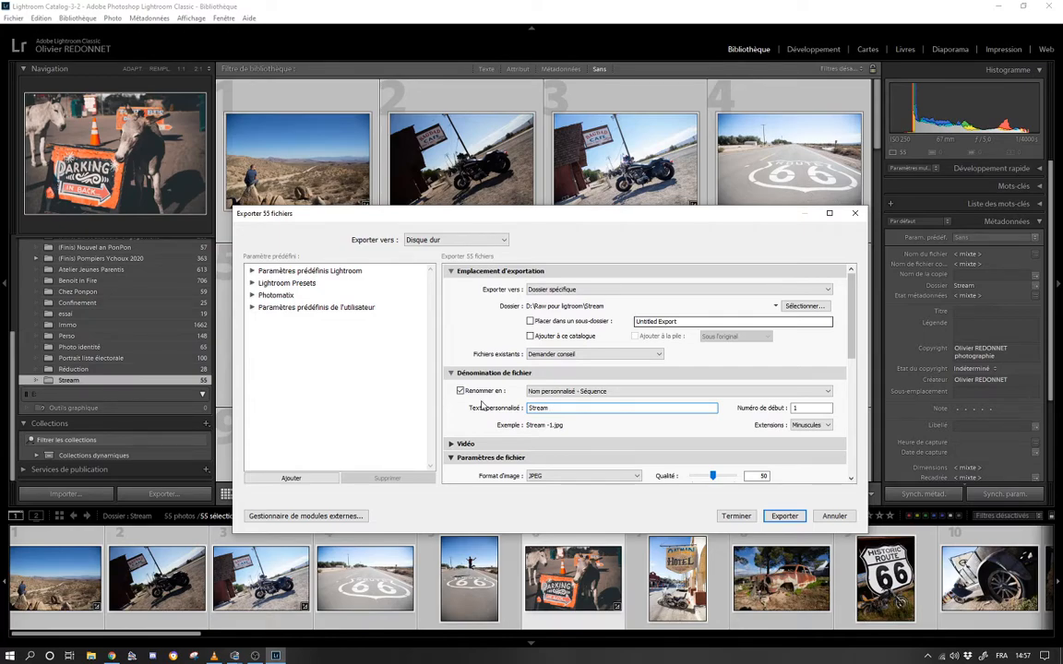
pyautogui.write('1er')
pyautogui.press('BackSpace')
pyautogui.press('BackSpace')
pyautogui.press('BackSpace')
pyautogui.click(561, 391)
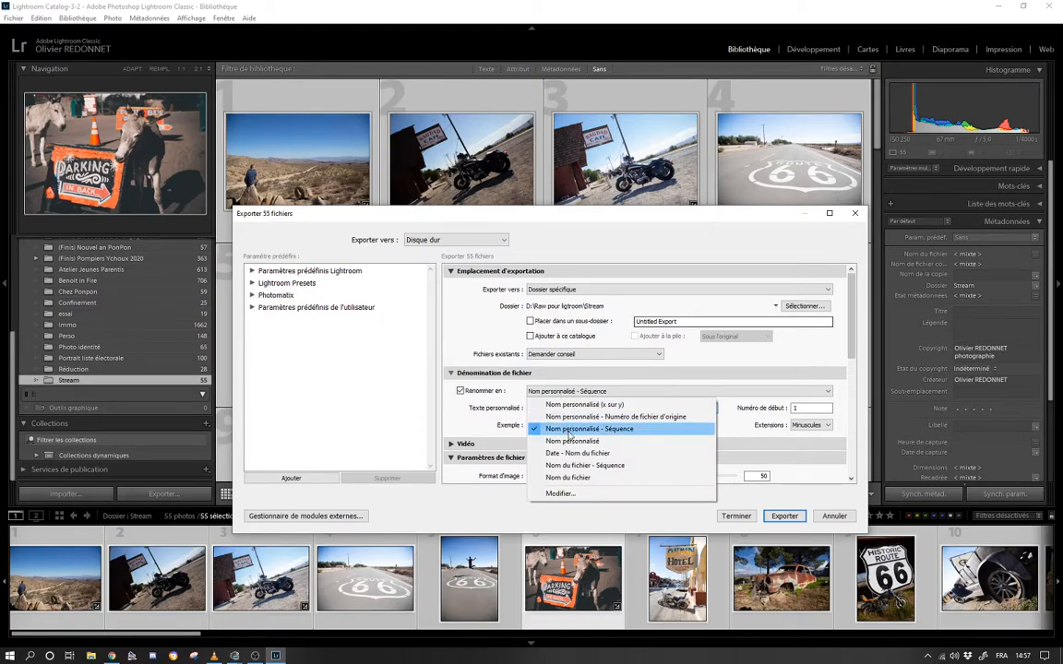
pyautogui.click(574, 429)
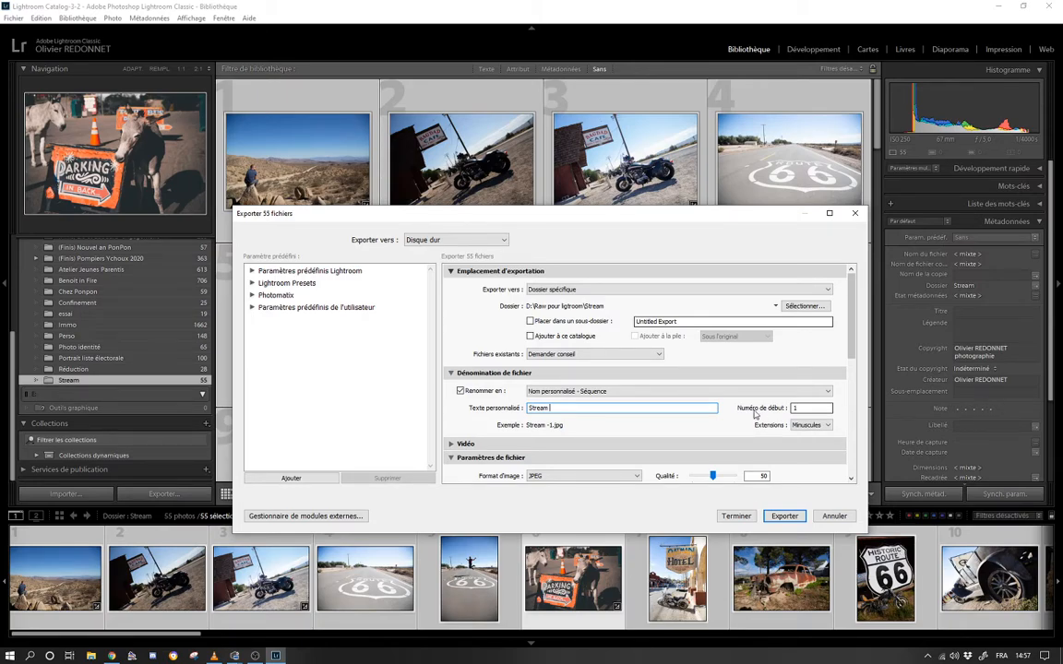
# Step: Review the available image formats in the file settings, keep JPEG and set the export quality to 100
pyautogui.scroll(-10, 717, 382)
pyautogui.scroll(10, 714, 383)
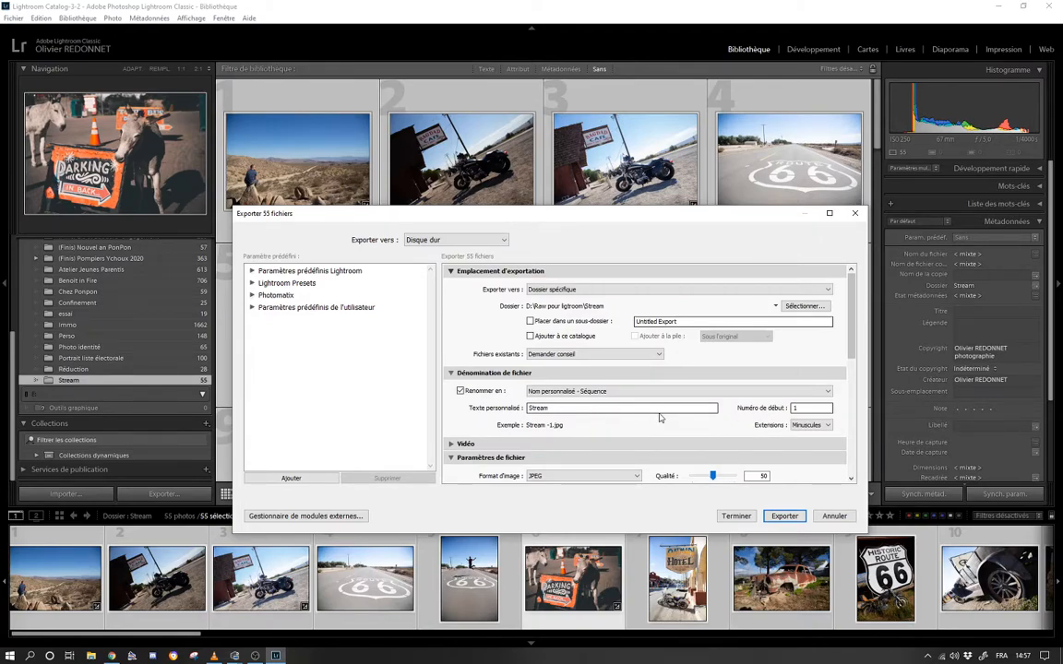
pyautogui.scroll(-10, 583, 383)
pyautogui.moveTo(853, 438); pyautogui.dragTo(860, 337)
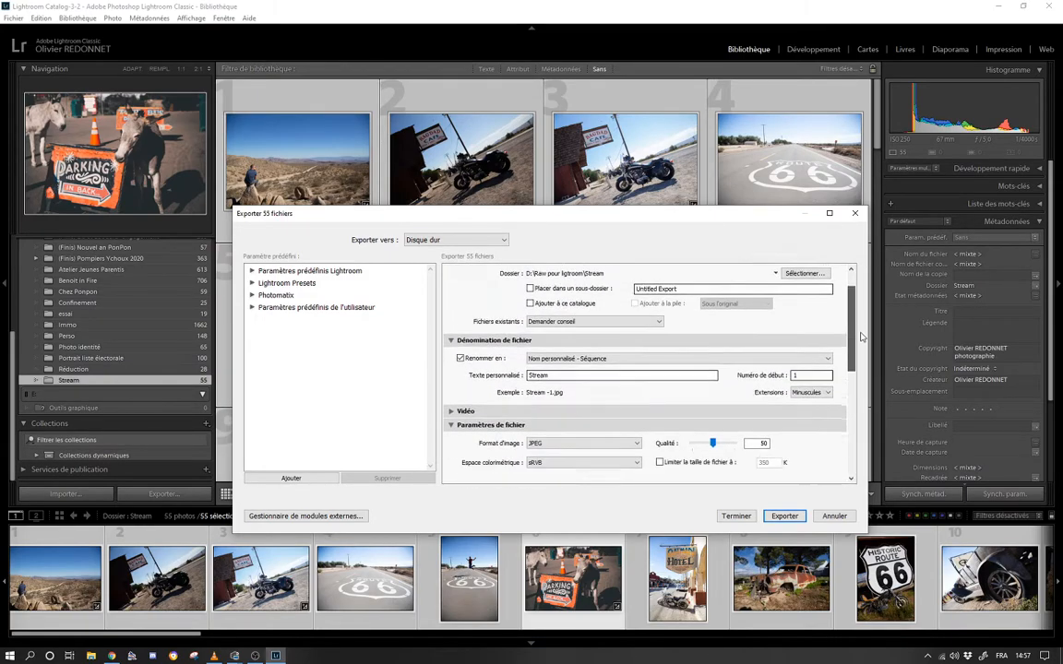
pyautogui.scroll(-1, 488, 362)
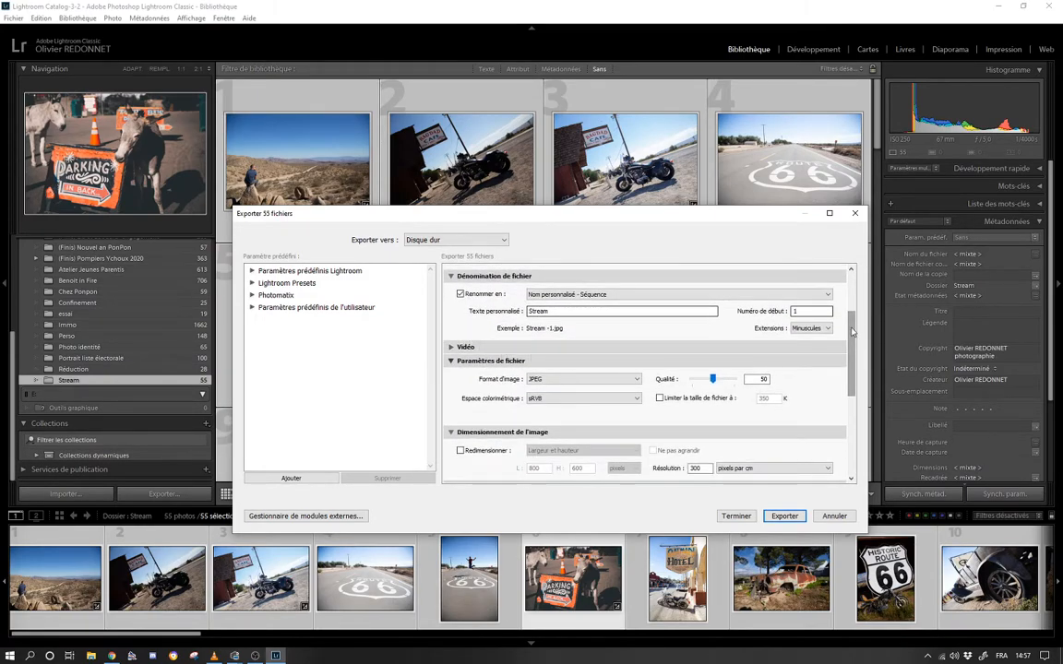
pyautogui.scroll(-3, 851, 331)
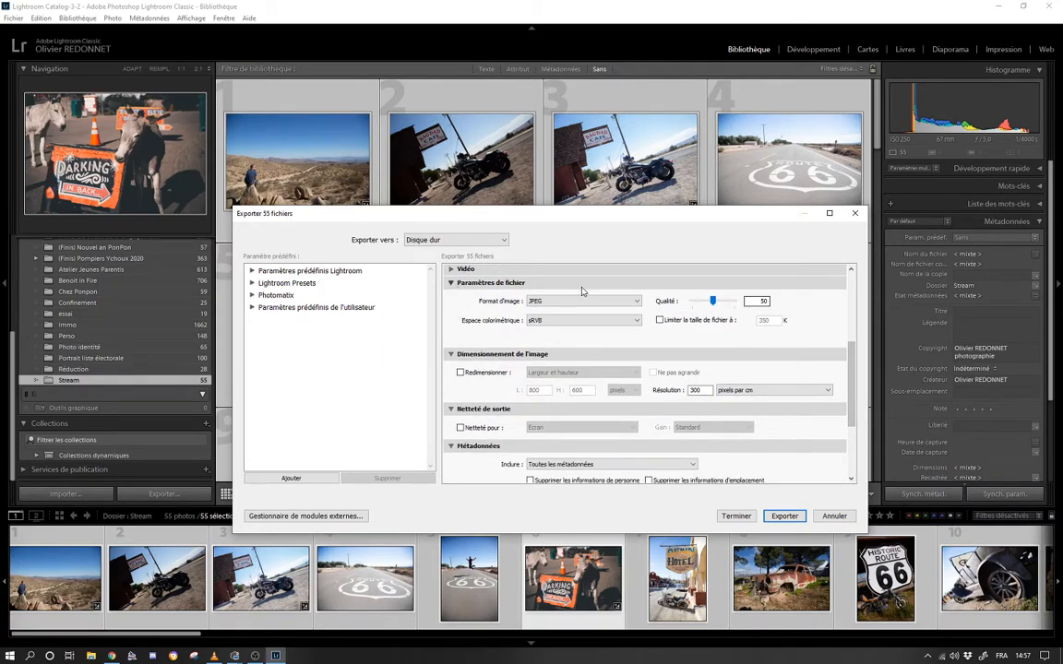
pyautogui.click(635, 303)
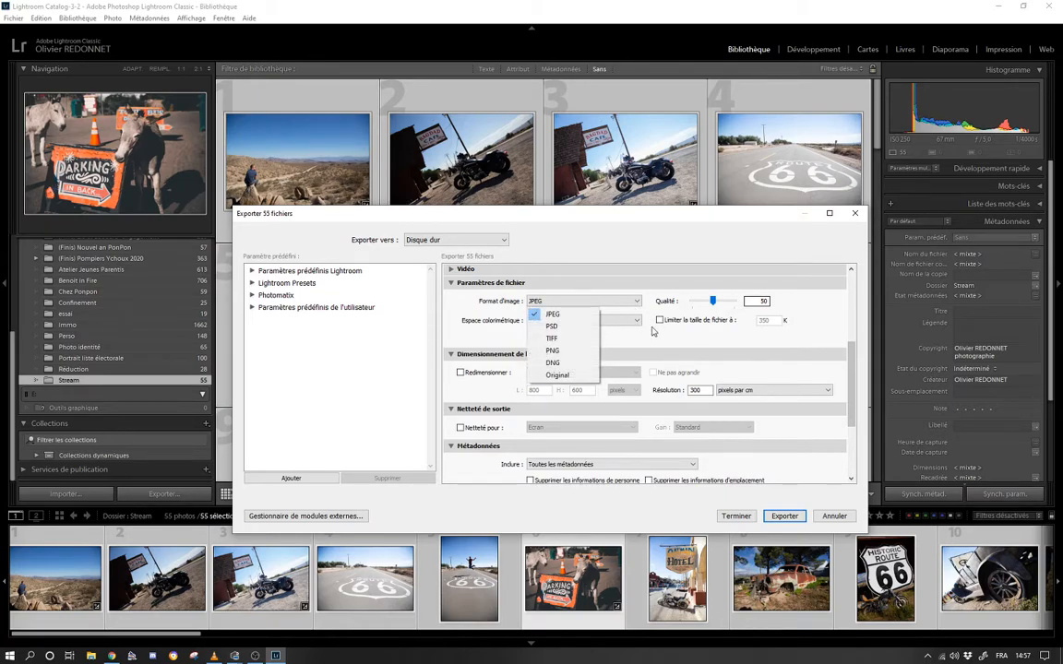
pyautogui.click(652, 337)
pyautogui.moveTo(713, 301); pyautogui.dragTo(733, 300)
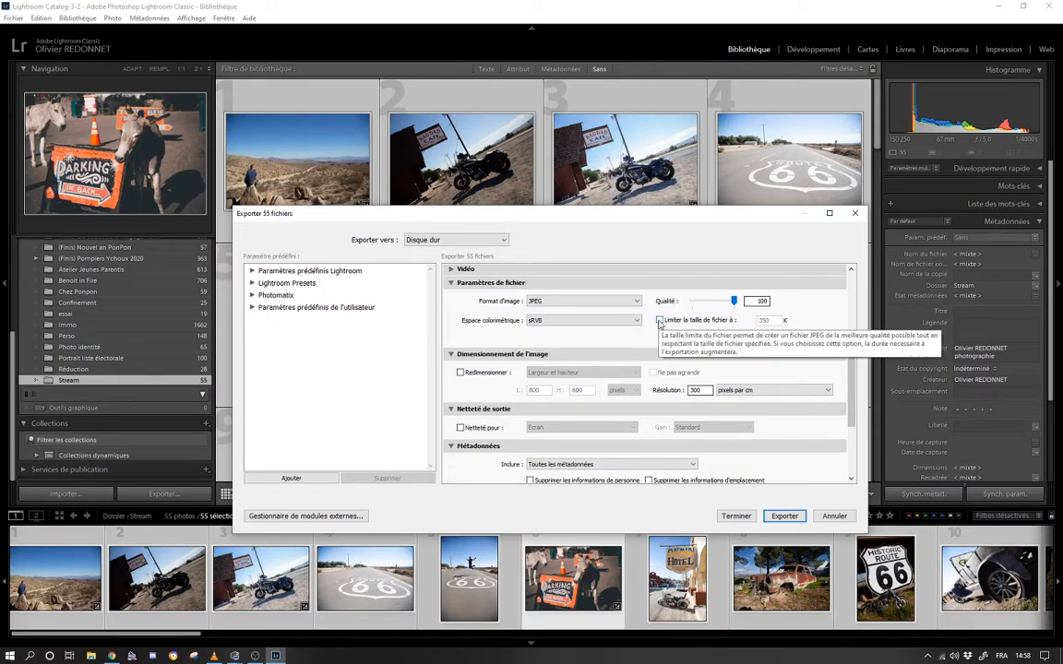
# Step: Try the file size limit for the exported JPEGs and switch it off again
pyautogui.click(660, 320)
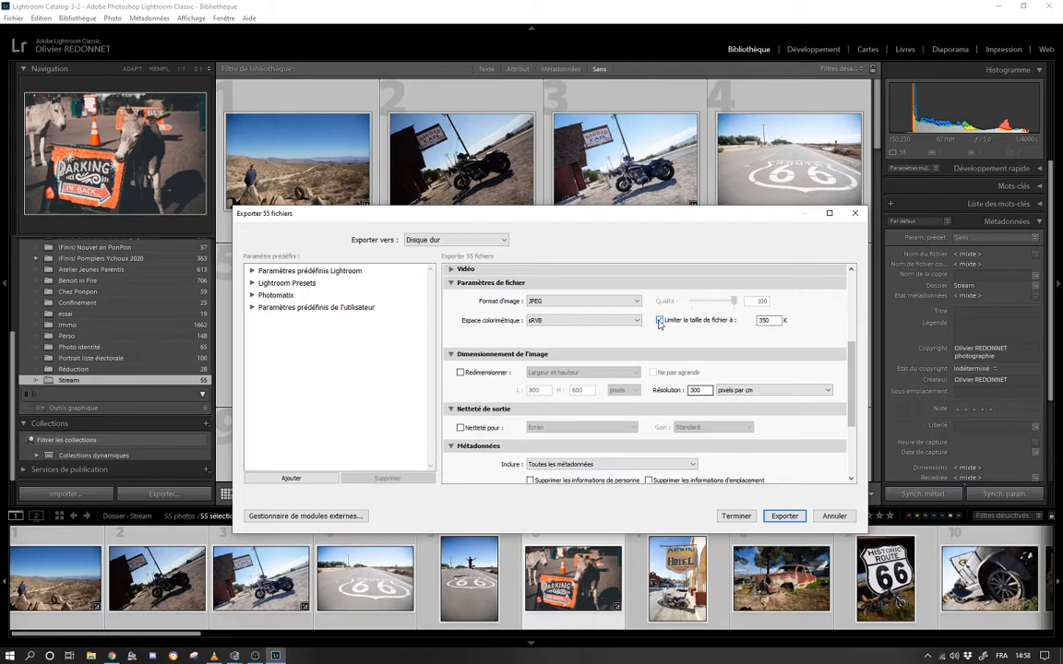
pyautogui.click(762, 321)
pyautogui.click(660, 321)
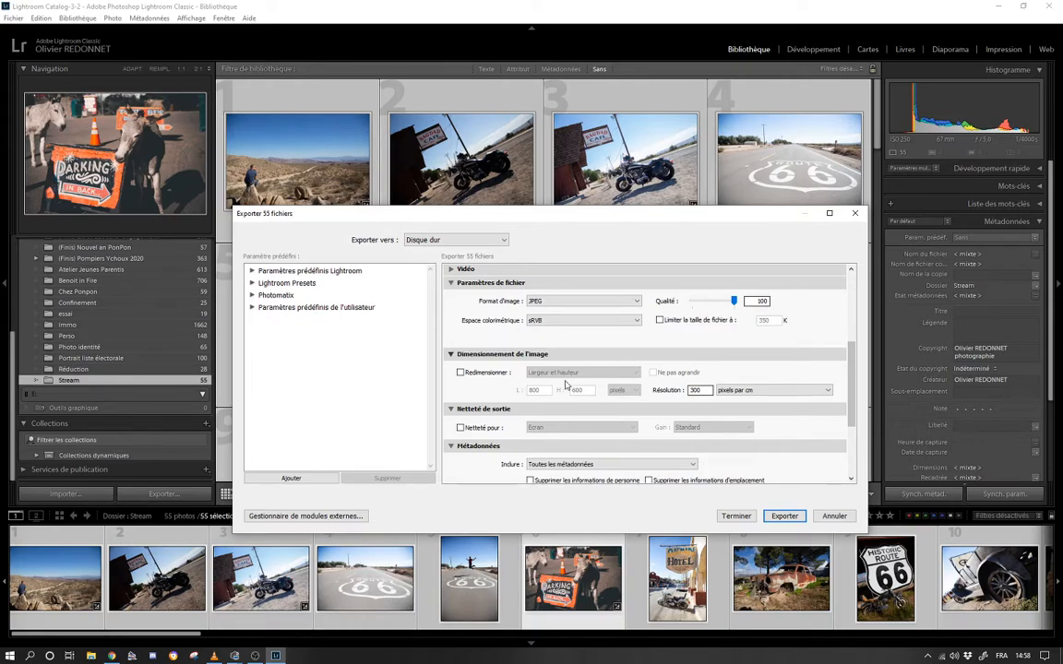
# Step: Try resizing the exported images to a width and height of 500 by 500 pixels, and switch resizing off again
pyautogui.click(460, 373)
pyautogui.click(623, 392)
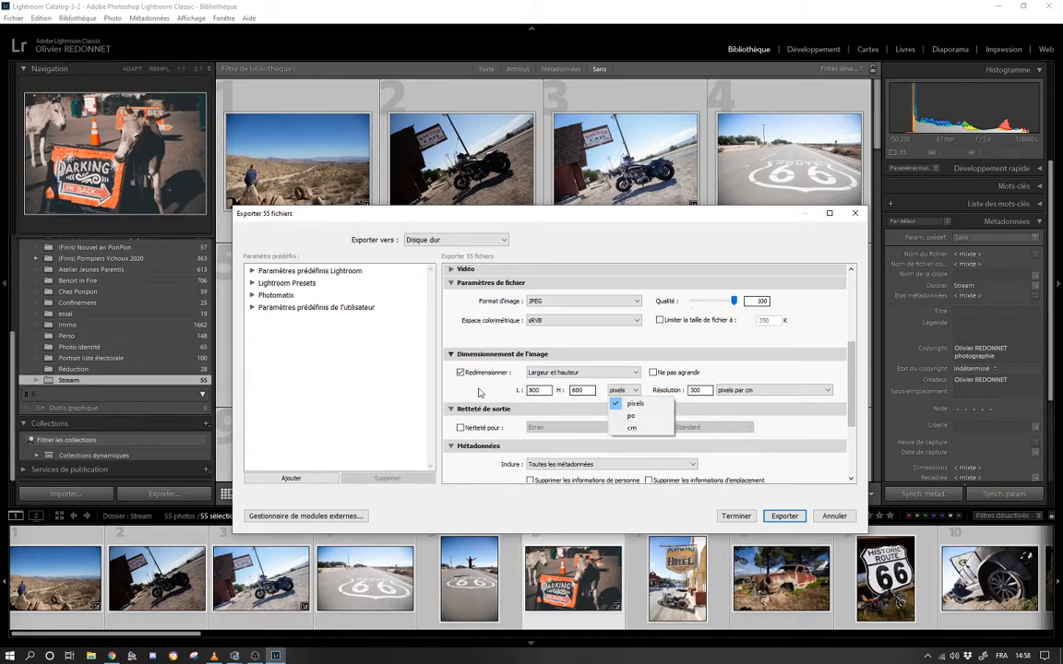
pyautogui.click(634, 403)
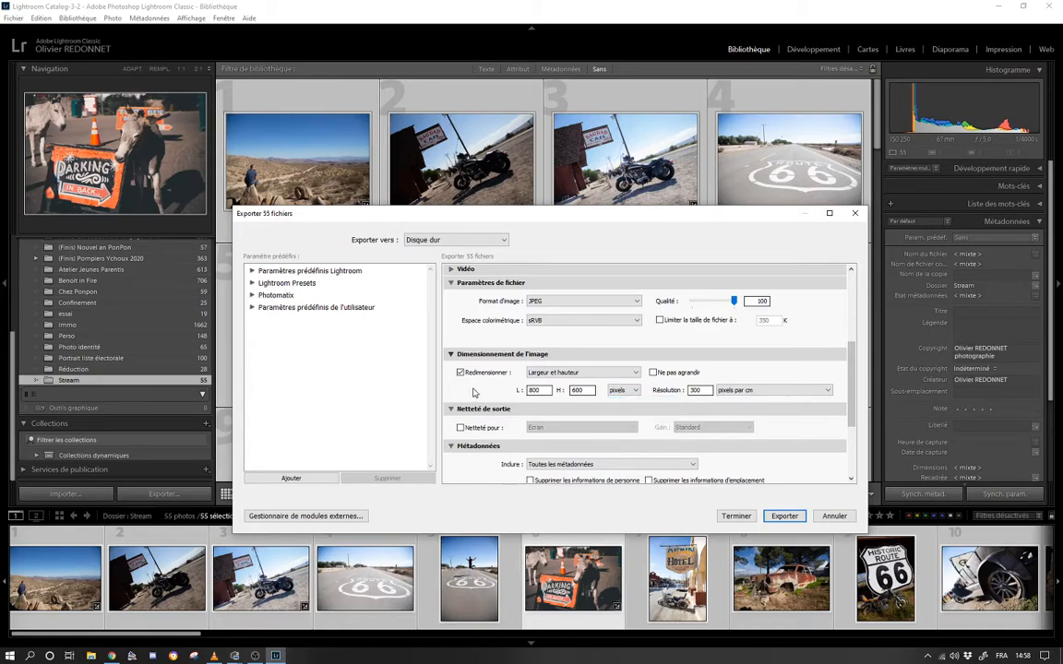
pyautogui.doubleClick(548, 389)
pyautogui.write('500')
pyautogui.doubleClick(578, 390)
pyautogui.write('5')
pyautogui.click(460, 373)
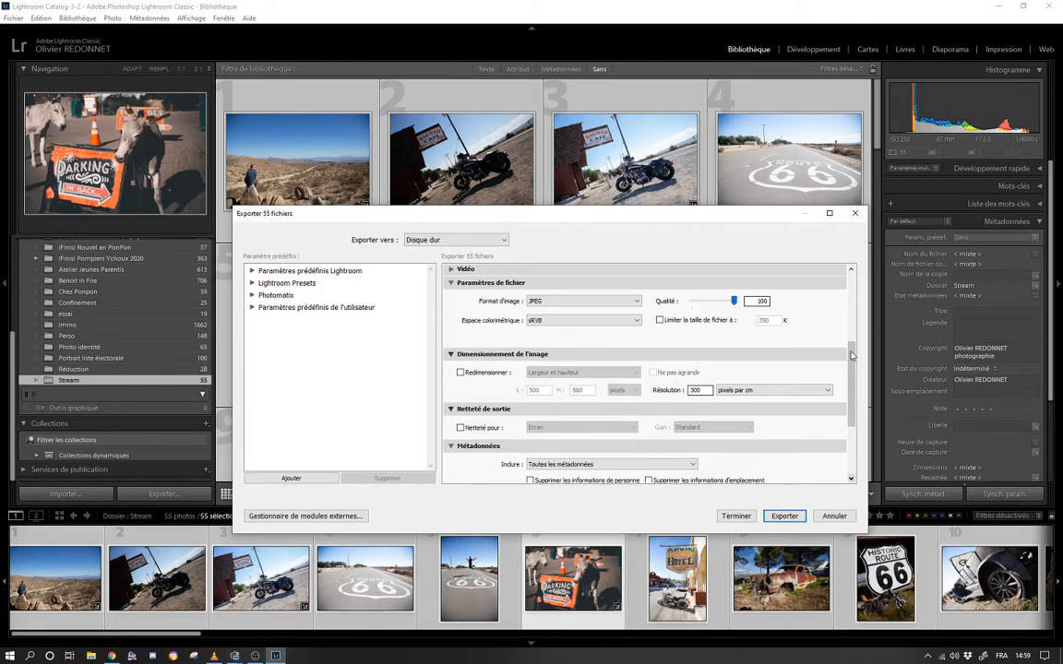
# Step: Enable the IAD watermark for the exported photos and open the watermark editor
pyautogui.scroll(-3, 765, 318)
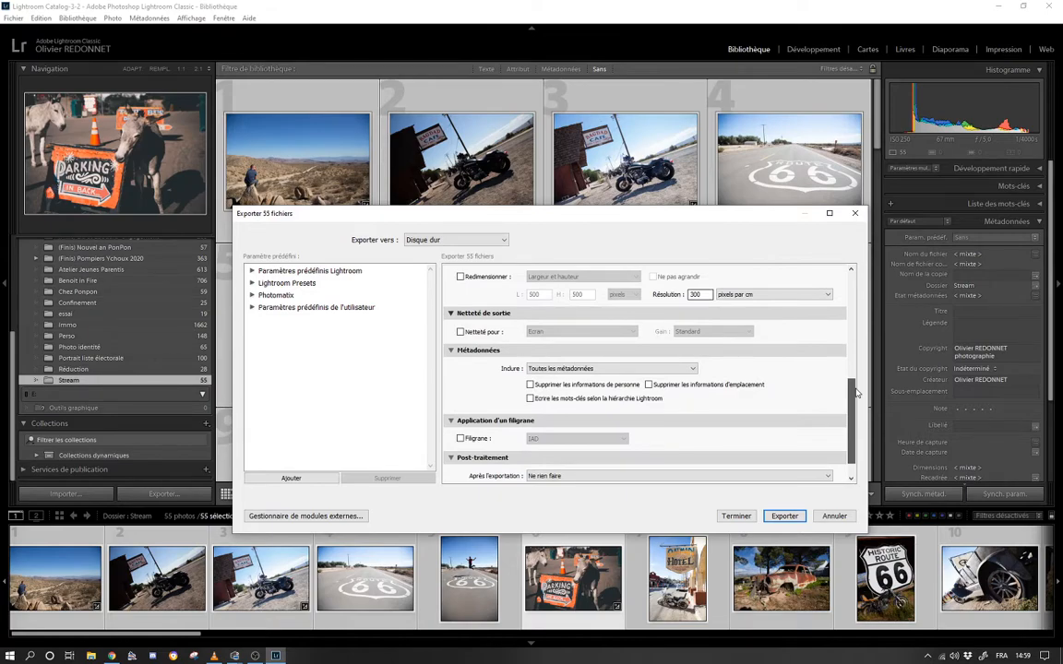
pyautogui.scroll(-2, 854, 393)
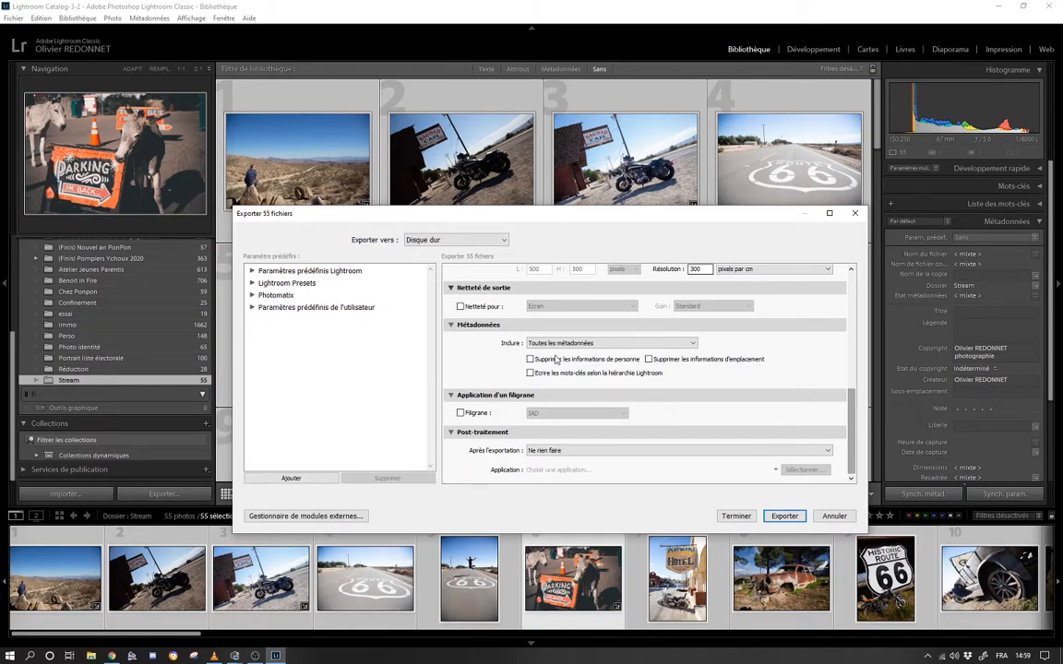
pyautogui.click(461, 414)
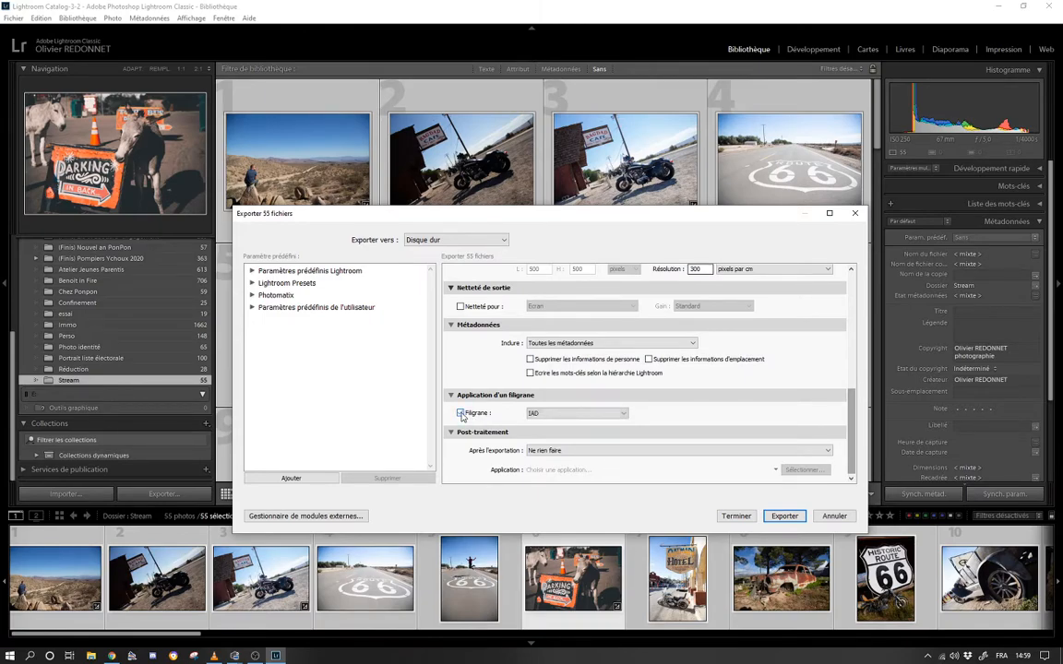
pyautogui.click(533, 414)
pyautogui.click(461, 415)
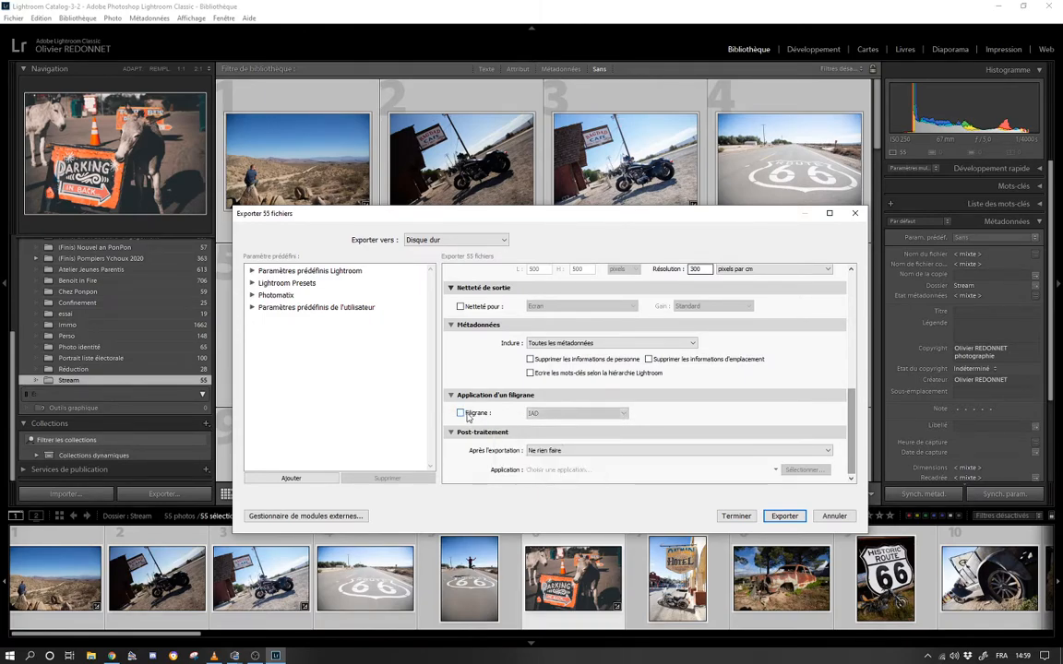
pyautogui.click(461, 414)
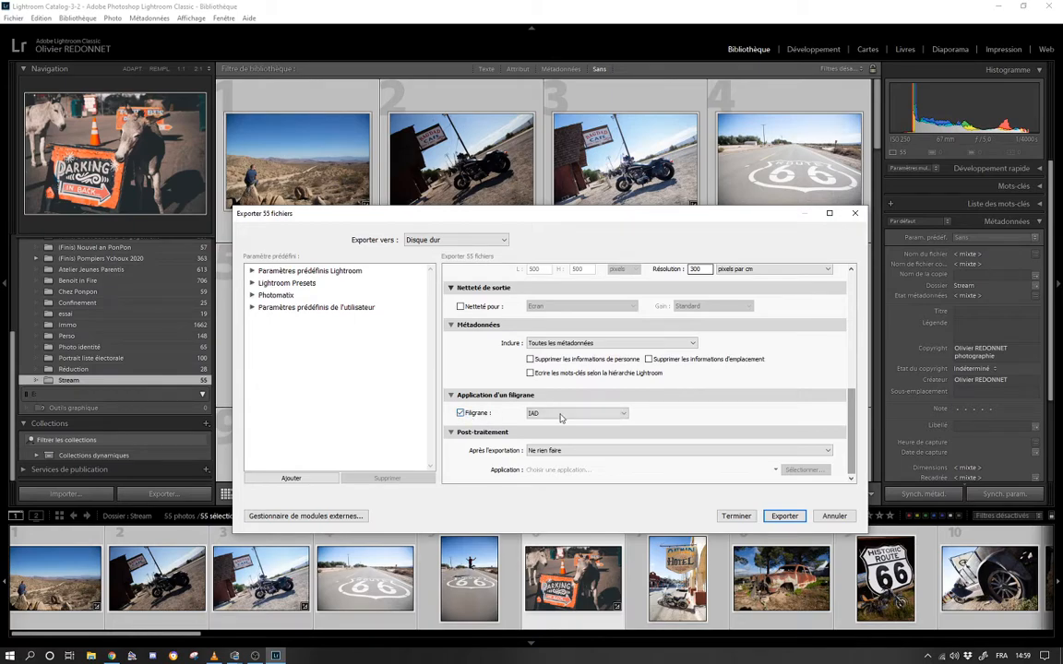
pyautogui.click(560, 418)
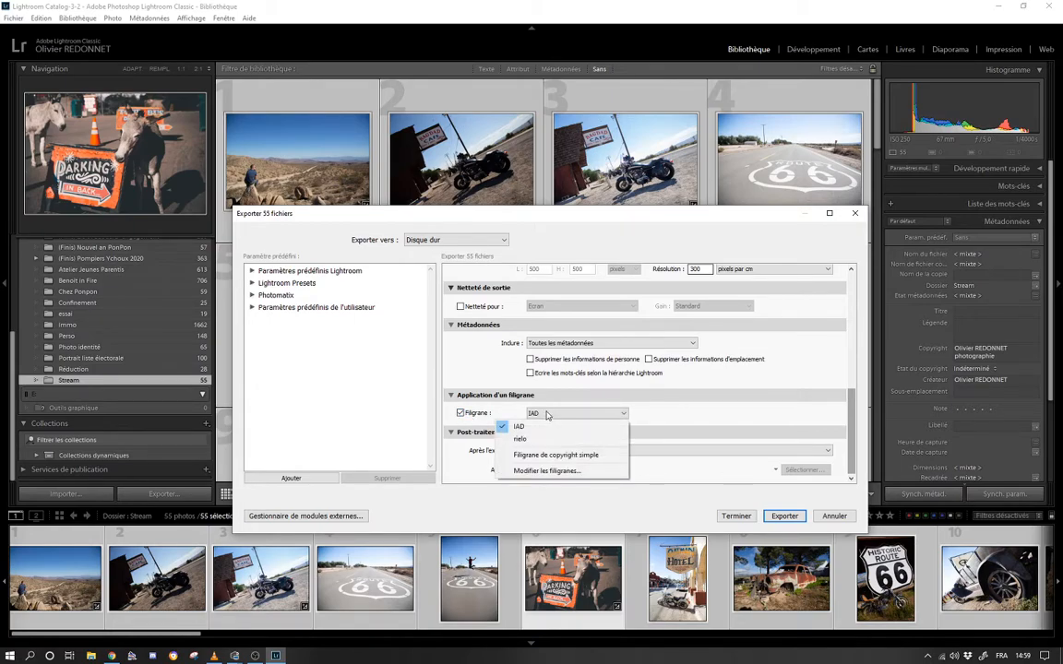
pyautogui.click(540, 471)
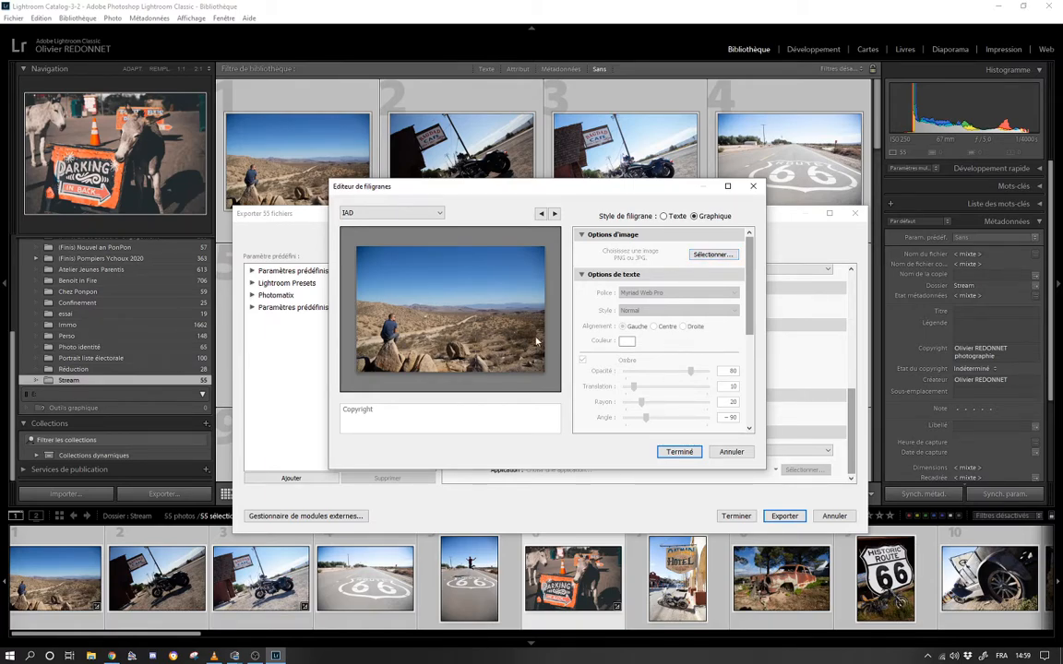
# Step: Browse the Dropbox Photo folder for a watermark graphic and leave without selecting a file
pyautogui.click(716, 257)
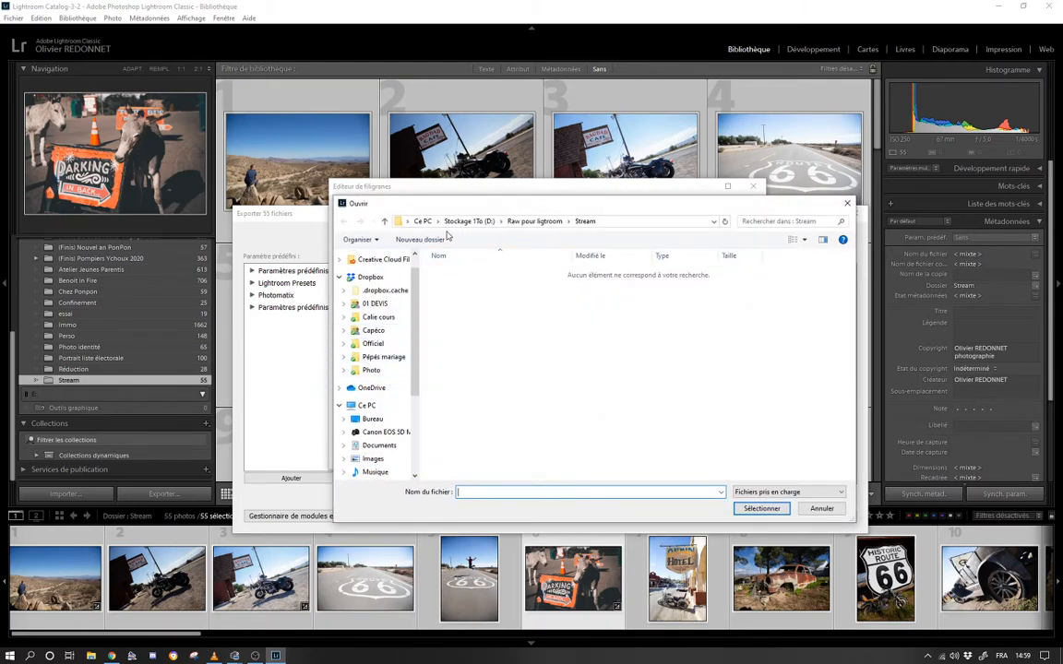
pyautogui.click(371, 369)
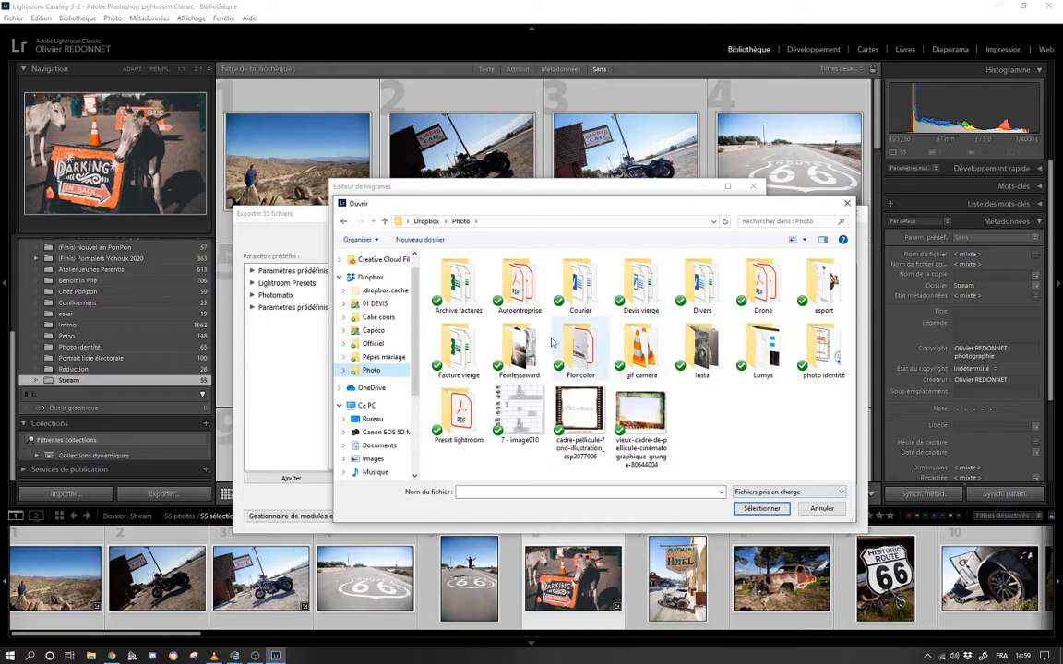
pyautogui.click(848, 204)
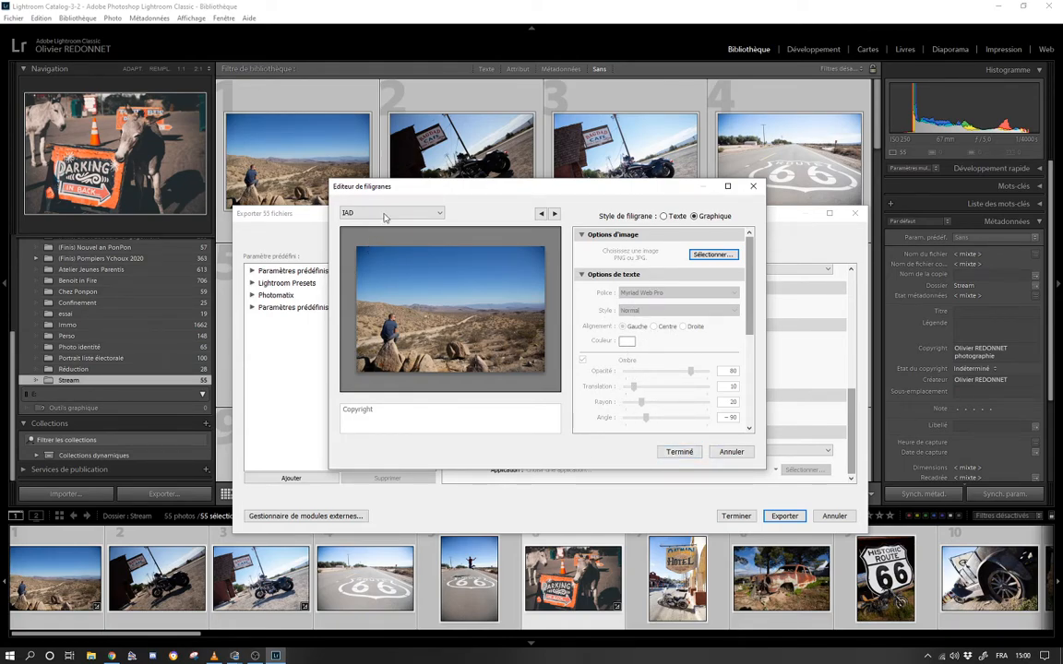
# Step: Look at the watermark preset options, cancel the watermark editor and turn the export watermark off
pyautogui.click(349, 213)
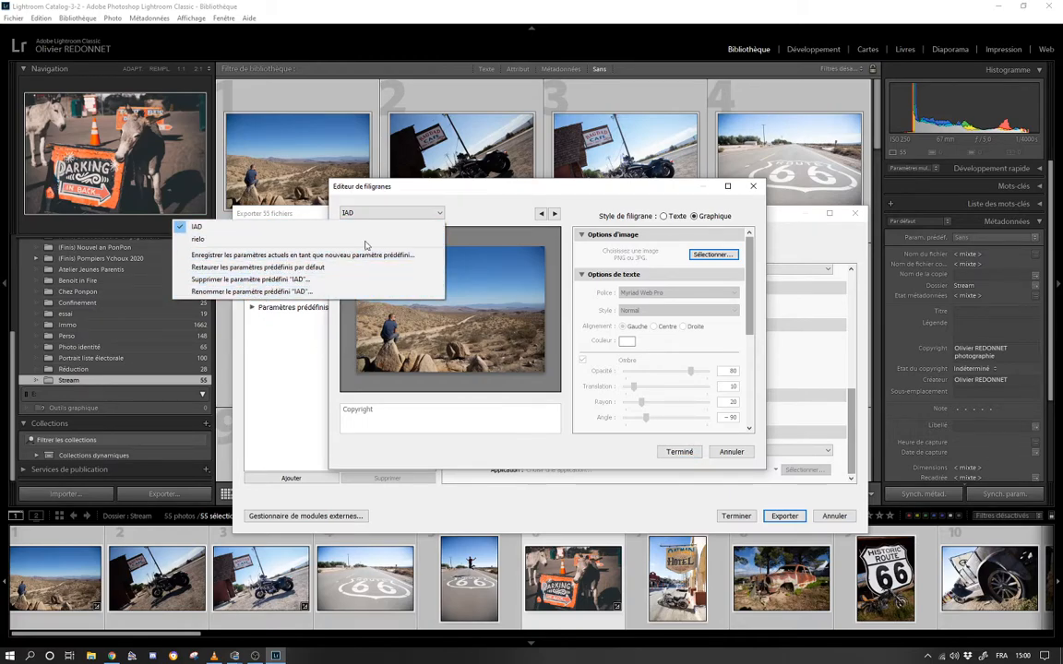
pyautogui.click(430, 190)
pyautogui.click(731, 452)
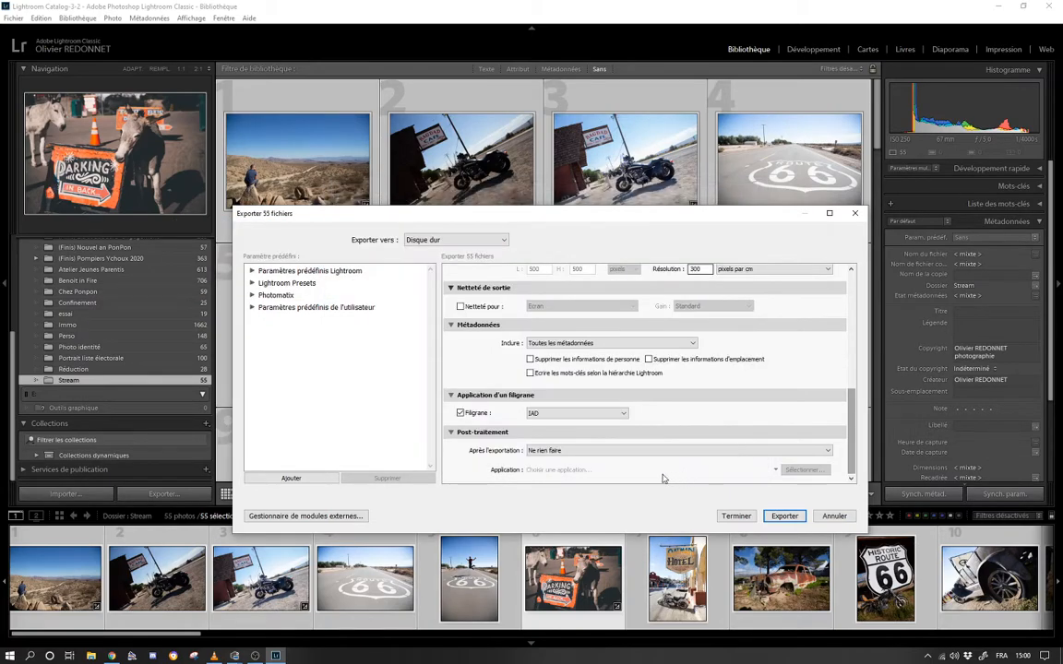
pyautogui.click(463, 414)
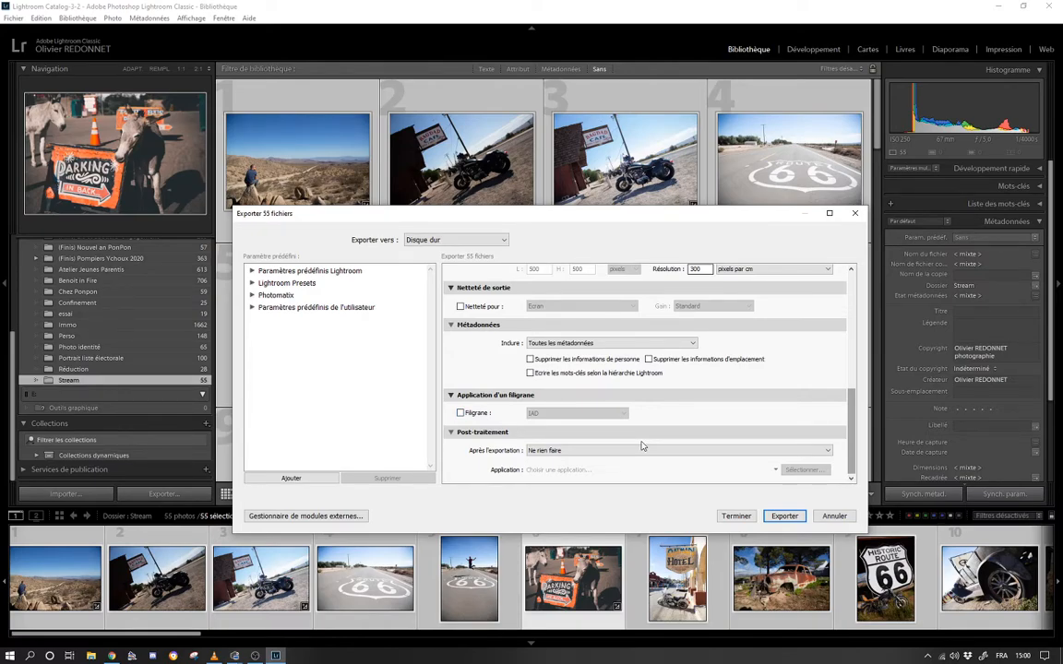
# Step: Review the export settings from the destination through to post-processing, and cancel the export dialog
pyautogui.scroll(10, 622, 365)
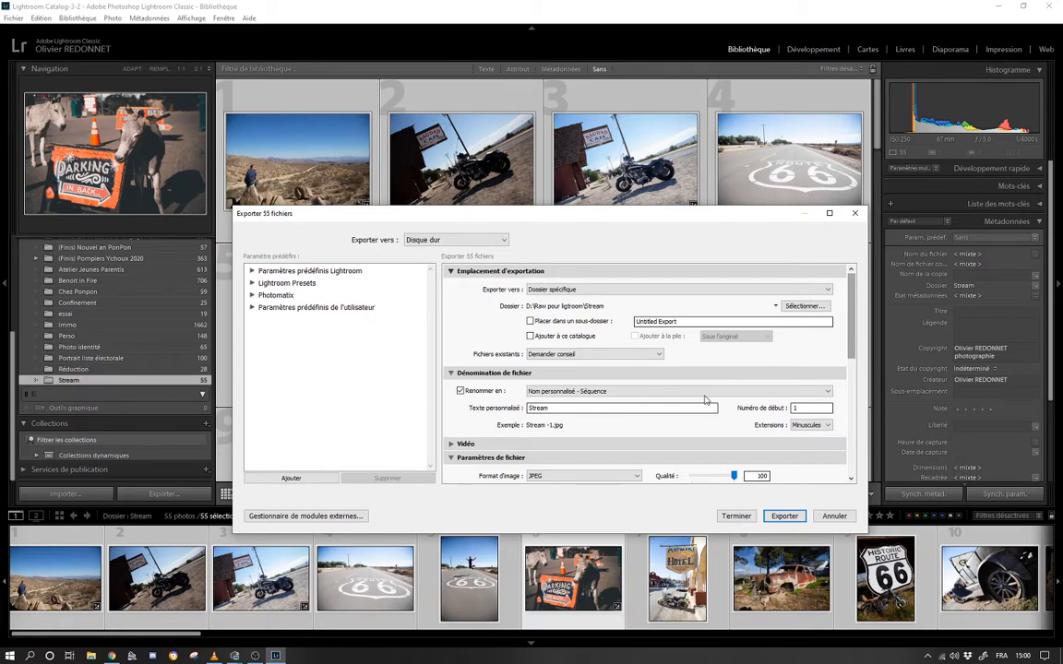
pyautogui.scroll(4, 704, 397)
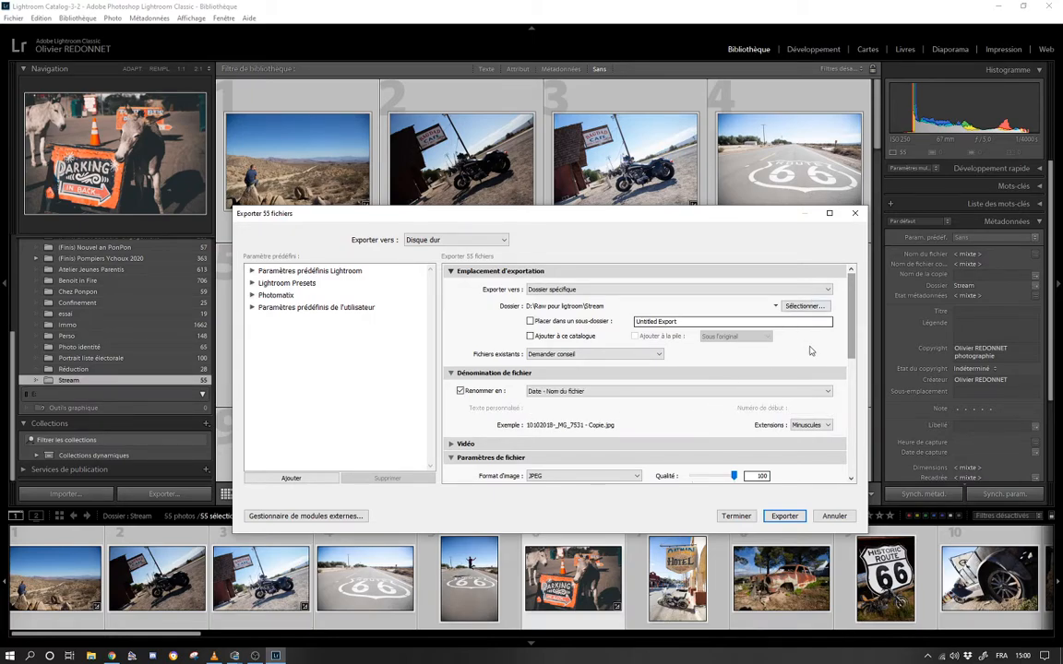
pyautogui.scroll(-3, 845, 325)
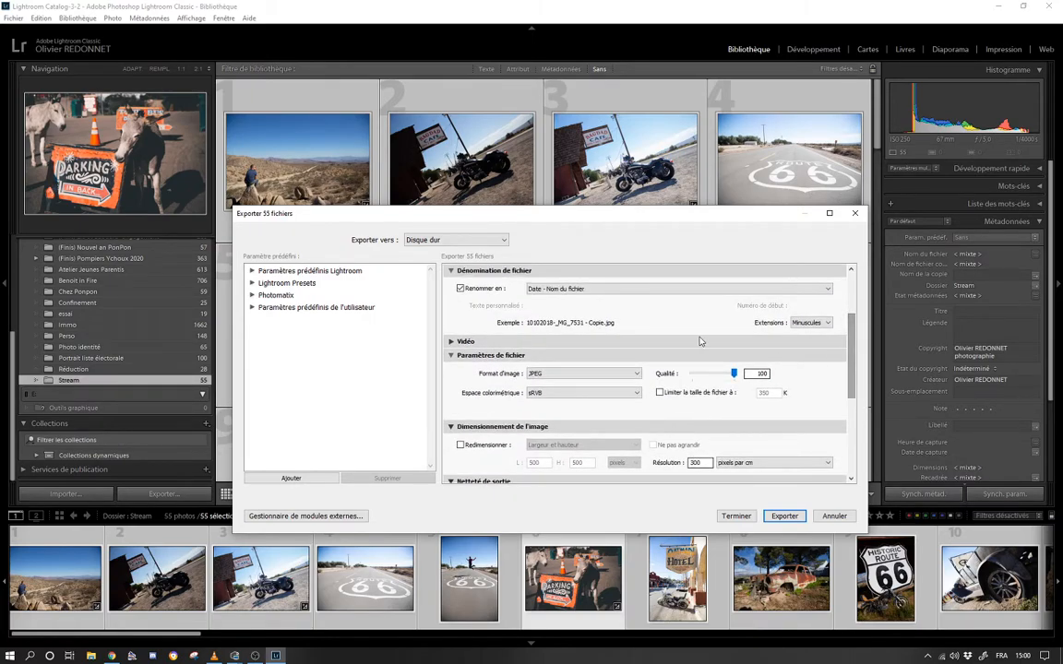
pyautogui.scroll(-3, 579, 288)
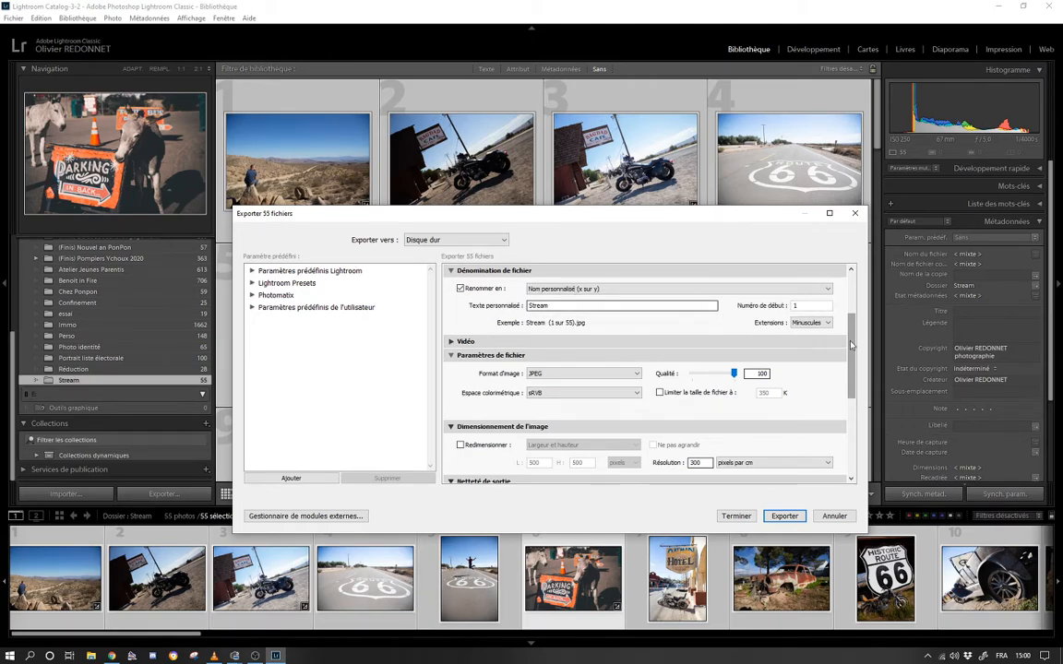
pyautogui.scroll(-5, 850, 345)
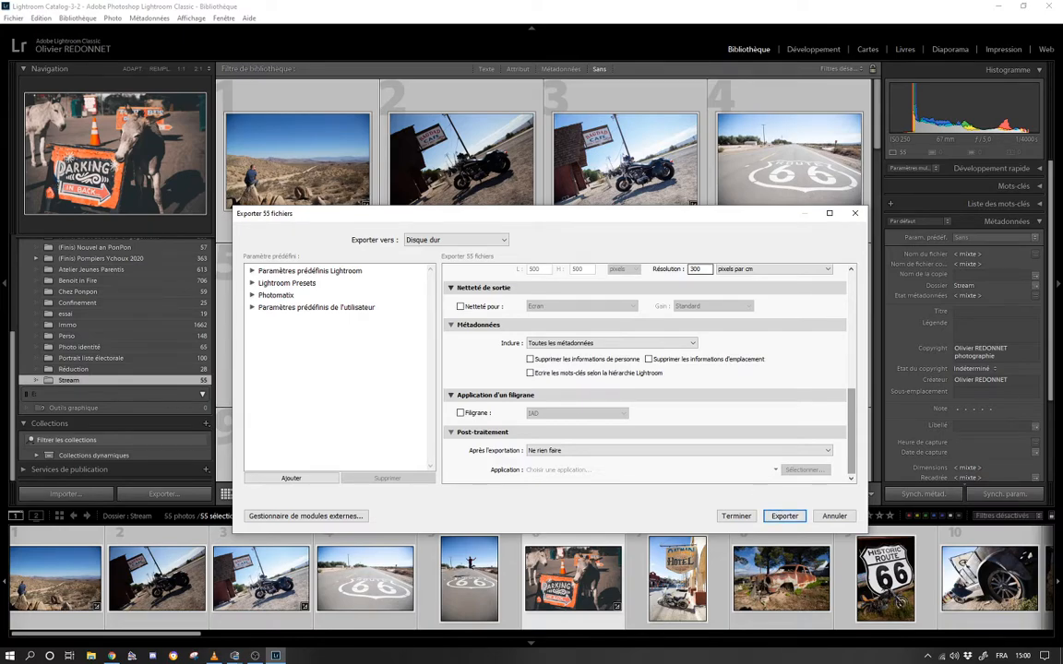
pyautogui.click(835, 517)
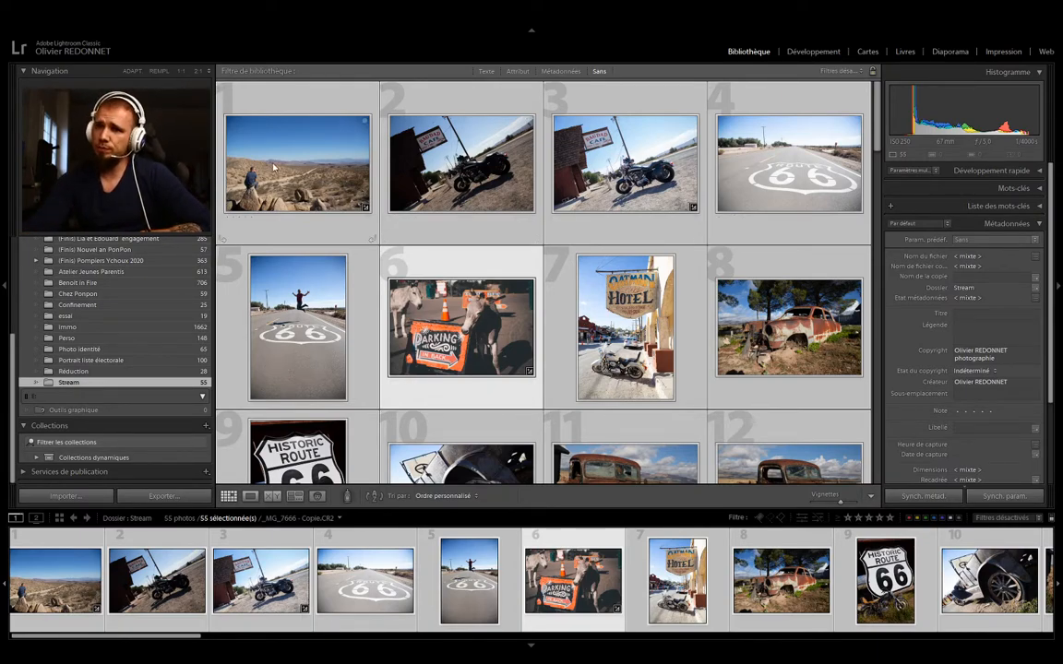
# Step: Show the first Stream photo, the man sitting on the desert rocks, in Loupe view and flag it as a pick
pyautogui.click(289, 240)
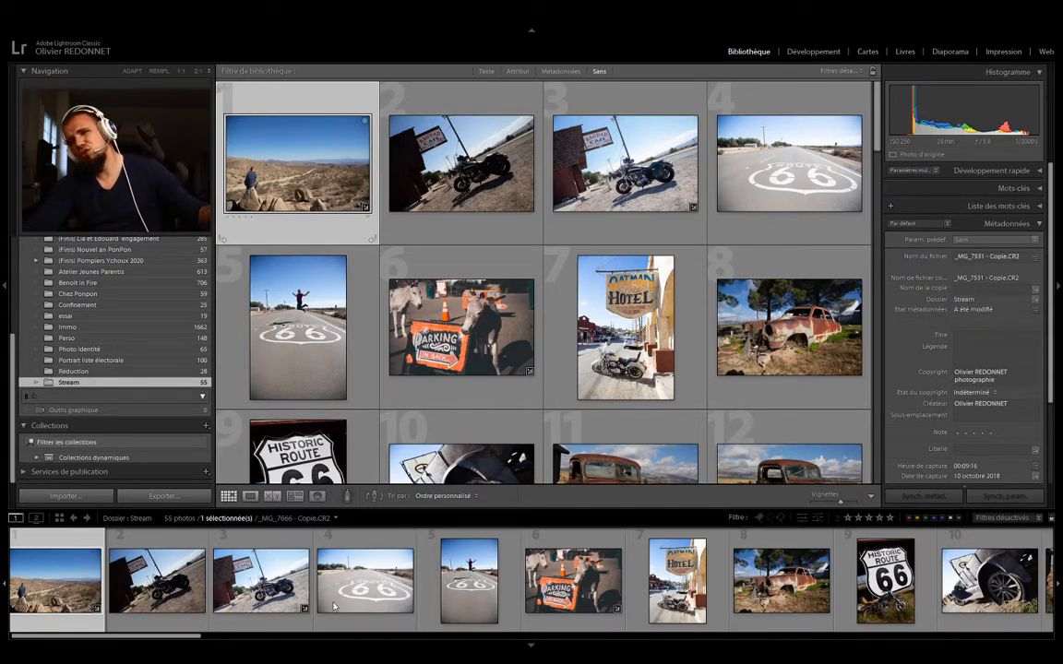
pyautogui.click(143, 569)
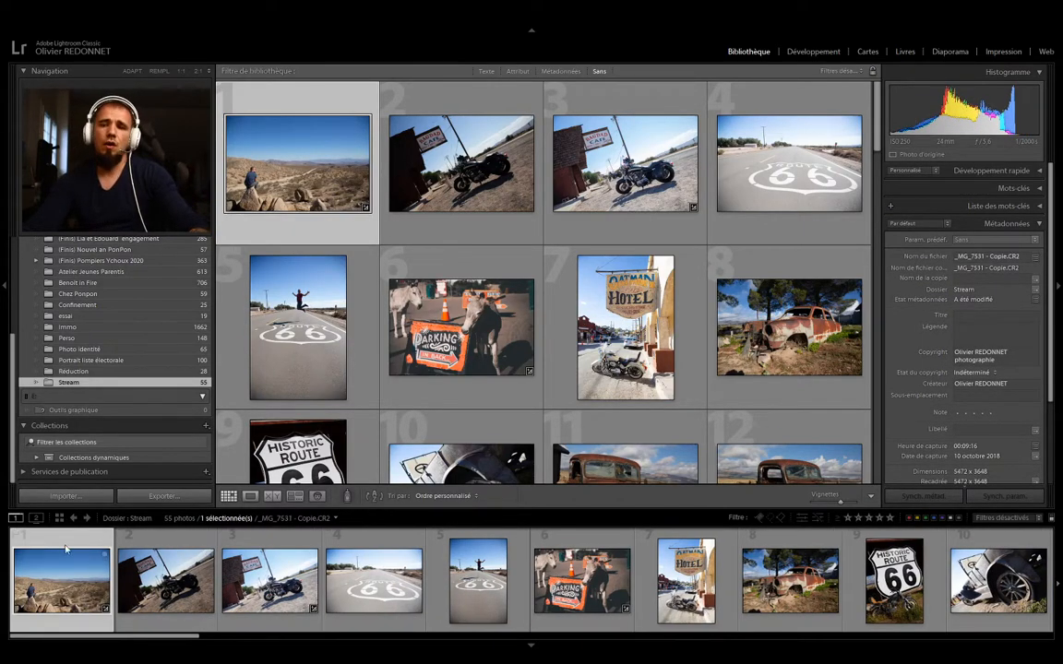
pyautogui.click(46, 597)
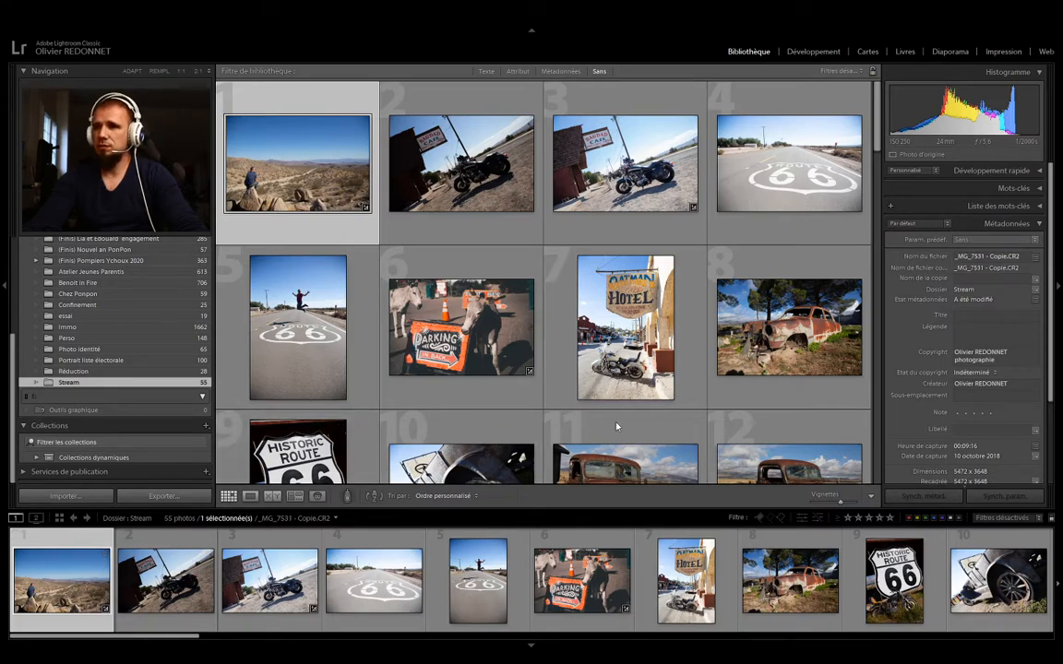
pyautogui.click(250, 495)
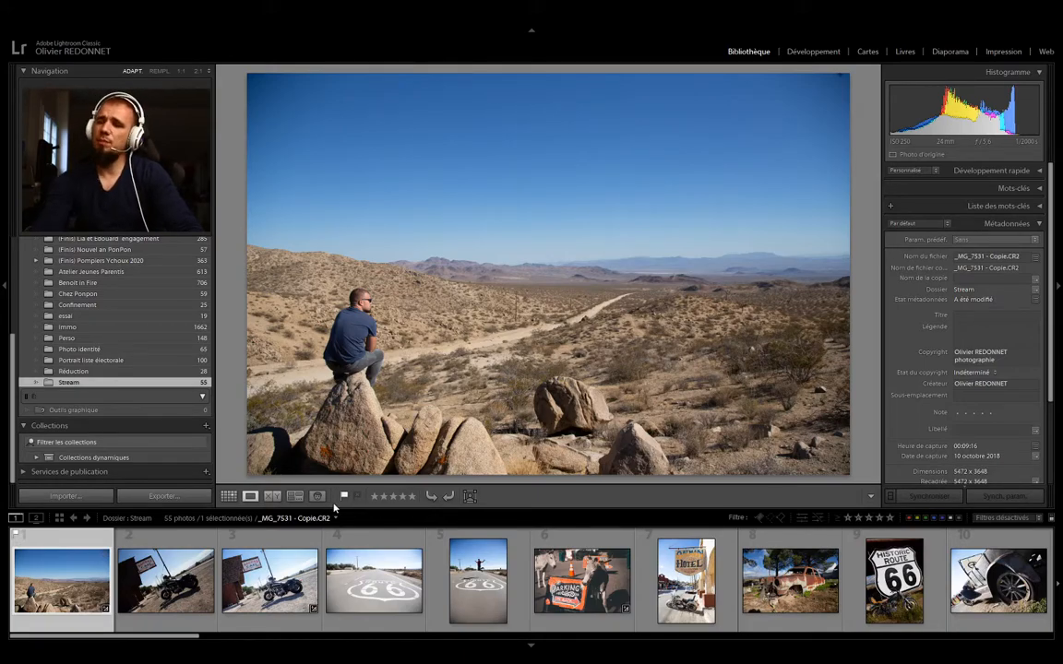
# Step: Skip photos 2 to 4 and flag the Route 66 jump, donkey parking sign and Oatman Hotel photos as picks
pyautogui.press('Right')
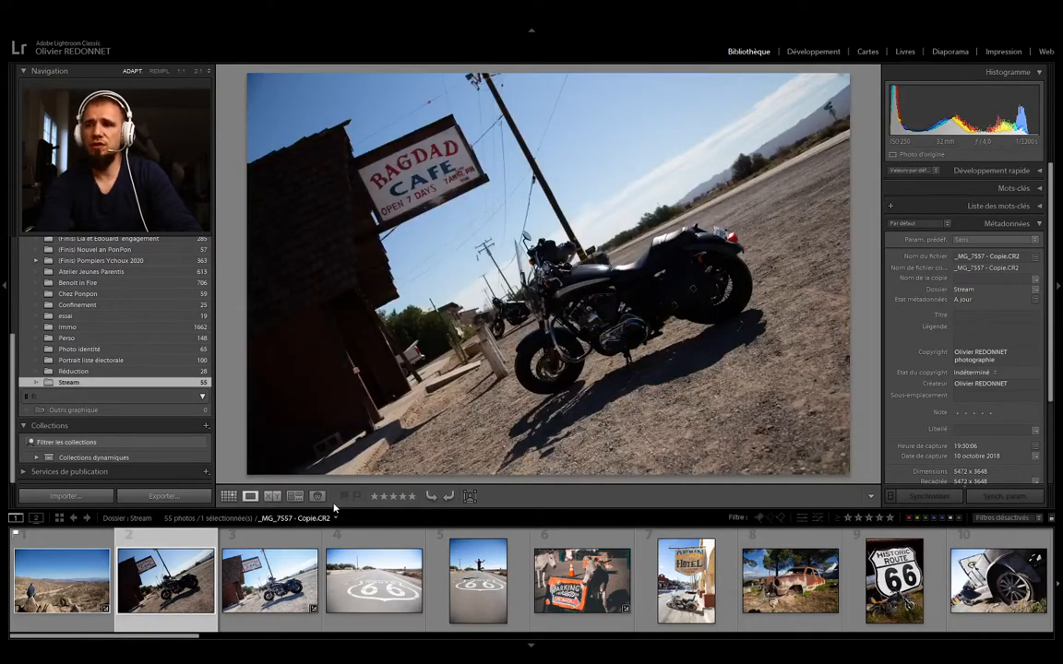
pyautogui.press('Right')
pyautogui.press('Right')
pyautogui.press('Right')
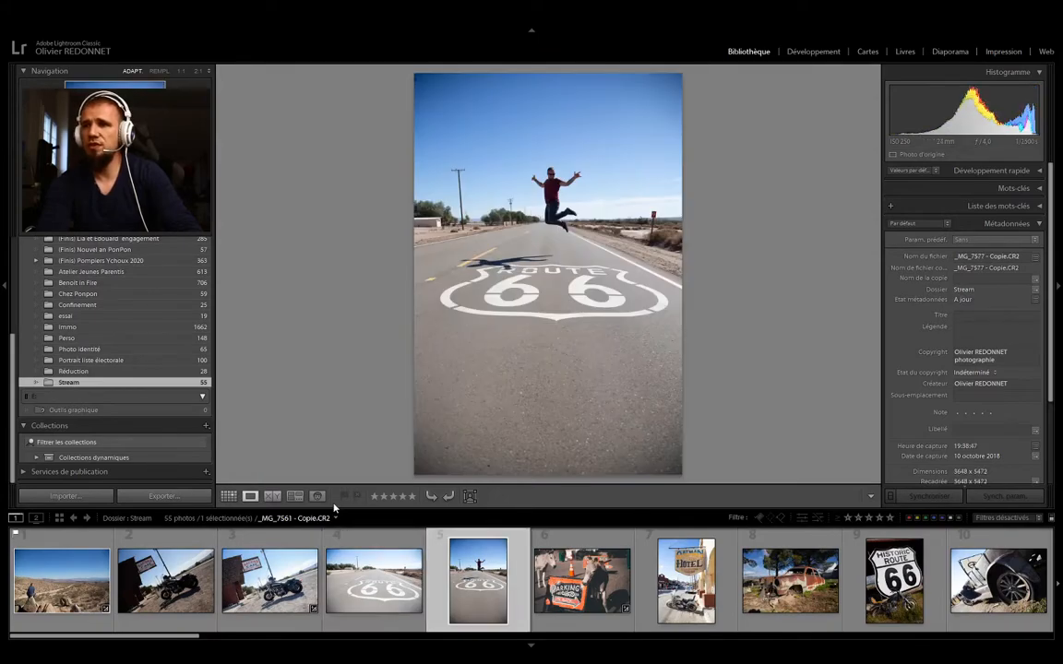
pyautogui.press('p')
pyautogui.press('p')
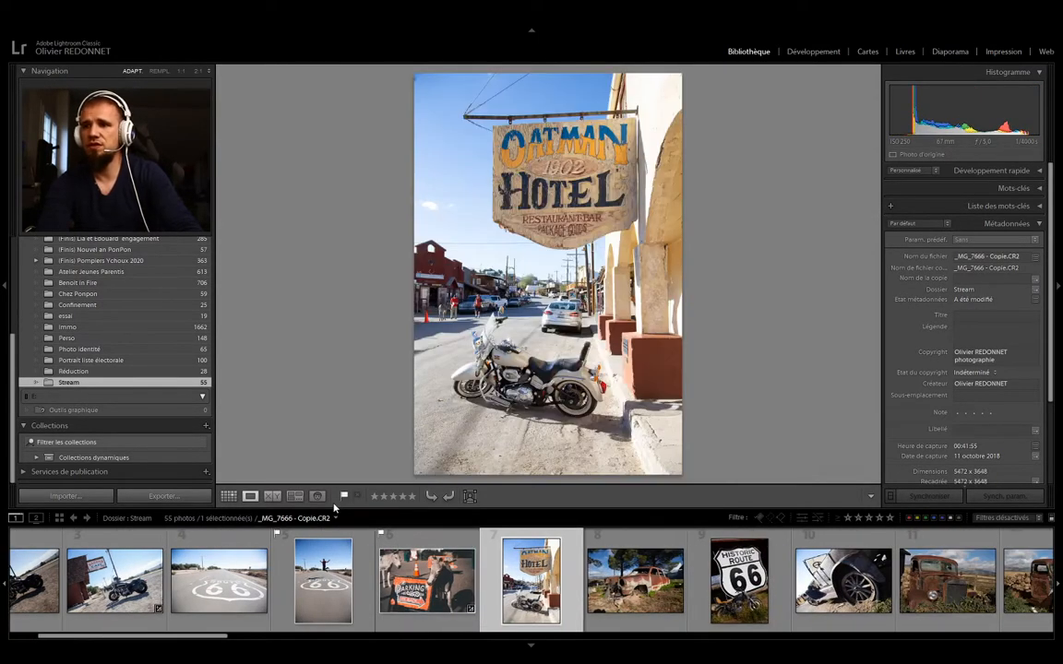
pyautogui.press('p')
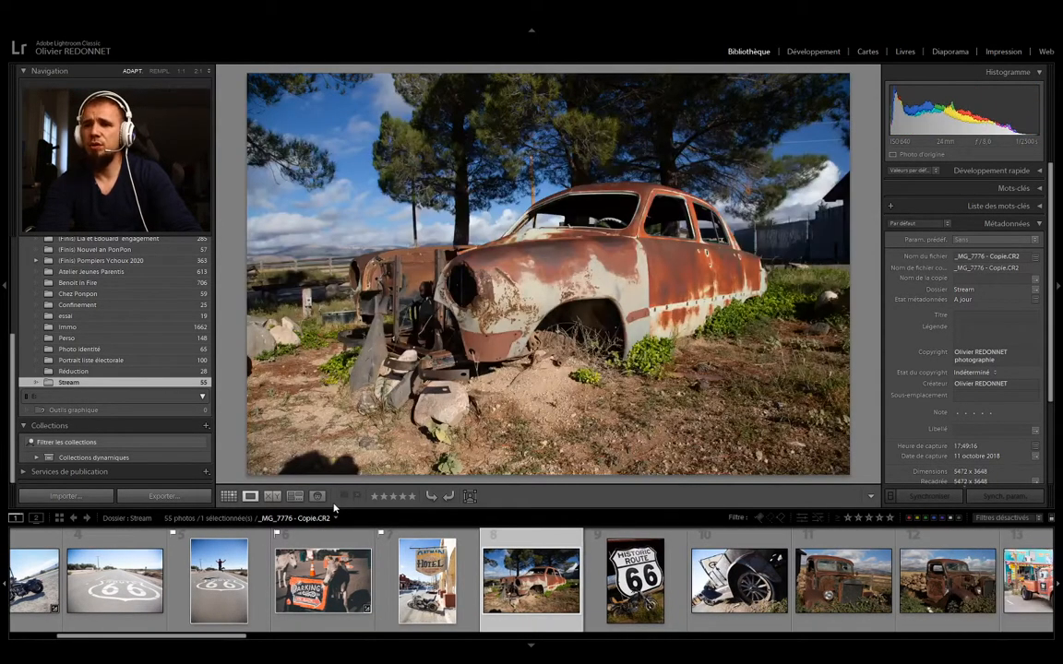
# Step: Flag photos 9, 11 and 14 (Historic Route 66 sign, rusty truck, black-and-white car) and filter the filmstrip to flagged photos with Marquées
pyautogui.press('Right')
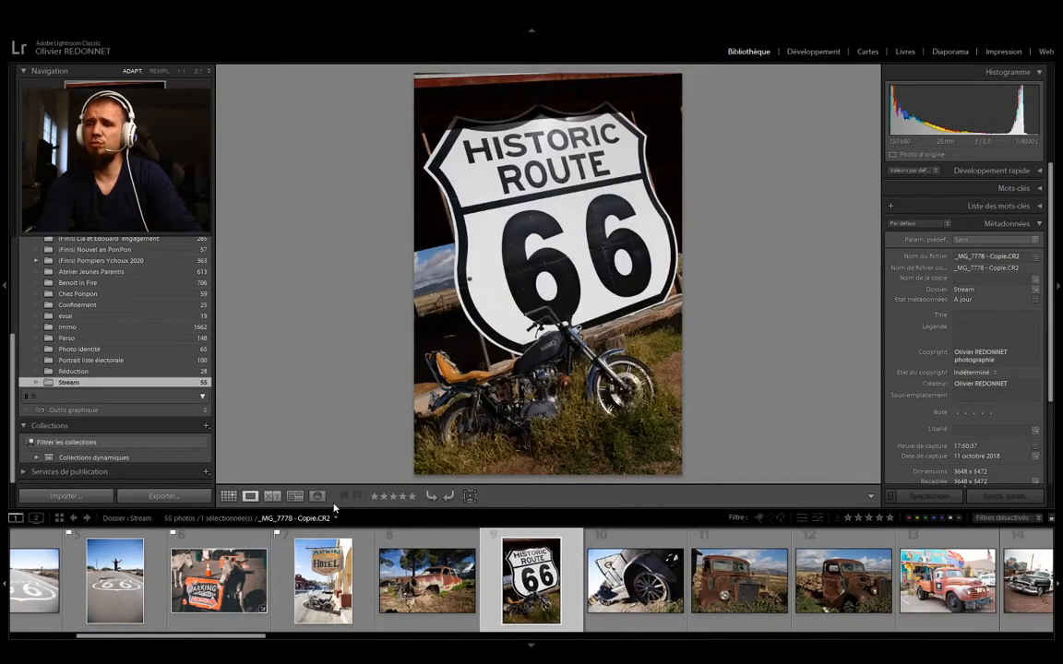
pyautogui.press('p')
pyautogui.press('Right')
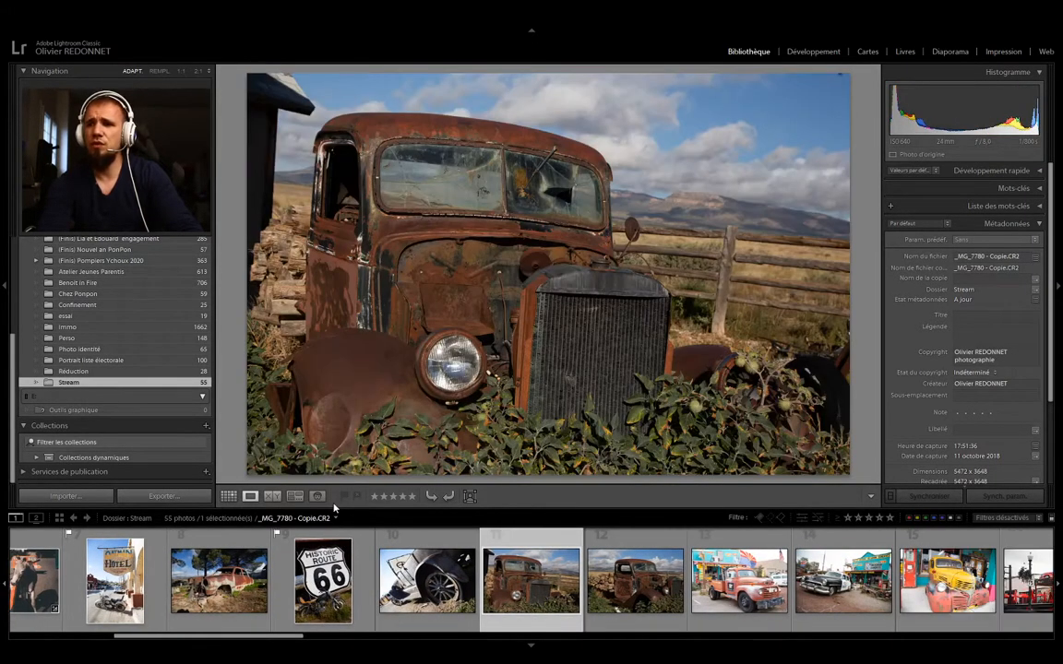
pyautogui.press('p')
pyautogui.press('Right')
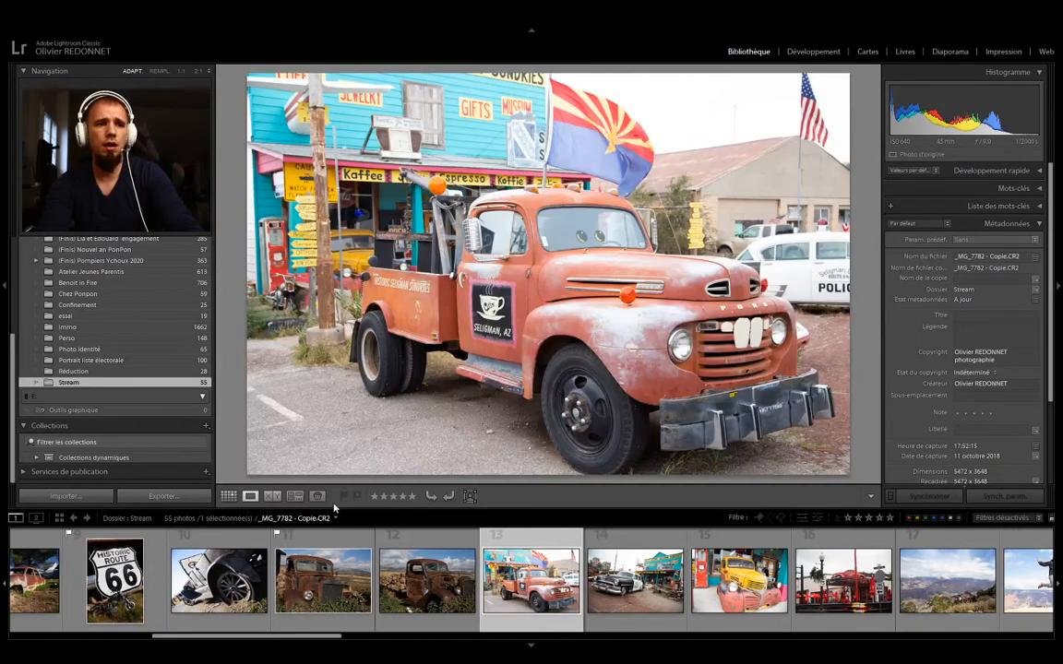
pyautogui.press('Right')
pyautogui.press('p')
pyautogui.press('Right')
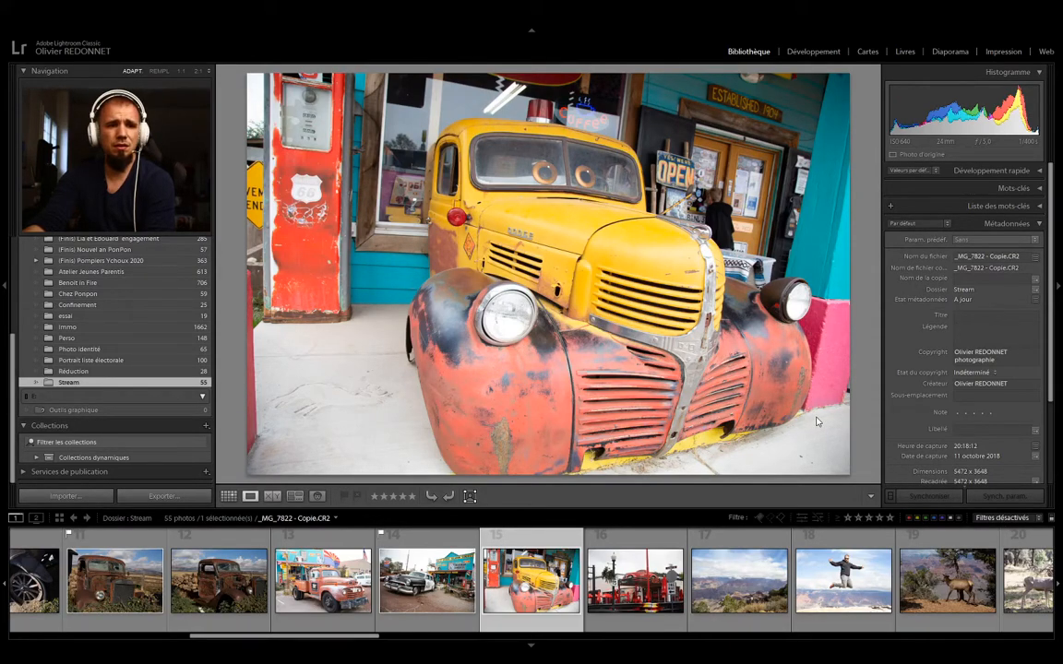
pyautogui.hotkey('ctrl', 'l')
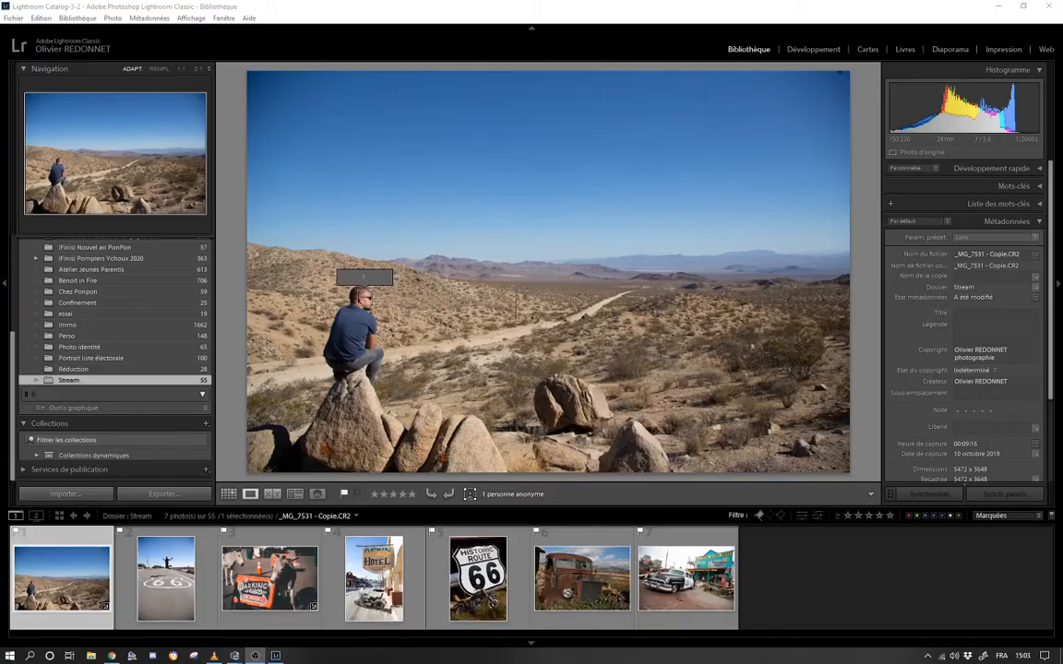
# Step: Look through the filmstrip filter presets and keep Marquées as the active filter
pyautogui.click(985, 517)
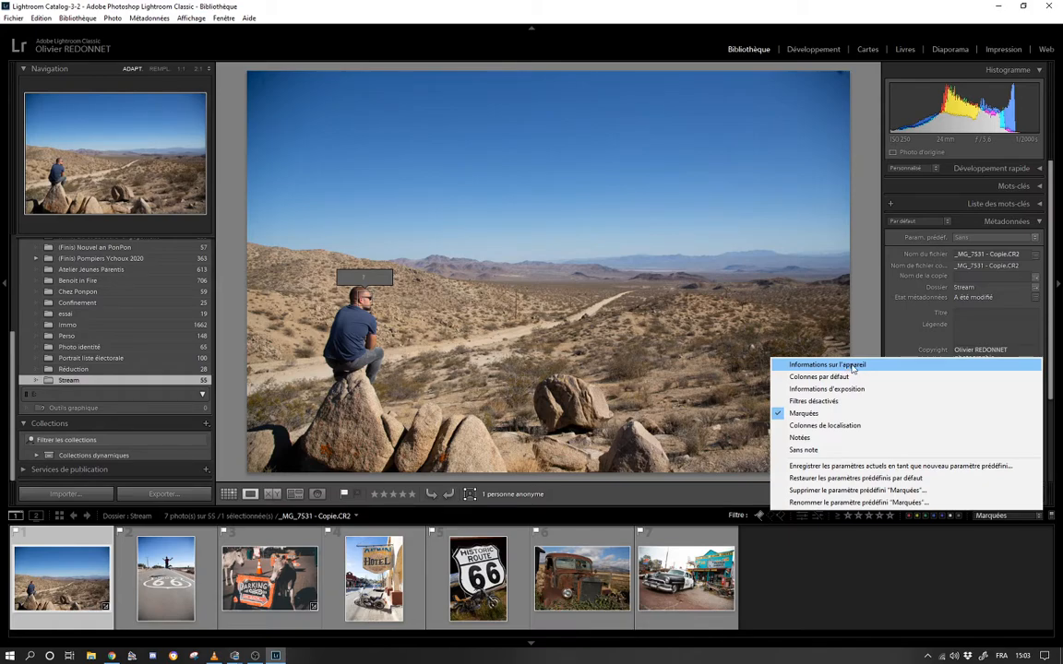
pyautogui.click(800, 601)
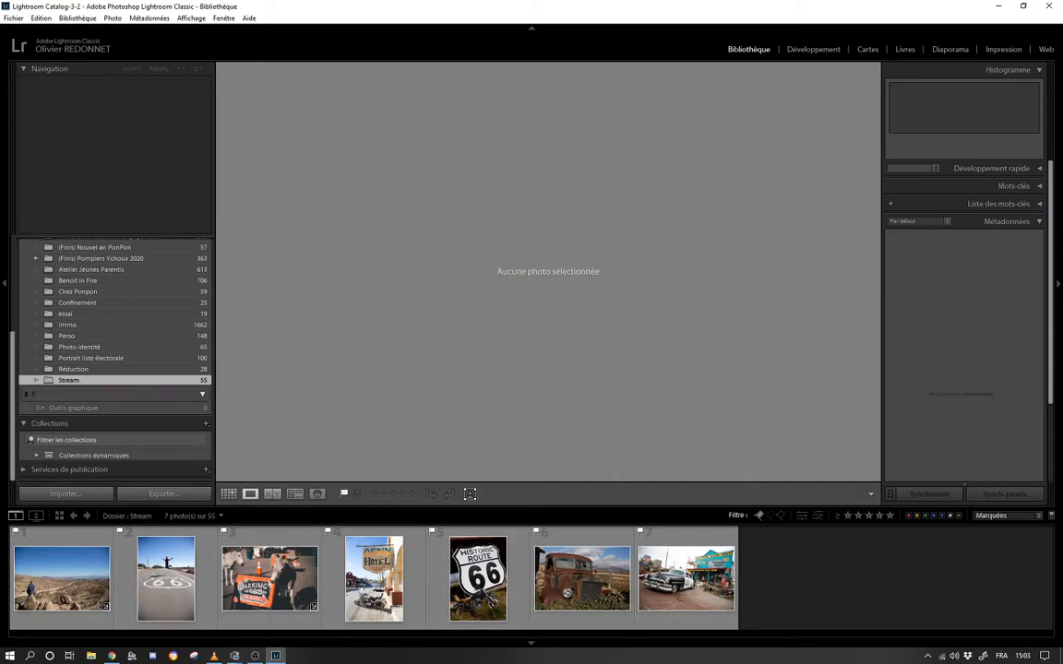
pyautogui.click(255, 655)
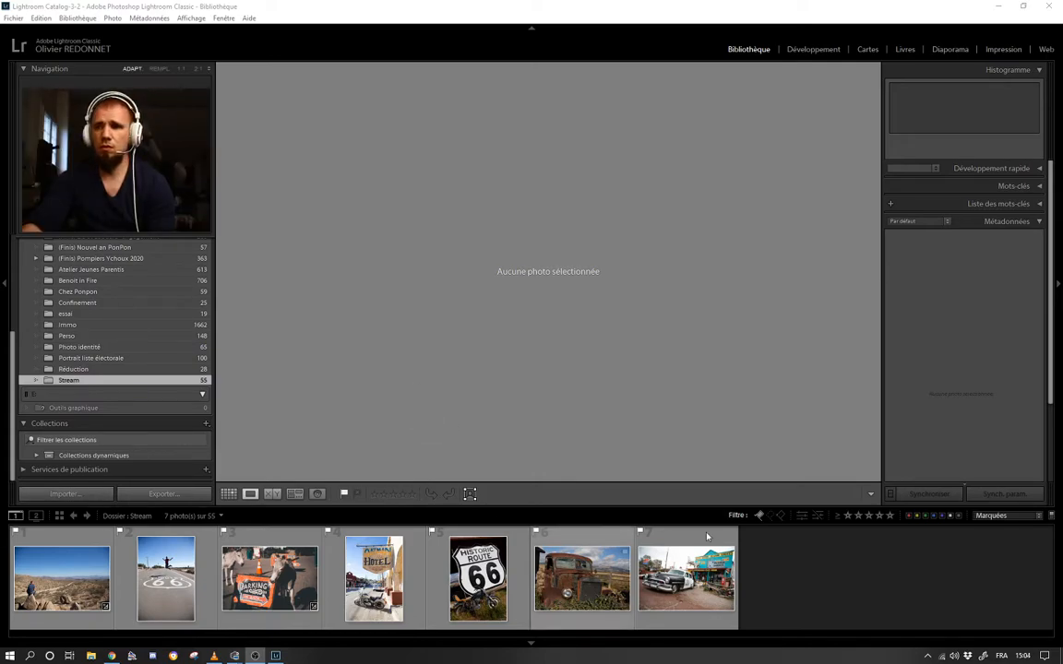
pyautogui.click(828, 560)
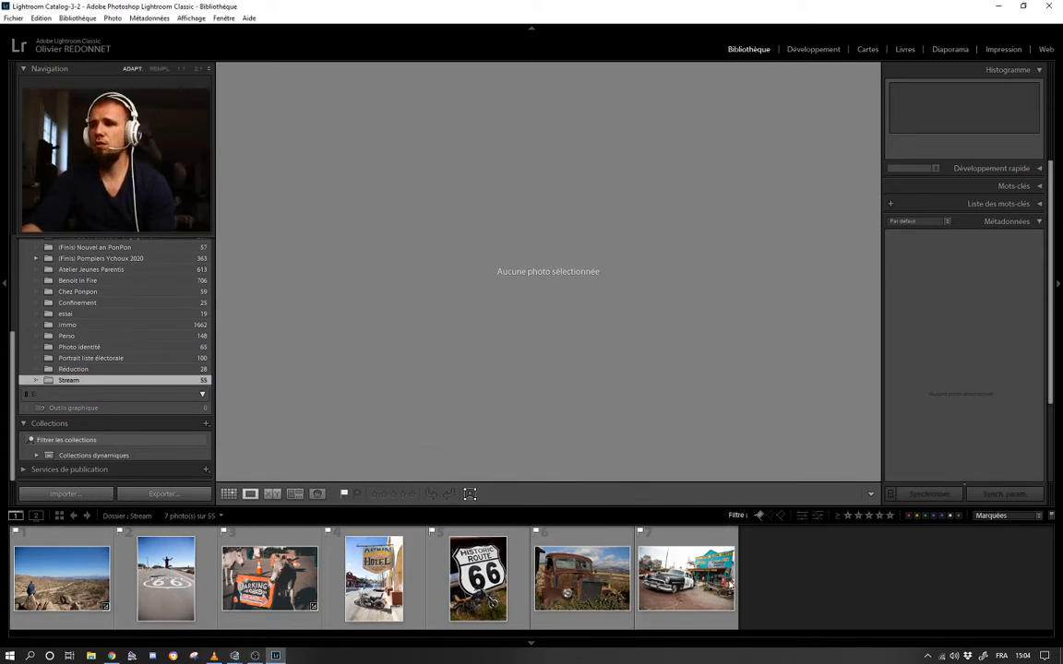
pyautogui.click(546, 532)
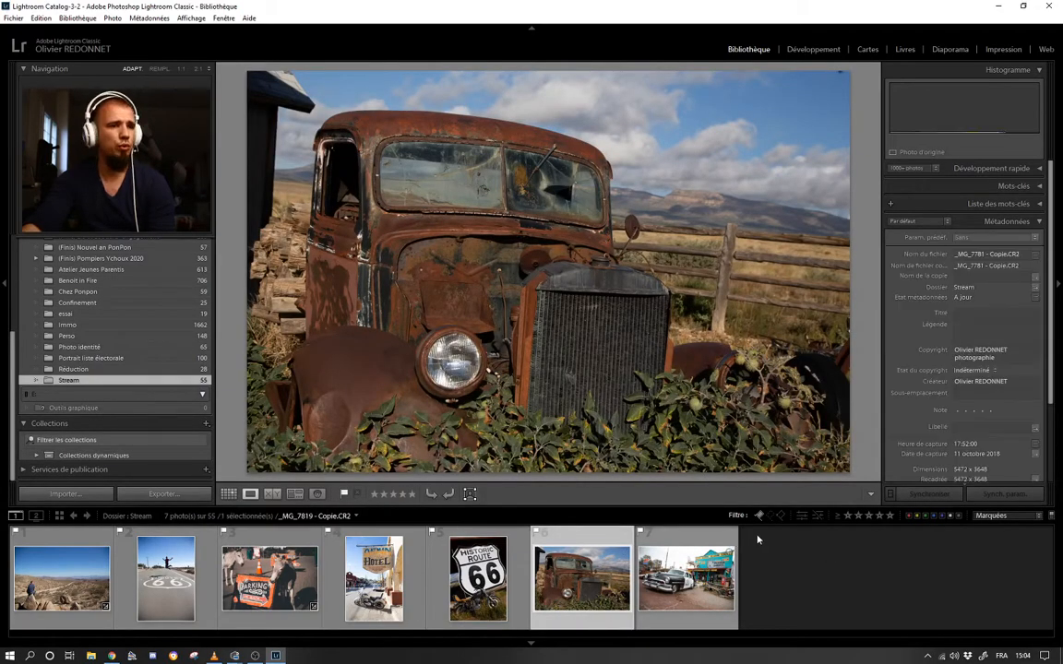
pyautogui.click(991, 517)
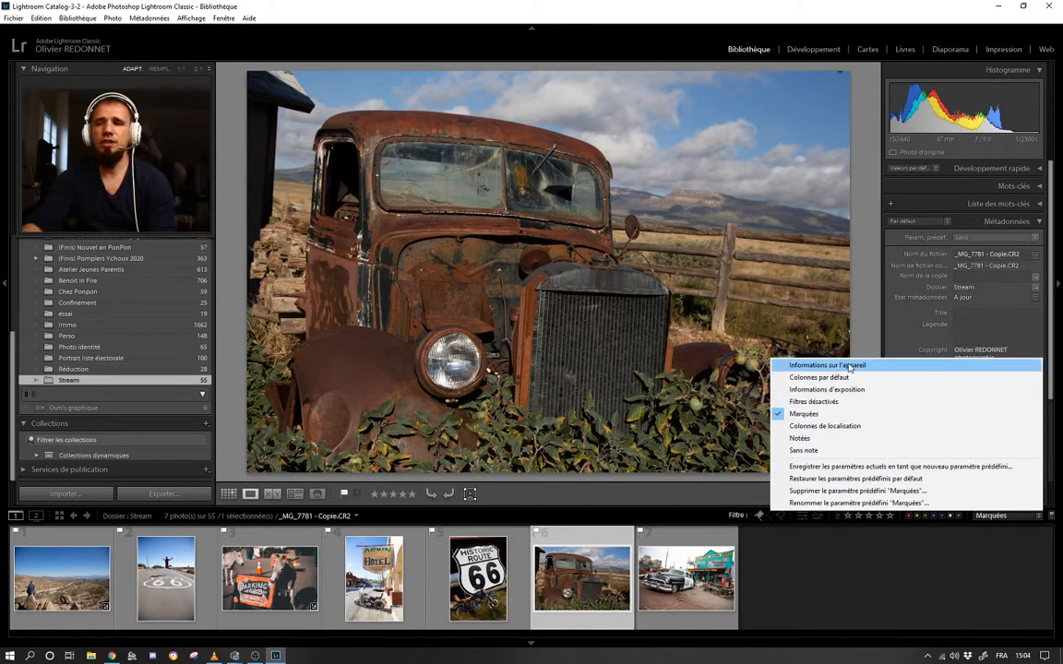
pyautogui.click(819, 416)
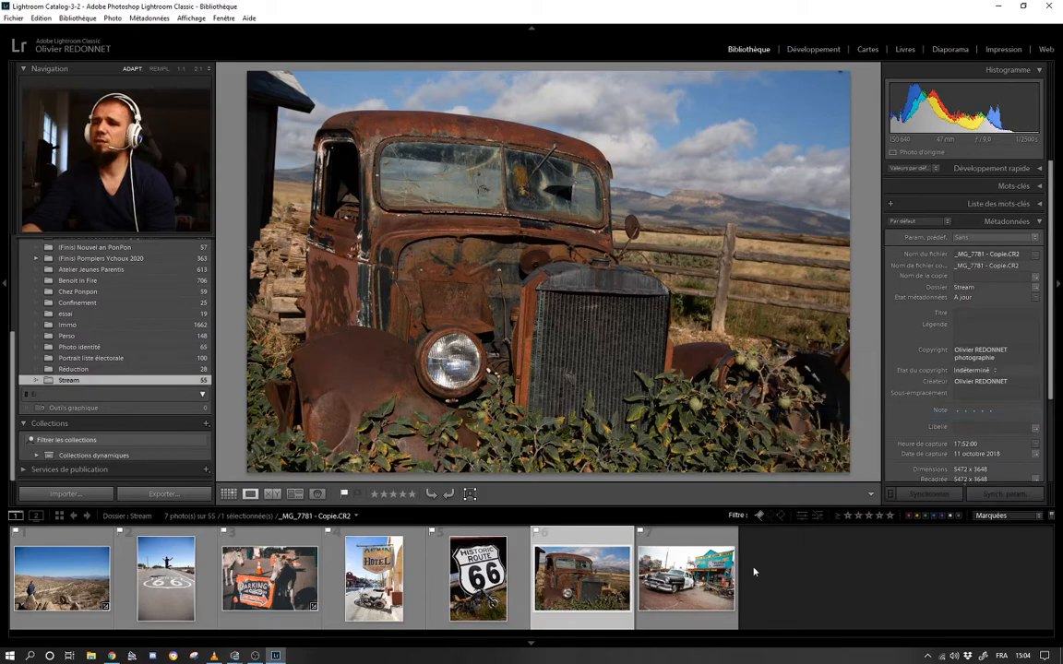
# Step: View the seven flagged photos one after another, from the desert rocks to the police car
pyautogui.click(32, 595)
pyautogui.click(166, 579)
pyautogui.click(269, 581)
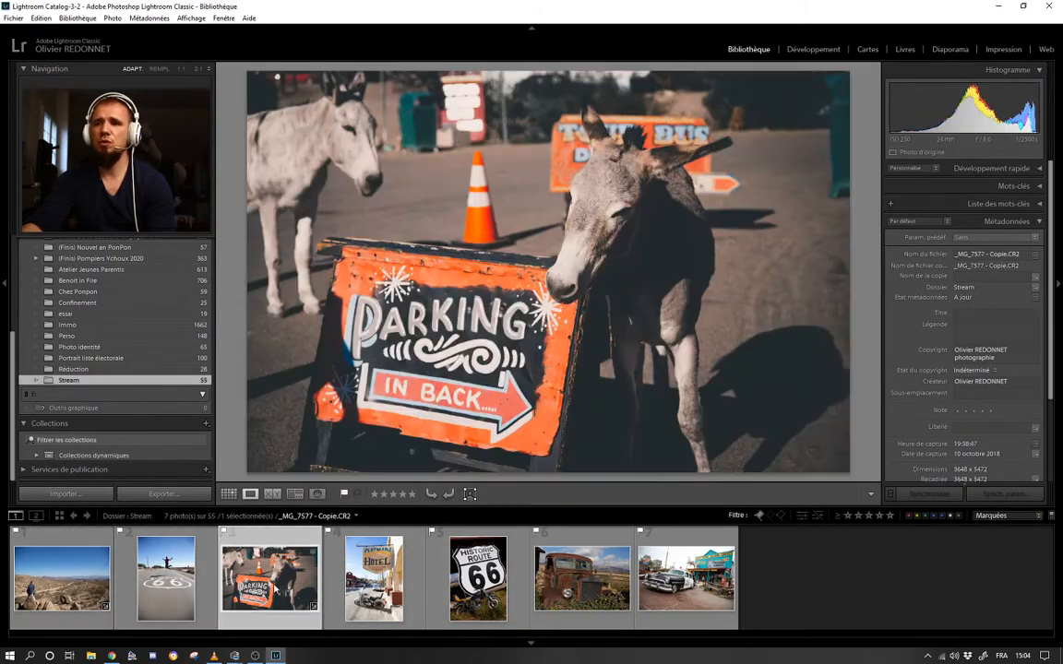
pyautogui.click(374, 579)
pyautogui.click(478, 579)
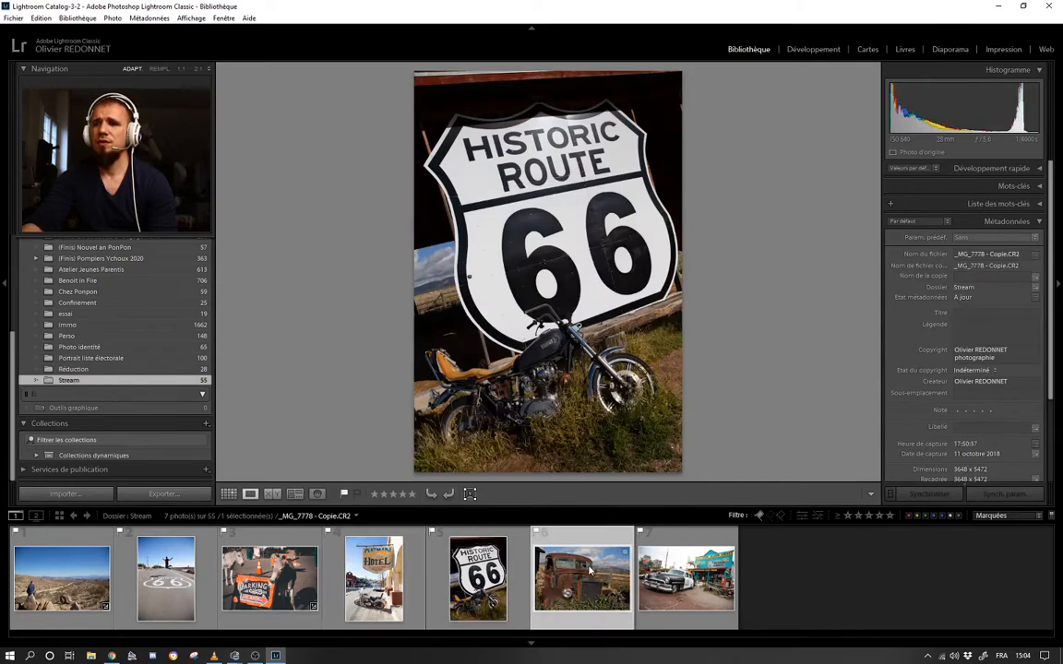
pyautogui.click(590, 570)
pyautogui.click(686, 578)
# Step: Synchronise the donkey parking sign photo's development settings to all seven flagged photos, leaving local adjustments, spot removal and crop excluded
pyautogui.click(291, 584)
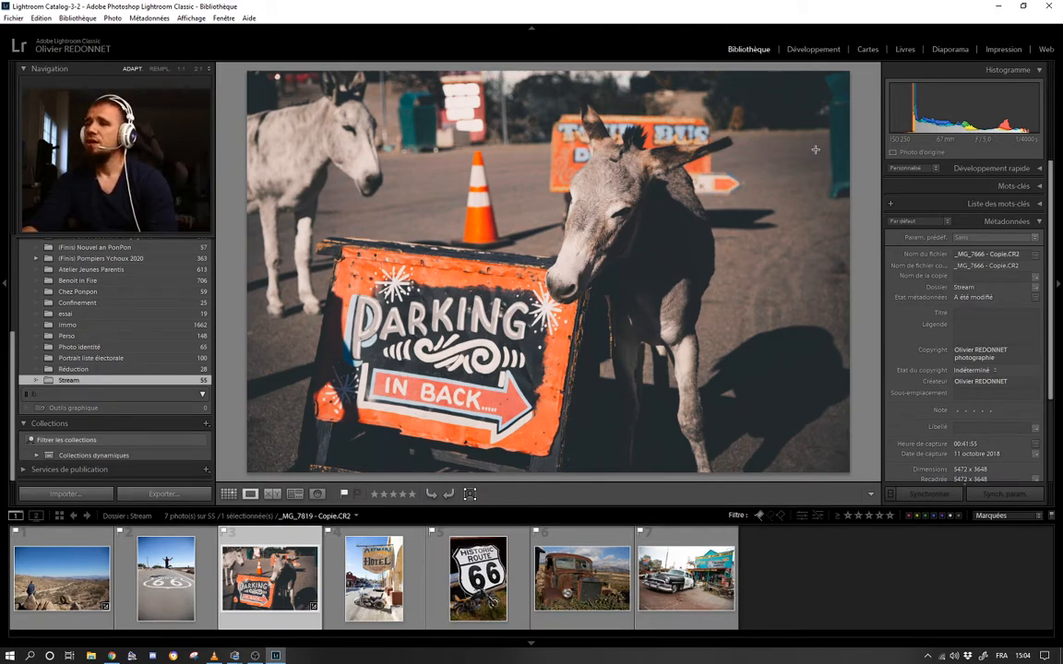
pyautogui.click(799, 49)
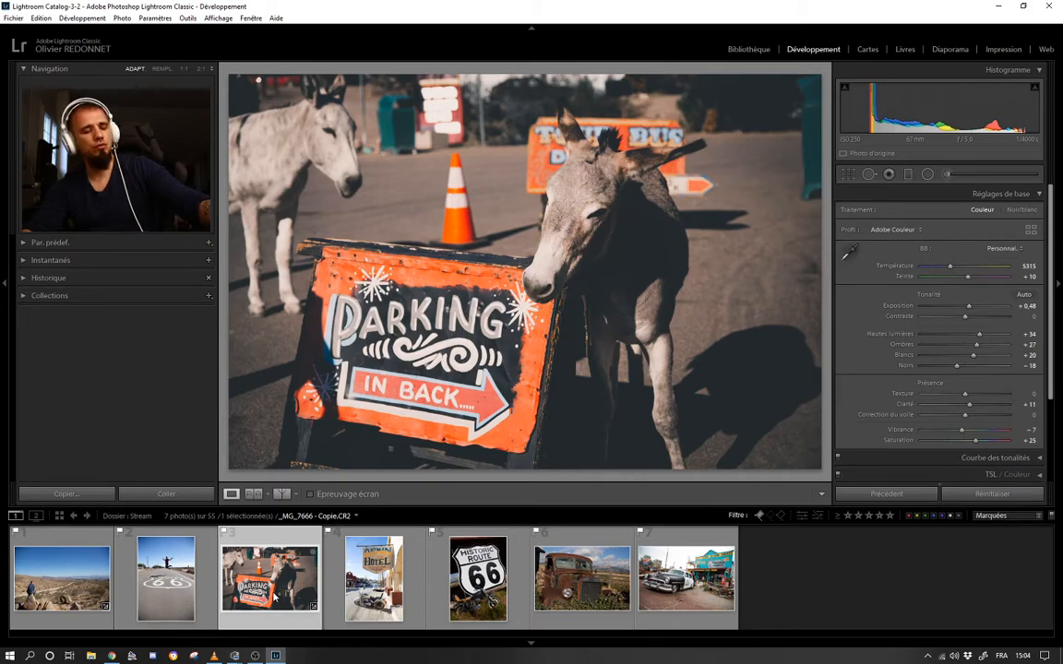
pyautogui.hotkey('ctrl', 'a')
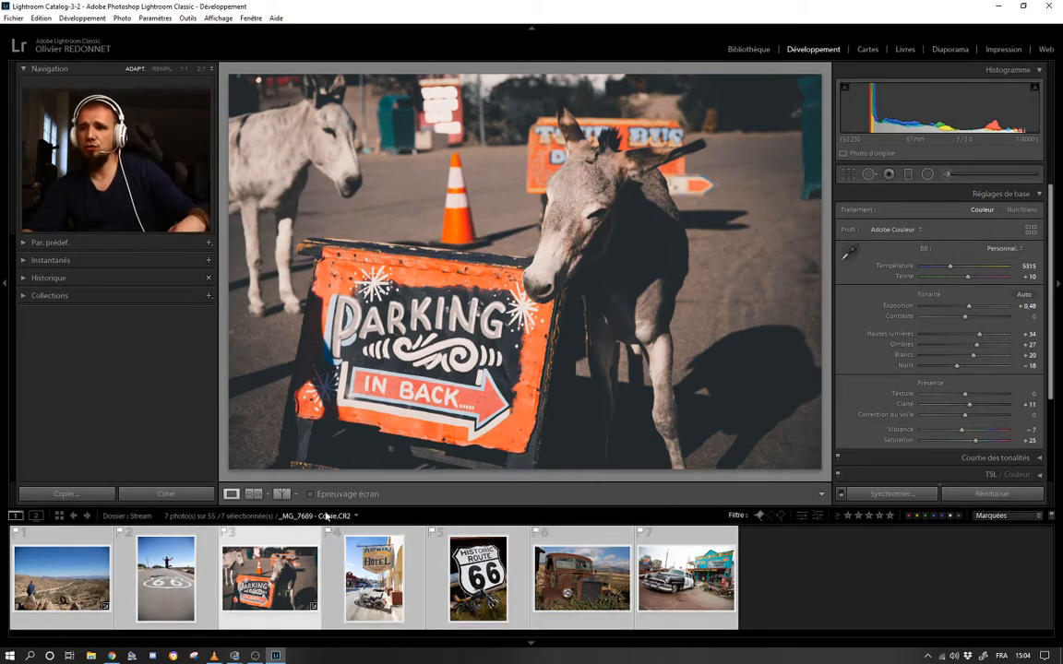
pyautogui.click(891, 495)
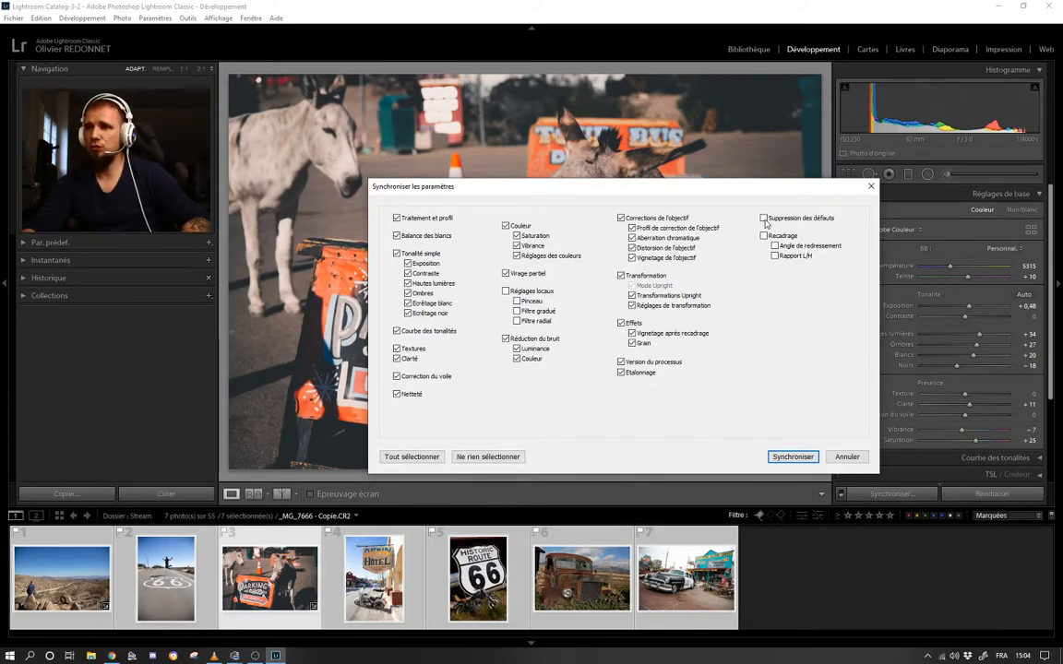
pyautogui.click(794, 457)
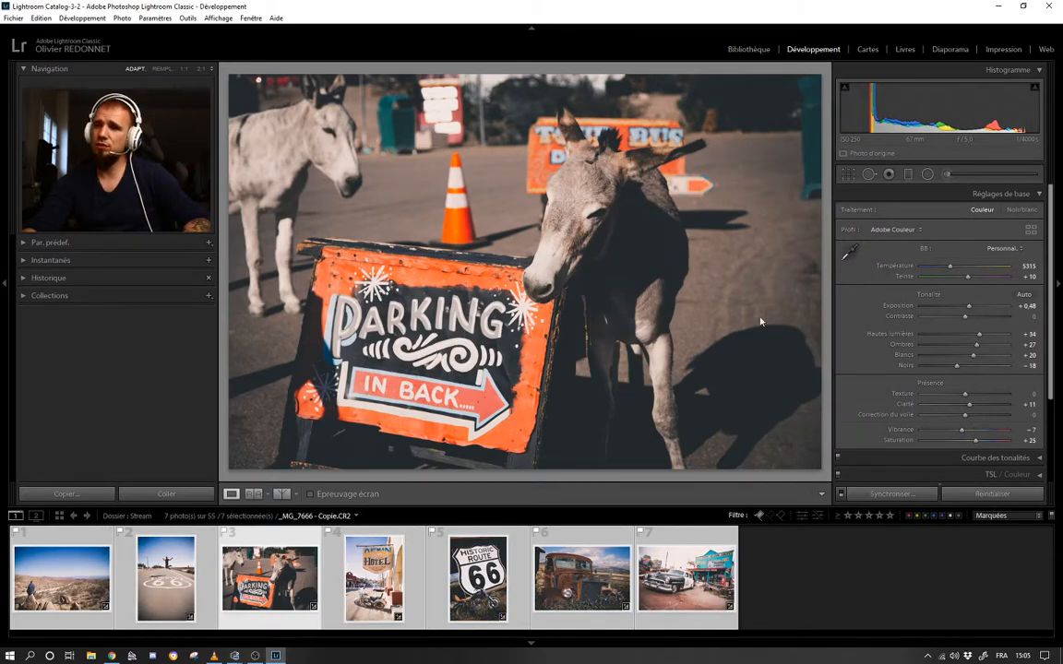
# Step: Check the synchronised look on the other flagged photos, from the desert and Route 66 shots to the police car
pyautogui.click(131, 604)
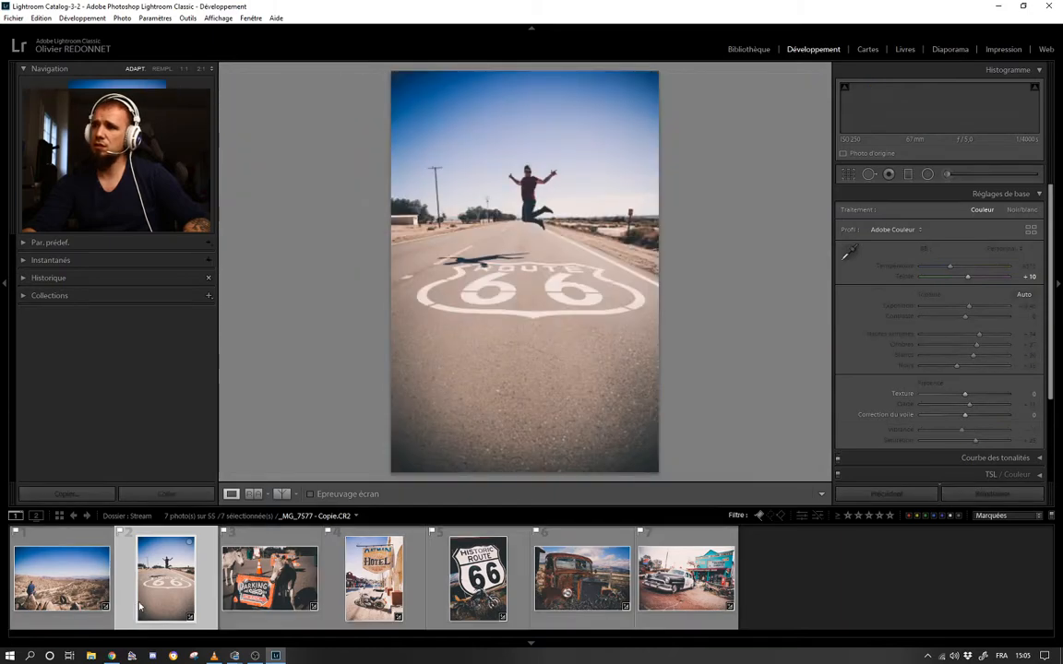
pyautogui.click(48, 587)
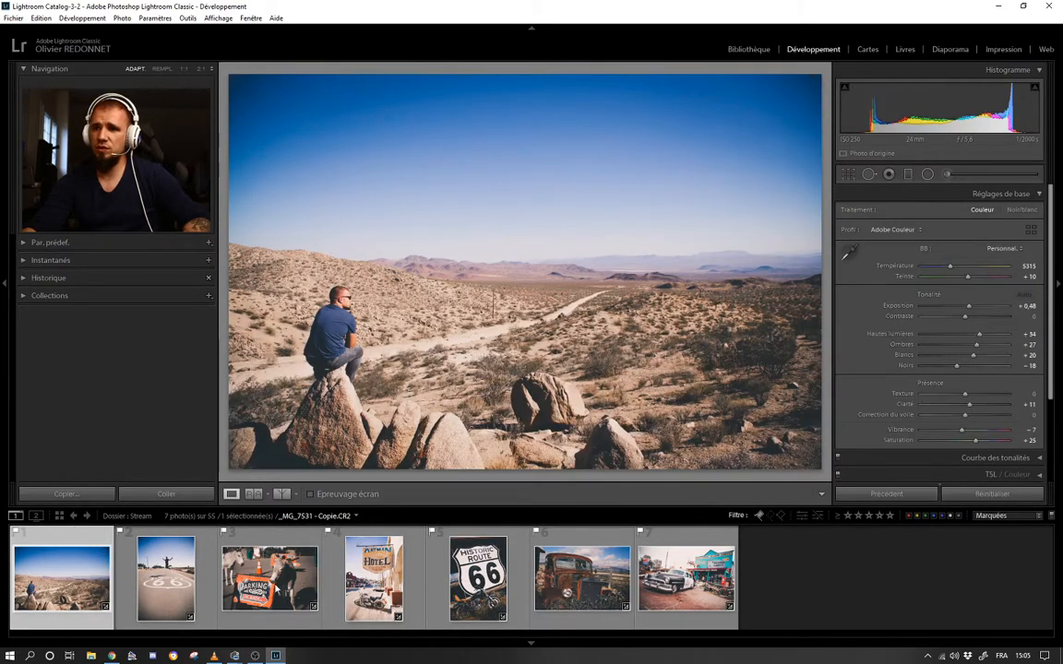
pyautogui.click(269, 579)
pyautogui.click(376, 586)
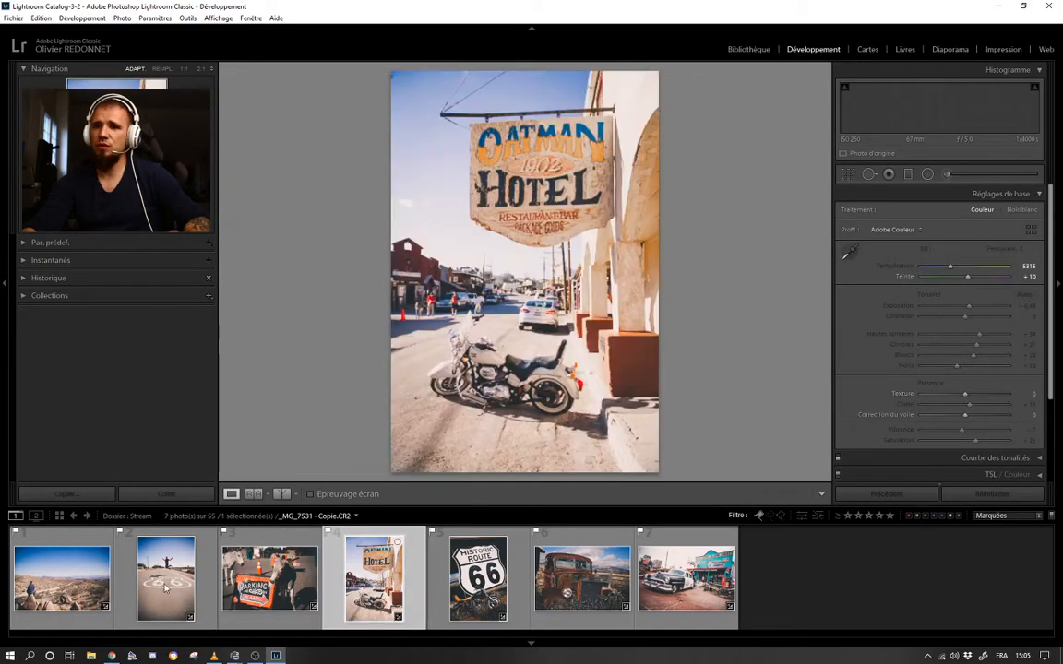
pyautogui.click(166, 589)
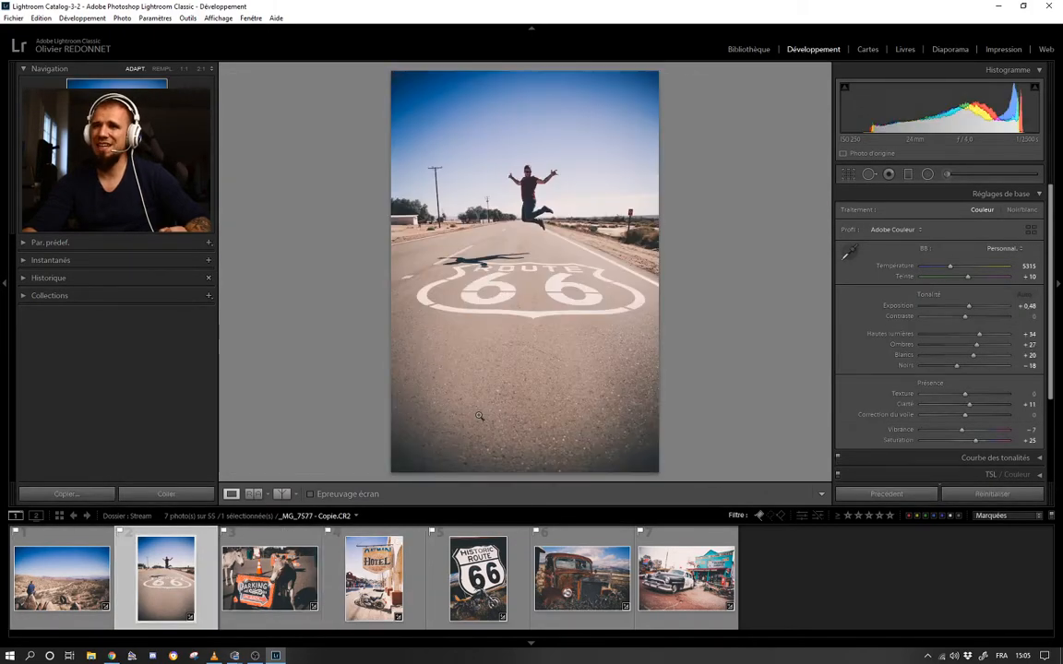
pyautogui.click(474, 583)
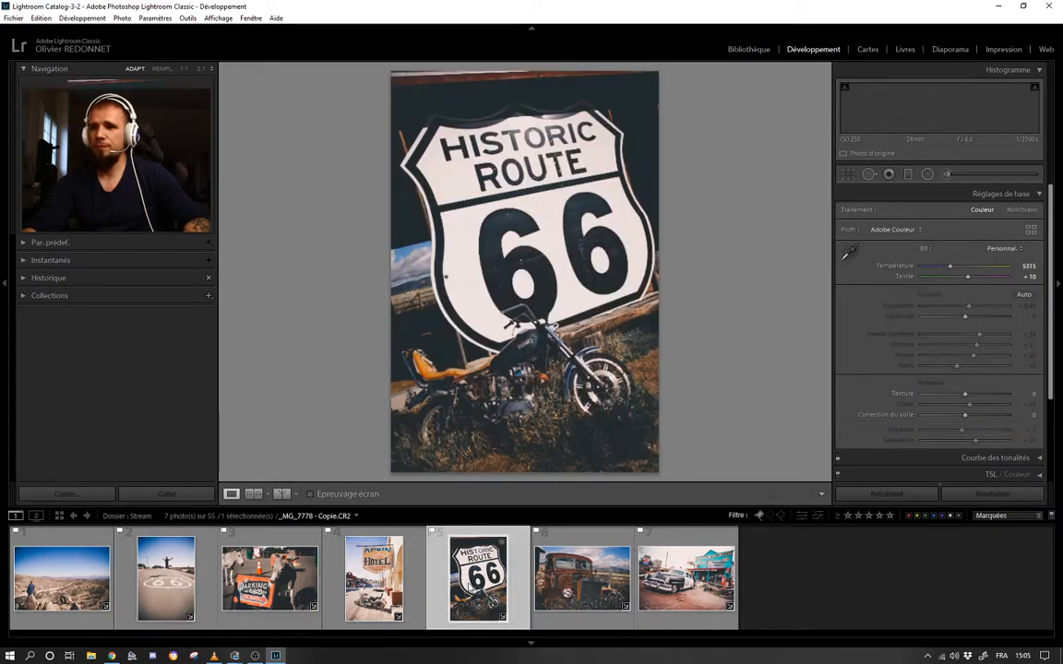
pyautogui.click(581, 588)
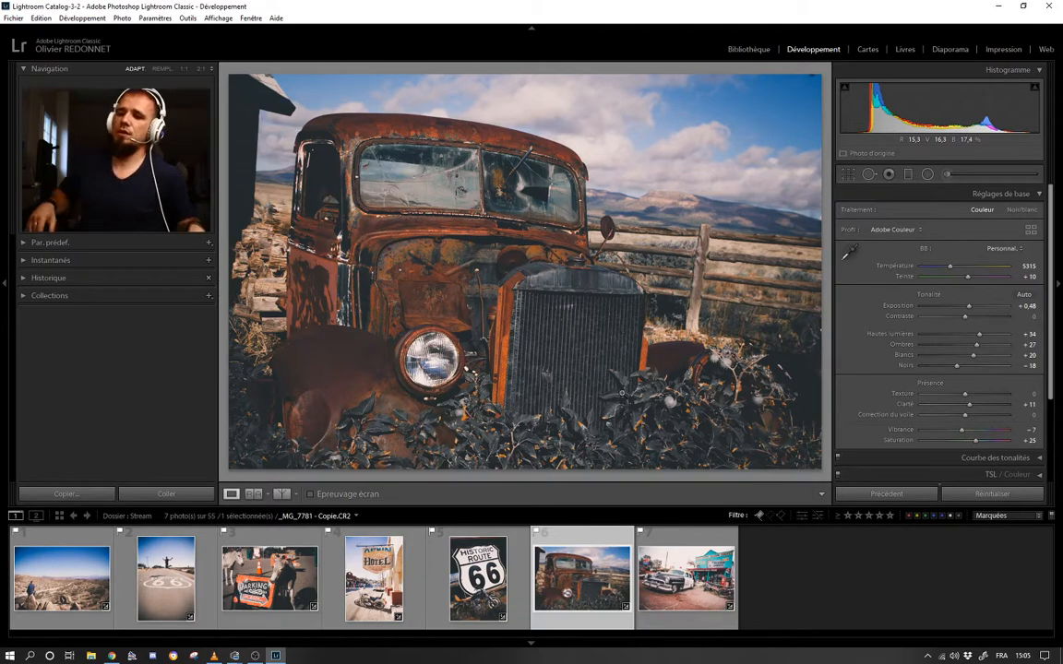
pyautogui.press('Right')
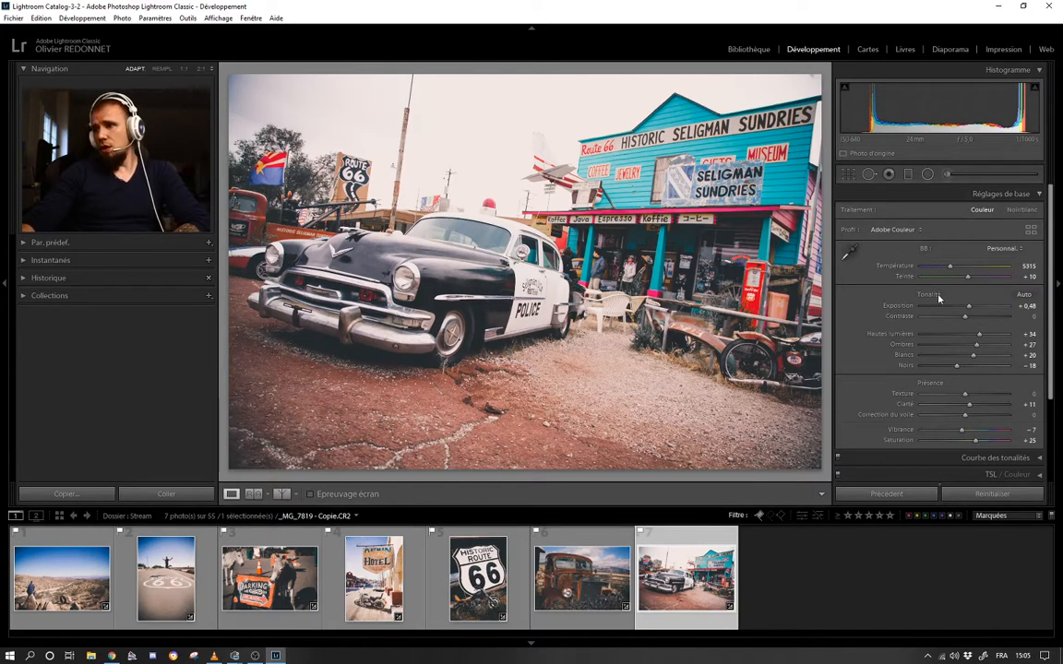
# Step: Try the Auto white balance on the police car photo and set it to Telle quelle
pyautogui.click(1006, 250)
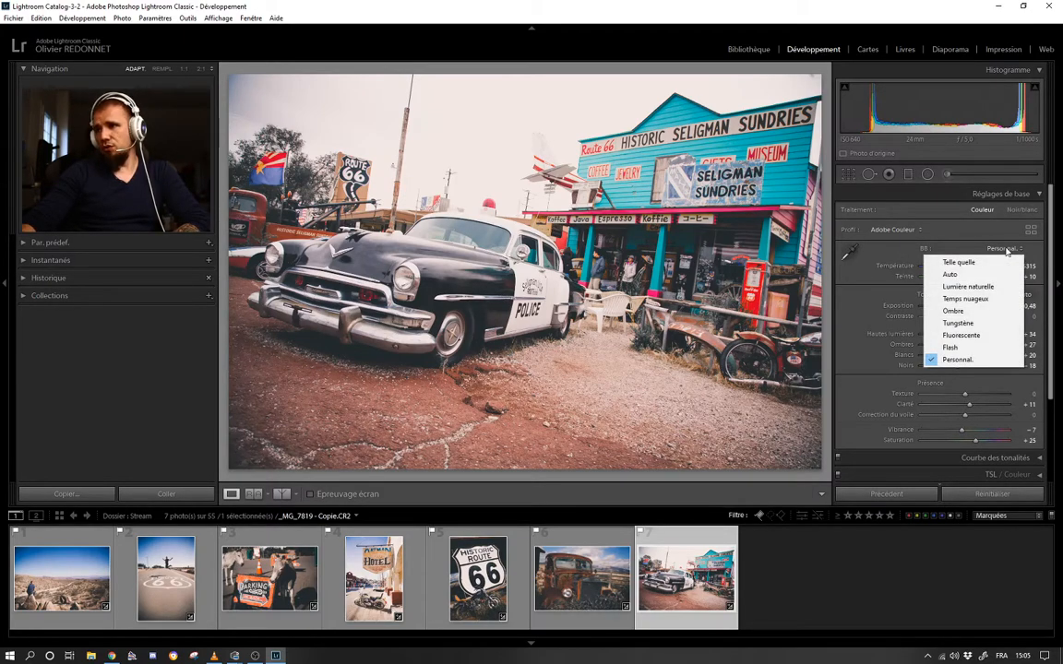
pyautogui.click(984, 264)
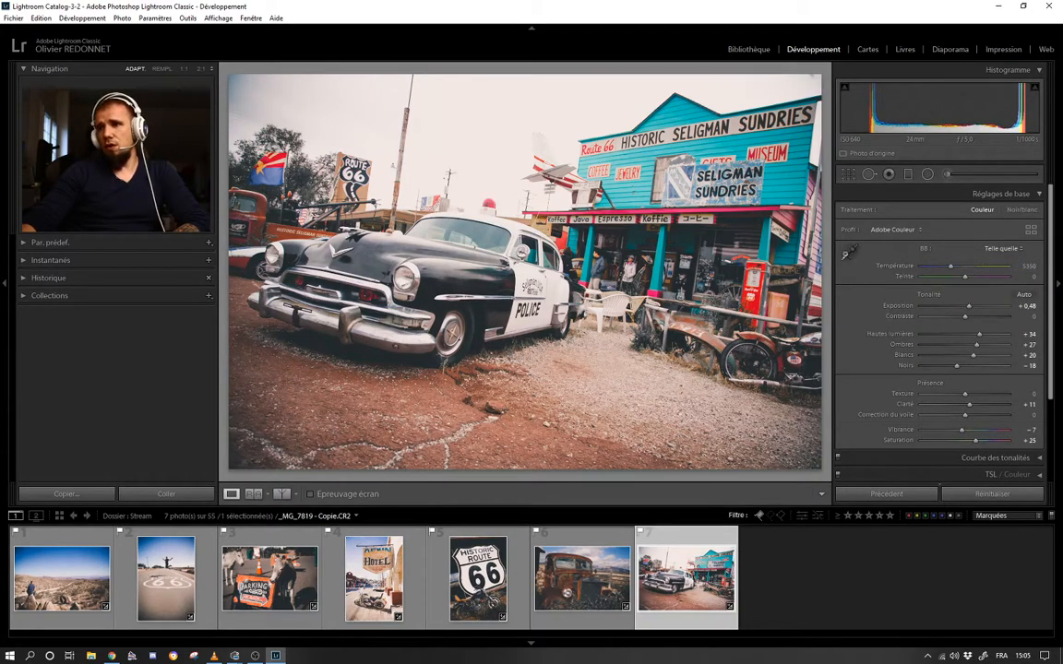
pyautogui.click(1003, 249)
pyautogui.click(969, 272)
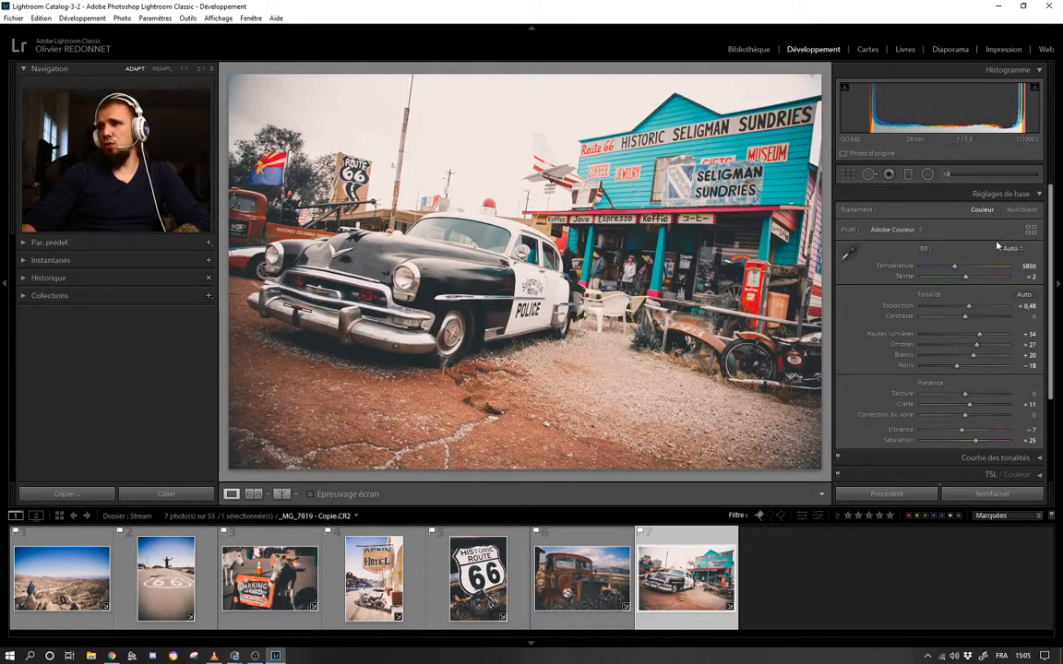
pyautogui.click(1005, 249)
pyautogui.click(967, 267)
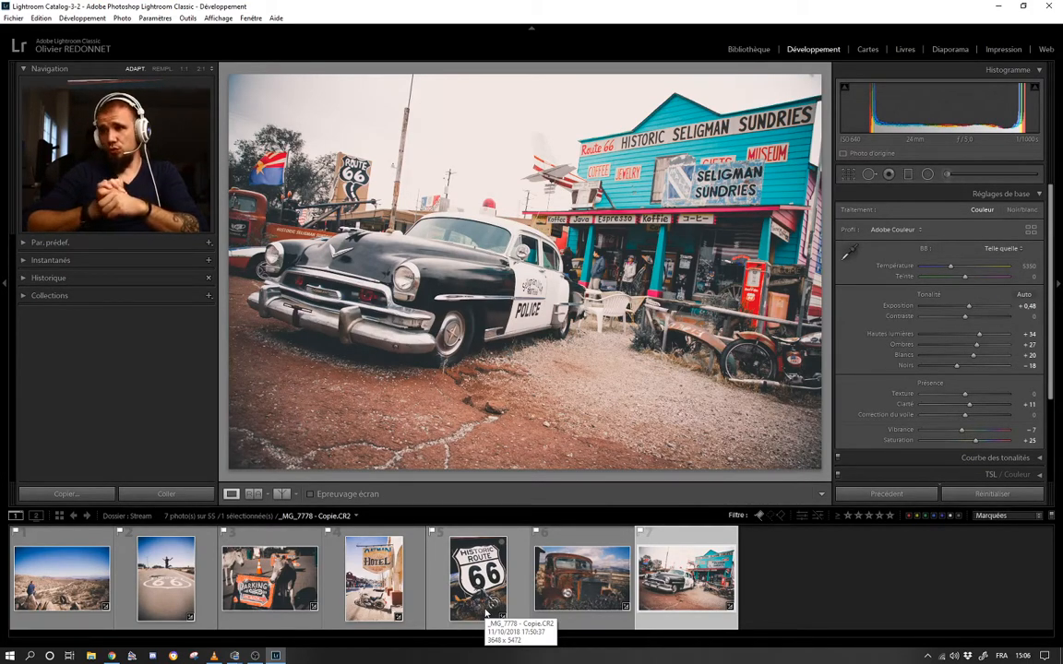
pyautogui.scroll(-3, 857, 473)
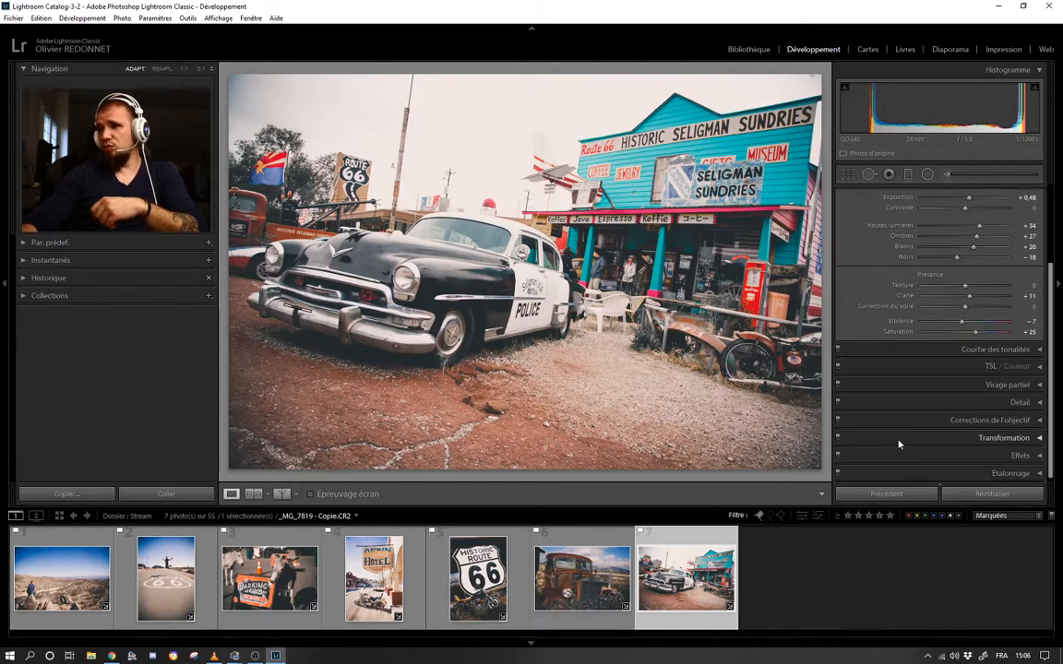
pyautogui.click(805, 600)
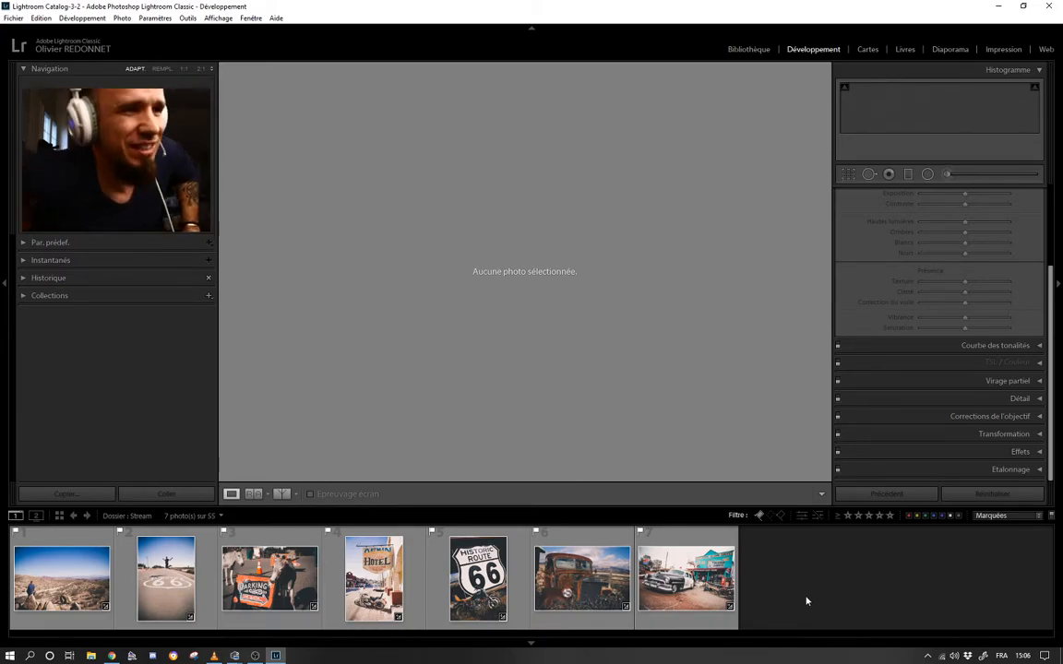
pyautogui.click(689, 613)
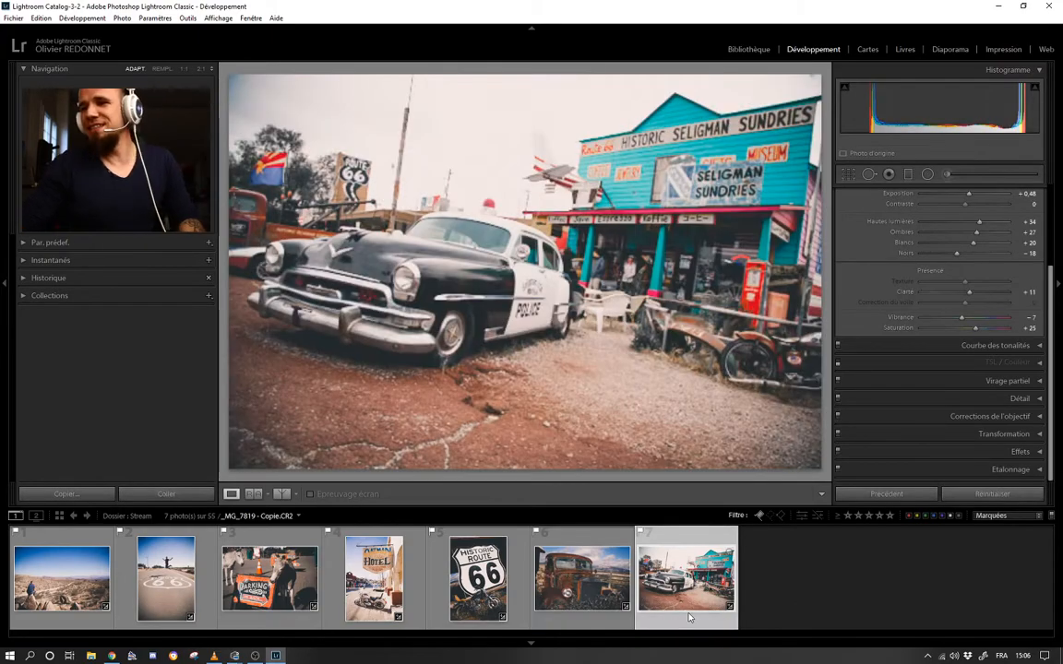